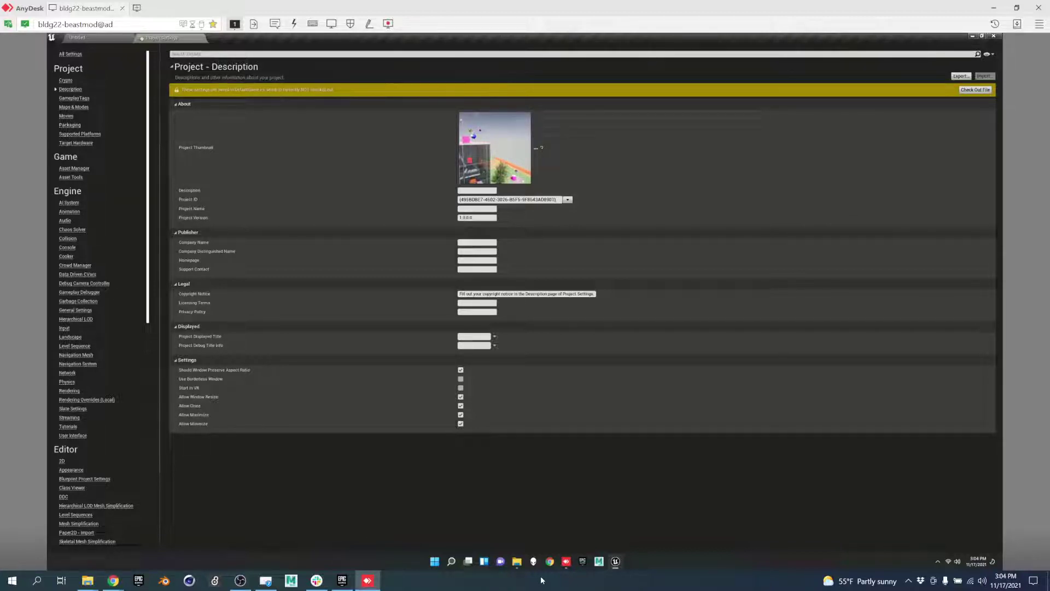
Open the DefaultEditor configuration file from the VPDFallFinal project's Config folder in Notepad, inspect its contents and close it.
{"action": "left_click", "coordinate": [513, 563]}
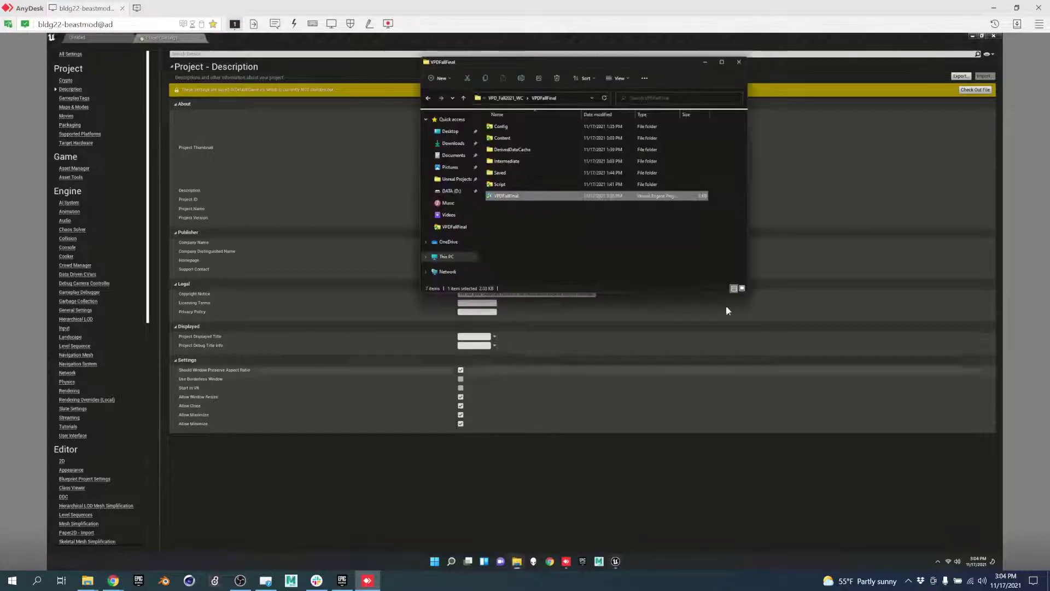
{"action": "double_click", "coordinate": [511, 127]}
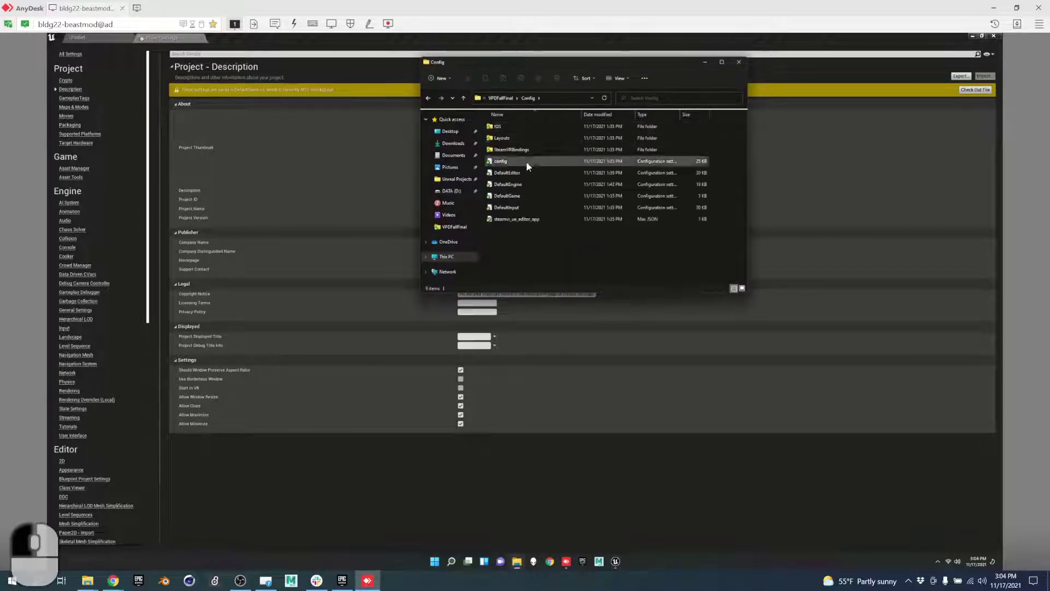
{"action": "right_click", "coordinate": [527, 173]}
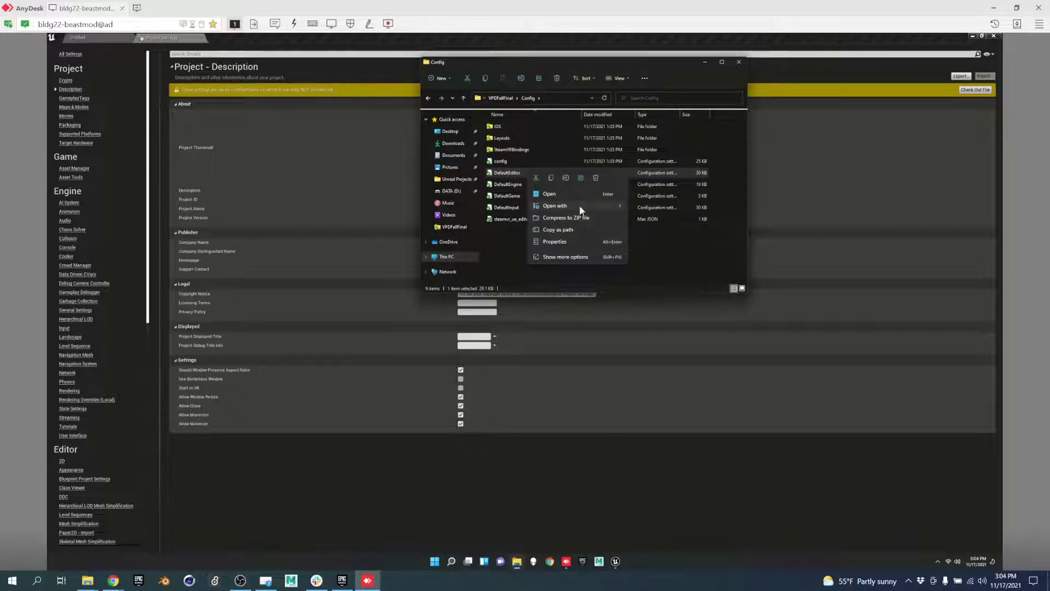
{"action": "mouse_move", "coordinate": [580, 211]}
{"action": "left_click", "coordinate": [674, 206]}
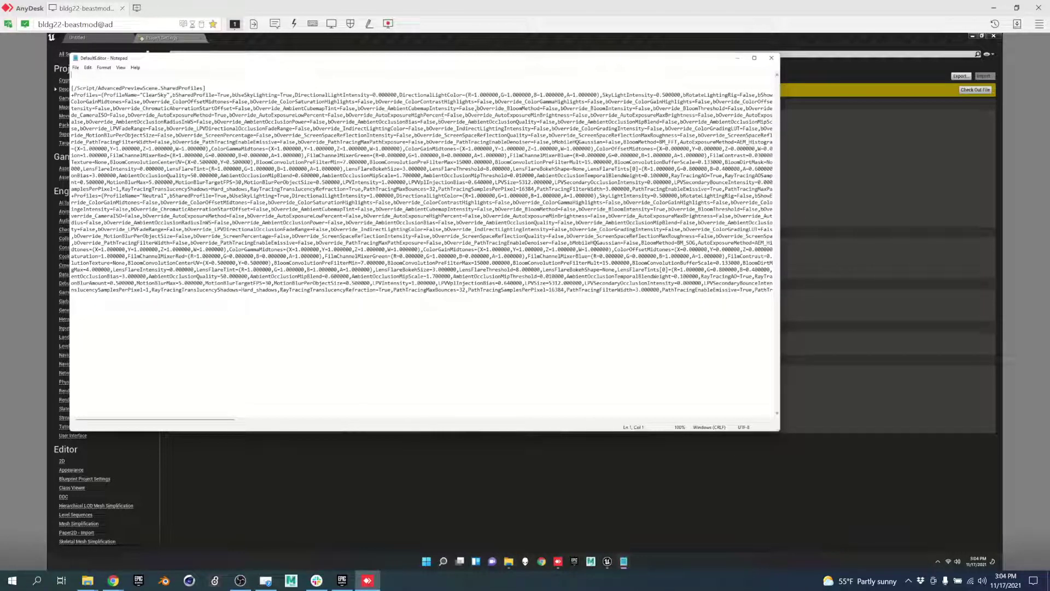
{"action": "left_click", "coordinate": [770, 61]}
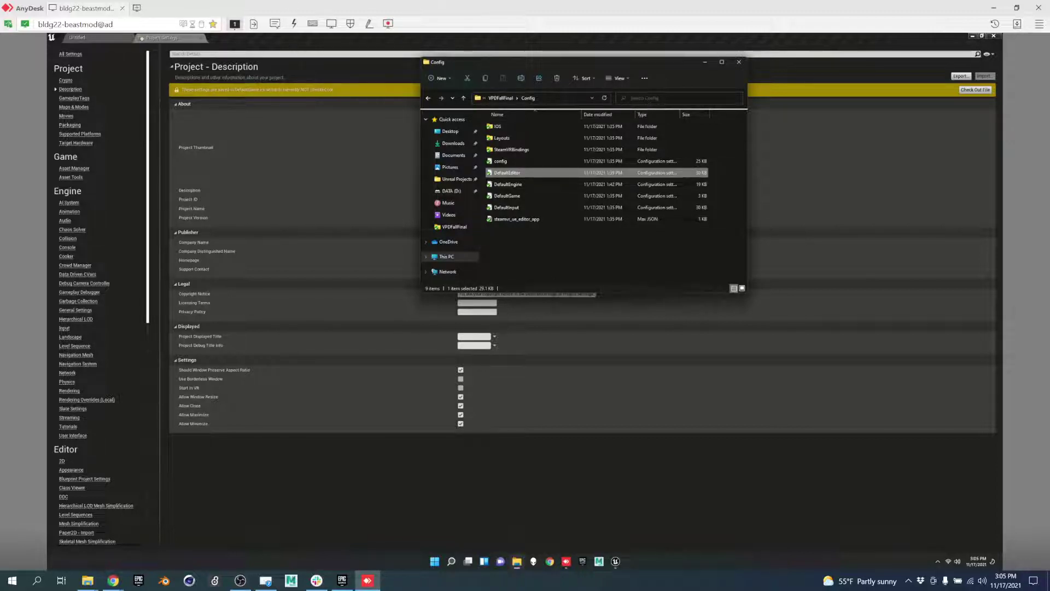
Return to the level editor, reopen the Project Settings and find the Plugins section in the category list.
{"action": "left_click", "coordinate": [98, 38]}
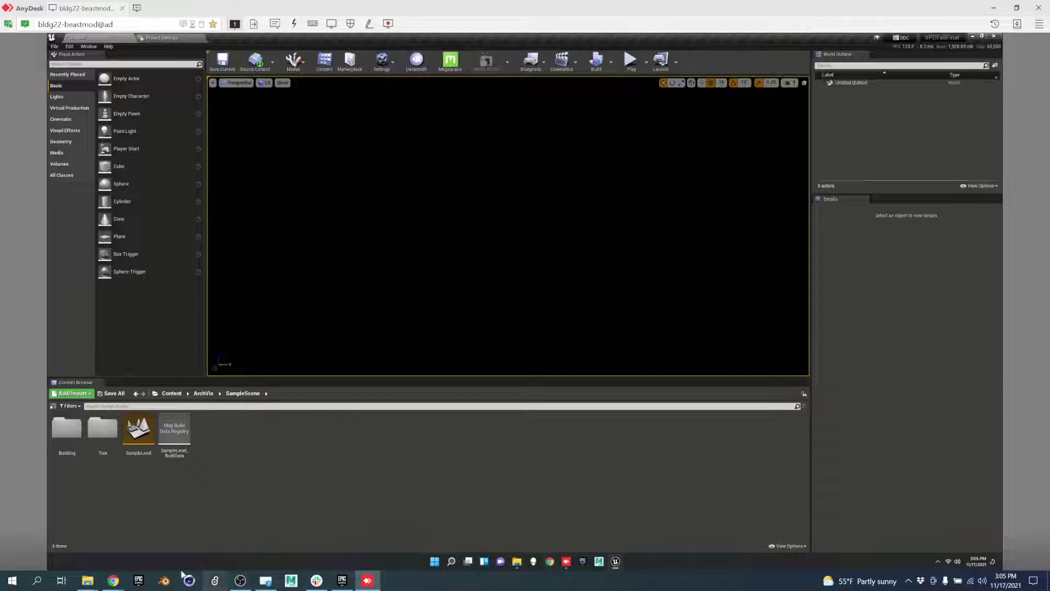
{"action": "mouse_move", "coordinate": [88, 574]}
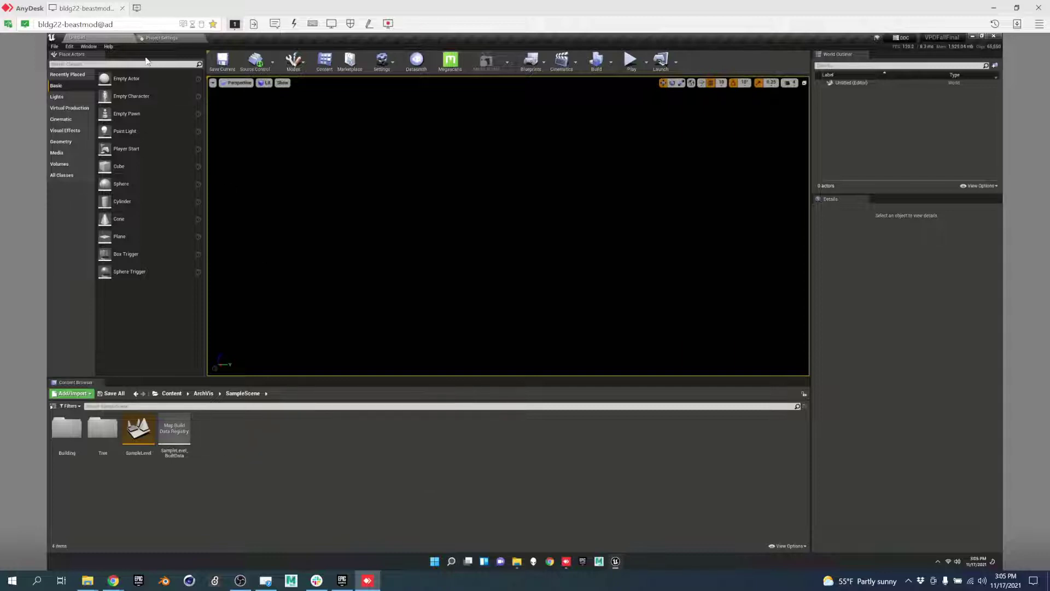
{"action": "left_click", "coordinate": [382, 61]}
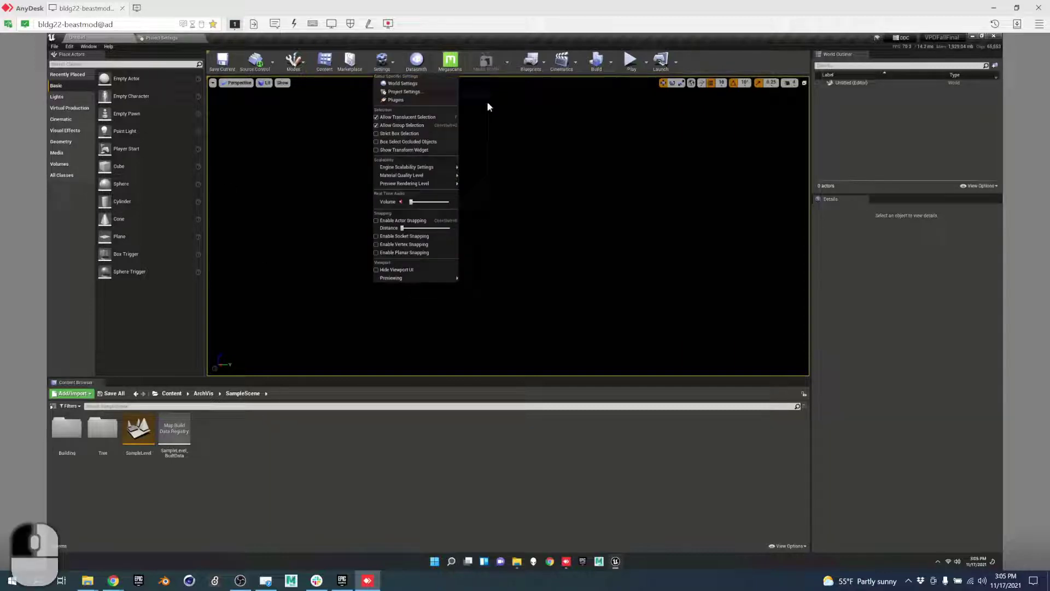
{"action": "left_click", "coordinate": [406, 93]}
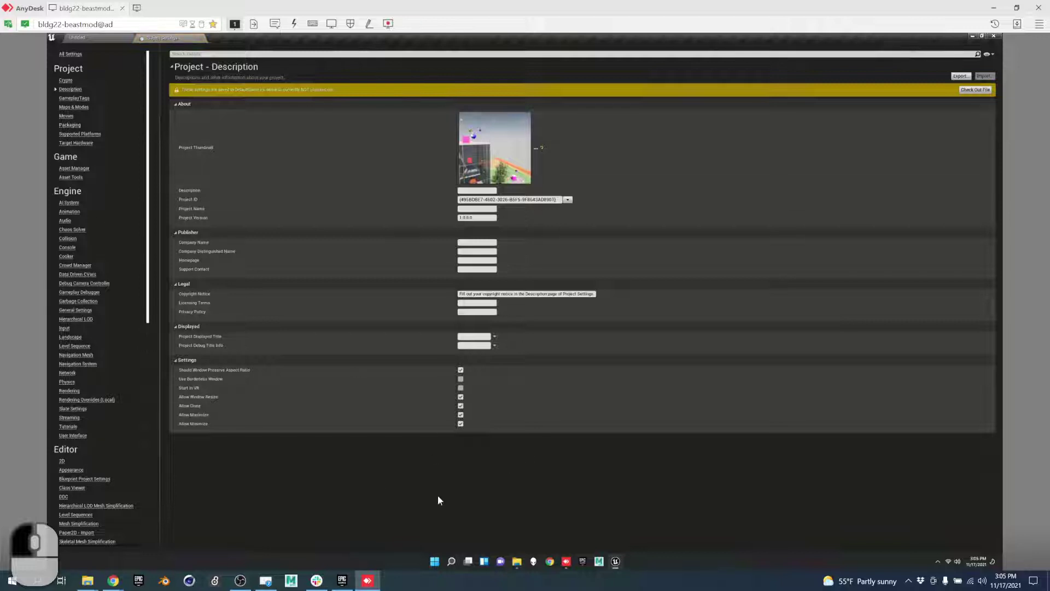
{"action": "scroll", "coordinate": [109, 273], "scroll_direction": "down", "scroll_amount": 10}
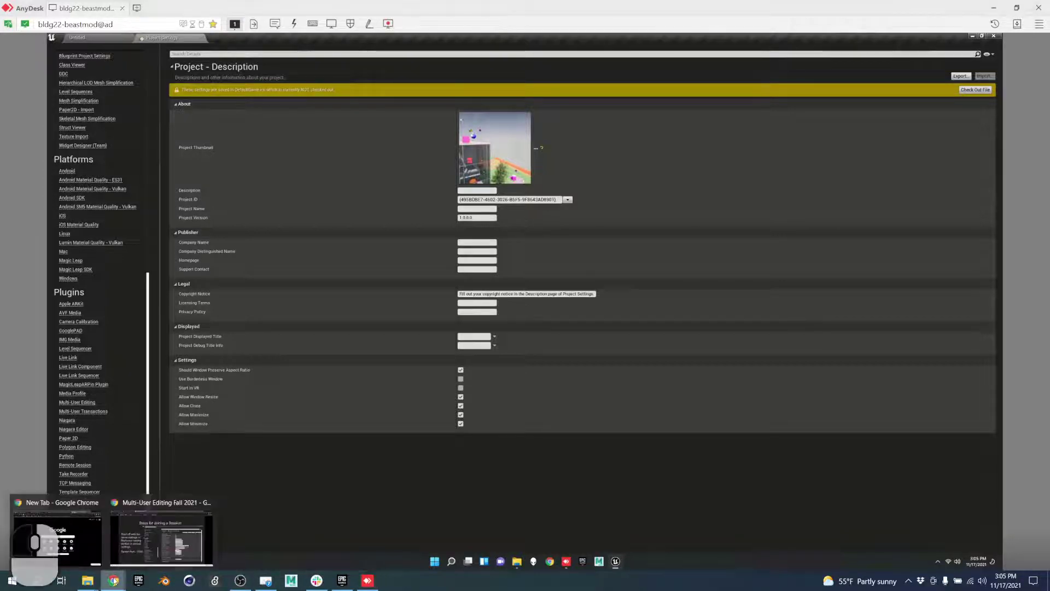
Switch to the Multi-User Editing slides in Chrome and examine the Server Port setting for joining a session.
{"action": "left_click", "coordinate": [137, 533]}
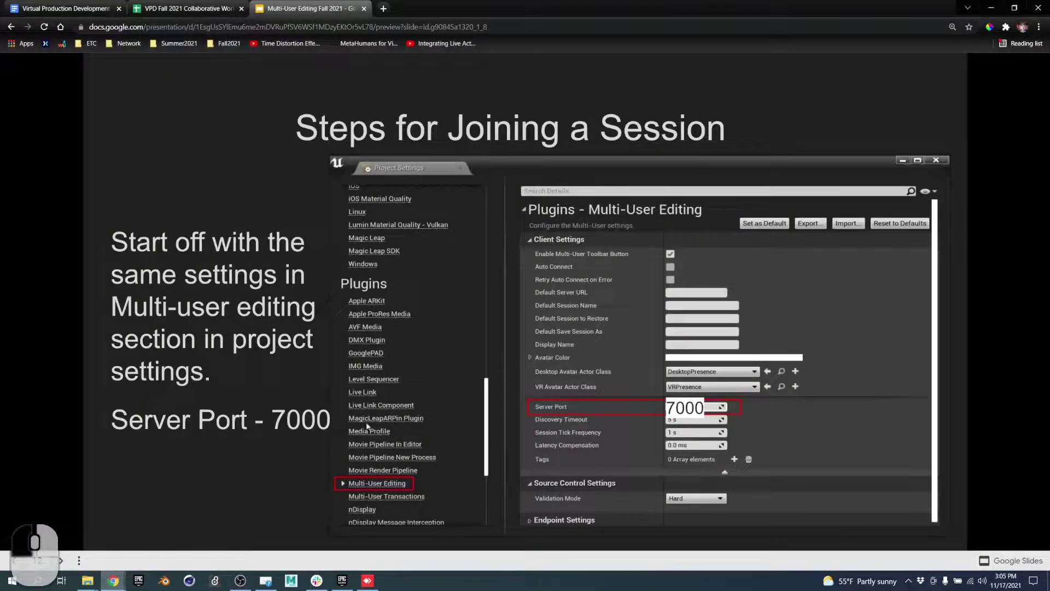
{"action": "left_click", "coordinate": [398, 308]}
{"action": "key", "text": "Left"}
{"action": "key", "text": "Left"}
{"action": "left_click", "coordinate": [405, 318]}
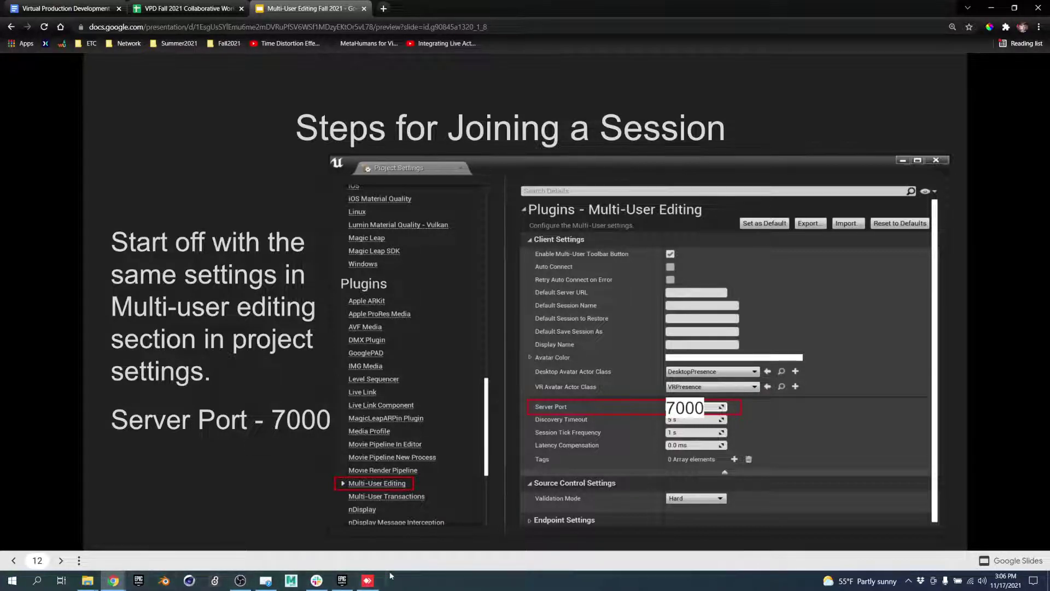
Return to the AnyDesk remote session and open the Multi-User Editing plugin settings.
{"action": "left_click", "coordinate": [376, 580]}
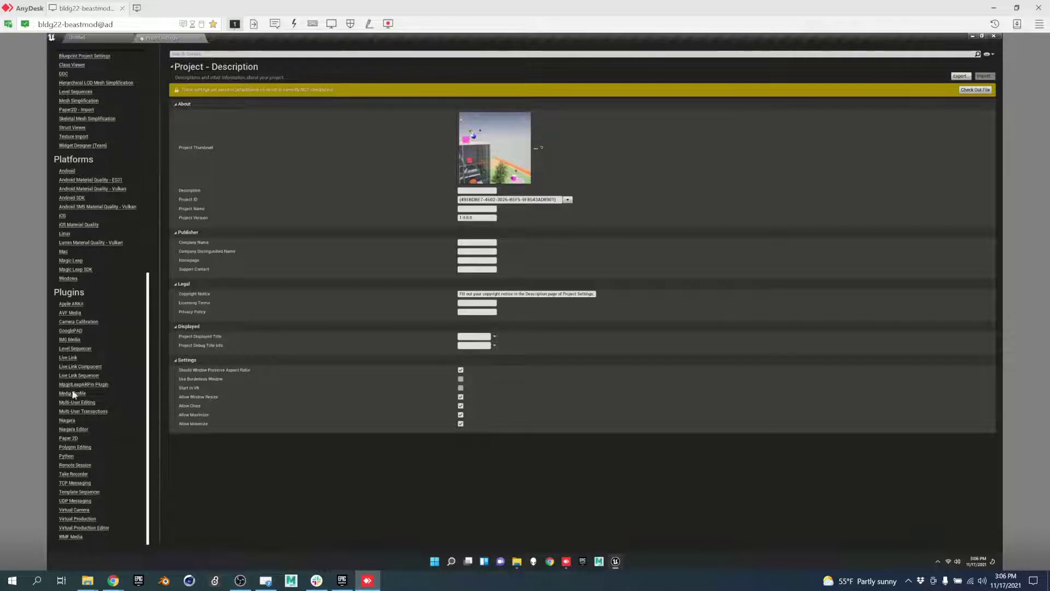
{"action": "left_click", "coordinate": [77, 404]}
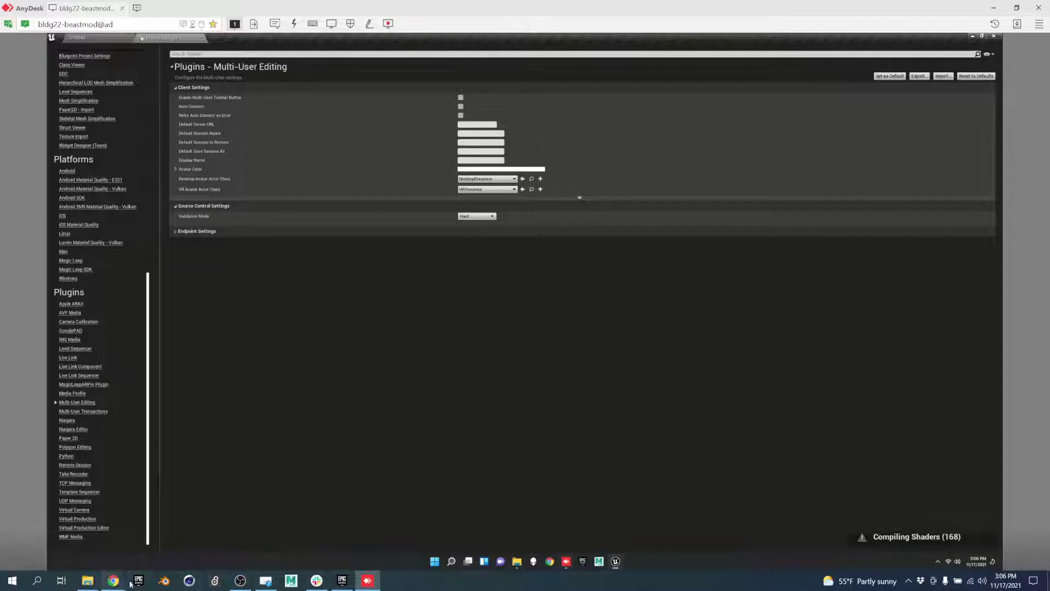
Look through the projects in the Epic Games Launcher library on the local machine, and close the launcher.
{"action": "mouse_move", "coordinate": [99, 584]}
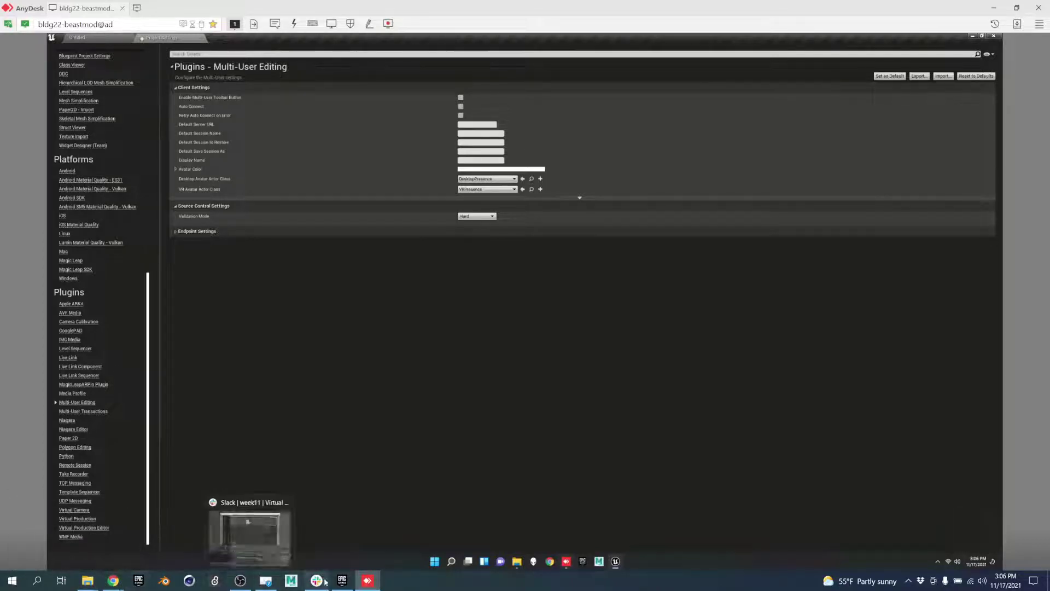
{"action": "left_click", "coordinate": [342, 580]}
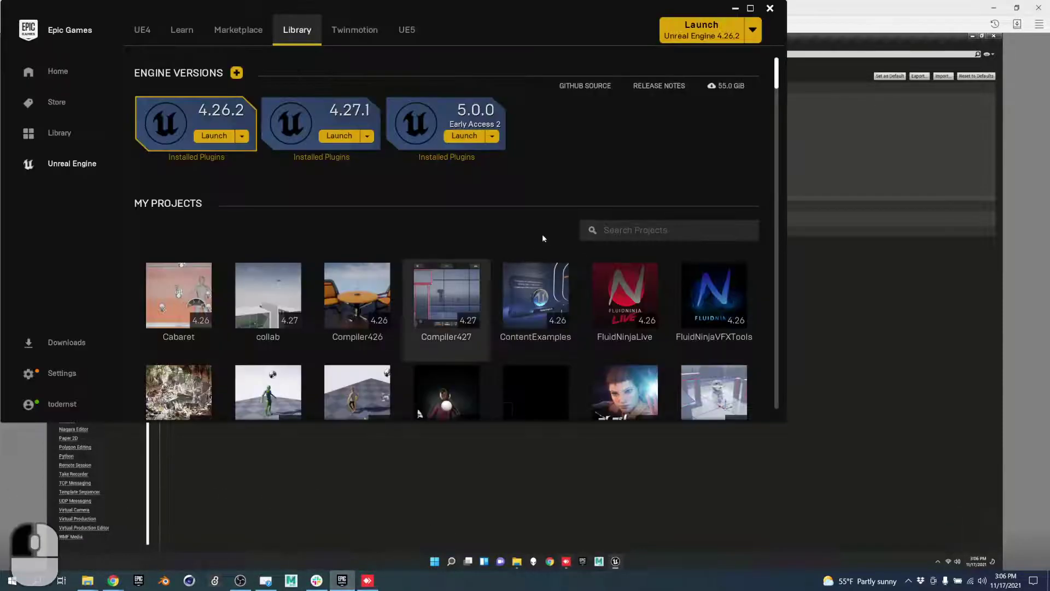
{"action": "scroll", "coordinate": [464, 246], "scroll_direction": "down", "scroll_amount": 1}
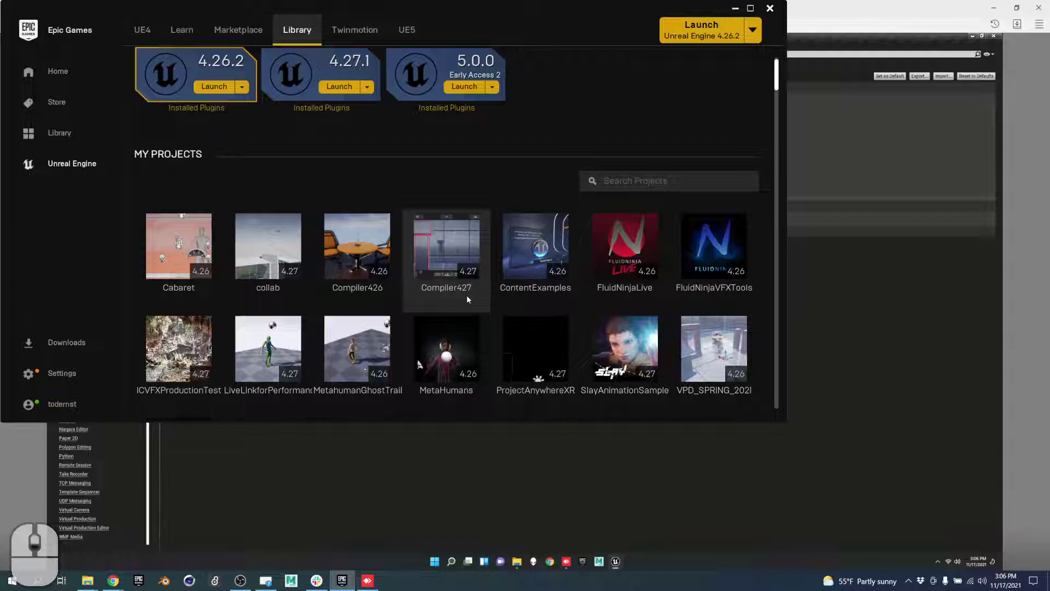
{"action": "scroll", "coordinate": [467, 300], "scroll_direction": "down", "scroll_amount": 1}
{"action": "mouse_move", "coordinate": [723, 314]}
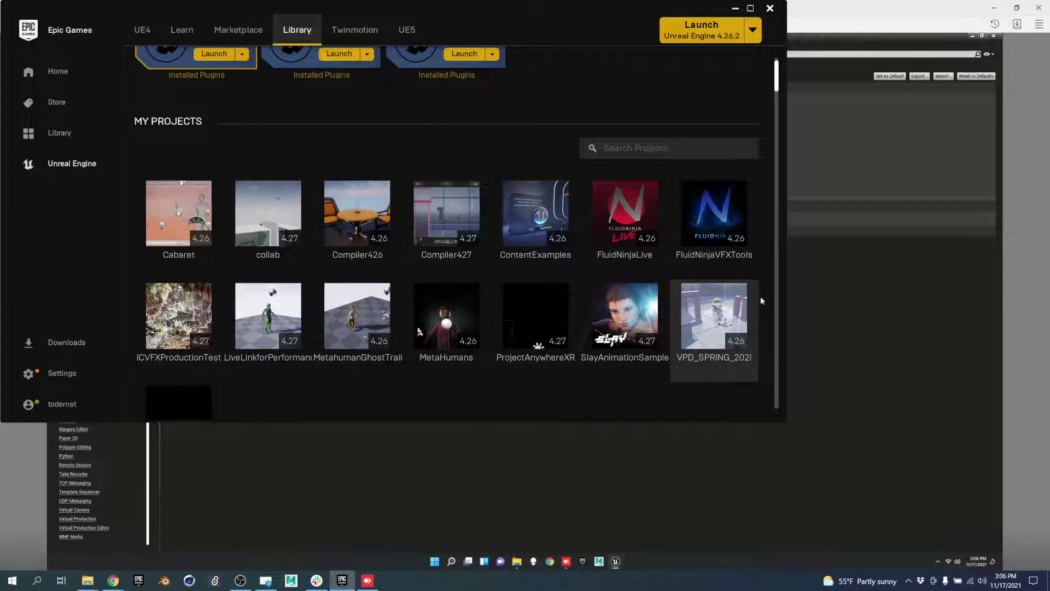
{"action": "left_click", "coordinate": [776, 12]}
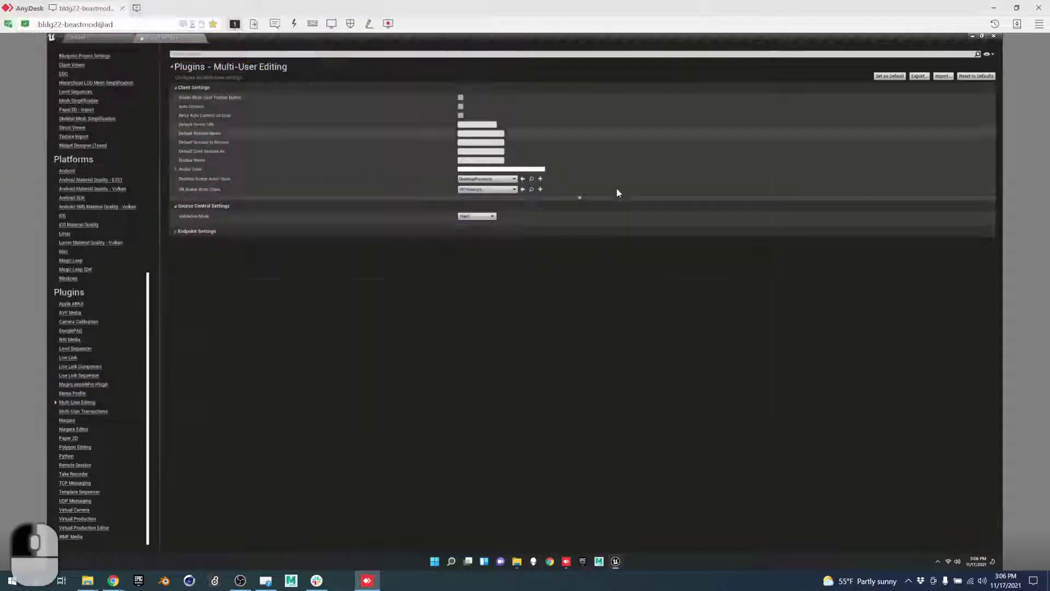
Open VPDFallFinal.uproject on the local machine from the VPDFallFinal folder inside VPDFall2021_WC.
{"action": "mouse_move", "coordinate": [89, 587]}
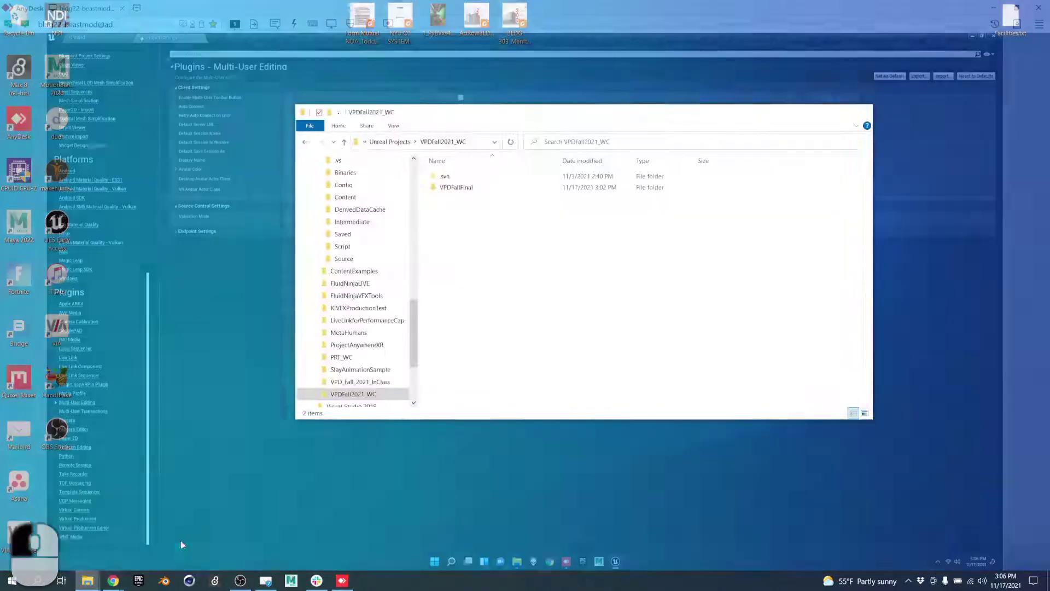
{"action": "left_click", "coordinate": [180, 544]}
{"action": "double_click", "coordinate": [464, 188]}
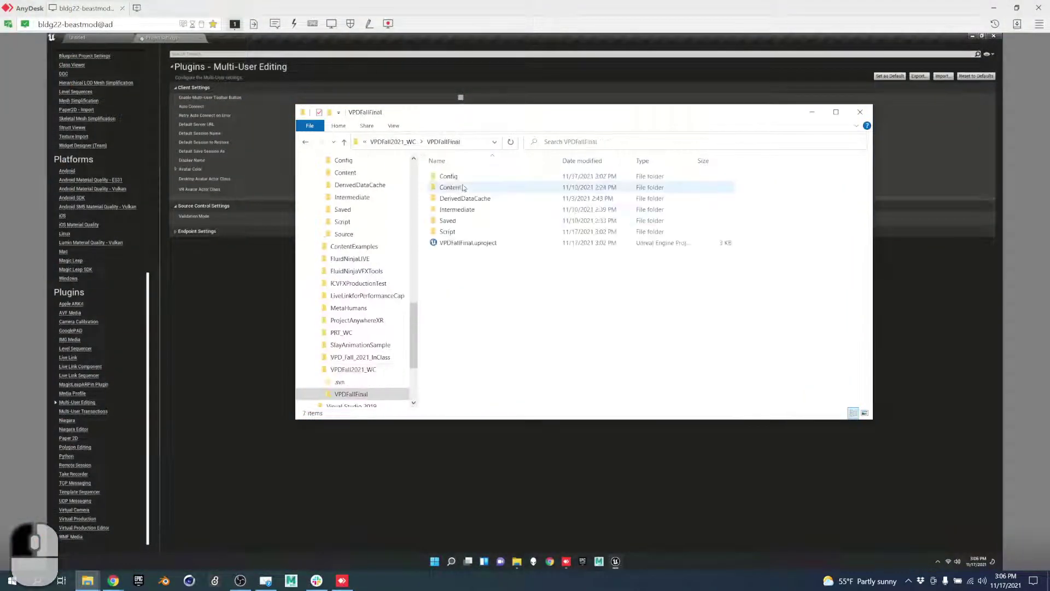
{"action": "double_click", "coordinate": [462, 243]}
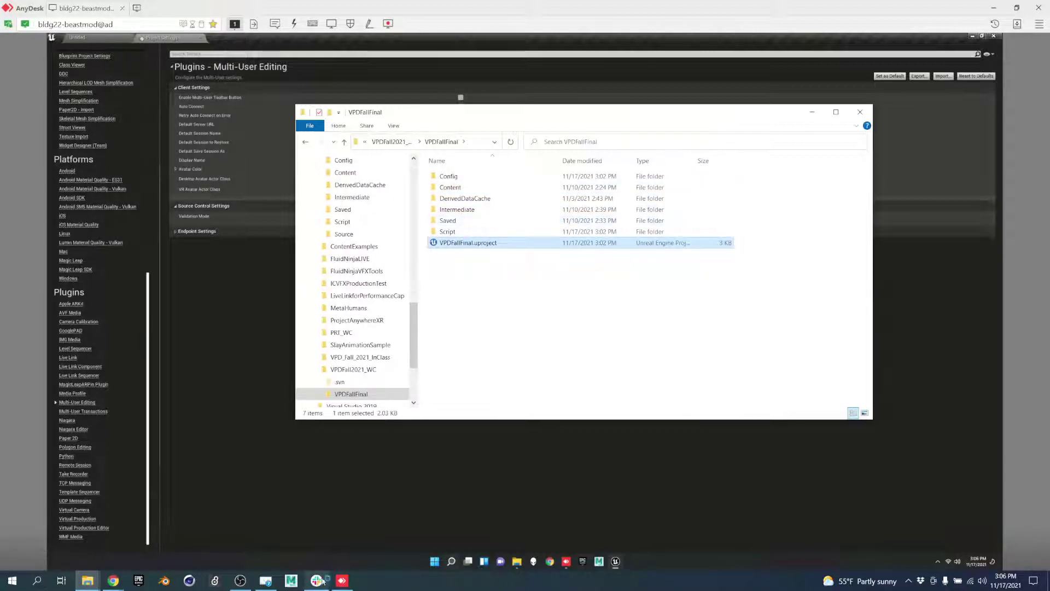
{"action": "left_click", "coordinate": [238, 299]}
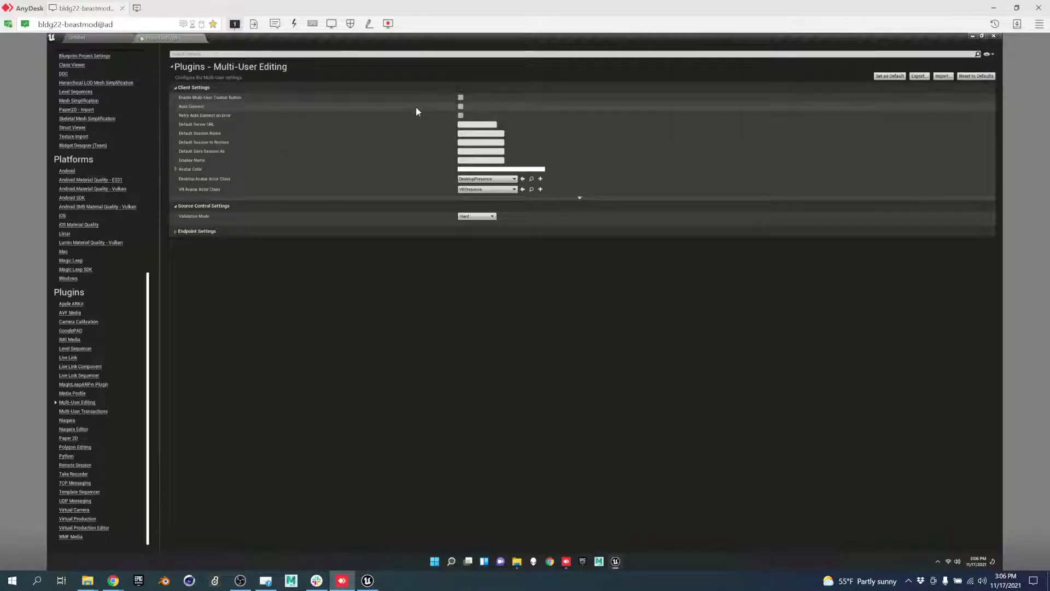
Switch to the local Unreal Editor and open the Multi-User Editing plugin page in the Project Settings.
{"action": "mouse_move", "coordinate": [468, 561]}
{"action": "mouse_move", "coordinate": [425, 520]}
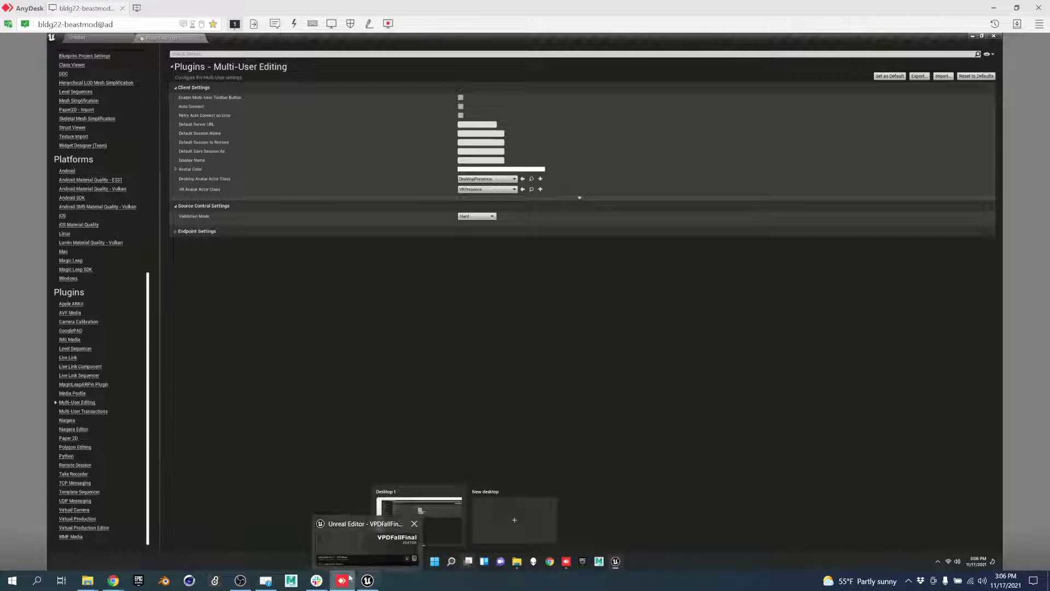
{"action": "mouse_move", "coordinate": [368, 580]}
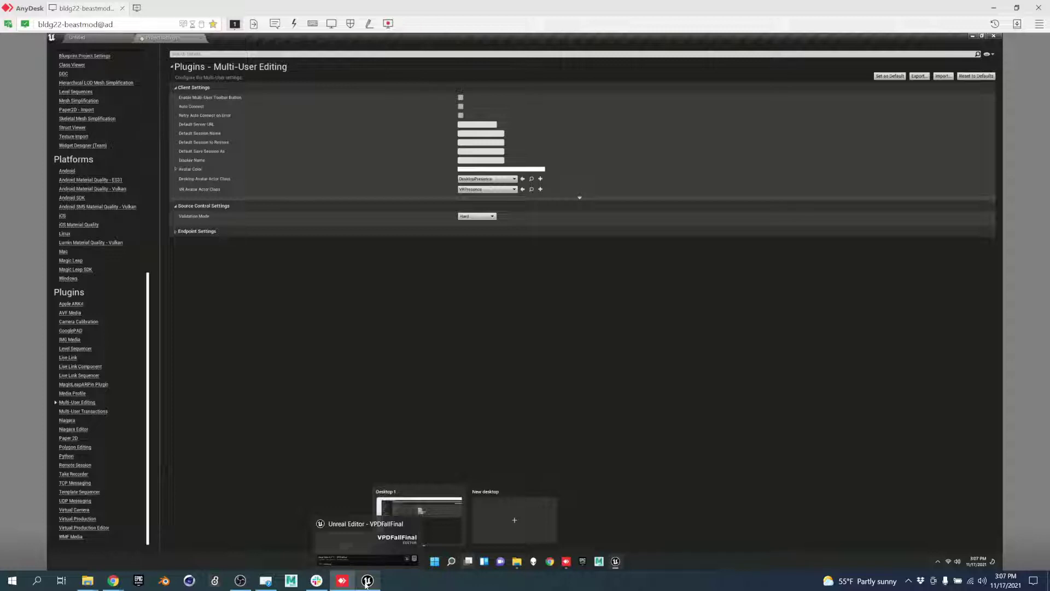
{"action": "left_click", "coordinate": [367, 581]}
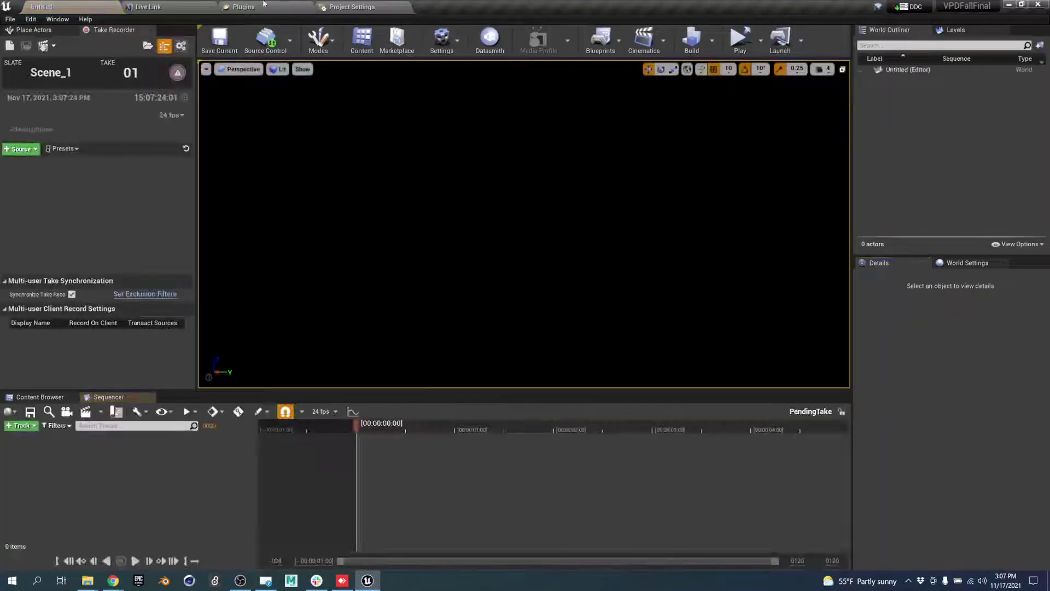
{"action": "left_click", "coordinate": [335, 5]}
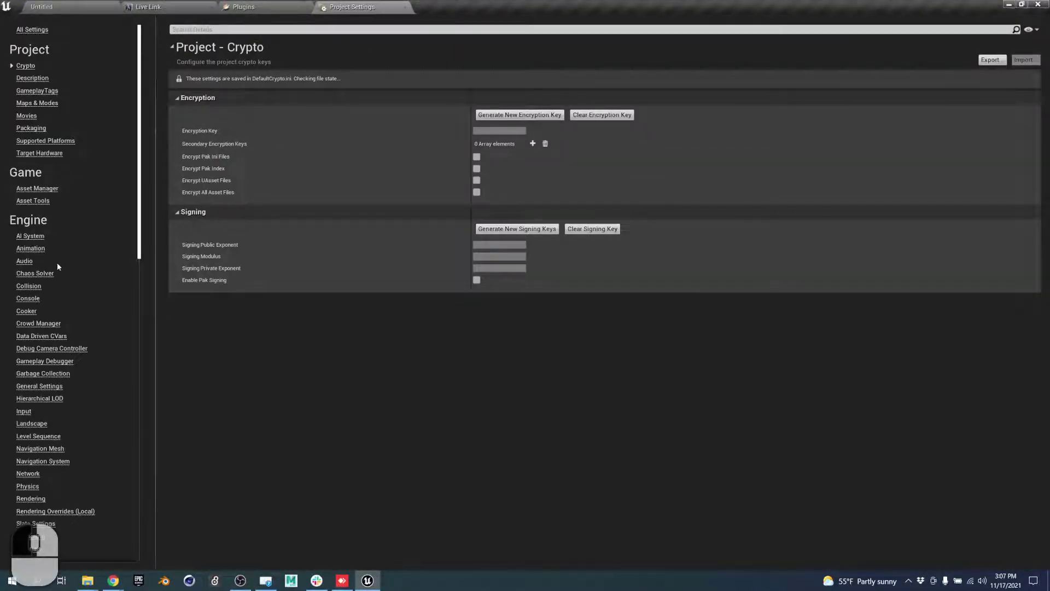
{"action": "scroll", "coordinate": [32, 482], "scroll_direction": "down", "scroll_amount": 5}
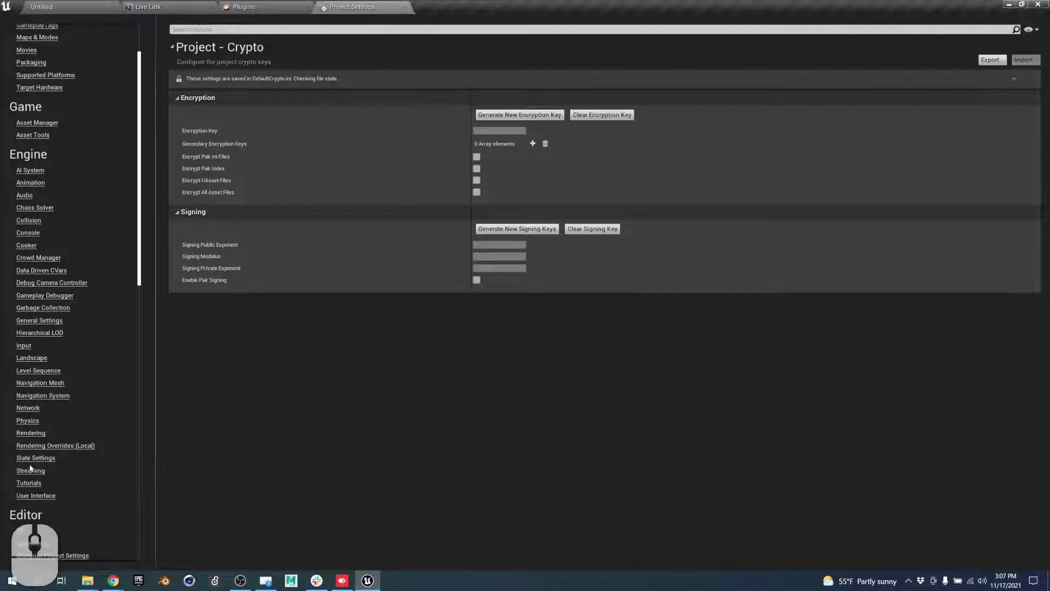
{"action": "scroll", "coordinate": [44, 473], "scroll_direction": "down", "scroll_amount": 10}
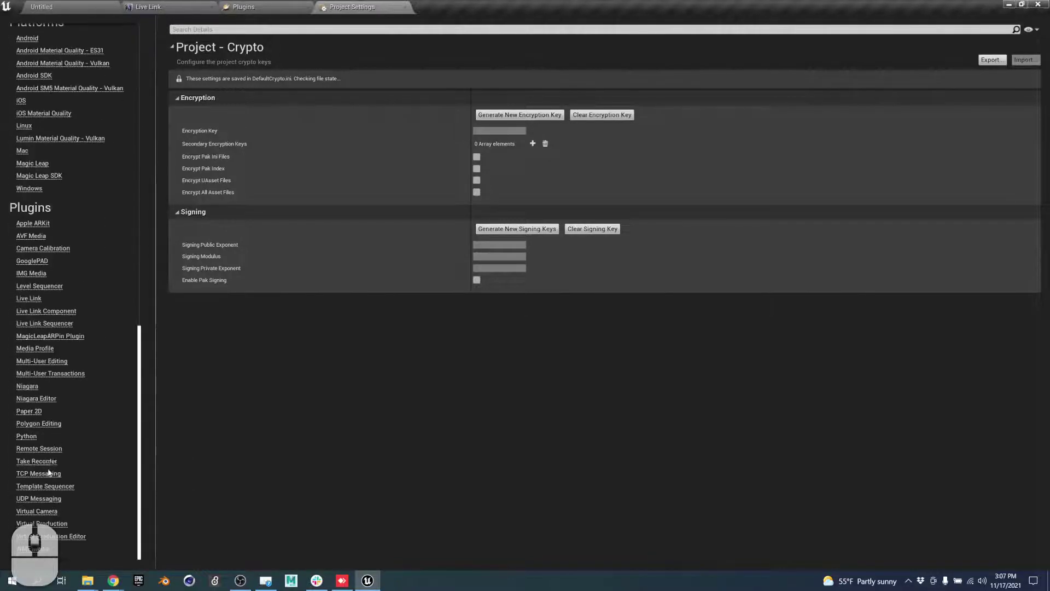
{"action": "left_click", "coordinate": [44, 361]}
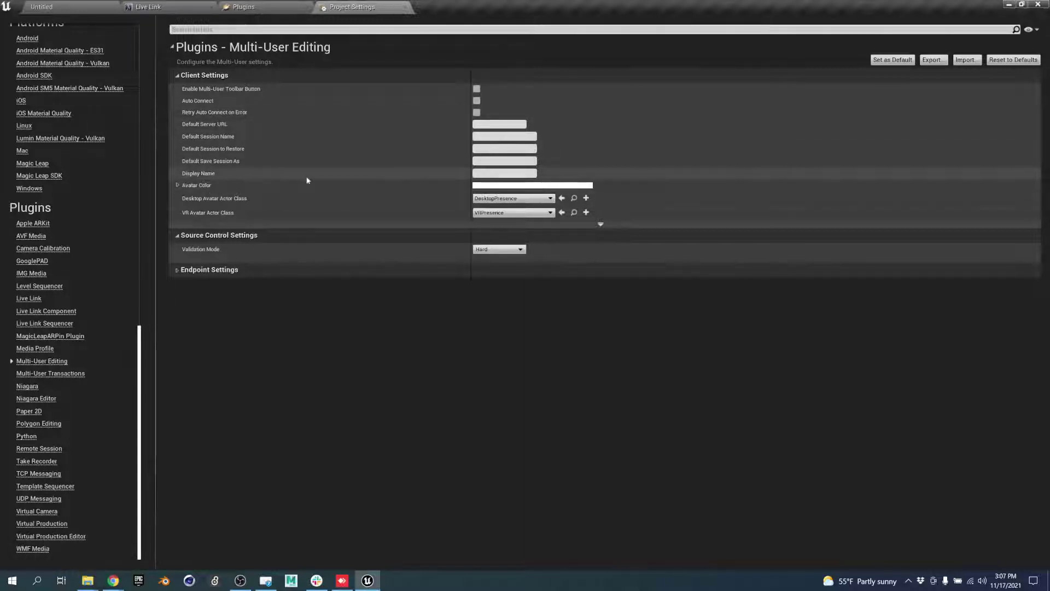
Enter the participant's first name as the Display Name and set the Avatar Color to blue-violet, hex sRGB 5000FFFF.
{"action": "left_click", "coordinate": [505, 172]}
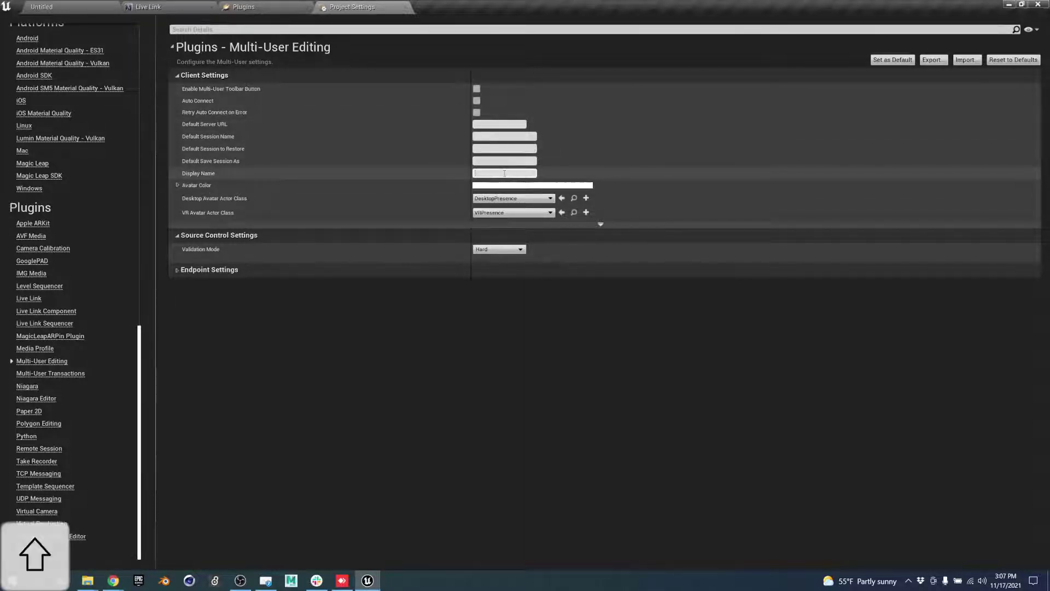
{"action": "type", "text": "Todd"}
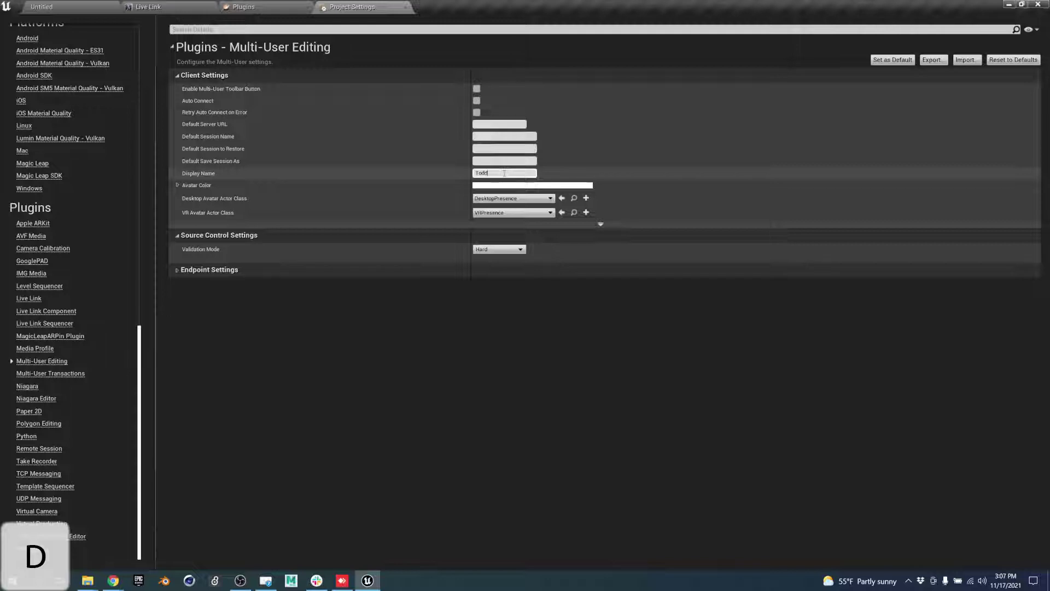
{"action": "left_click", "coordinate": [509, 185]}
{"action": "left_click_drag", "start_coordinate": [566, 280], "coordinate": [540, 204]}
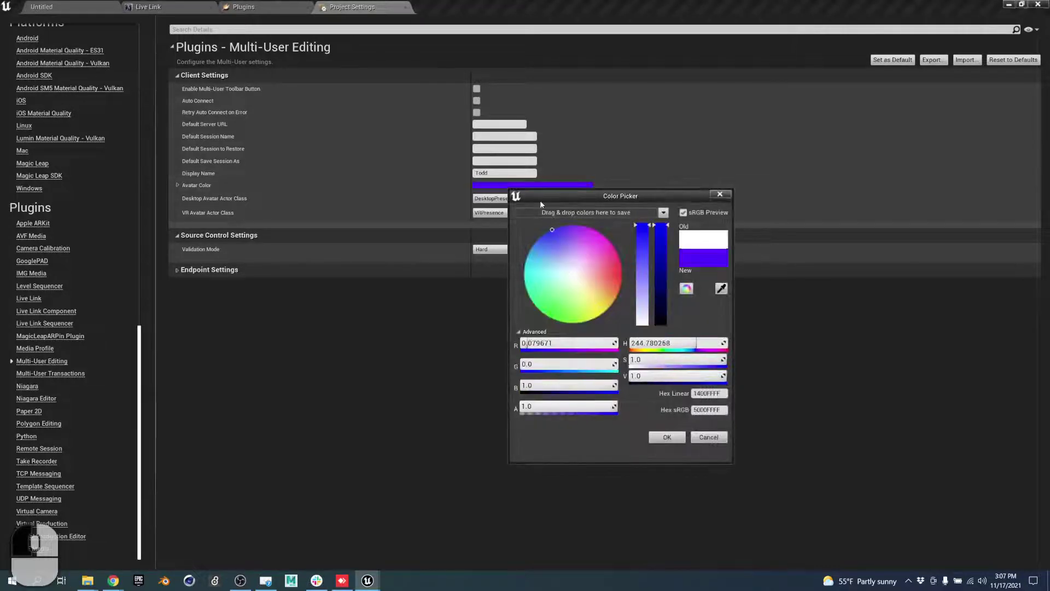
{"action": "left_click", "coordinate": [669, 437]}
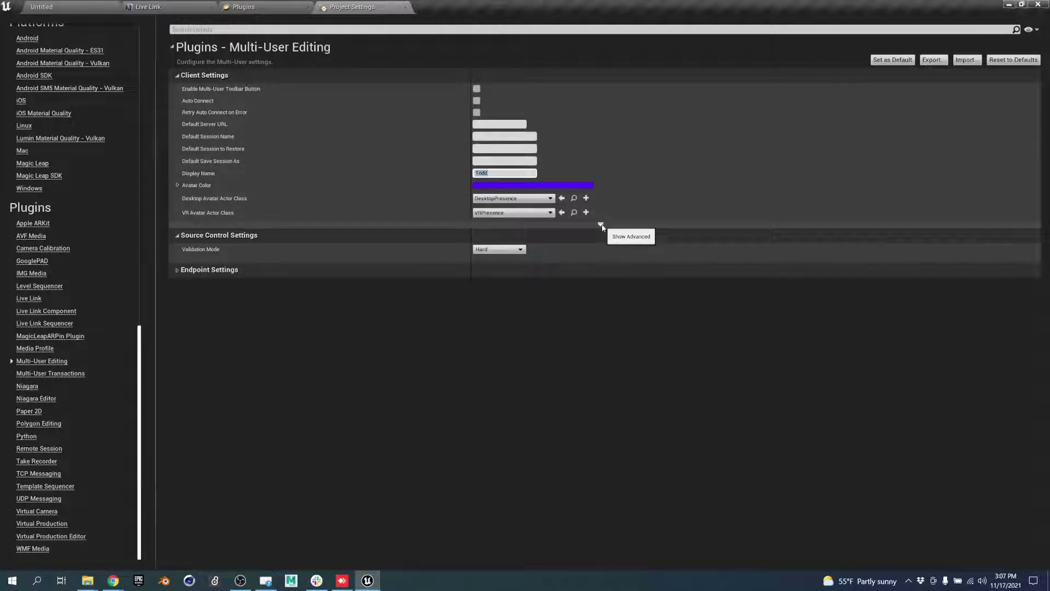
Set the Server Port to 7000 in the advanced client settings, and compare it with the Steps for Joining a Session slide in Chrome.
{"action": "left_click", "coordinate": [601, 225]}
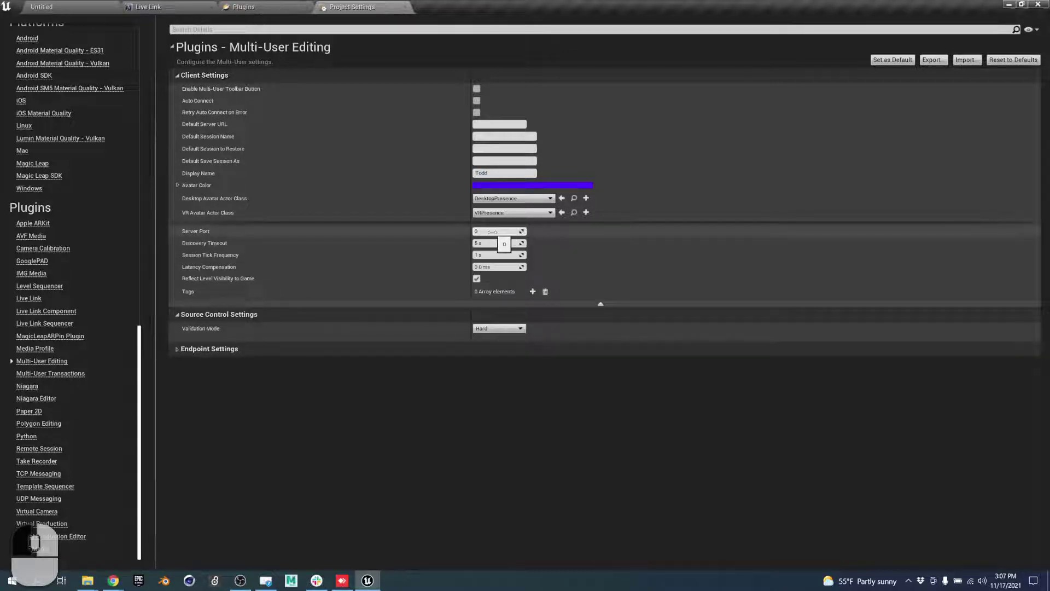
{"action": "left_click", "coordinate": [495, 231]}
{"action": "type", "text": "7000"}
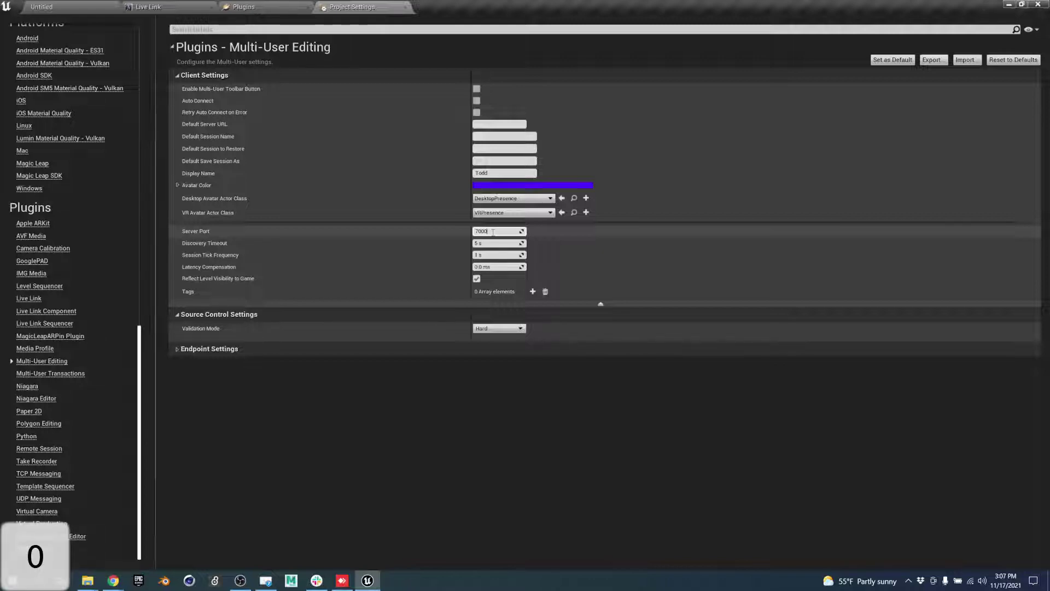
{"action": "key", "text": "Return"}
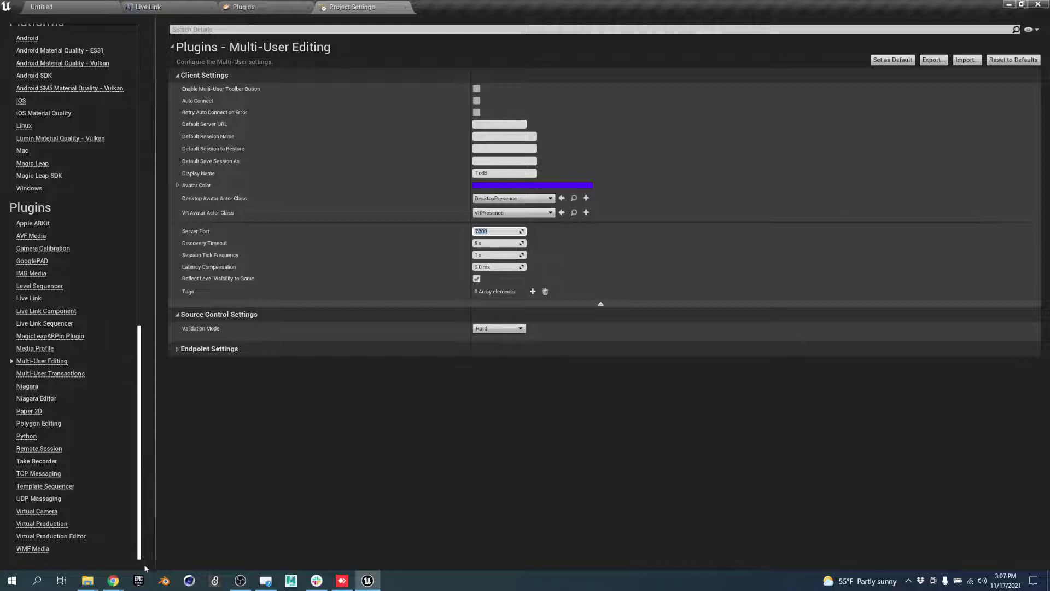
{"action": "mouse_move", "coordinate": [113, 581]}
{"action": "left_click", "coordinate": [162, 529]}
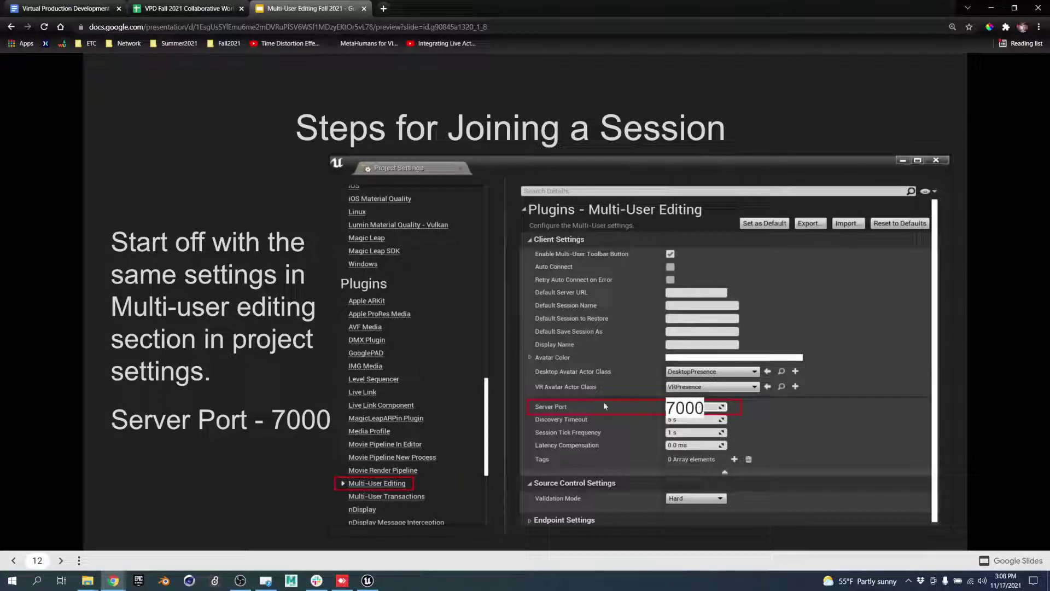
Switch back to the local Unreal Editor, enable the Multi-User toolbar button, and restart the editor to apply it.
{"action": "left_click", "coordinate": [367, 580]}
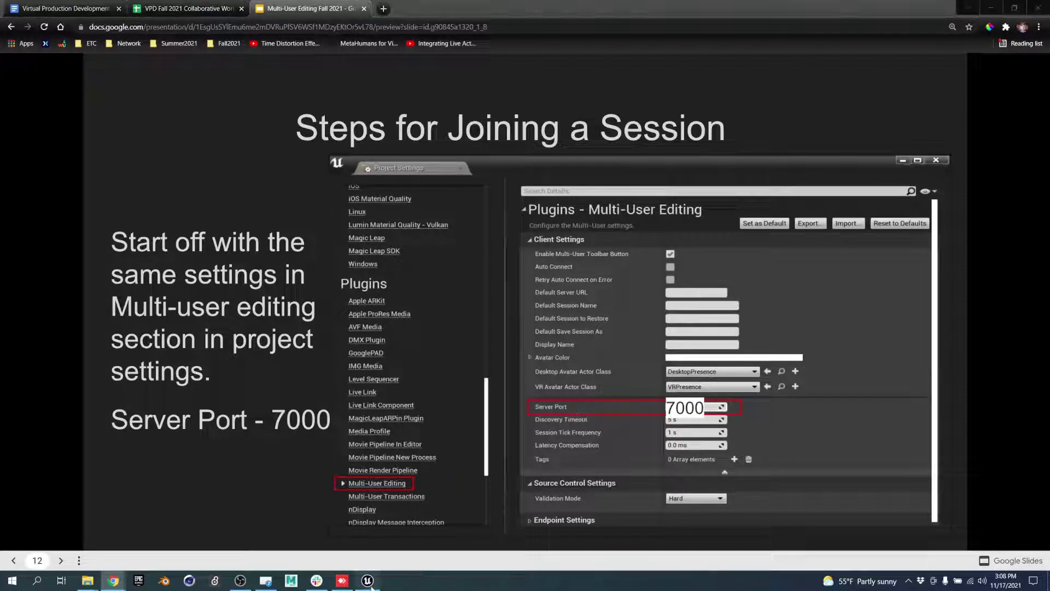
{"action": "left_click", "coordinate": [481, 232]}
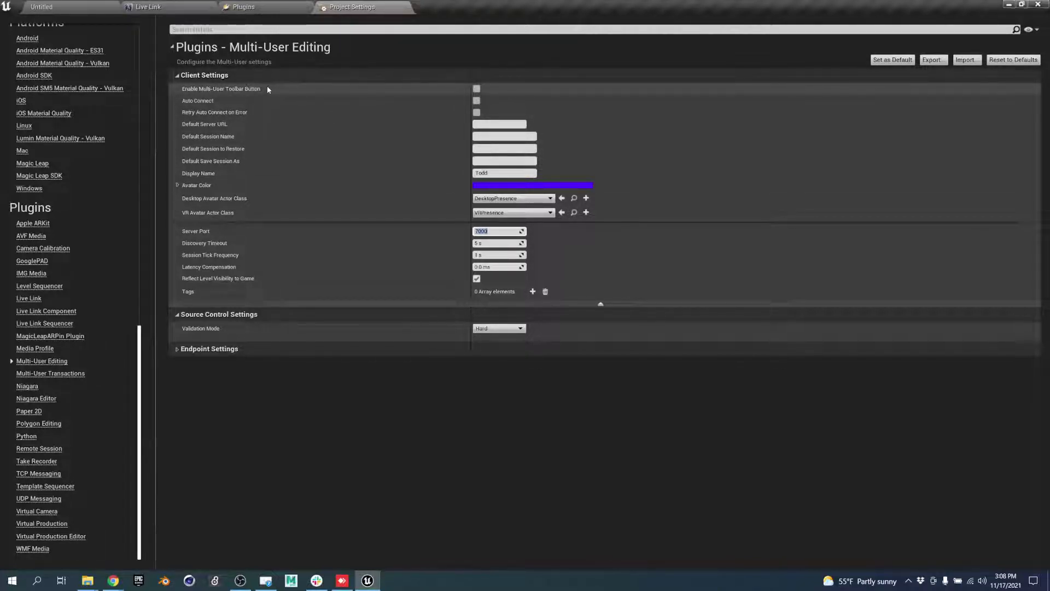
{"action": "mouse_move", "coordinate": [239, 94]}
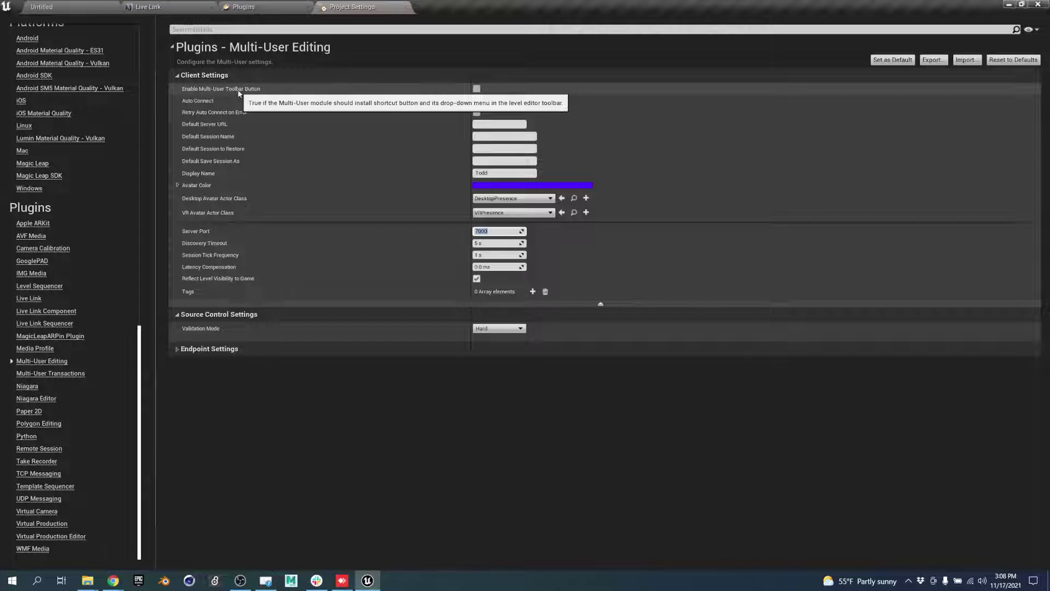
{"action": "left_click", "coordinate": [477, 89]}
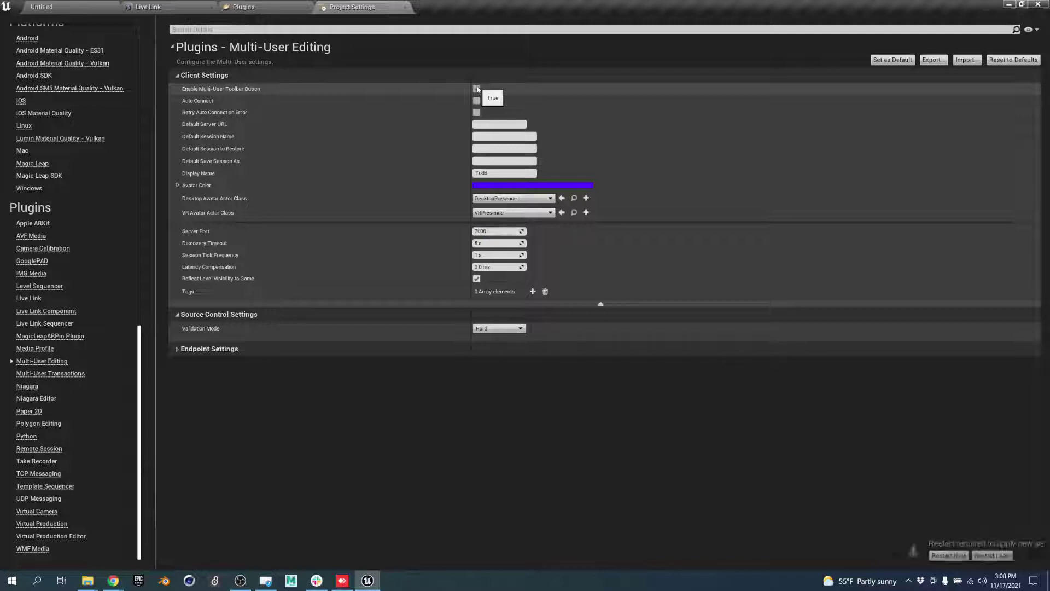
{"action": "left_click", "coordinate": [896, 559]}
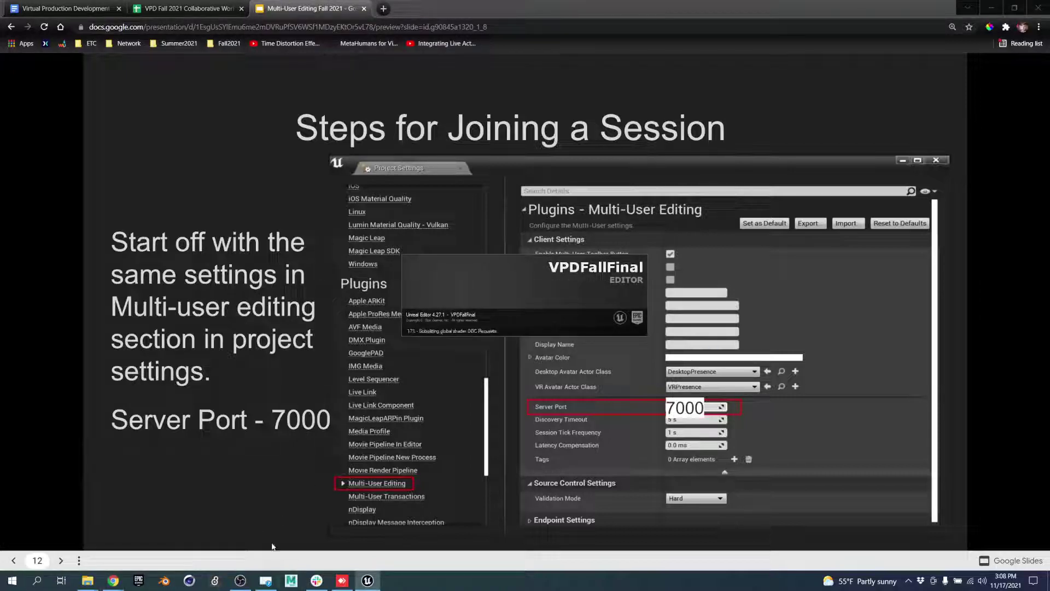
Switch to the remote machine in AnyDesk, enable its Multi-User toolbar button, and set its Display Name to BLDG22-Server.
{"action": "left_click", "coordinate": [342, 580]}
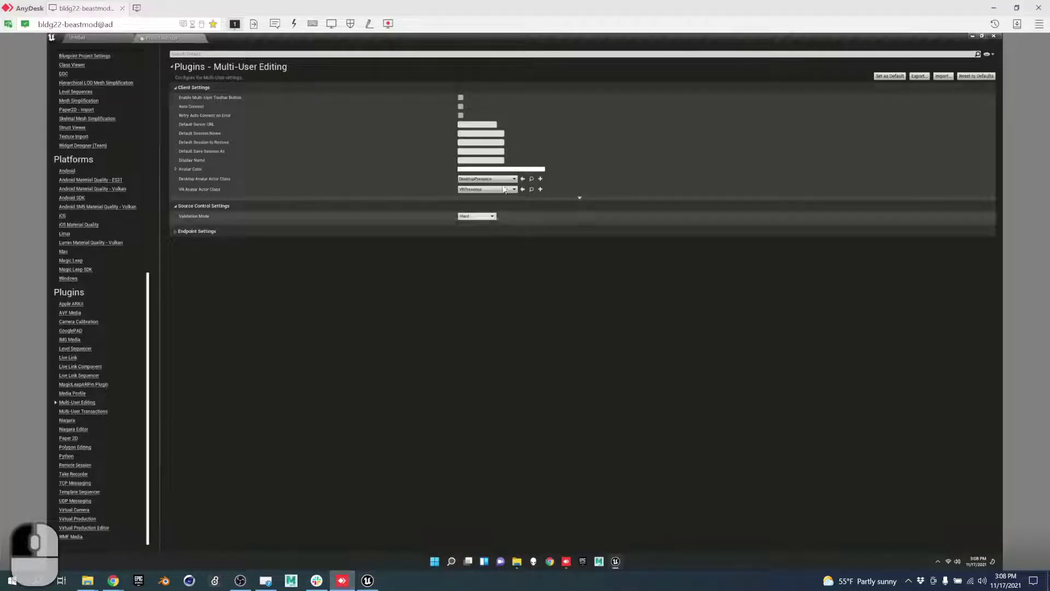
{"action": "left_click", "coordinate": [461, 97]}
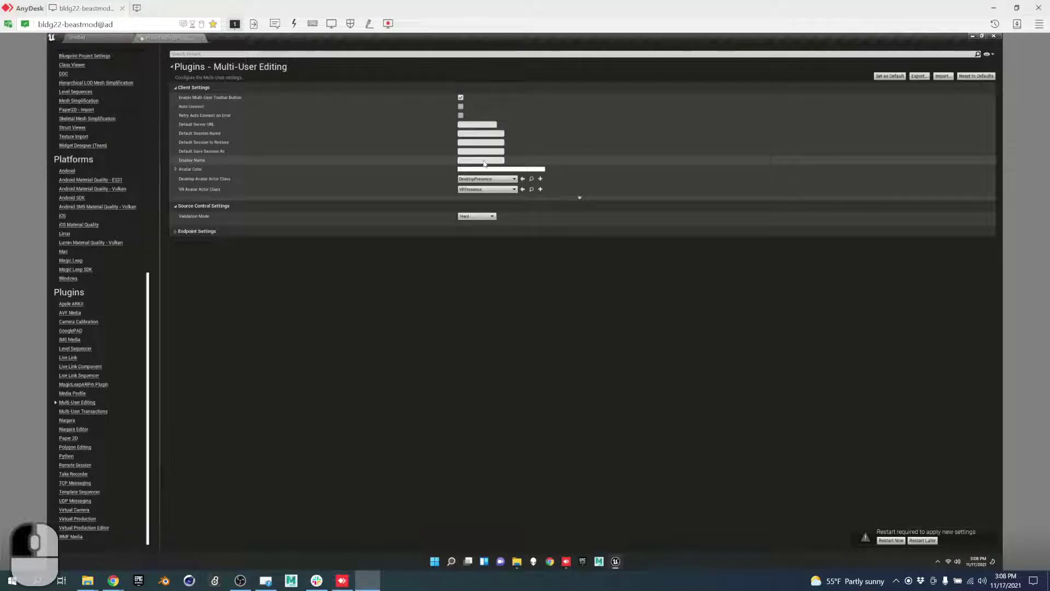
{"action": "key", "text": "shift"}
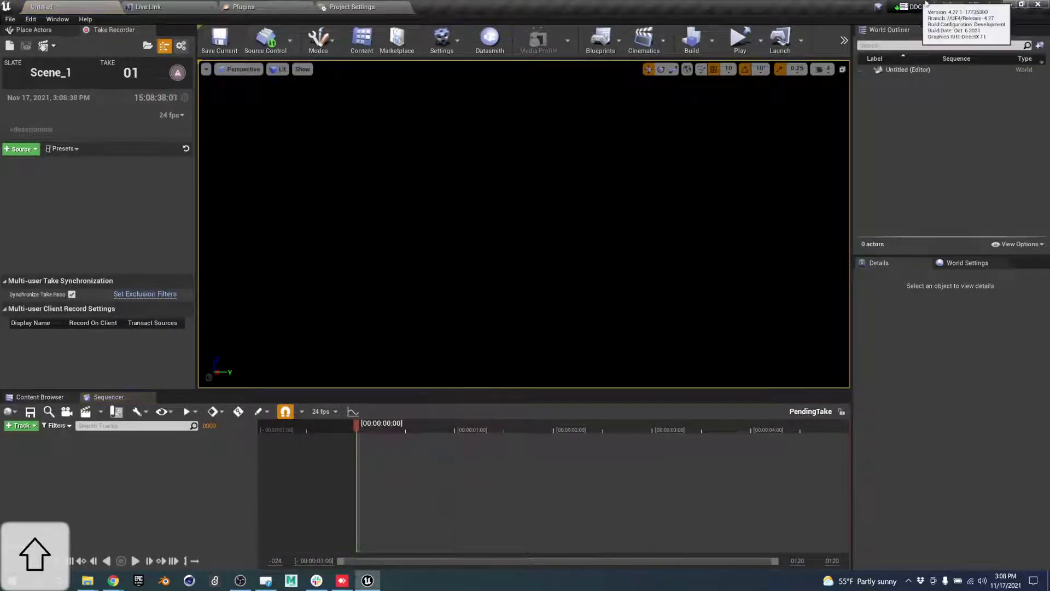
{"action": "left_click", "coordinate": [1009, 5]}
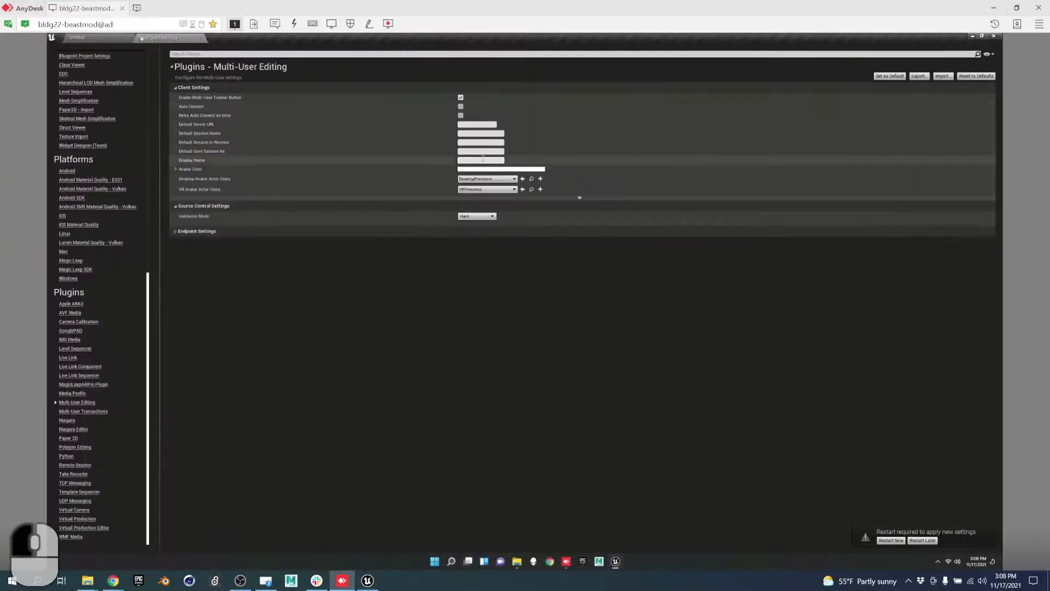
{"action": "type", "text": "B"}
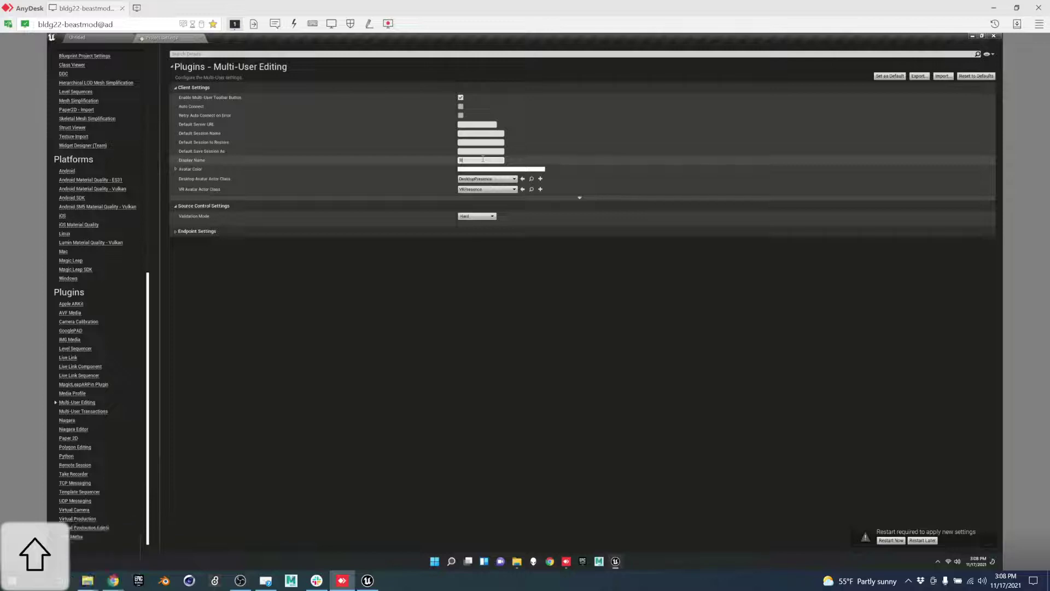
{"action": "type", "text": "LDG22"}
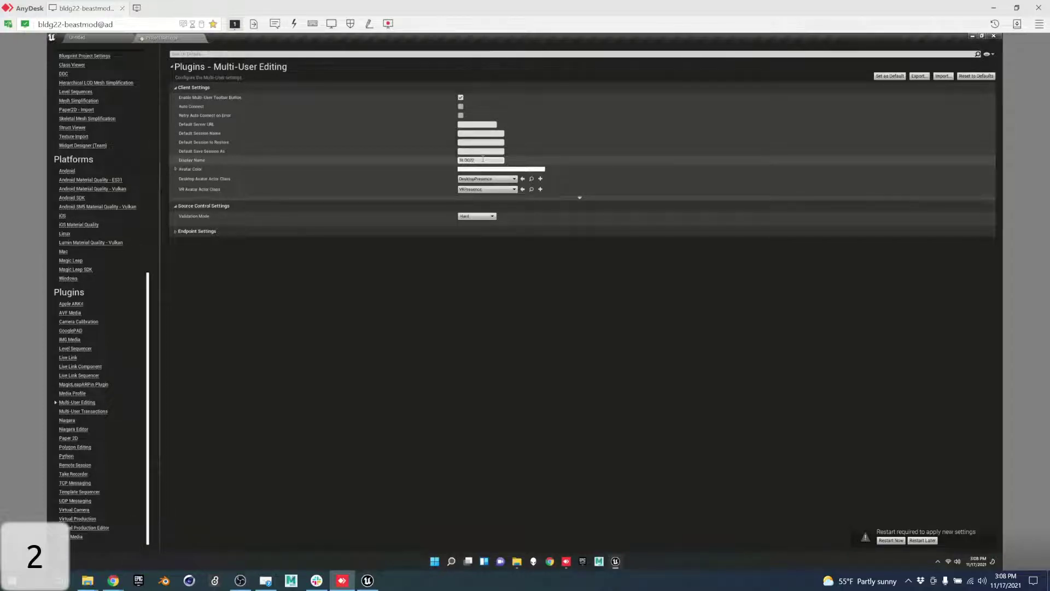
{"action": "type", "text": "-Server"}
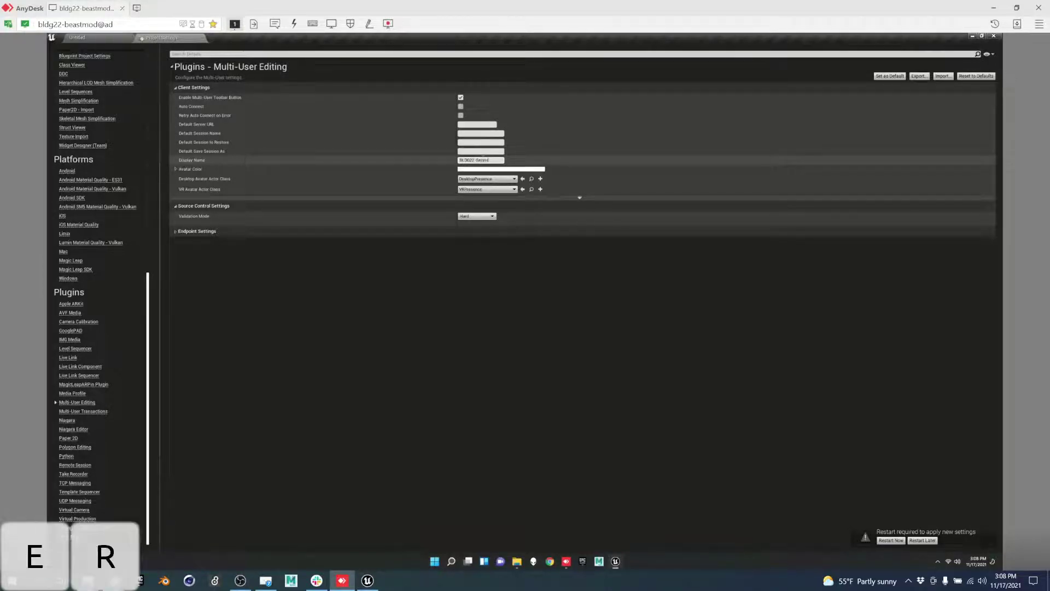
Set the remote machine's Avatar Color to black, hex sRGB 000000FF.
{"action": "left_click", "coordinate": [489, 169]}
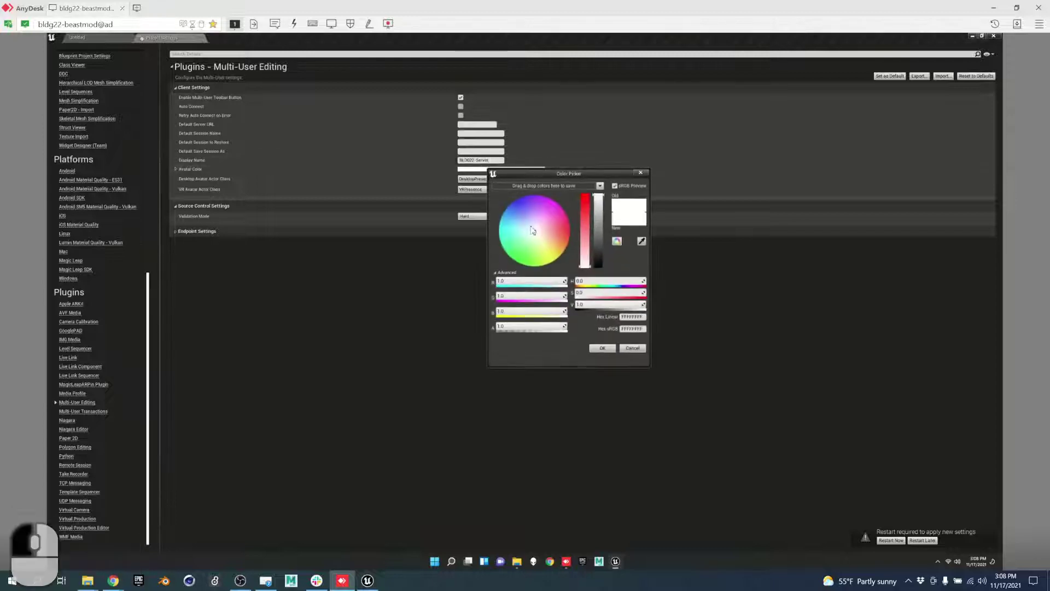
{"action": "left_click_drag", "start_coordinate": [599, 227], "coordinate": [599, 325]}
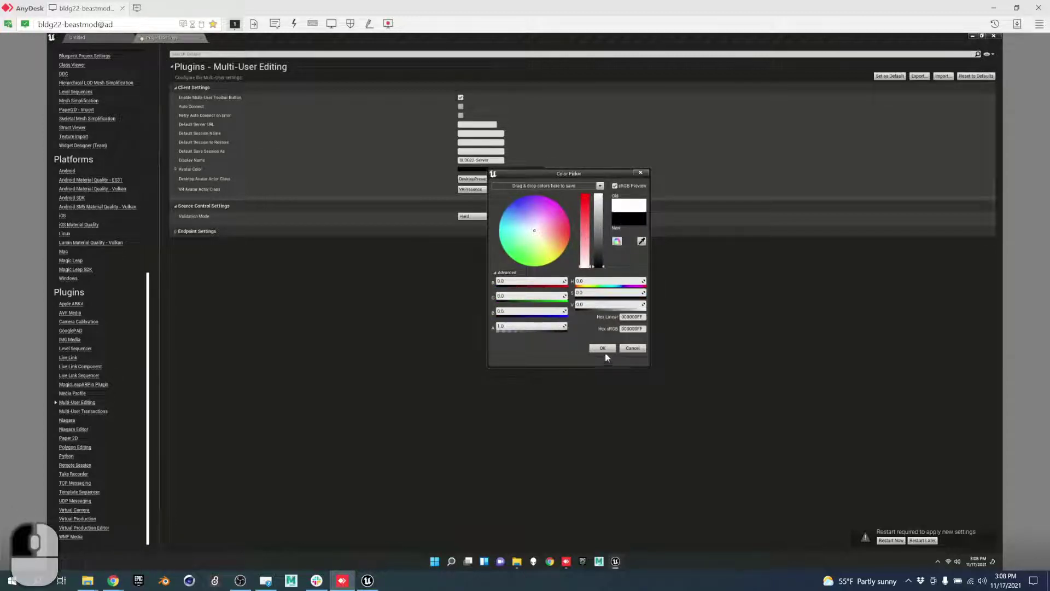
{"action": "left_click", "coordinate": [604, 350]}
Reveal the advanced client settings on the remote machine and set the Server Port to 7000.
{"action": "left_click", "coordinate": [577, 202]}
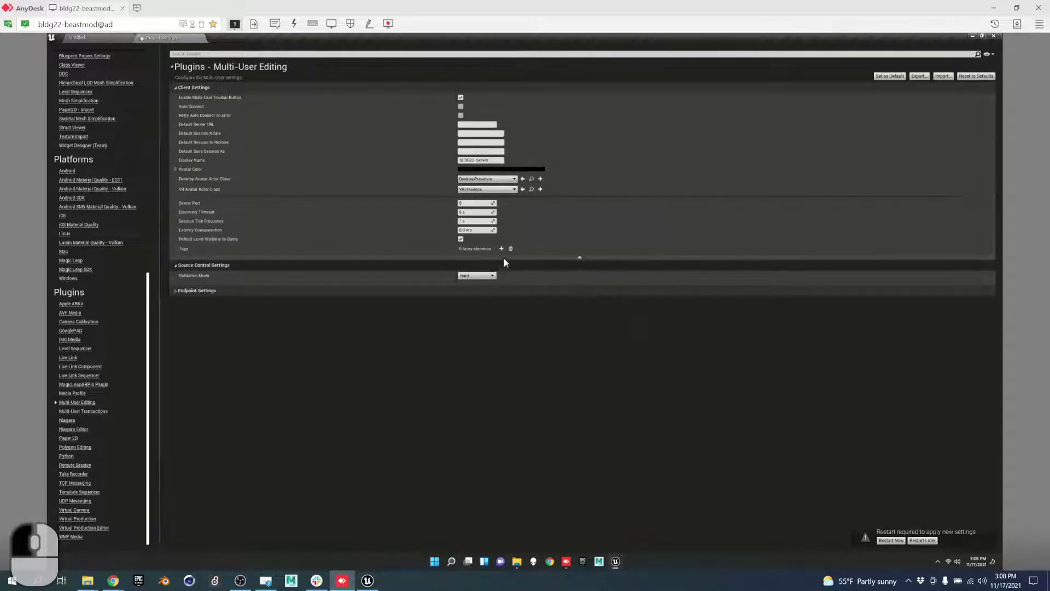
{"action": "left_click", "coordinate": [470, 204]}
{"action": "type", "text": "7000"}
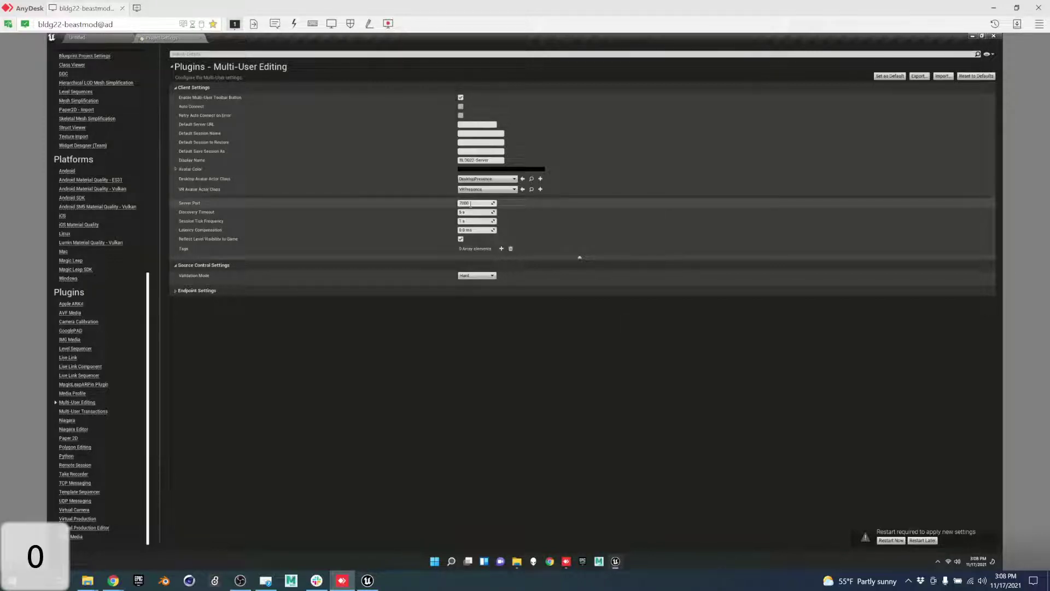
{"action": "key", "text": "Return"}
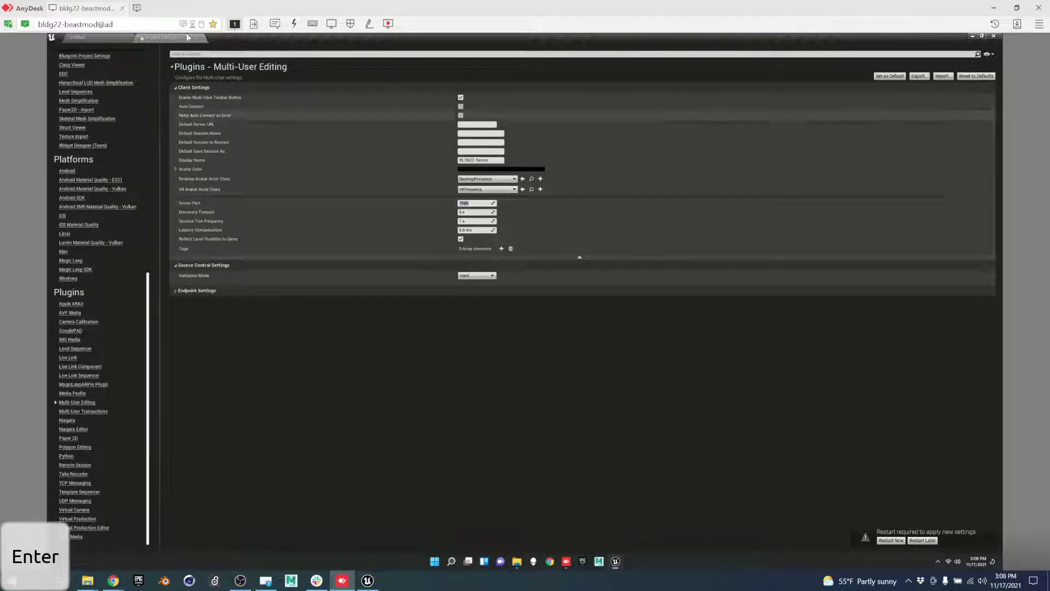
Switch to the local Unreal Editor and review the Multi-User Editing plugin page, including its advanced client settings.
{"action": "left_click", "coordinate": [138, 580]}
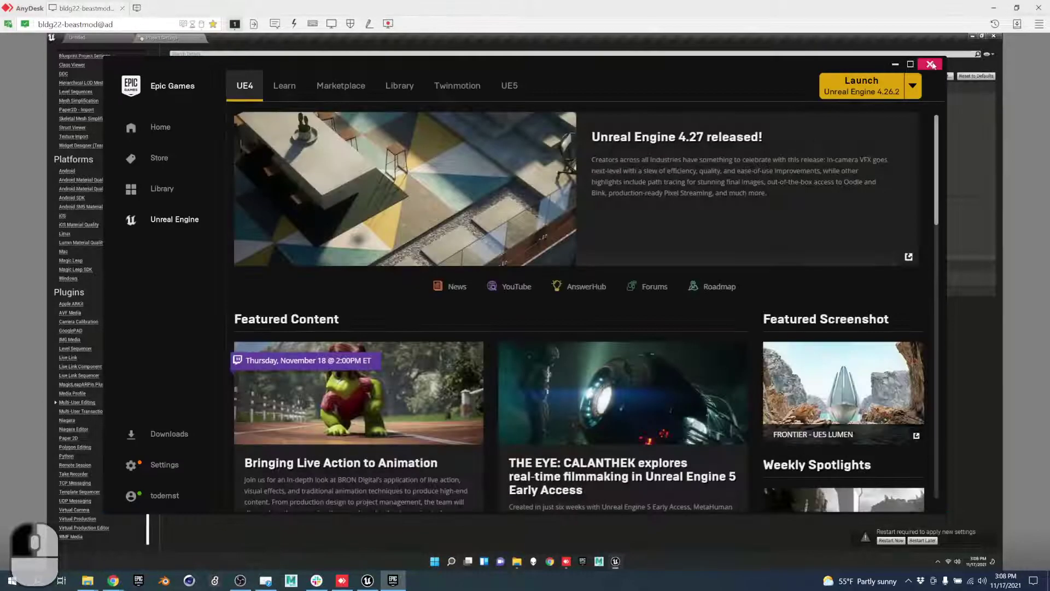
{"action": "left_click", "coordinate": [930, 64]}
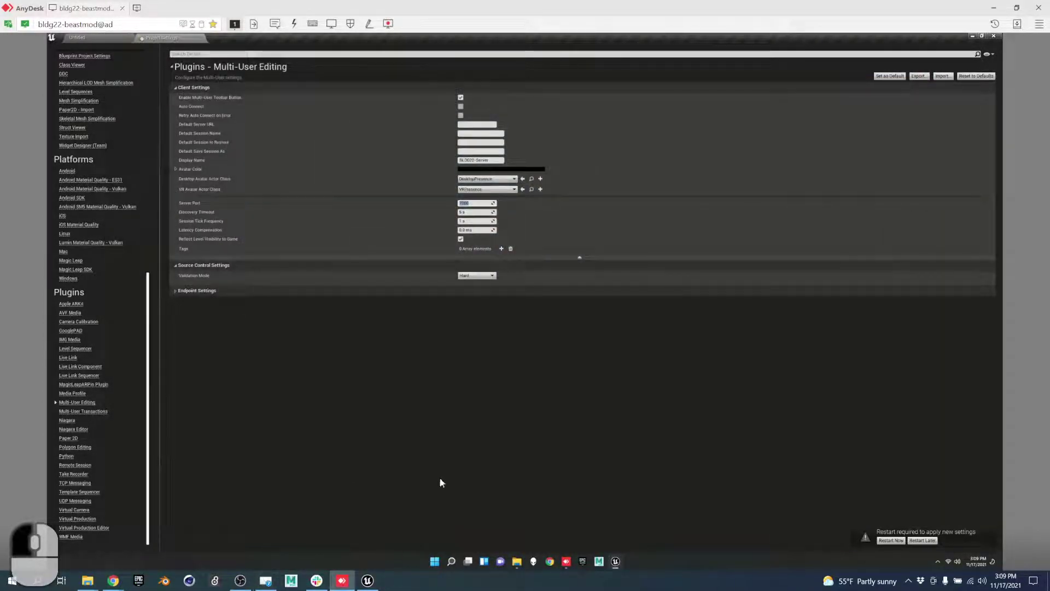
{"action": "left_click", "coordinate": [368, 580]}
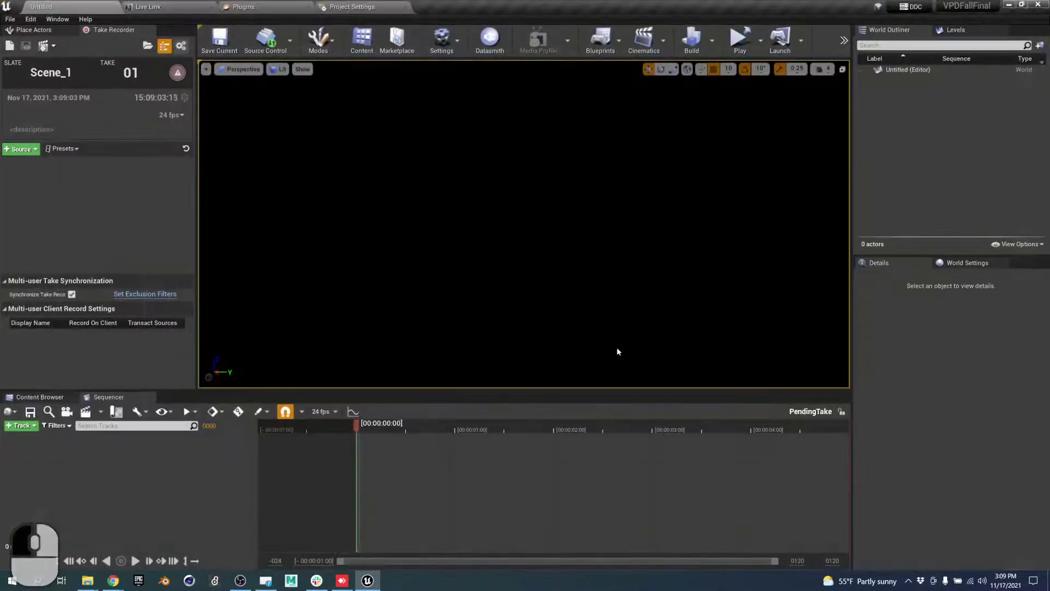
{"action": "left_click", "coordinate": [350, 7]}
{"action": "scroll", "coordinate": [71, 410], "scroll_direction": "down", "scroll_amount": 15}
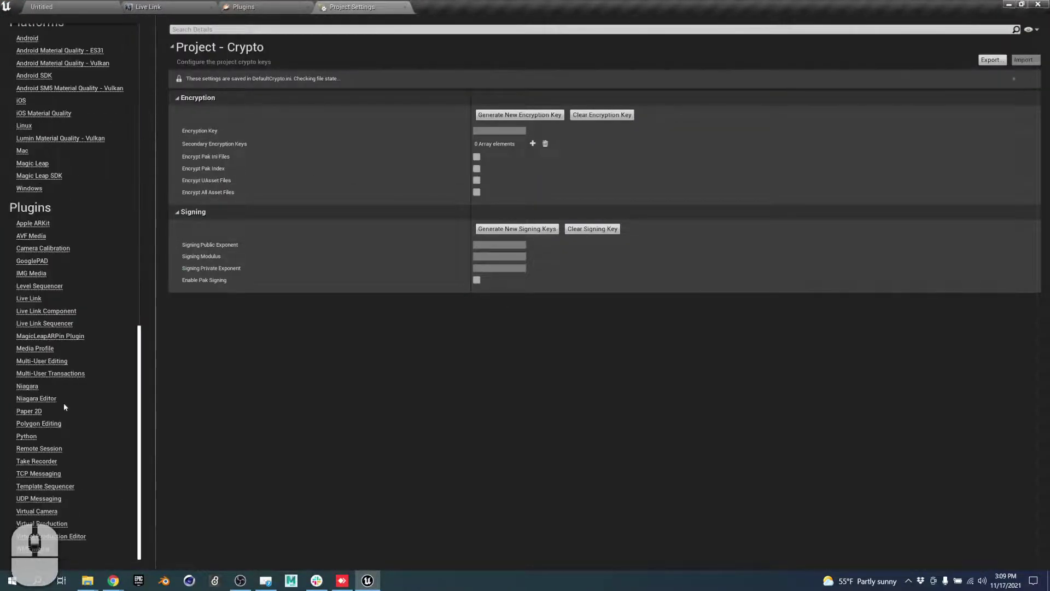
{"action": "left_click", "coordinate": [44, 361]}
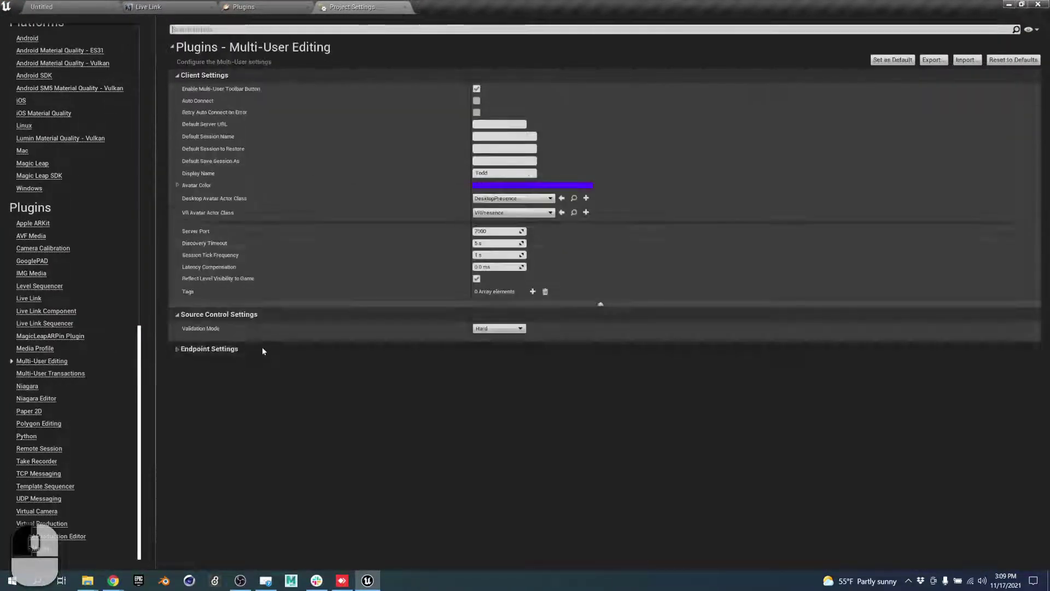
{"action": "left_click", "coordinate": [602, 305]}
{"action": "left_click", "coordinate": [605, 231]}
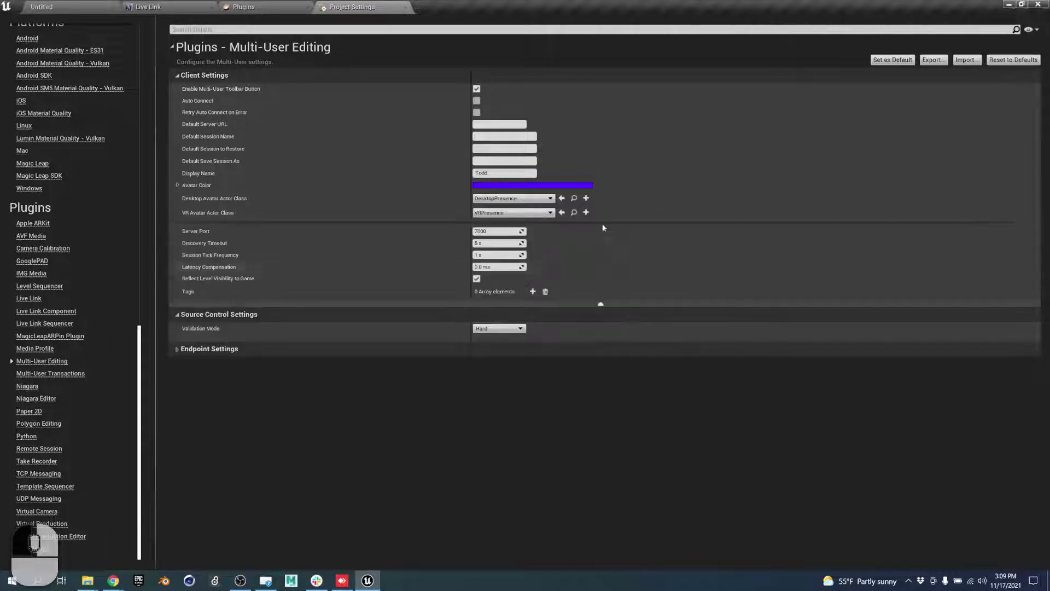
{"action": "left_click", "coordinate": [602, 306]}
{"action": "left_click", "coordinate": [605, 226]}
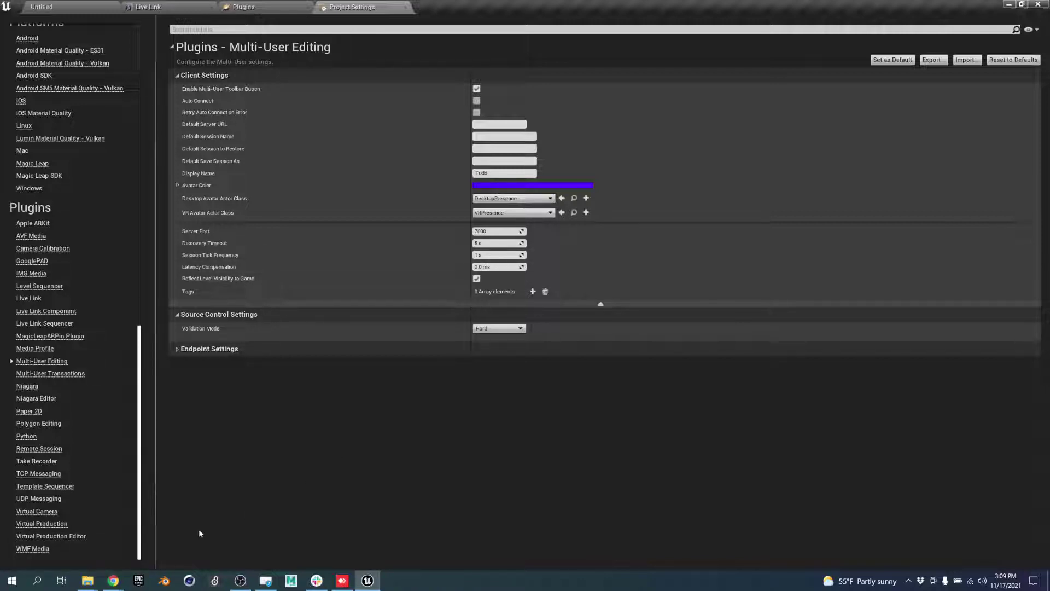
Switch to the Multi-User Editing Fall 2021 slides in Chrome and read the HOSTING a Server slide.
{"action": "mouse_move", "coordinate": [113, 578]}
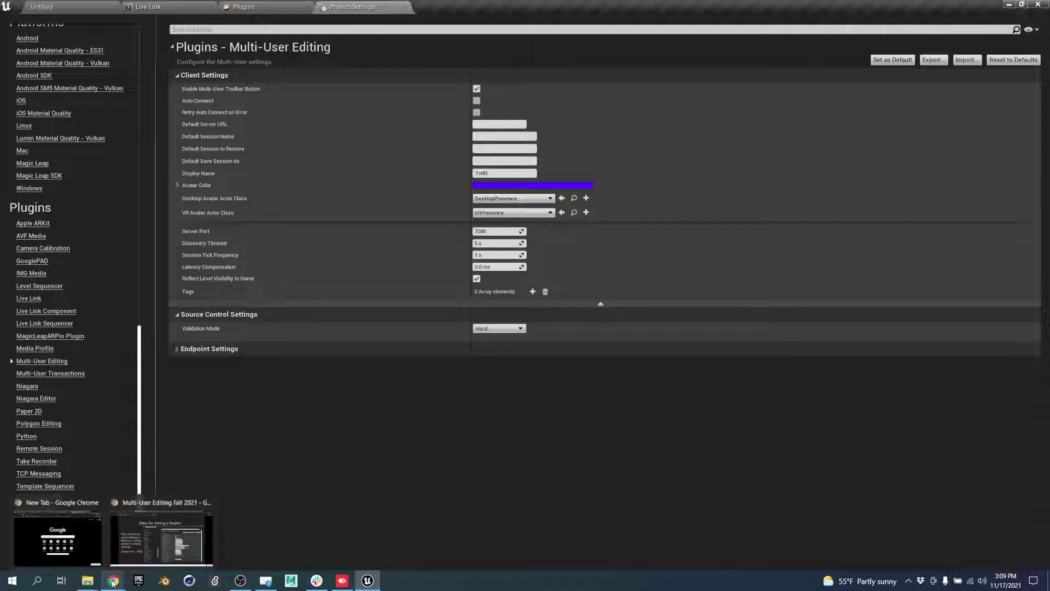
{"action": "left_click", "coordinate": [161, 539]}
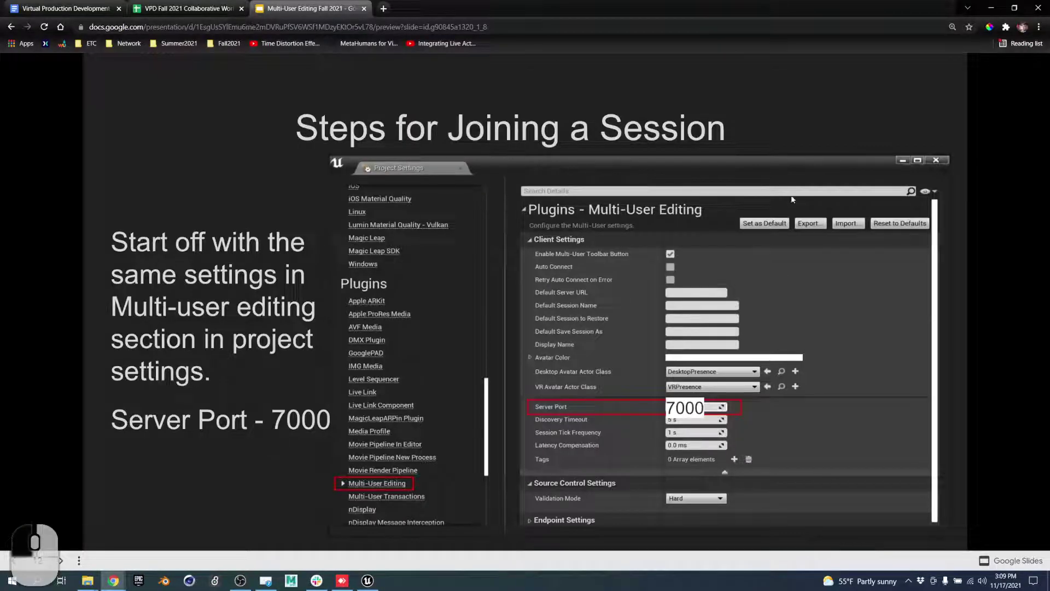
{"action": "left_click", "coordinate": [916, 319]}
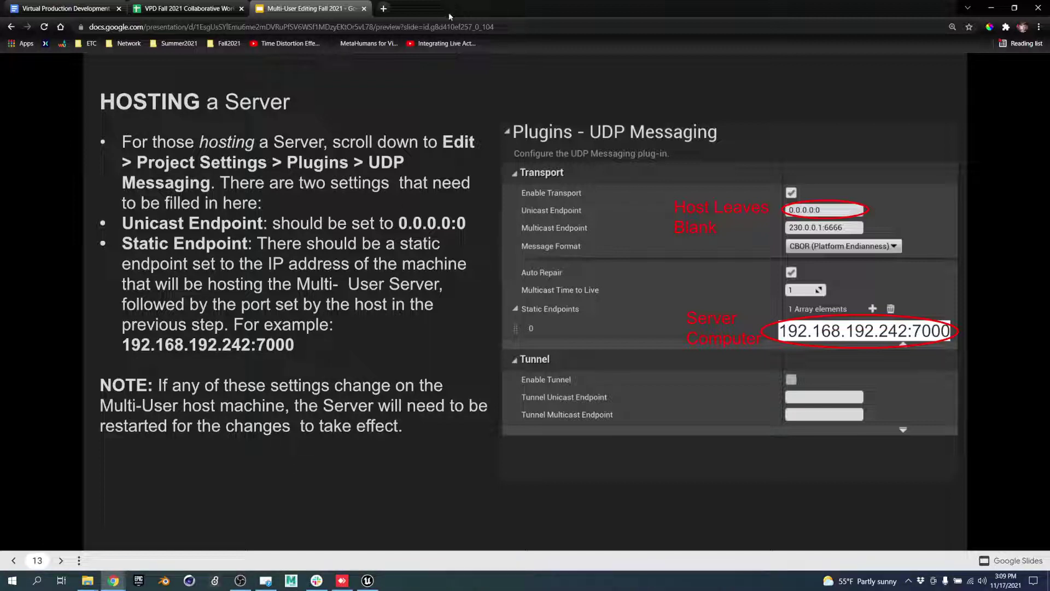
Reopen the presentation in edit mode by replacing the preview part of its URL with "edit", and select slide 7.
{"action": "left_click", "coordinate": [514, 27]}
{"action": "double_click", "coordinate": [515, 29]}
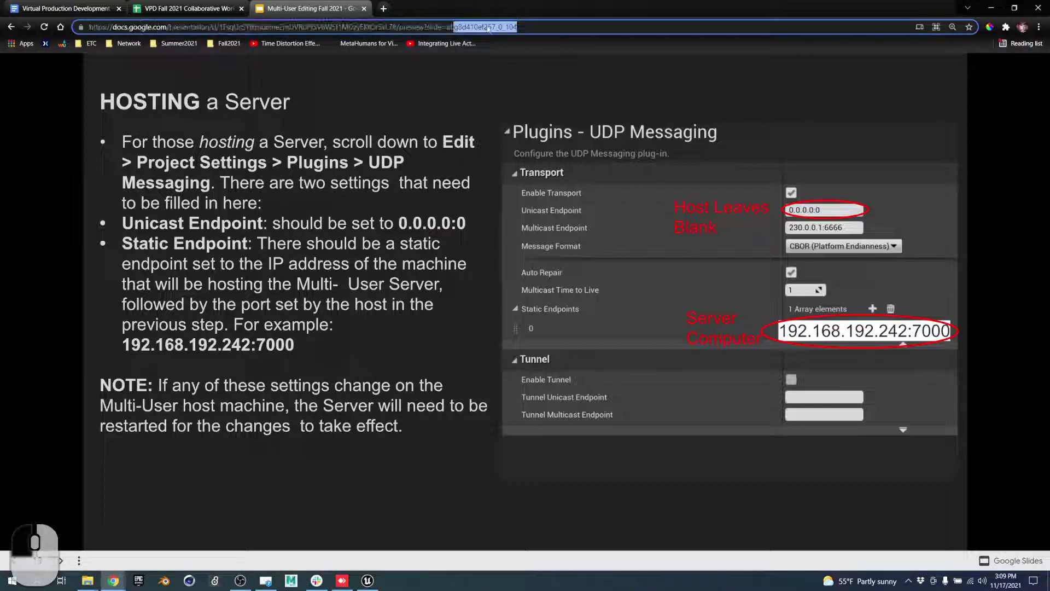
{"action": "left_click_drag", "start_coordinate": [489, 29], "coordinate": [400, 28]}
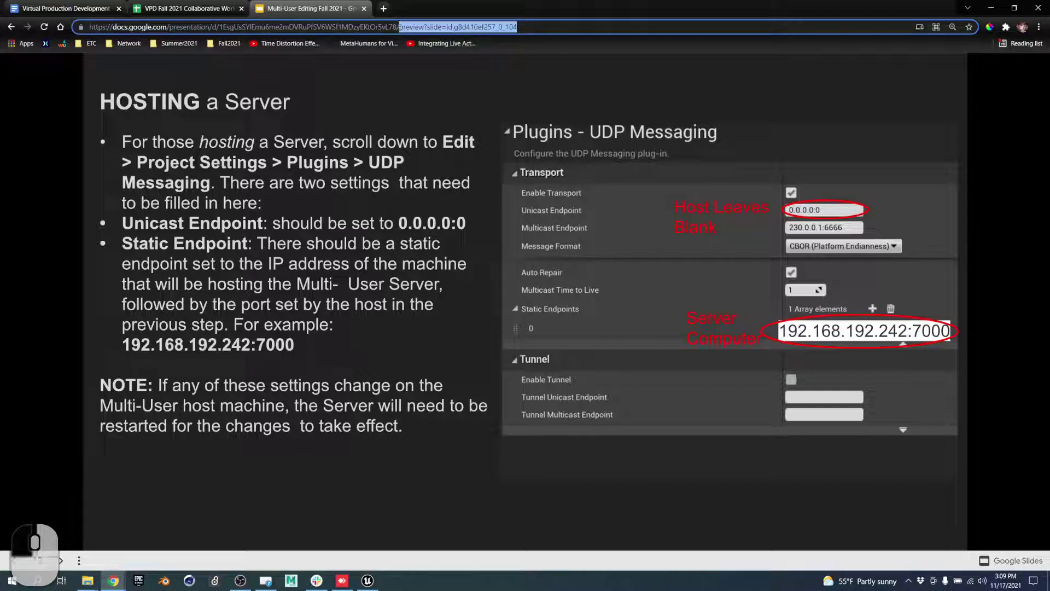
{"action": "type", "text": "edit"}
{"action": "key", "text": "Return"}
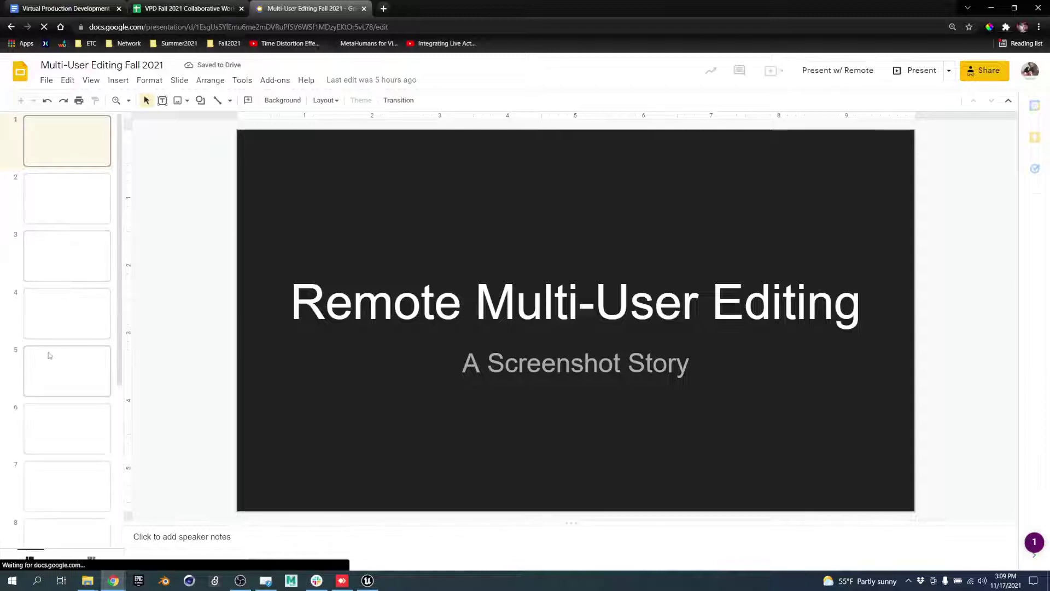
{"action": "scroll", "coordinate": [58, 364], "scroll_direction": "down", "scroll_amount": 3}
{"action": "left_click", "coordinate": [64, 336]}
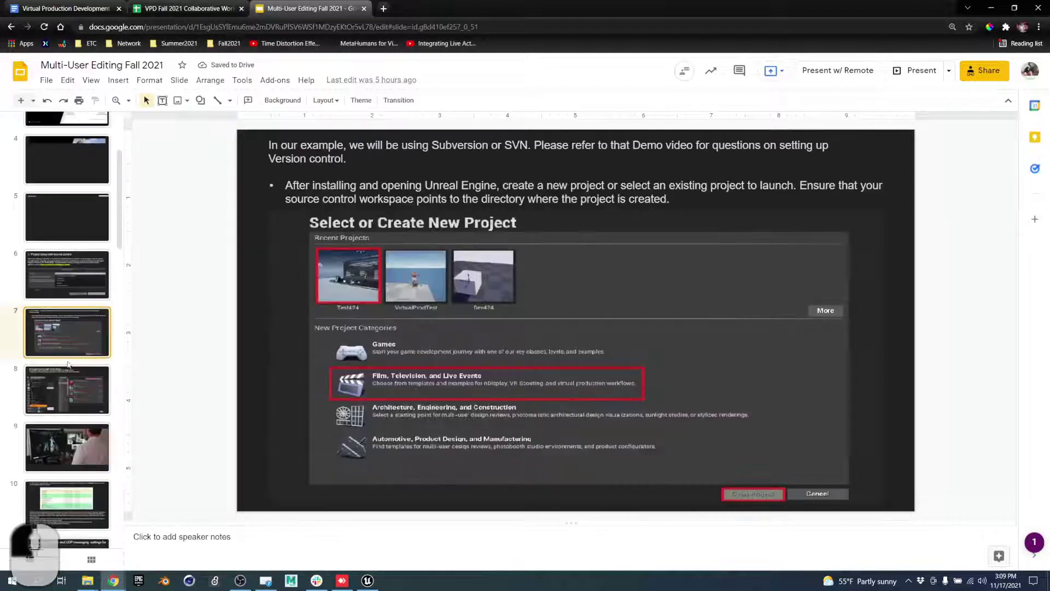
On the HOSTING a Server slide, change the Static Endpoint example in the body text to 192.168.192.108:7000.
{"action": "scroll", "coordinate": [78, 411], "scroll_direction": "down", "scroll_amount": 5}
{"action": "left_click", "coordinate": [78, 417]}
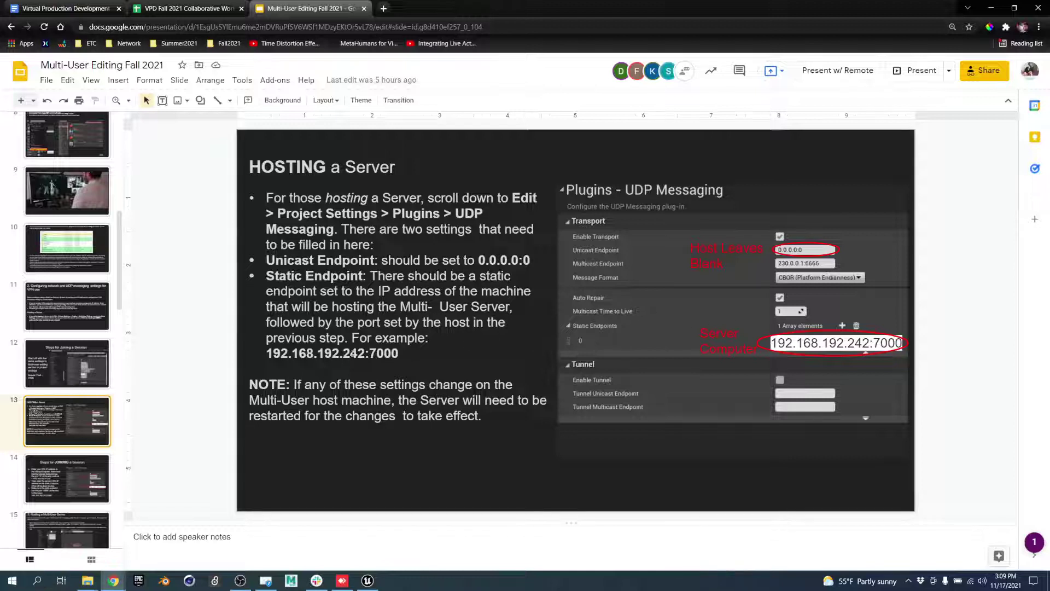
{"action": "left_click", "coordinate": [366, 352]}
{"action": "key", "text": "BackSpace"}
{"action": "key", "text": "BackSpace"}
{"action": "key", "text": "BackSpace"}
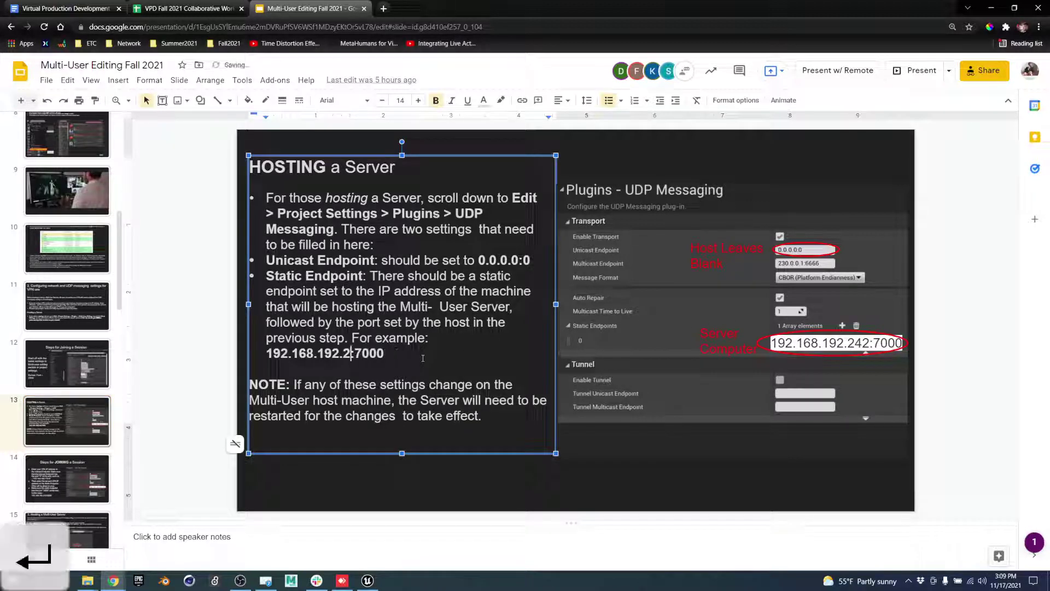
{"action": "type", "text": "108"}
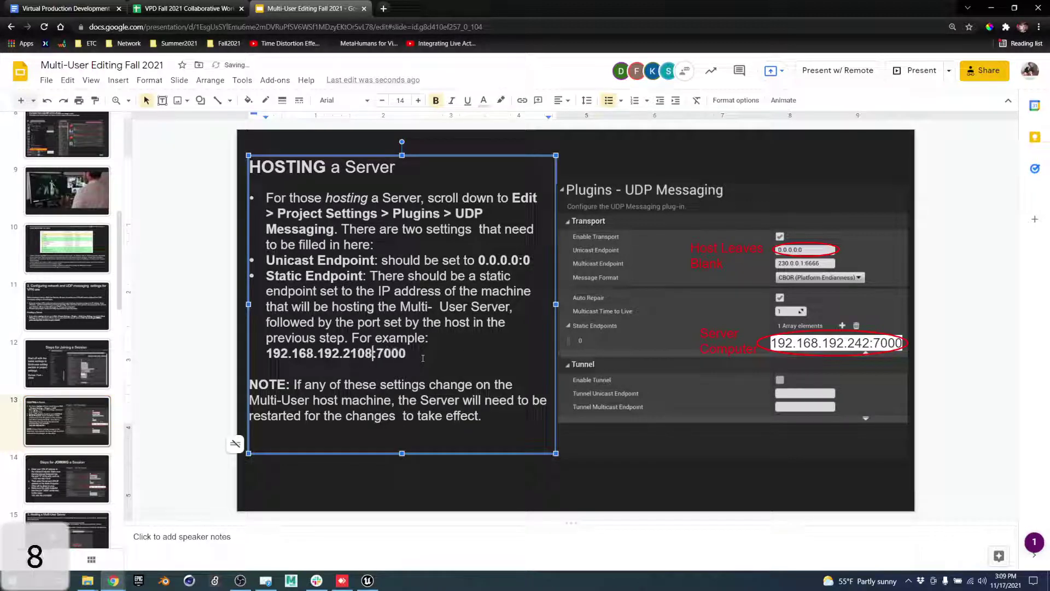
{"action": "key", "text": "BackSpace"}
{"action": "key", "text": "BackSpace"}
{"action": "key", "text": "BackSpace"}
{"action": "key", "text": "BackSpace"}
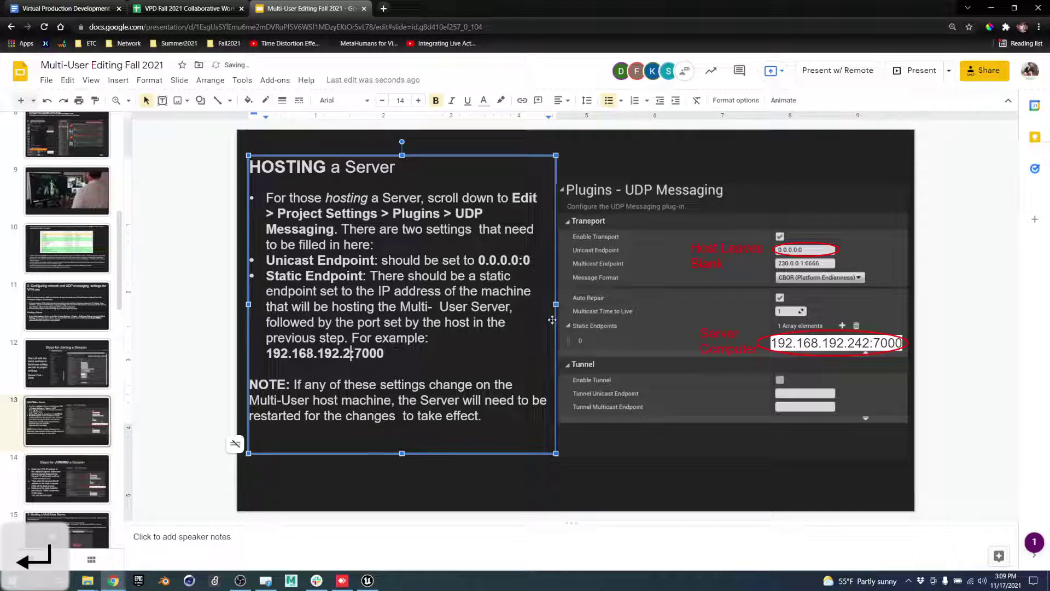
{"action": "type", "text": "108"}
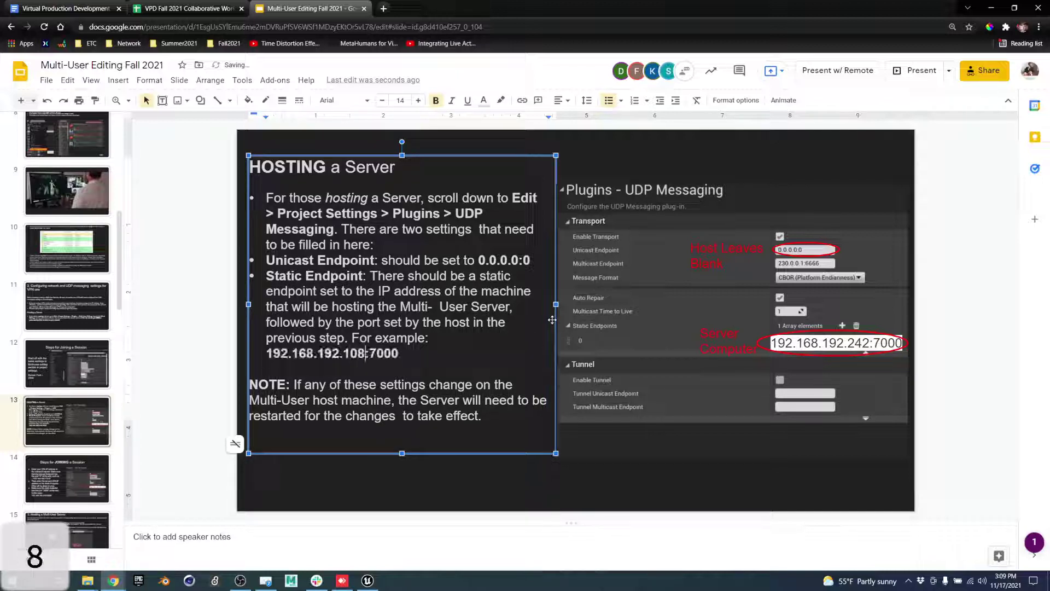
Move the red ellipse off the static endpoint label in the slide's screenshot and change the label to 192.168.192.108:7000.
{"action": "left_click", "coordinate": [866, 343]}
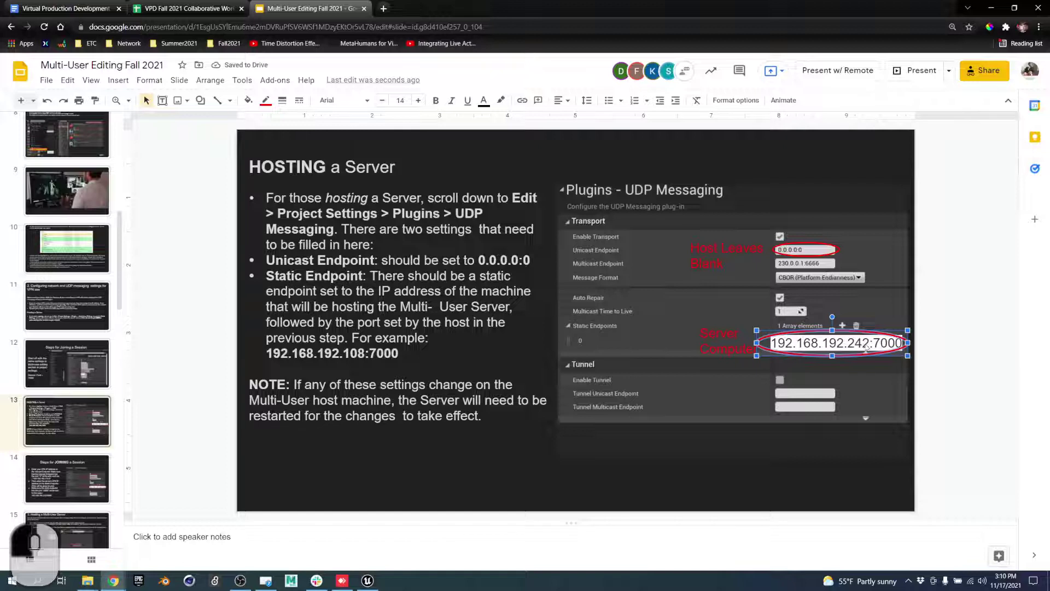
{"action": "left_click_drag", "start_coordinate": [865, 330], "coordinate": [778, 295]}
{"action": "left_click", "coordinate": [870, 343]}
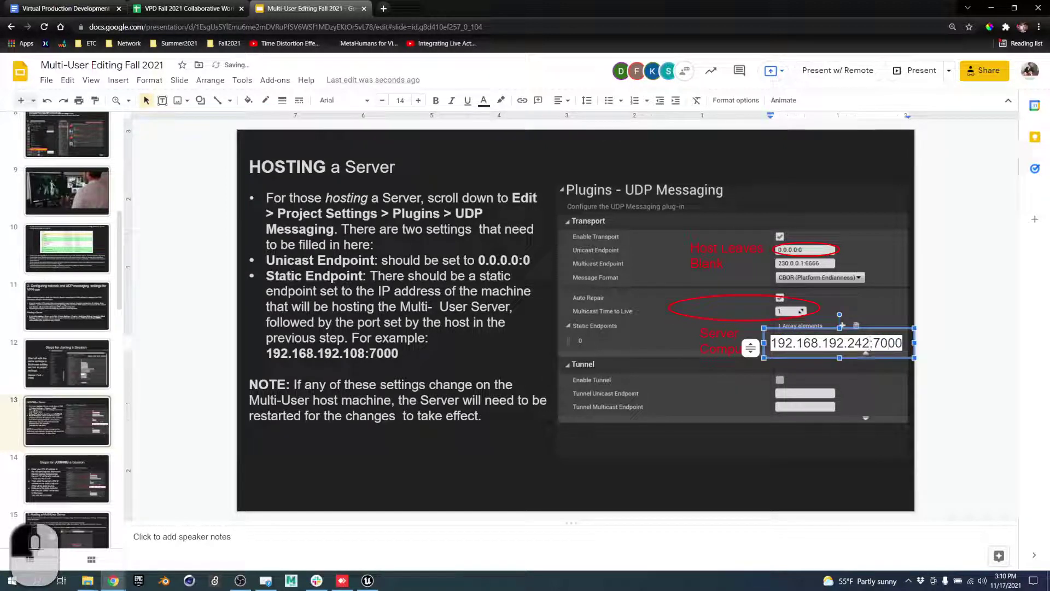
{"action": "key", "text": "BackSpace"}
{"action": "key", "text": "BackSpace"}
{"action": "key", "text": "BackSpace"}
{"action": "type", "text": "108"}
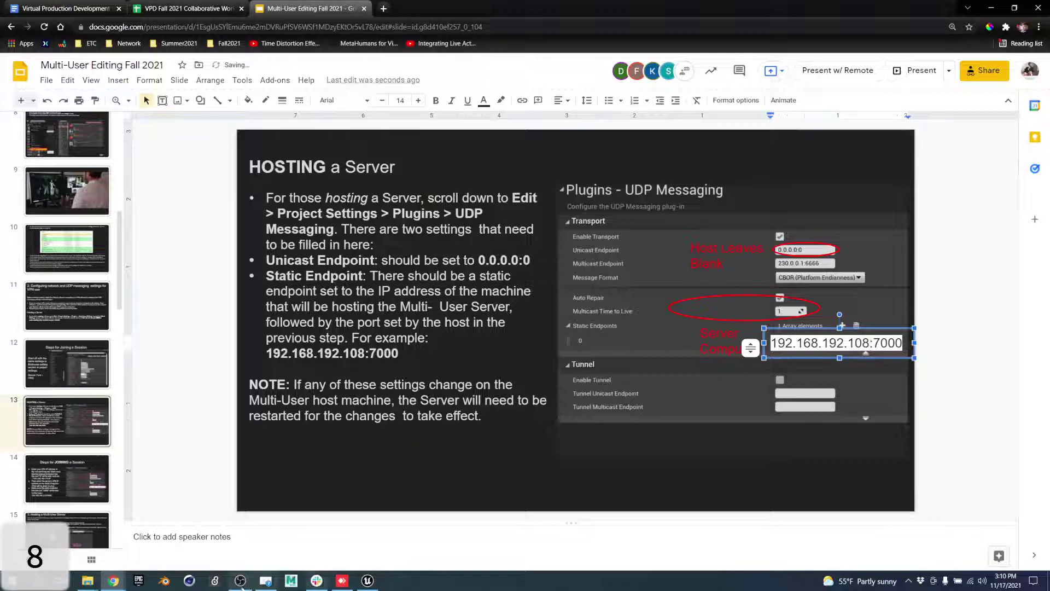
Switch to the remote machine in AnyDesk and check ZeroTier's managed addresses for the Virtual Production NYU network.
{"action": "left_click", "coordinate": [342, 580]}
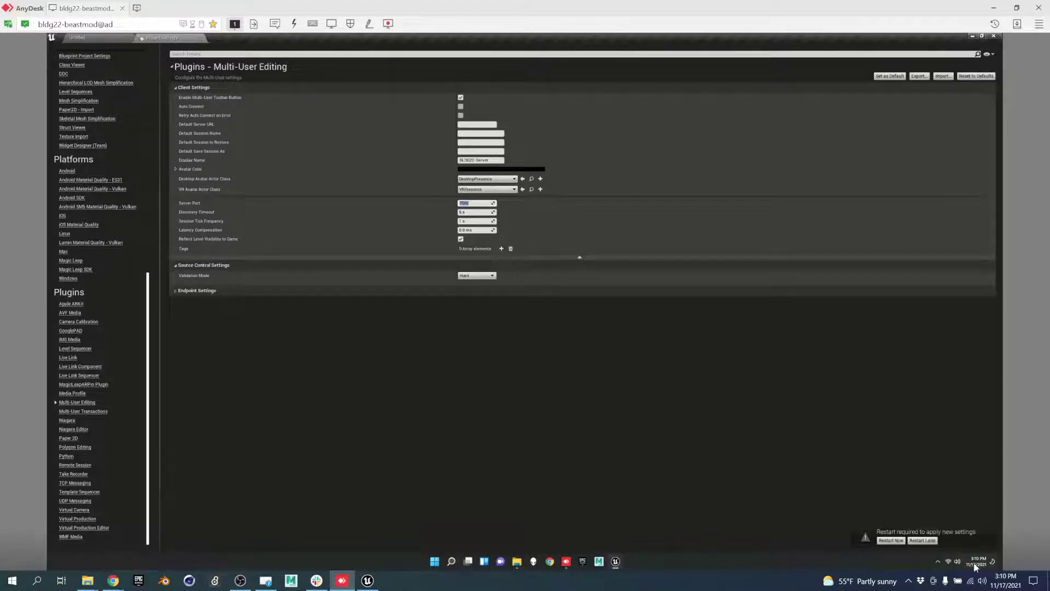
{"action": "left_click", "coordinate": [938, 561]}
{"action": "right_click", "coordinate": [953, 540]}
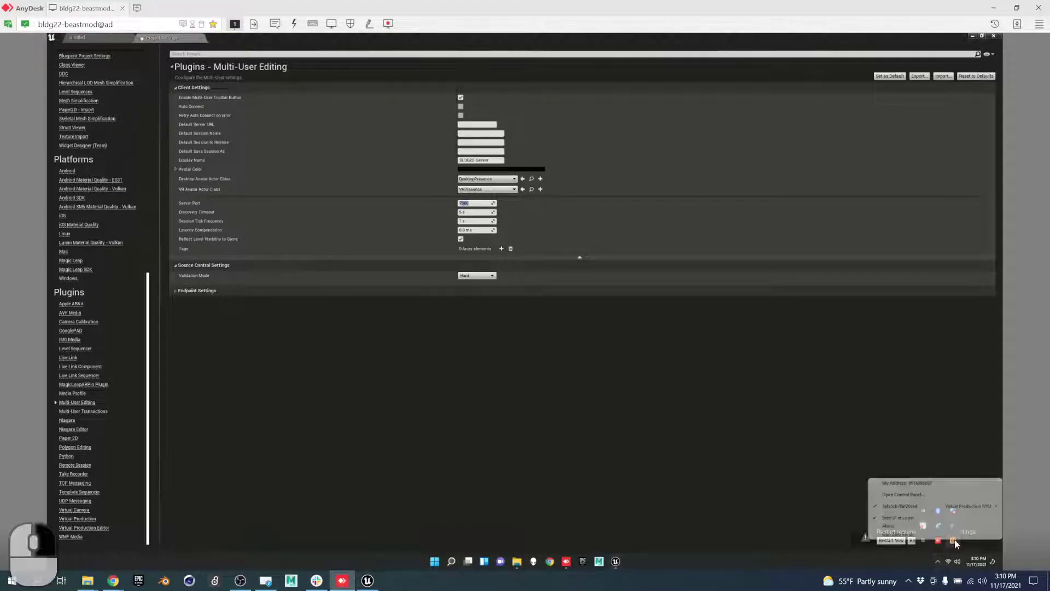
{"action": "mouse_move", "coordinate": [914, 508]}
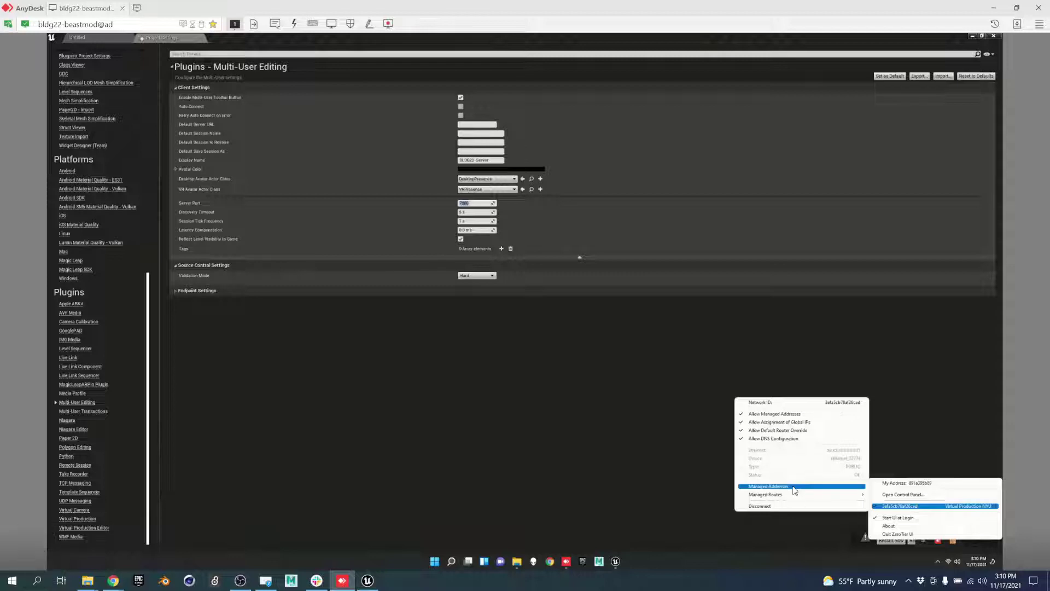
{"action": "mouse_move", "coordinate": [794, 488]}
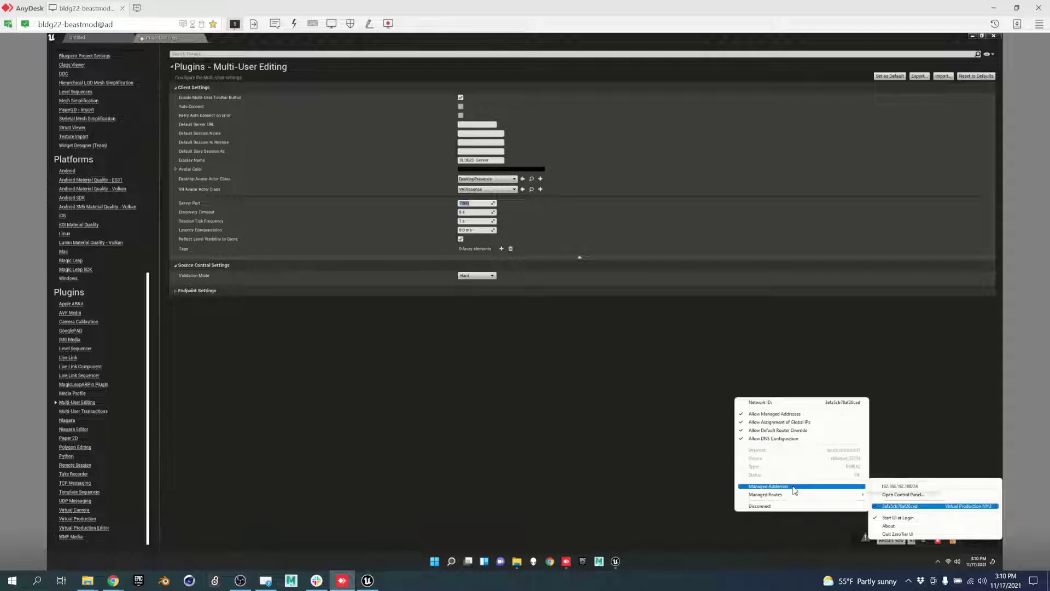
{"action": "left_click", "coordinate": [471, 367]}
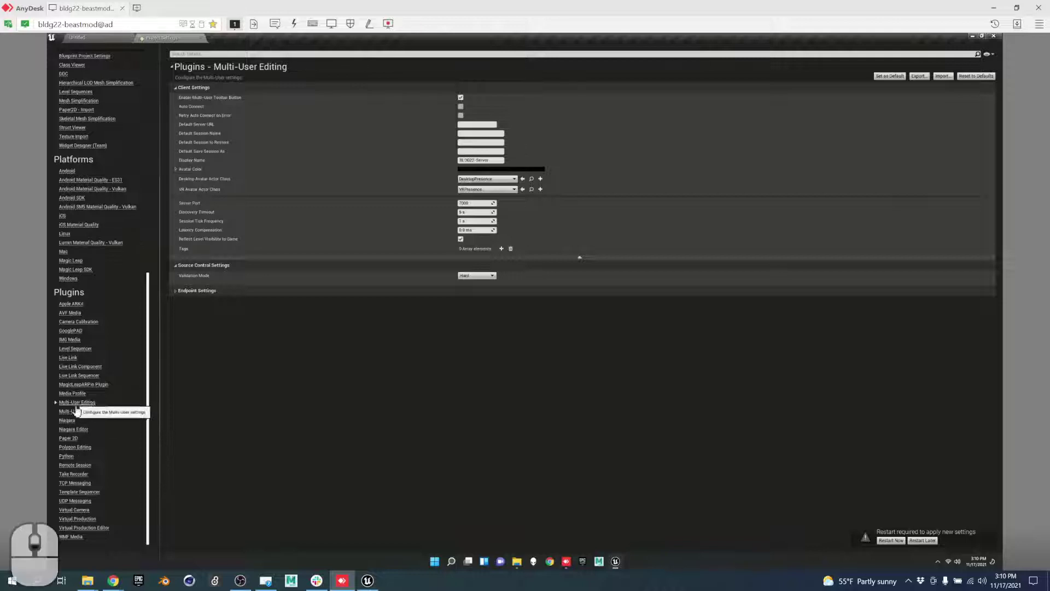
Open the remote project's UDP Messaging plugin settings, and copy 192.168.192.108:7000 from the HOSTING slide in Chrome.
{"action": "left_click", "coordinate": [74, 503]}
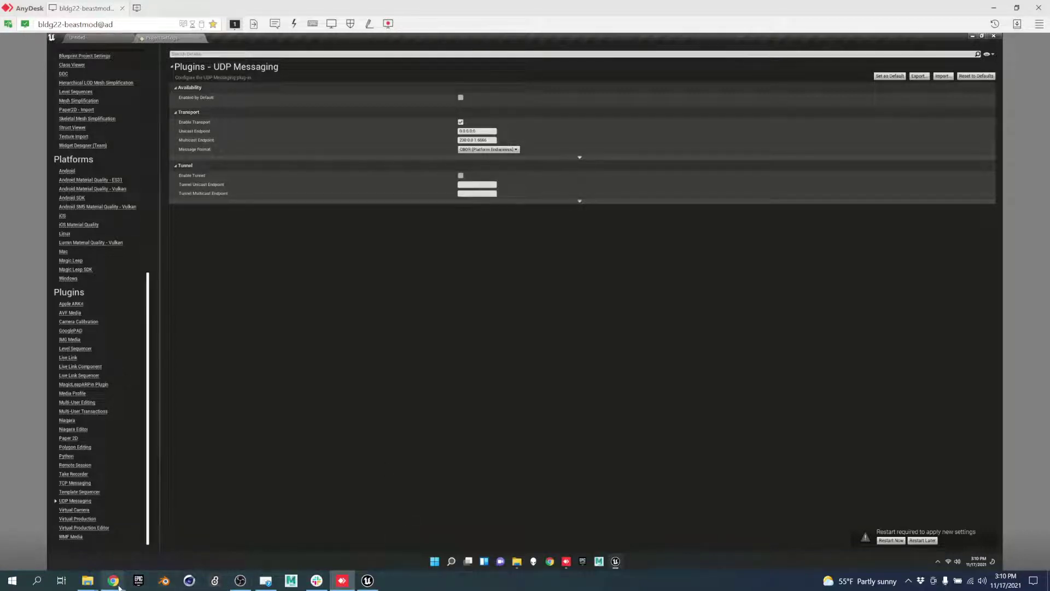
{"action": "mouse_move", "coordinate": [113, 579]}
{"action": "left_click", "coordinate": [164, 533]}
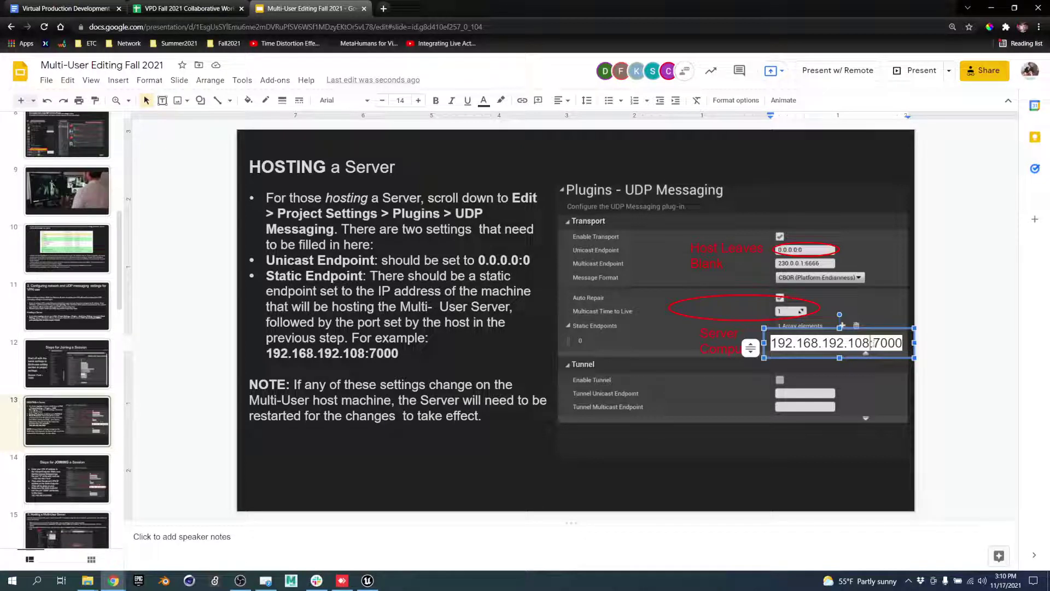
{"action": "double_click", "coordinate": [884, 342]}
{"action": "left_click", "coordinate": [906, 342]}
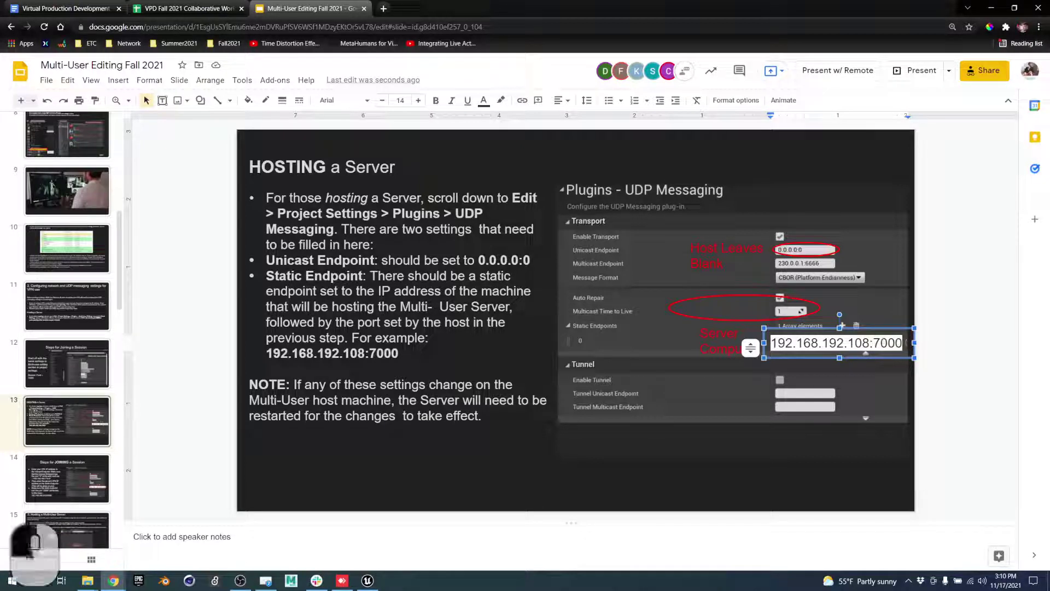
{"action": "left_click_drag", "start_coordinate": [906, 342], "coordinate": [723, 339]}
{"action": "key", "text": "ctrl+c"}
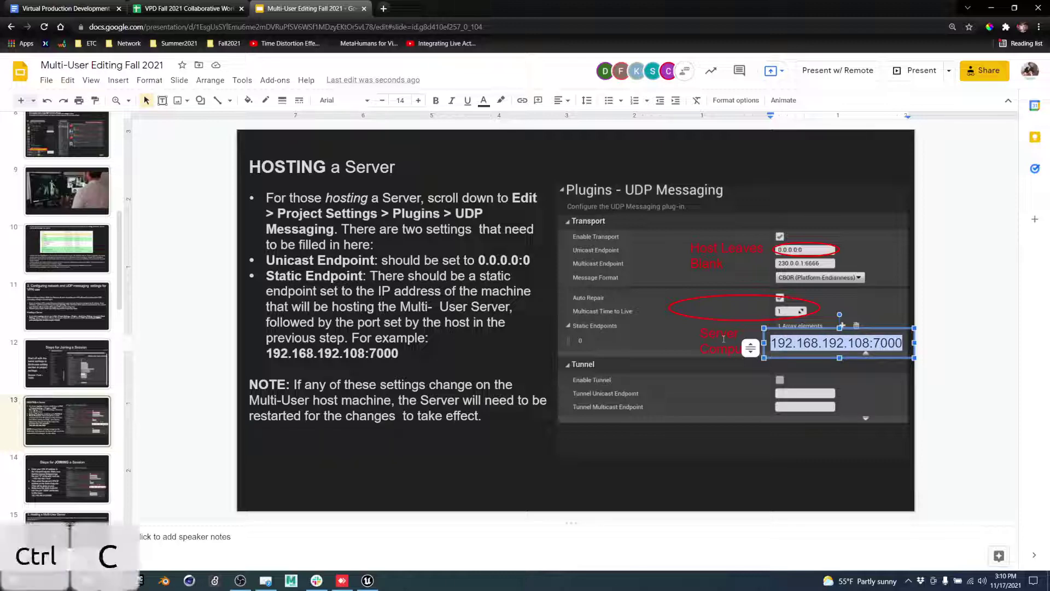
Back on the remote machine, reveal the advanced Transport settings and add a static endpoint with the copied address 192.168.192.108:7000.
{"action": "left_click", "coordinate": [342, 580]}
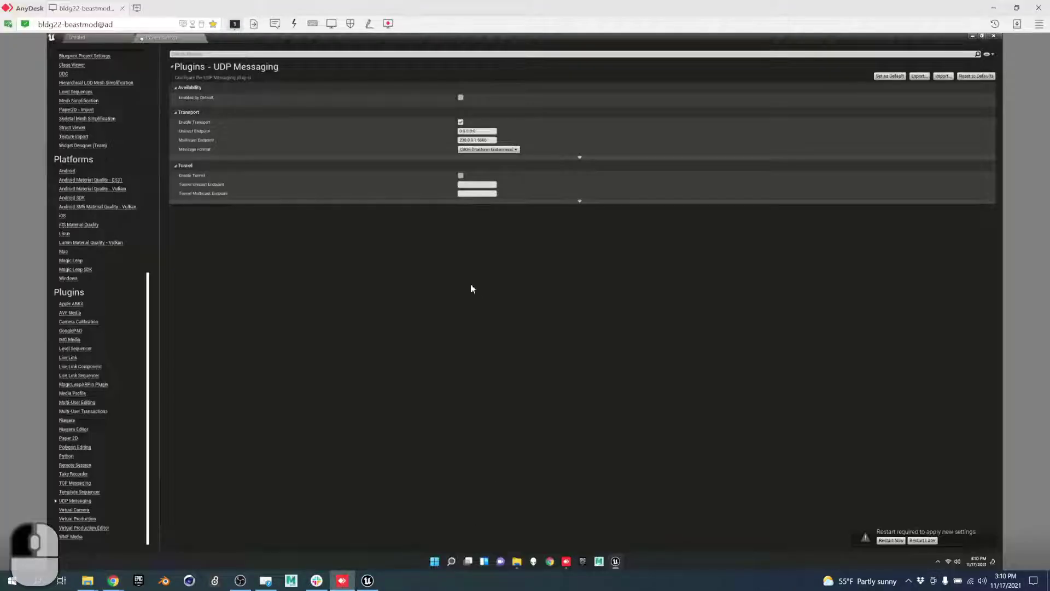
{"action": "left_click", "coordinate": [579, 157]}
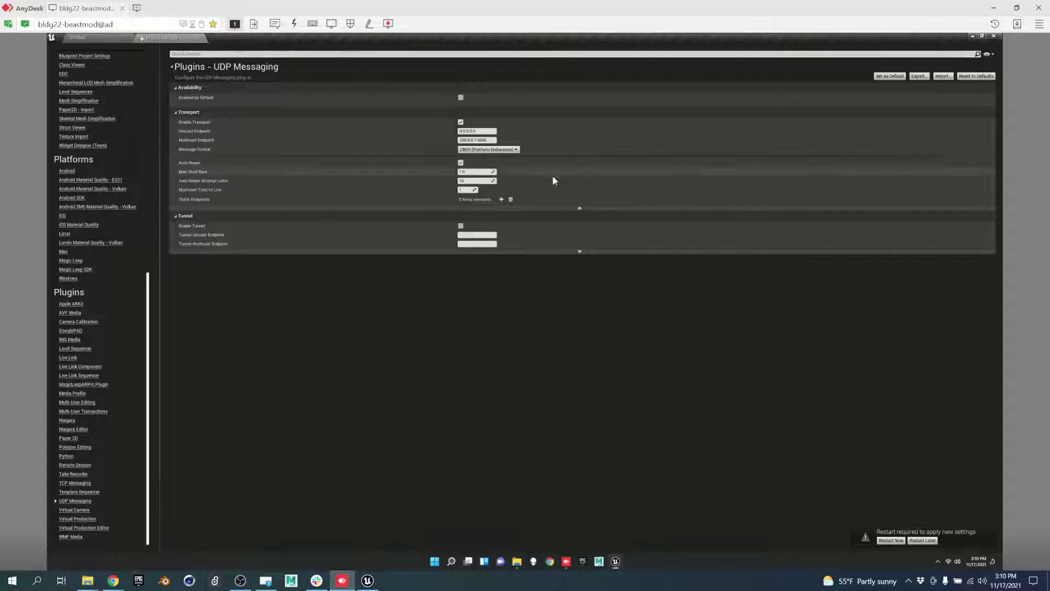
{"action": "left_click", "coordinate": [501, 200]}
{"action": "left_click", "coordinate": [474, 209]}
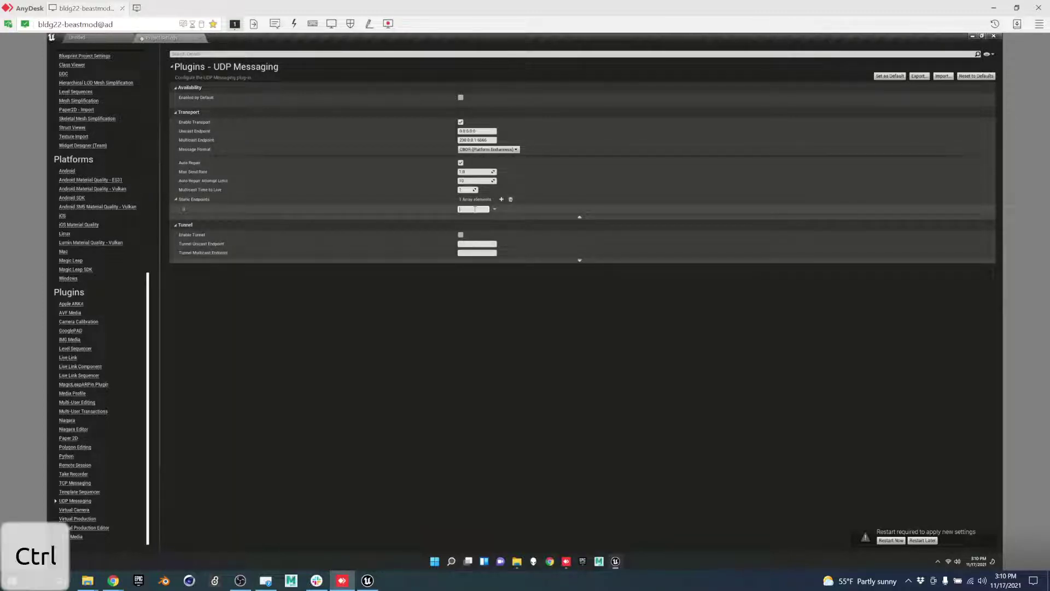
{"action": "key", "text": "ctrl+v"}
{"action": "key", "text": "Return"}
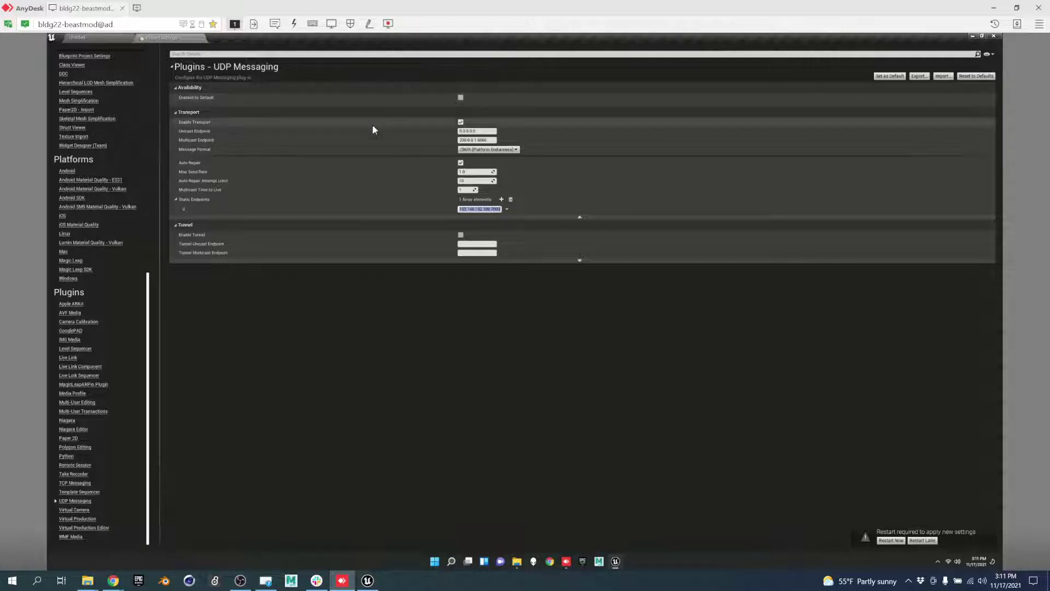
{"action": "left_click", "coordinate": [528, 332]}
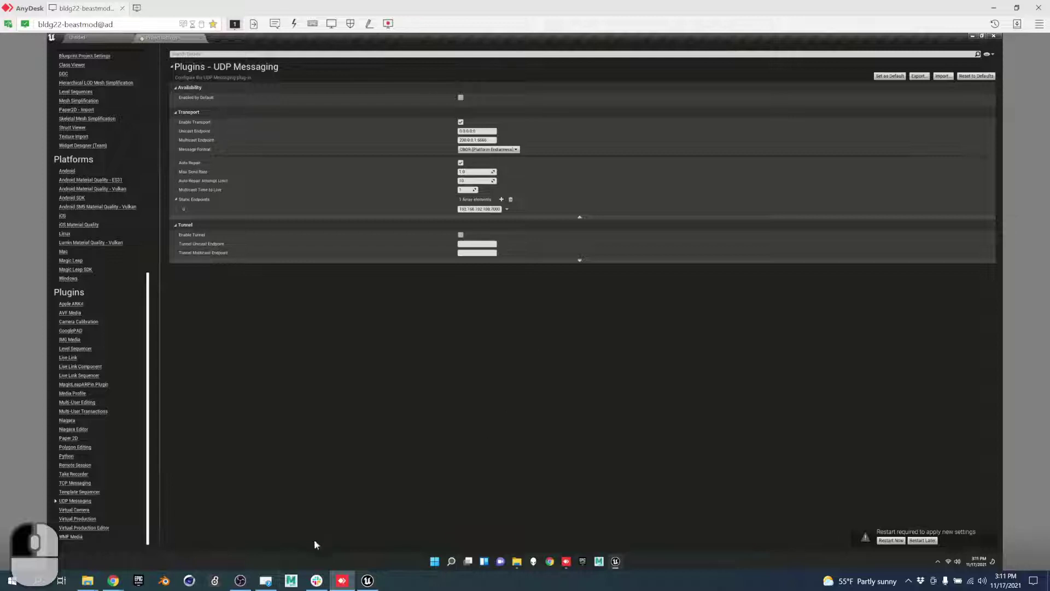
Read the Steps for JOINING a Session slide in Chrome, and open the UDP Messaging plugin settings in the local Unreal Editor.
{"action": "mouse_move", "coordinate": [113, 580]}
{"action": "left_click", "coordinate": [159, 533]}
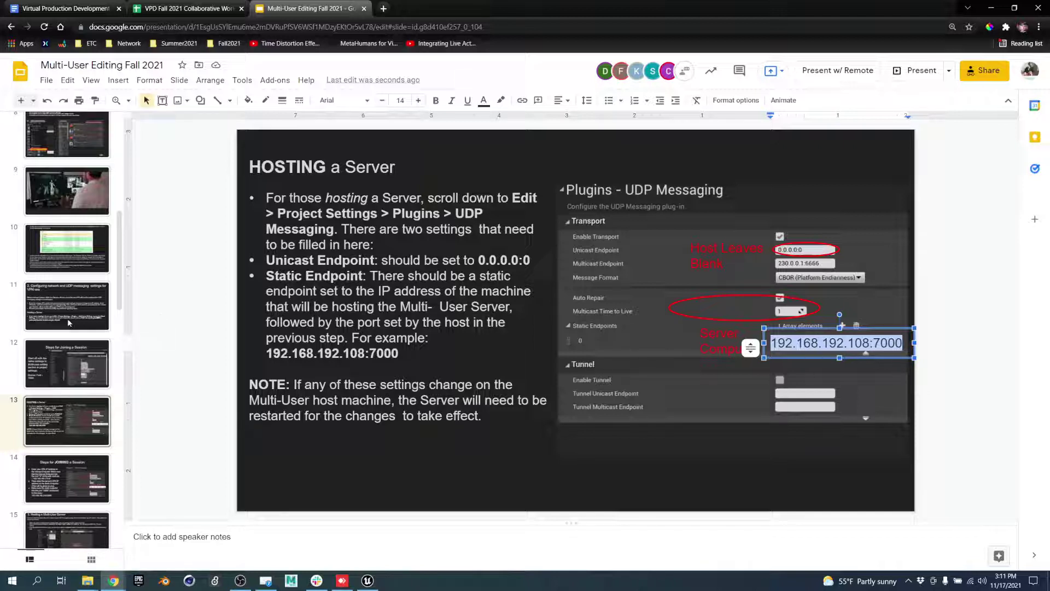
{"action": "left_click", "coordinate": [65, 475]}
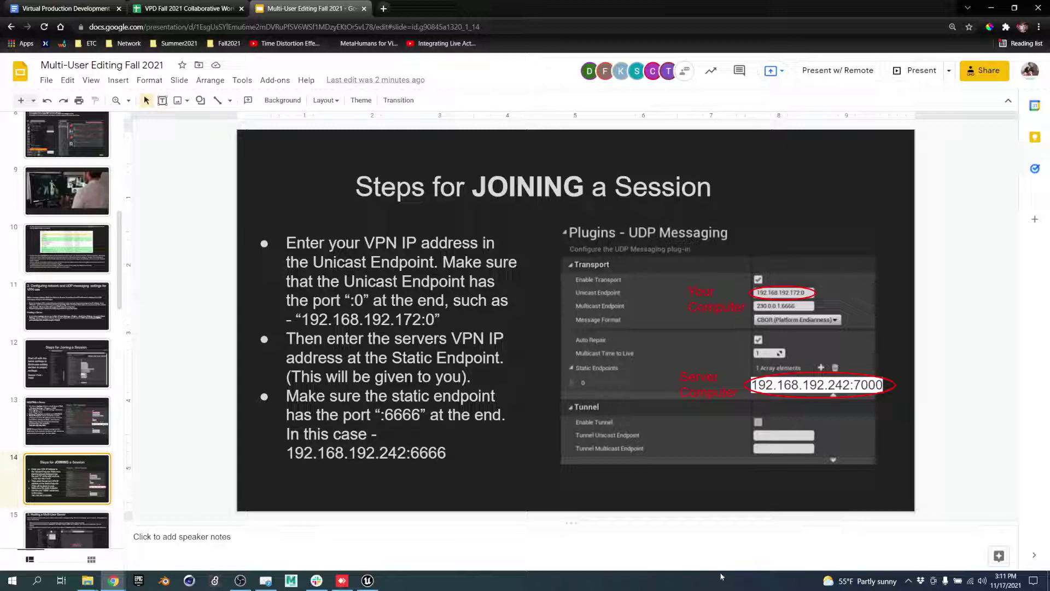
{"action": "left_click", "coordinate": [368, 581]}
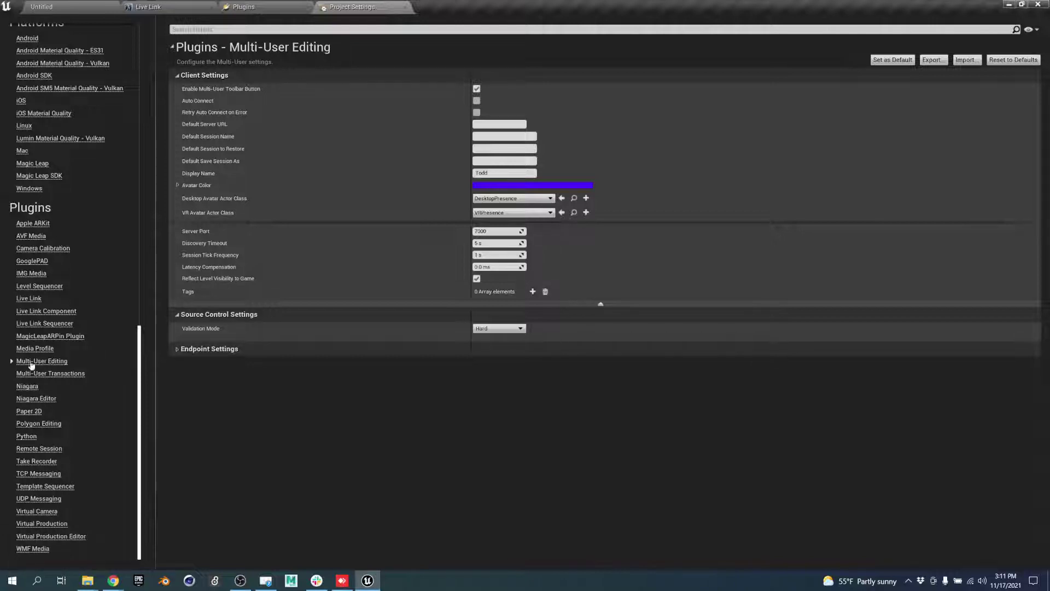
{"action": "left_click", "coordinate": [41, 499]}
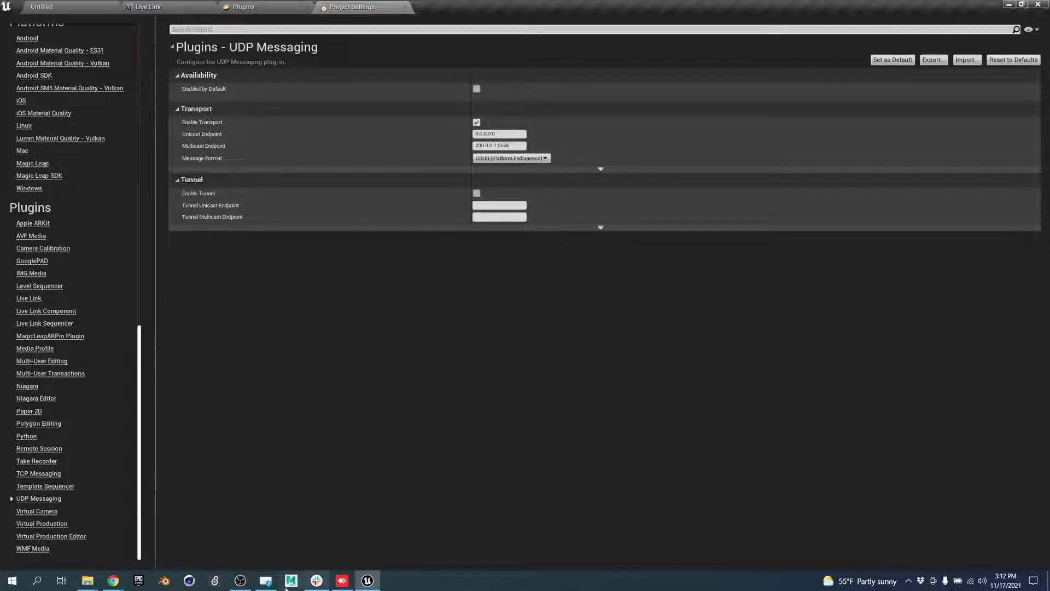
Return to Chrome and check the VPN IP addresses listed in the VPD Fall 2021 Collaborative Worksheet.
{"action": "left_click", "coordinate": [113, 580]}
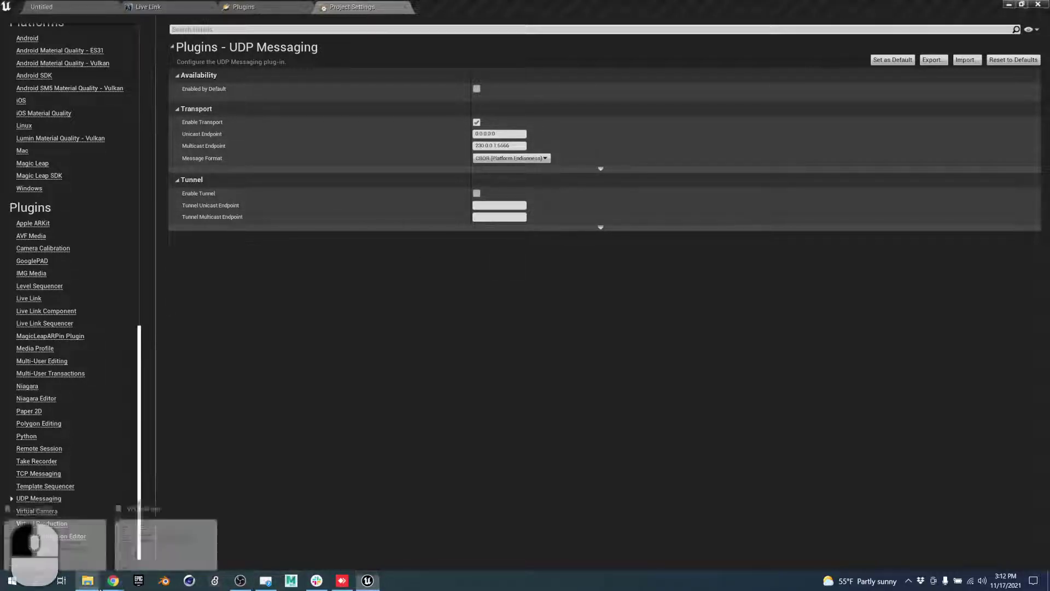
{"action": "left_click", "coordinate": [194, 512]}
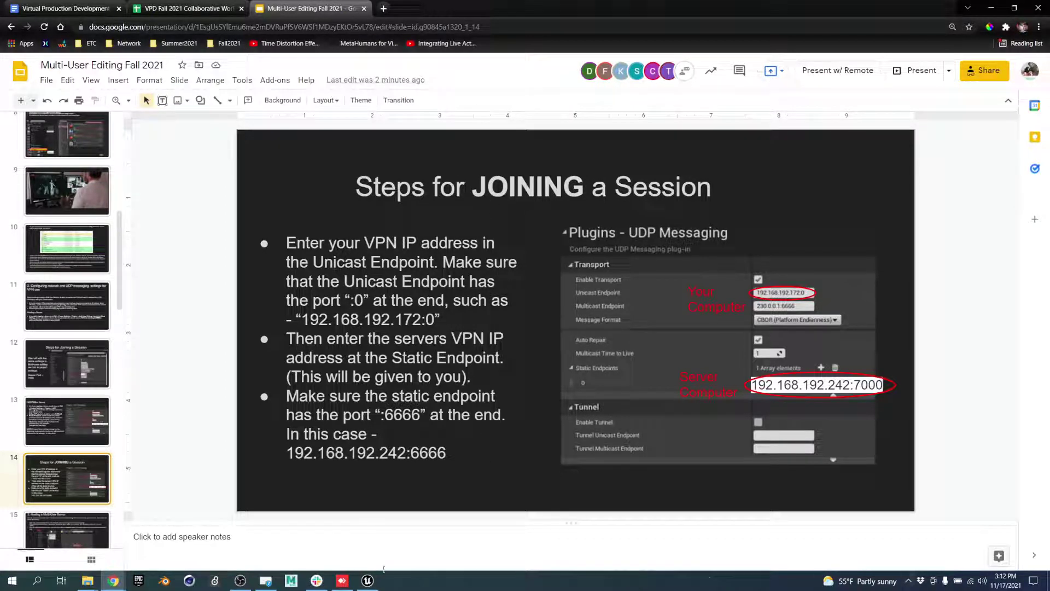
{"action": "left_click", "coordinate": [170, 13]}
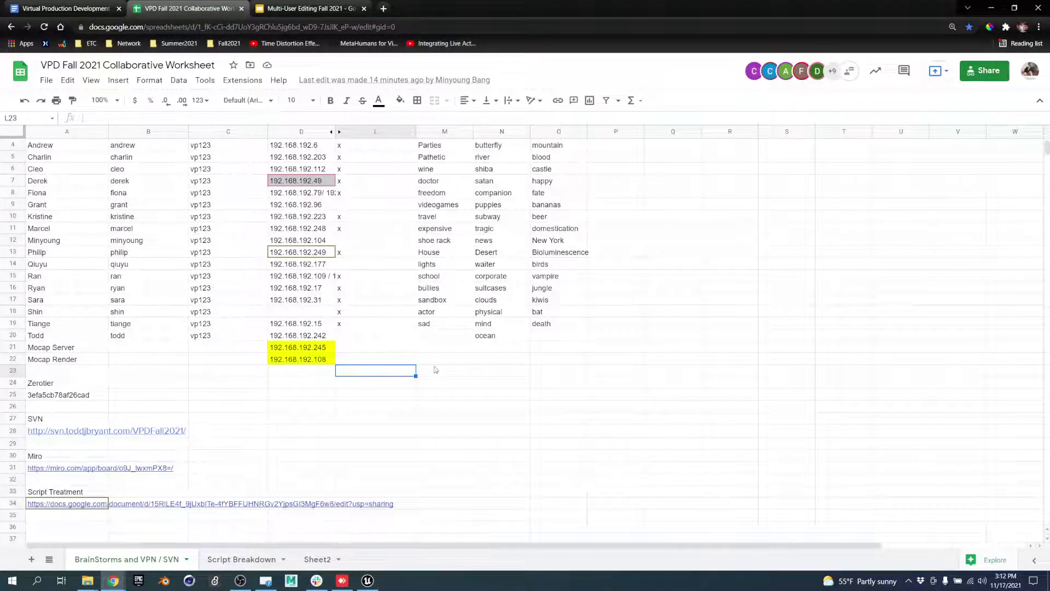
Return to the local Unreal Editor, connect ZeroTier to the Virtual Production network, and show the details of its networks.
{"action": "left_click", "coordinate": [367, 580]}
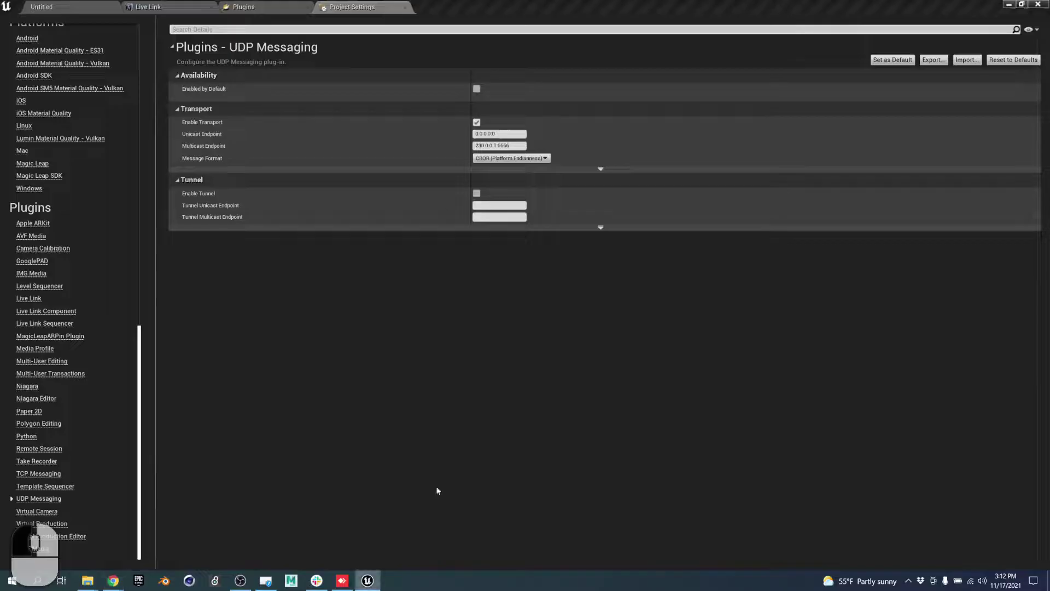
{"action": "left_click", "coordinate": [908, 581]}
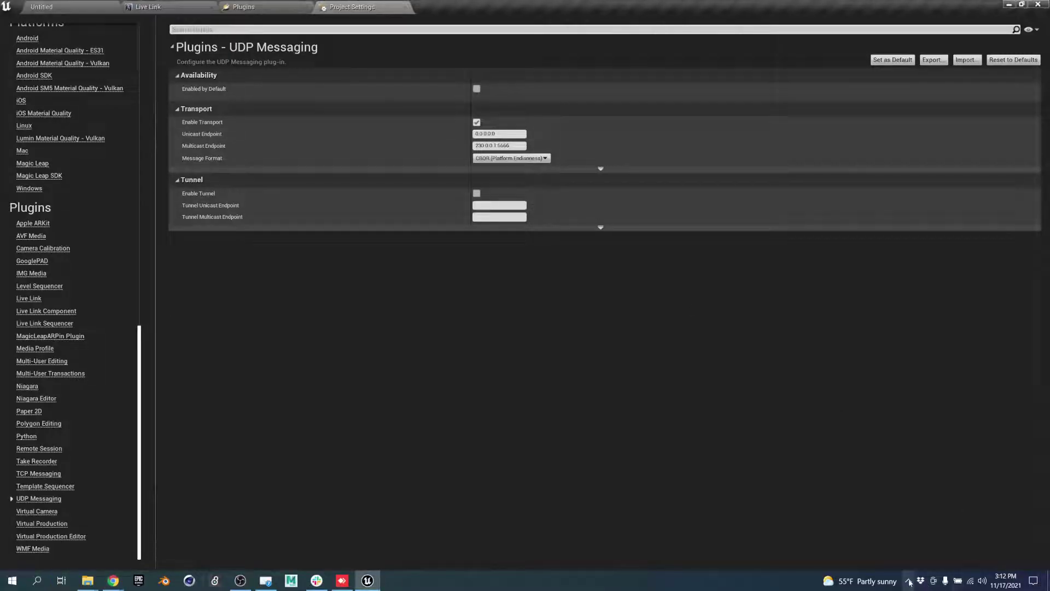
{"action": "left_click", "coordinate": [878, 540]}
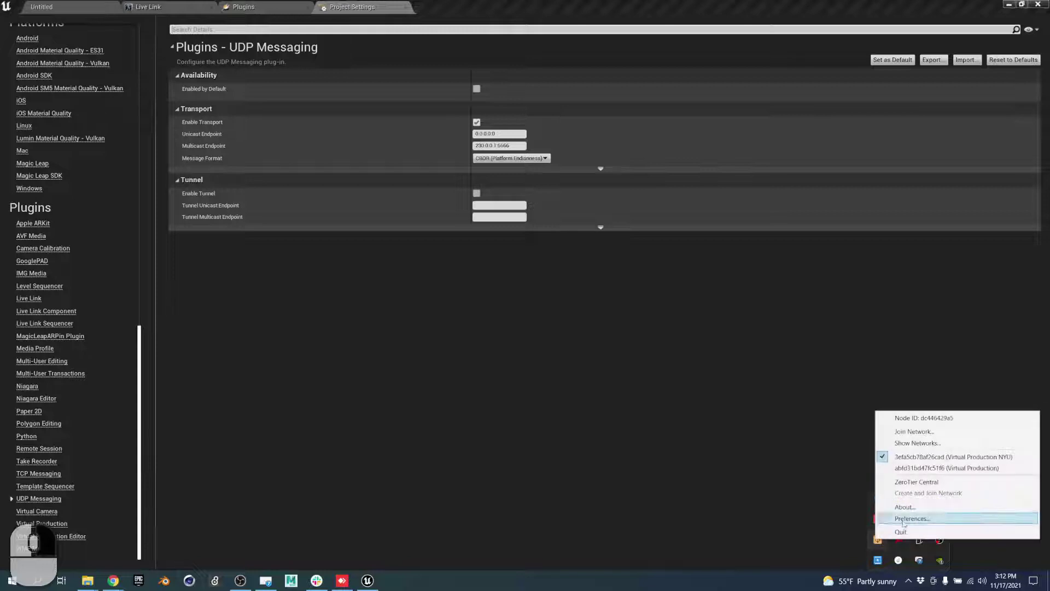
{"action": "left_click", "coordinate": [969, 469]}
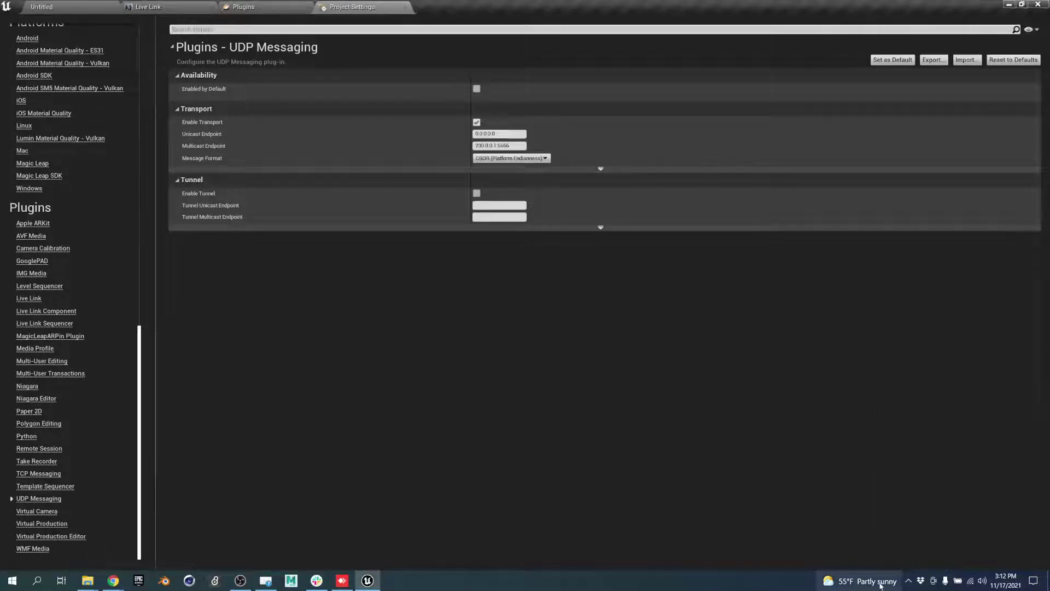
{"action": "left_click", "coordinate": [906, 582]}
{"action": "left_click", "coordinate": [878, 539]}
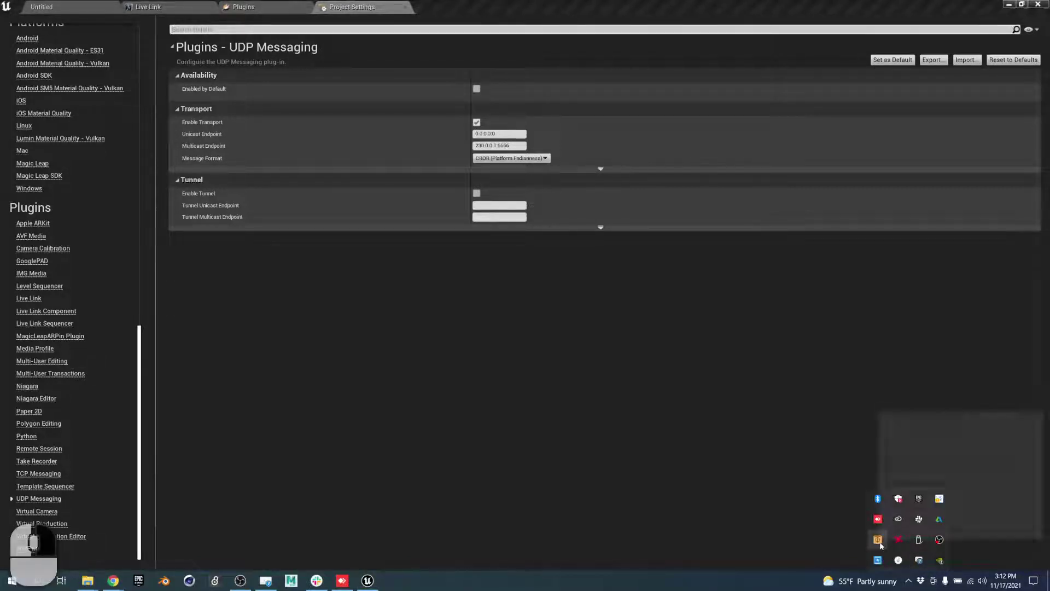
{"action": "left_click", "coordinate": [930, 444]}
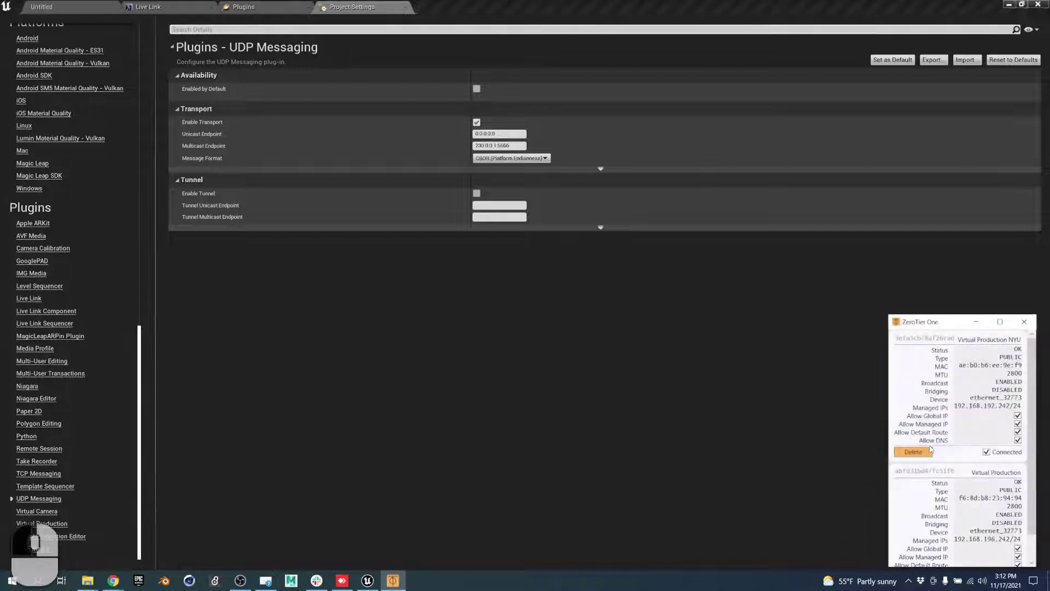
Set the Unicast Endpoint to 192.168.192.242:0, and reveal the advanced Transport settings to add an empty static endpoint.
{"action": "left_click", "coordinate": [501, 134]}
{"action": "type", "text": "19"}
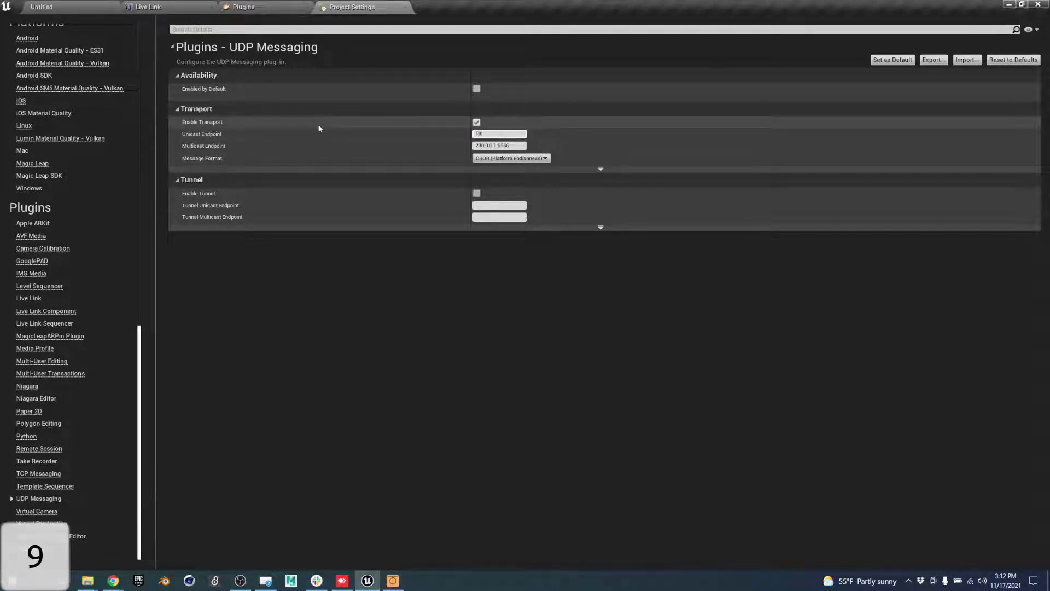
{"action": "type", "text": "2.168.192.242"}
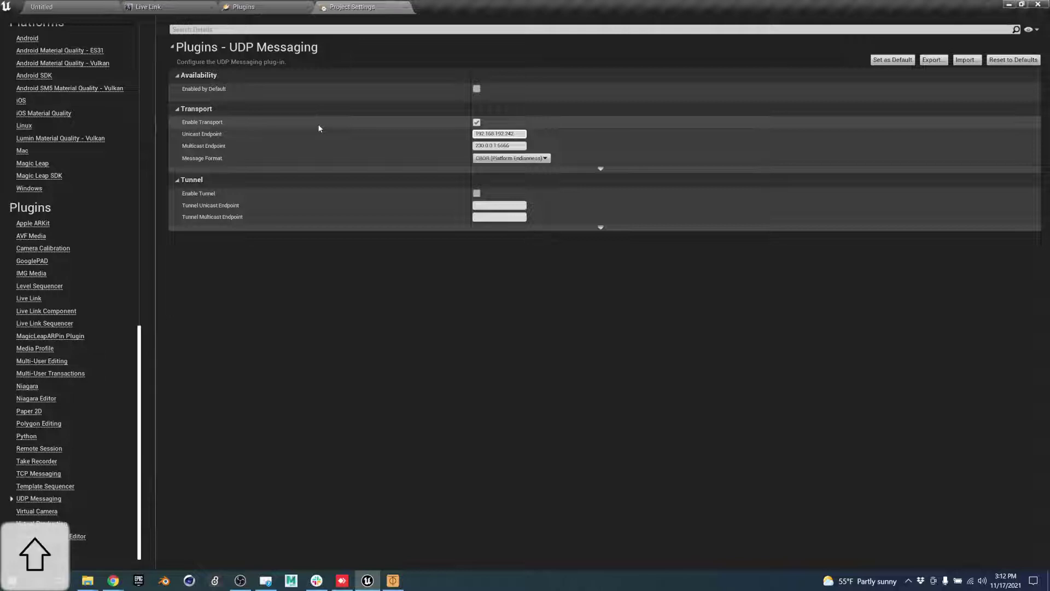
{"action": "type", "text": ":0"}
{"action": "key", "text": "Return"}
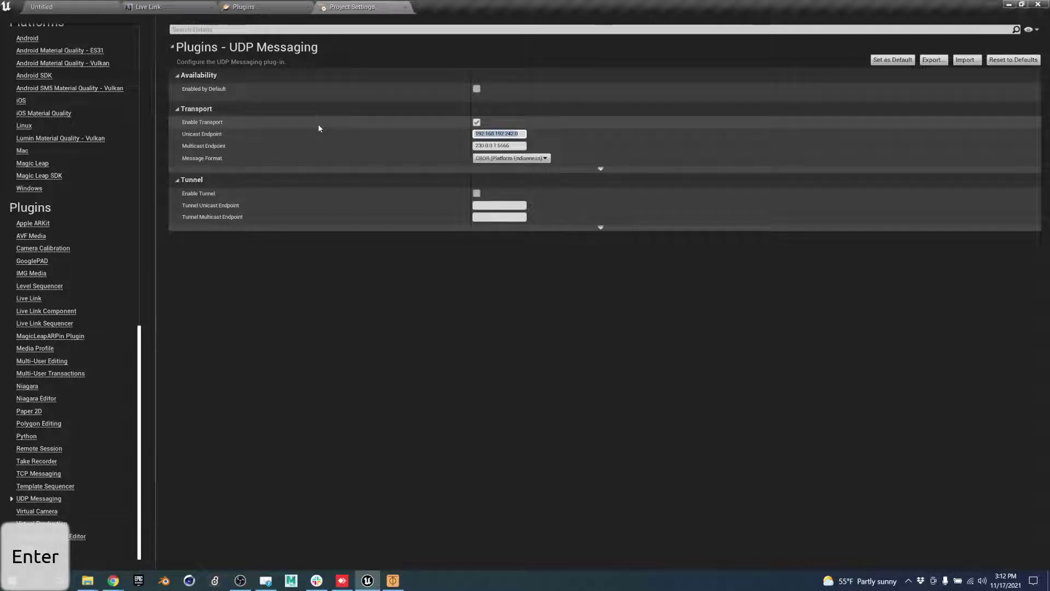
{"action": "left_click", "coordinate": [600, 169]}
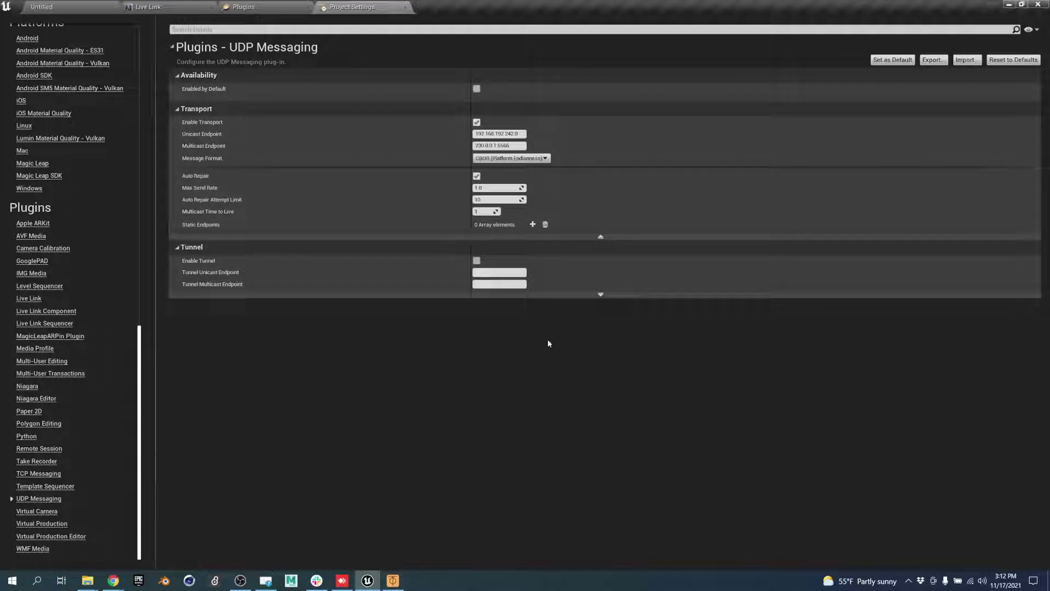
{"action": "left_click", "coordinate": [533, 224]}
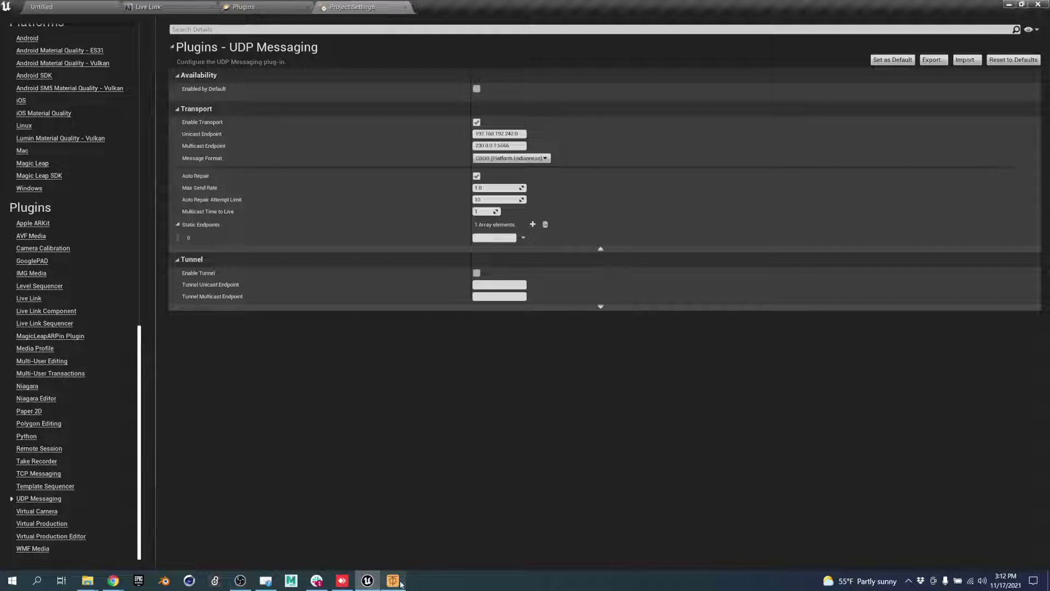
On the Steps for JOINING a Session slide in Chrome, move the red oval off the server address and copy 192.168.192.242:7000.
{"action": "mouse_move", "coordinate": [113, 581]}
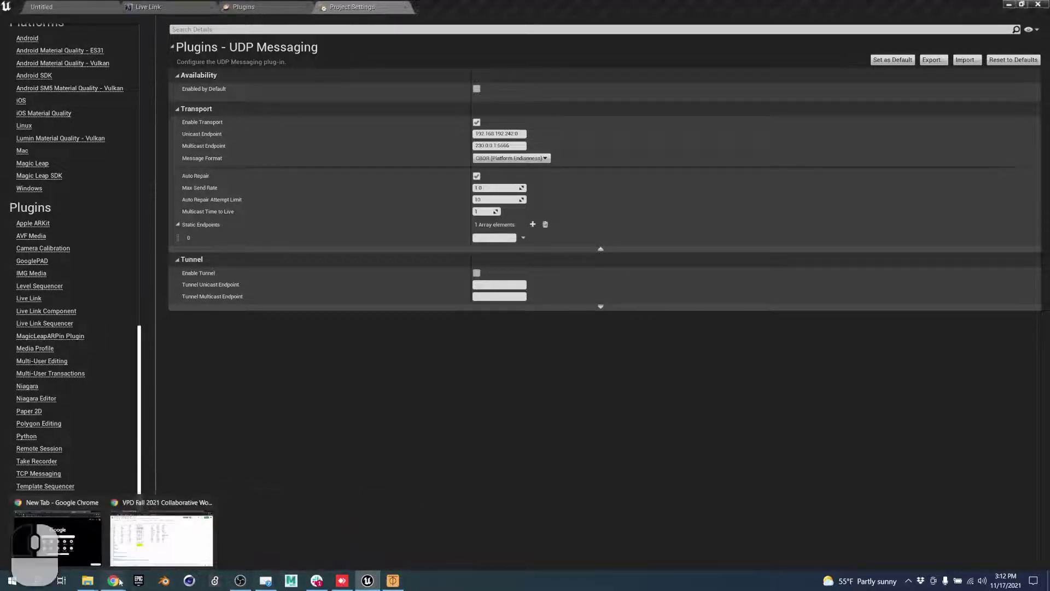
{"action": "left_click", "coordinate": [158, 534]}
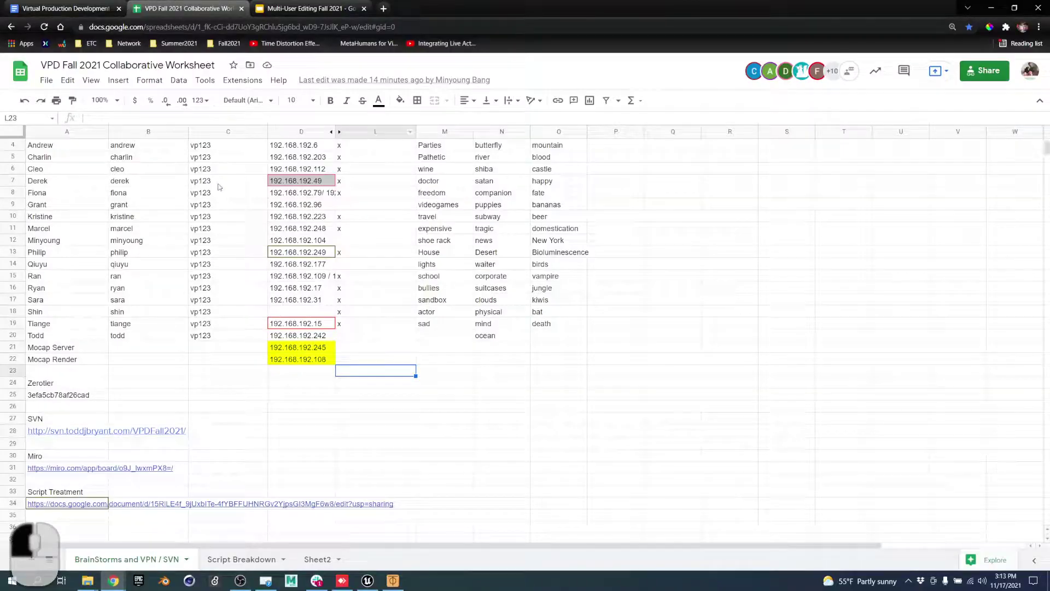
{"action": "left_click", "coordinate": [315, 9]}
{"action": "left_click", "coordinate": [828, 386]}
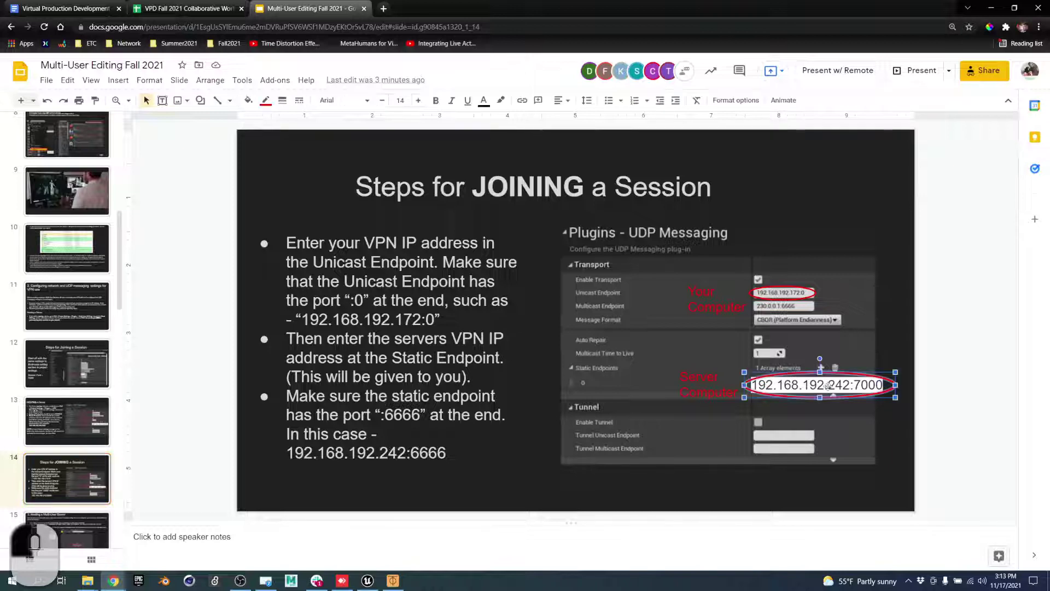
{"action": "left_click", "coordinate": [775, 383]}
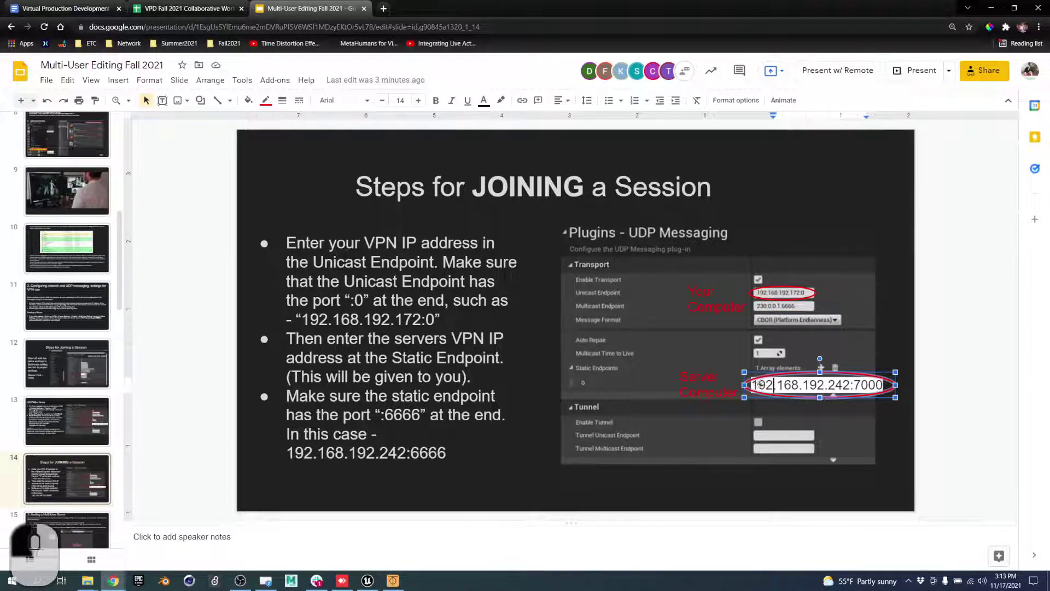
{"action": "left_click_drag", "start_coordinate": [774, 385], "coordinate": [783, 384]}
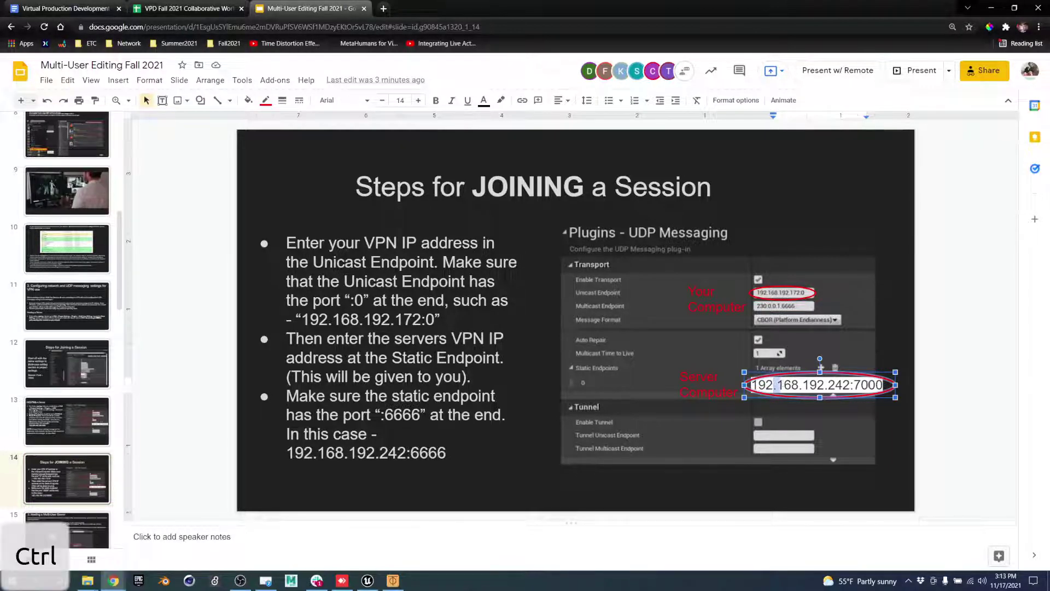
{"action": "left_click_drag", "start_coordinate": [875, 374], "coordinate": [855, 328]}
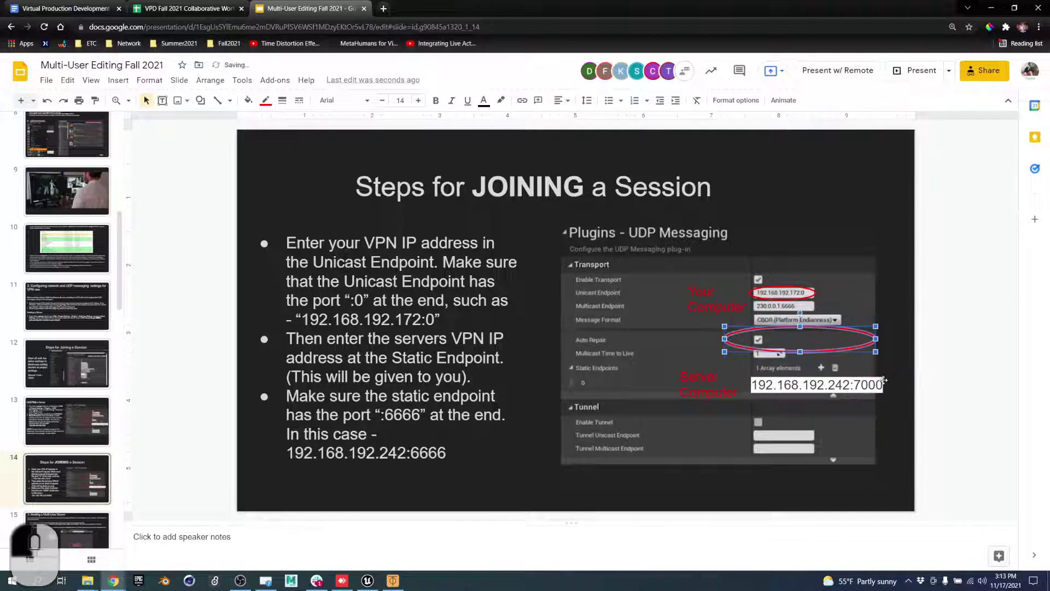
{"action": "left_click", "coordinate": [849, 386]}
{"action": "key", "text": "ctrl+a"}
{"action": "key", "text": "ctrl+c"}
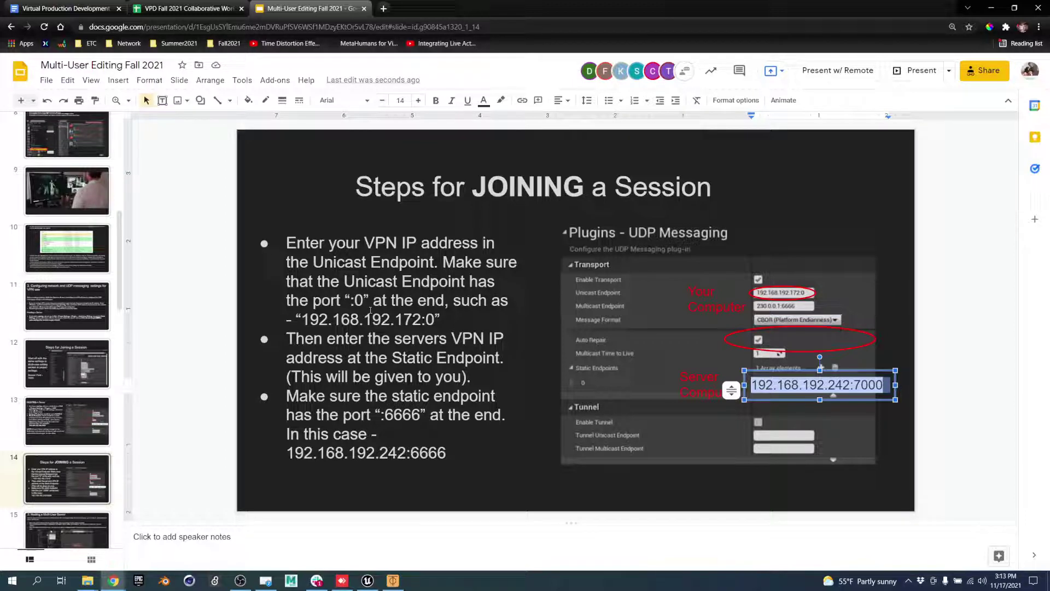
Check the Mocap Render IP address in the VPD Fall 2021 Collaborative Worksheet, and send the copied server address in Slack.
{"action": "left_click", "coordinate": [192, 10]}
{"action": "left_click", "coordinate": [316, 581]}
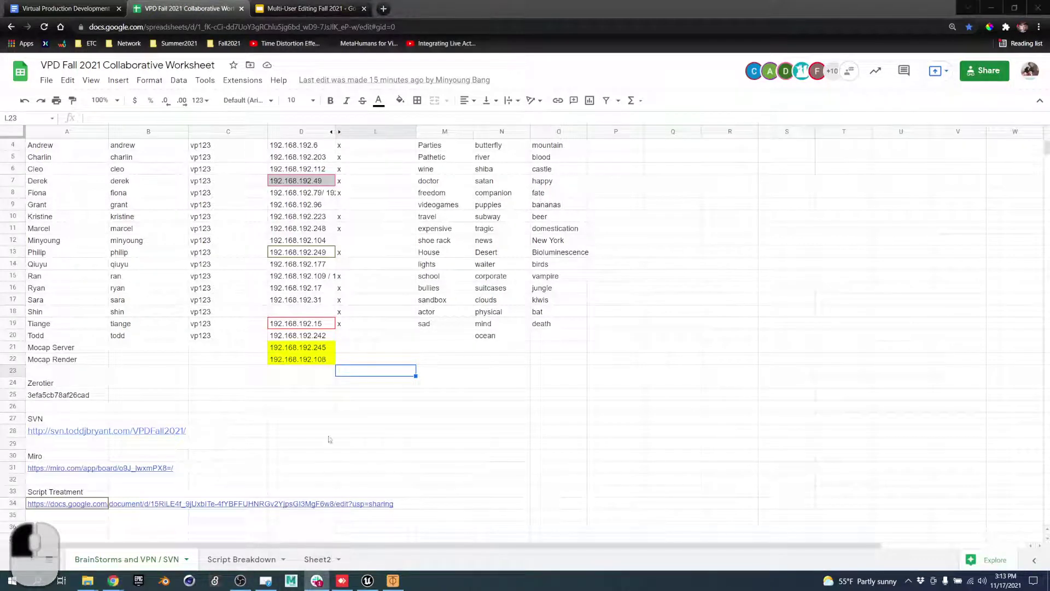
{"action": "left_click", "coordinate": [316, 357]}
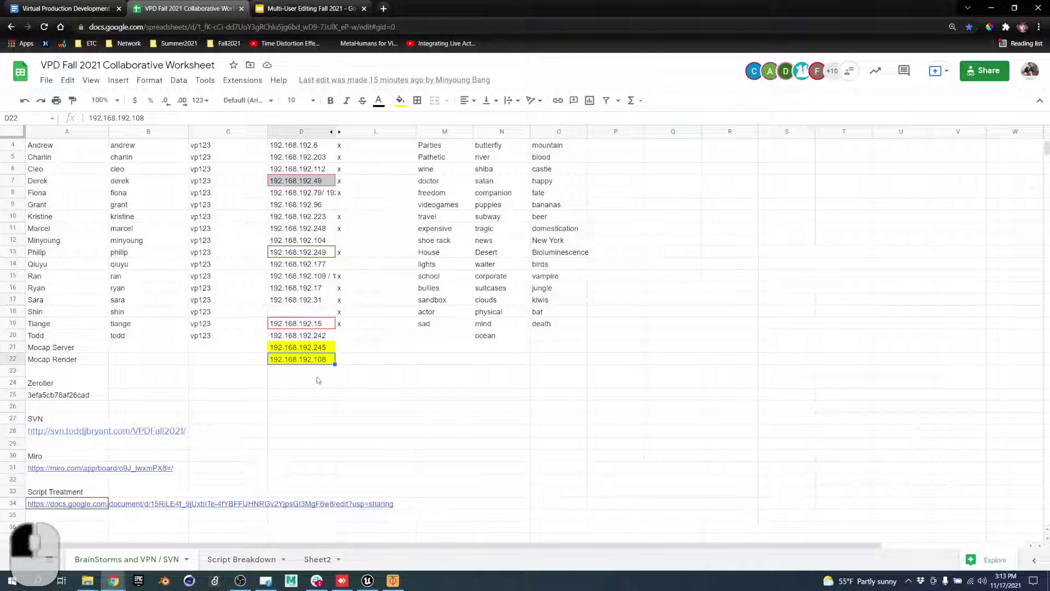
{"action": "left_click", "coordinate": [317, 580]}
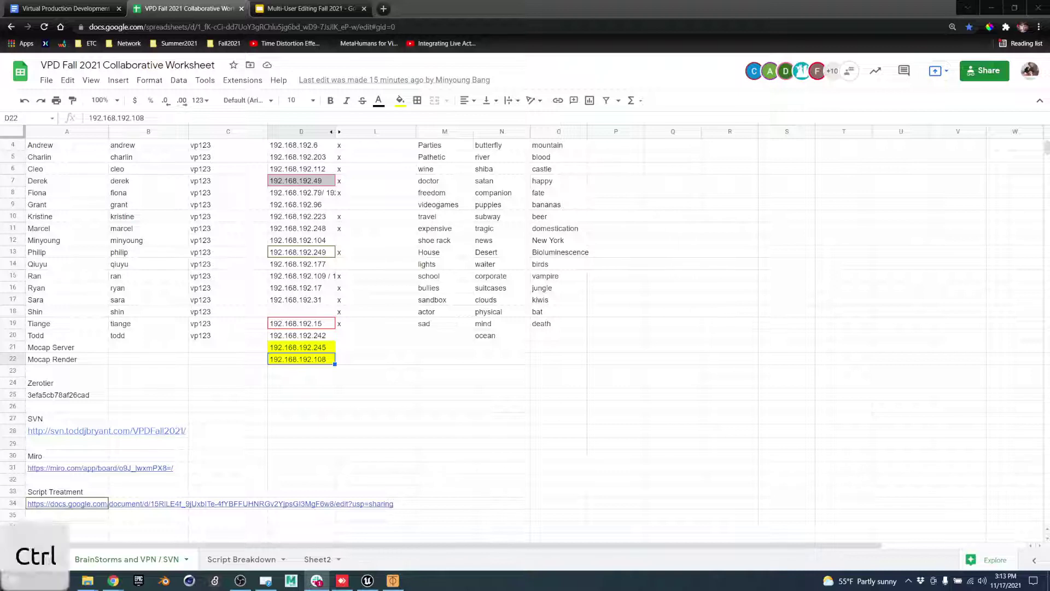
{"action": "key", "text": "ctrl+v"}
{"action": "key", "text": "Return"}
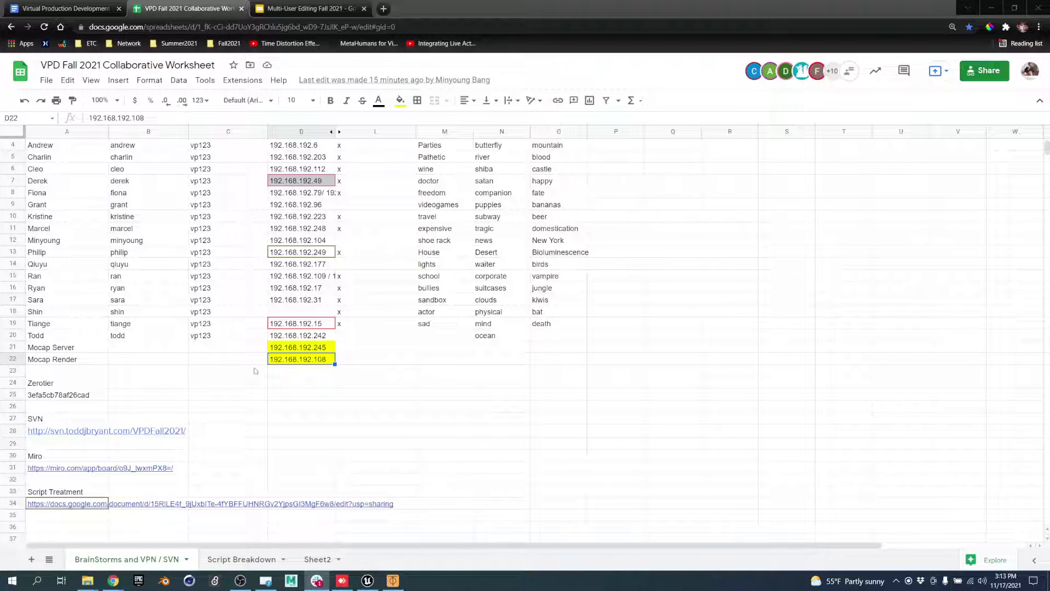
Return to the local Unreal Editor and set the static endpoint to the copied address 192.168.192.242:7000.
{"action": "left_click", "coordinate": [367, 580]}
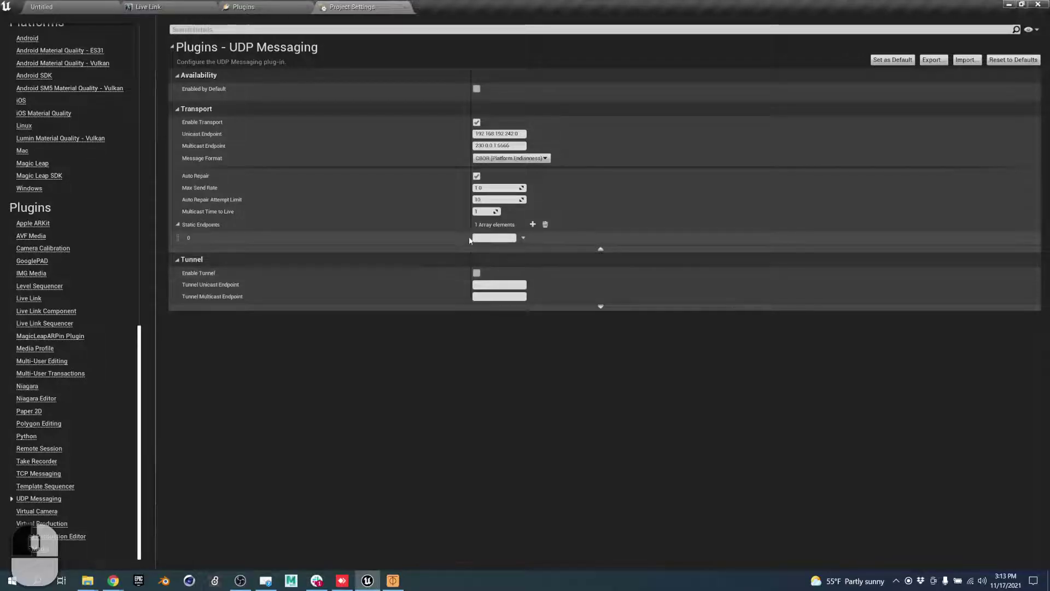
{"action": "left_click", "coordinate": [487, 238]}
{"action": "key", "text": "ctrl+v"}
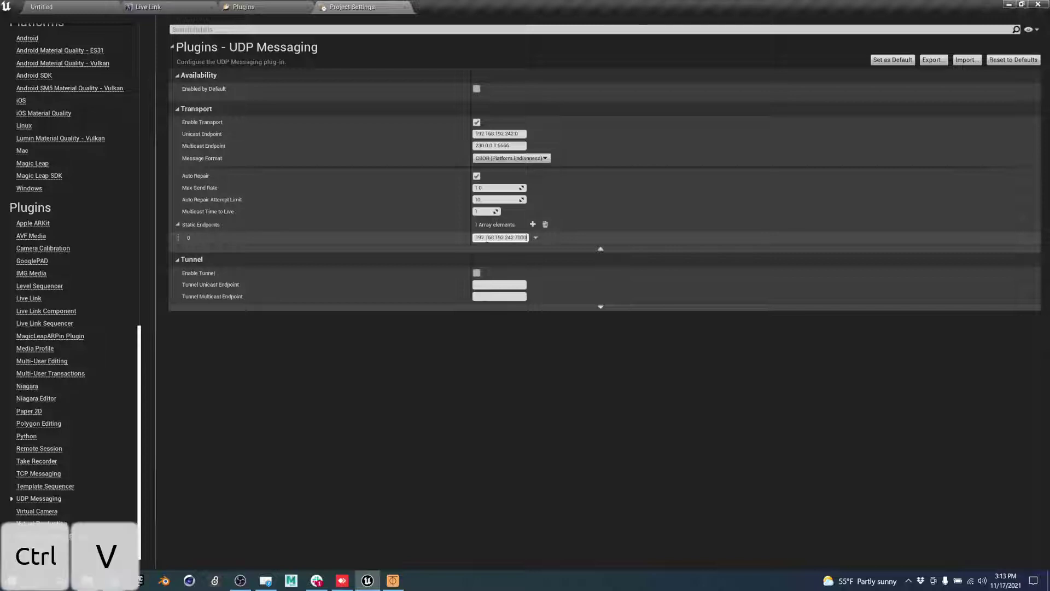
{"action": "key", "text": "Return"}
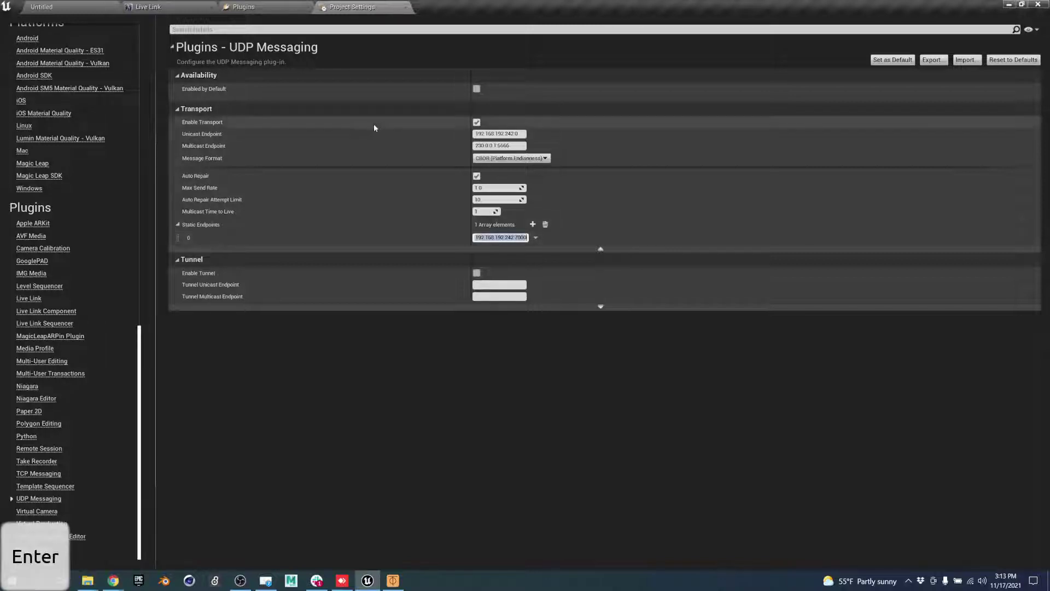
Return to the Steps for JOINING a Session slide in Chrome and select its UDP Messaging screenshot.
{"action": "left_click", "coordinate": [318, 583]}
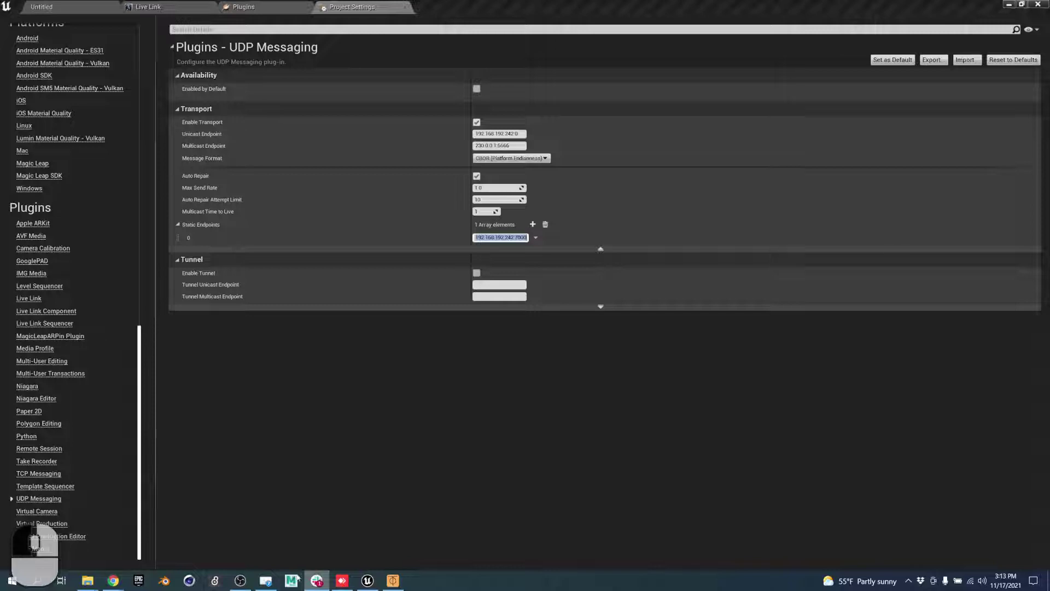
{"action": "left_click", "coordinate": [114, 581]}
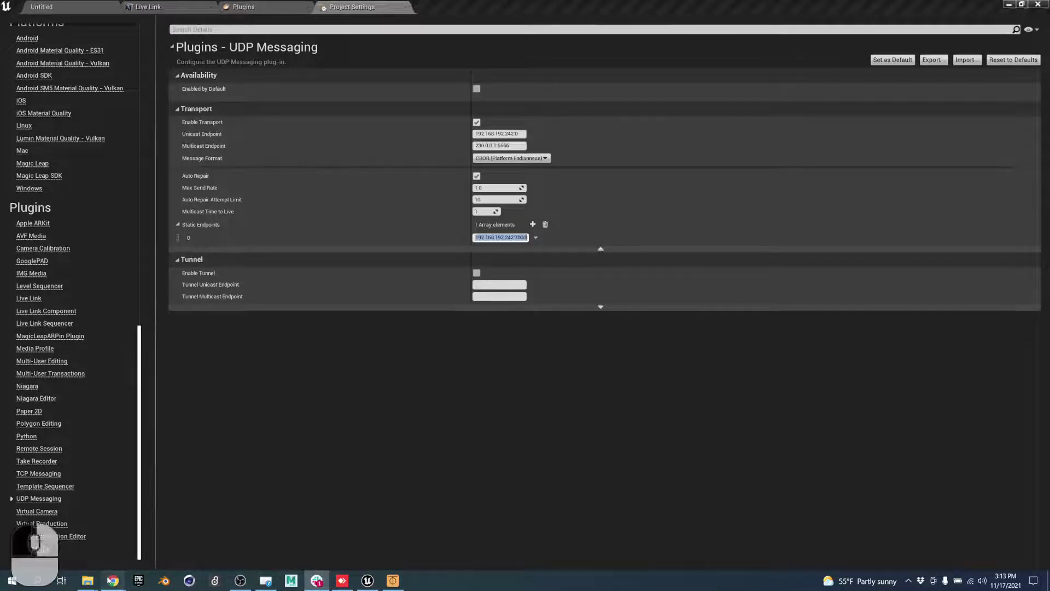
{"action": "left_click", "coordinate": [158, 533]}
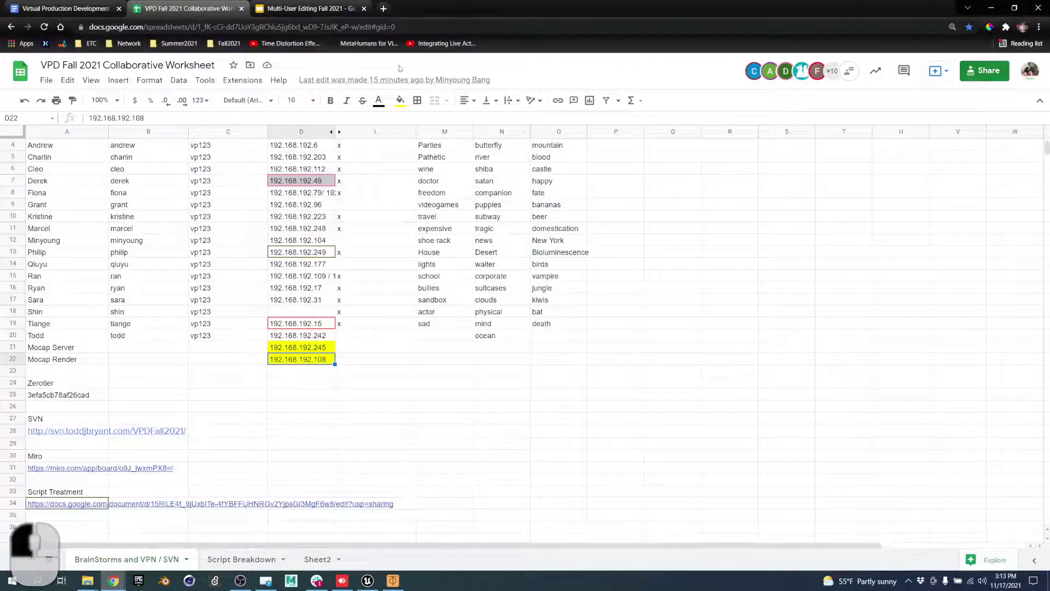
{"action": "left_click", "coordinate": [335, 11]}
{"action": "left_click", "coordinate": [867, 308]}
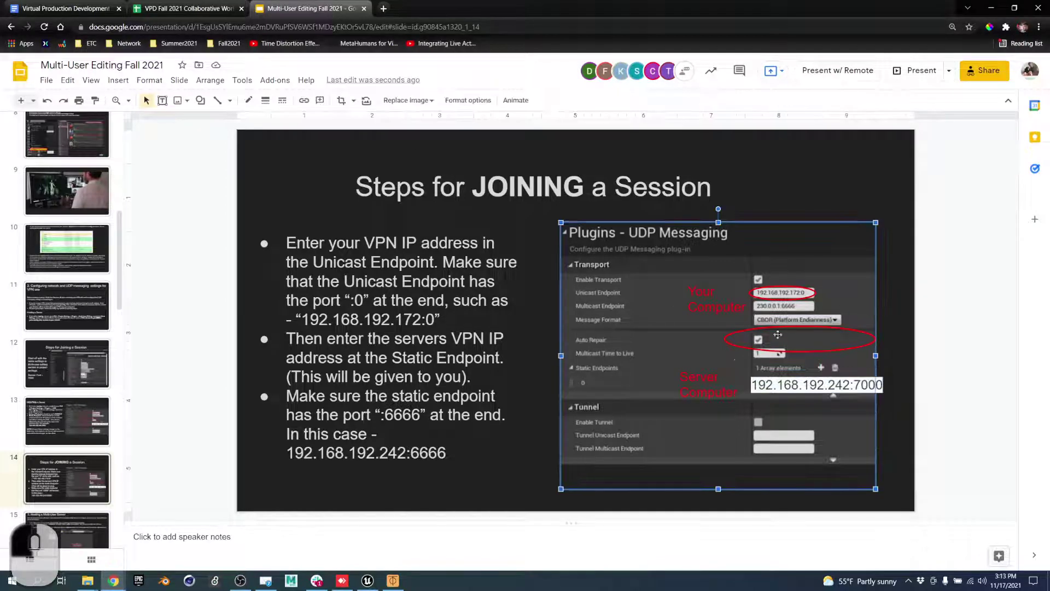
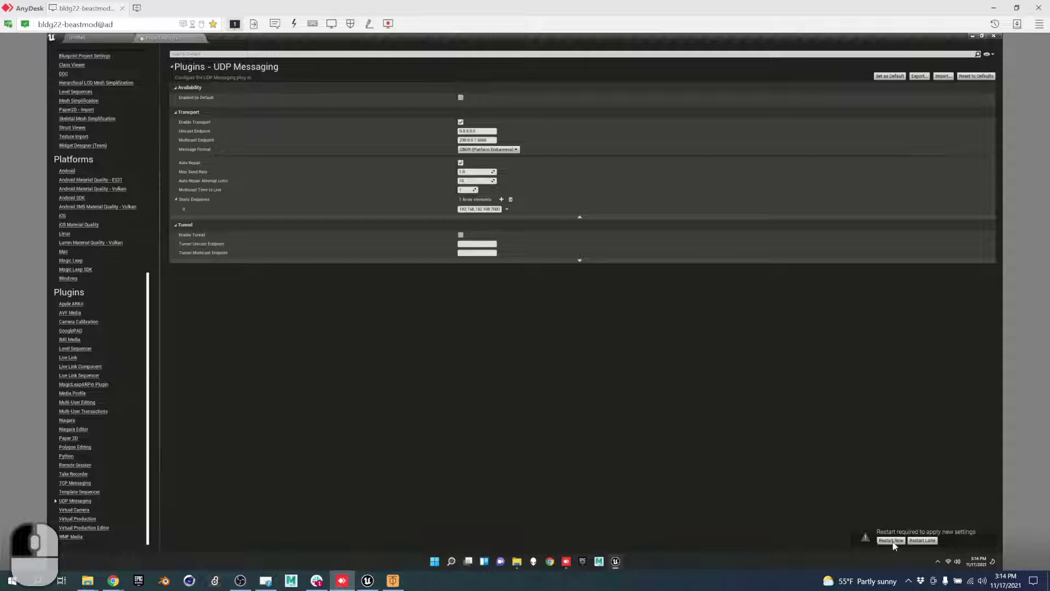
Restart the Unreal Editor on the remote machine to apply the new UDP Messaging settings.
{"action": "left_click", "coordinate": [890, 540]}
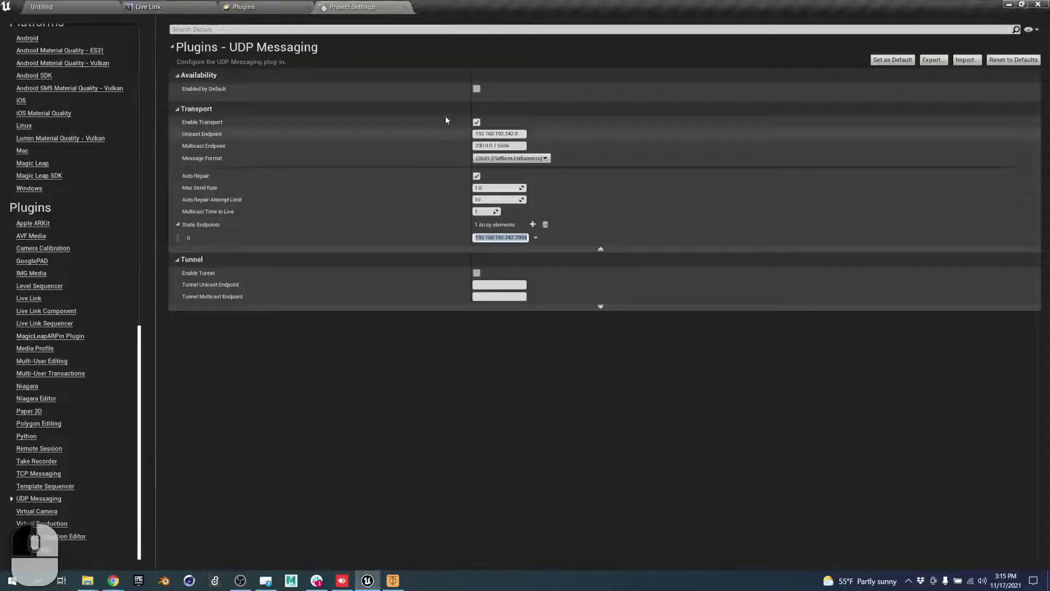
In the local editor's level window, look over the Multi-User Utilities and close the Take Recorder and Place Actors panels.
{"action": "left_click", "coordinate": [55, 7]}
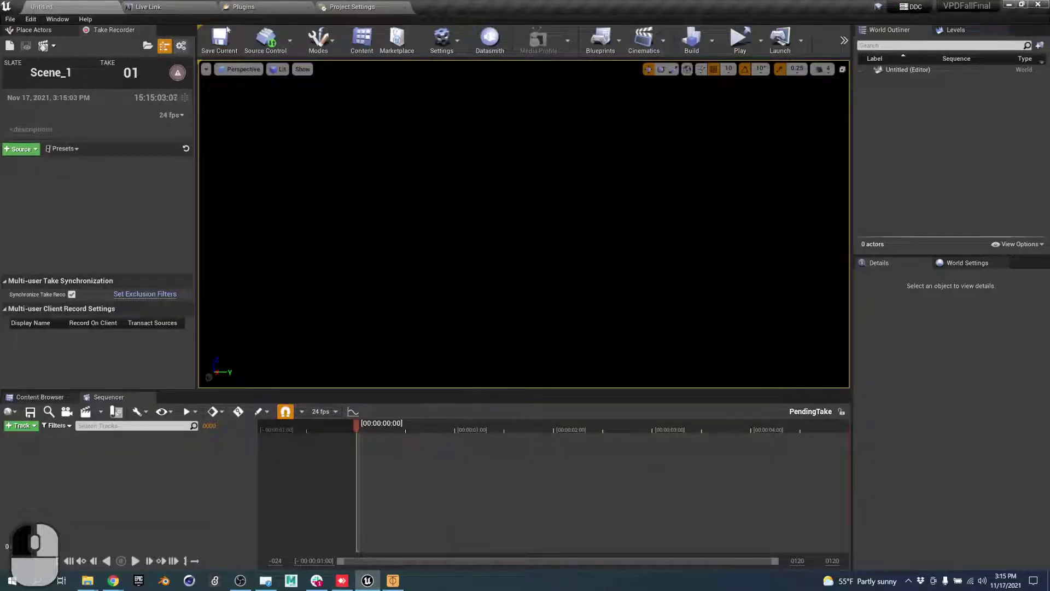
{"action": "left_click", "coordinate": [844, 40]}
{"action": "mouse_move", "coordinate": [888, 75]}
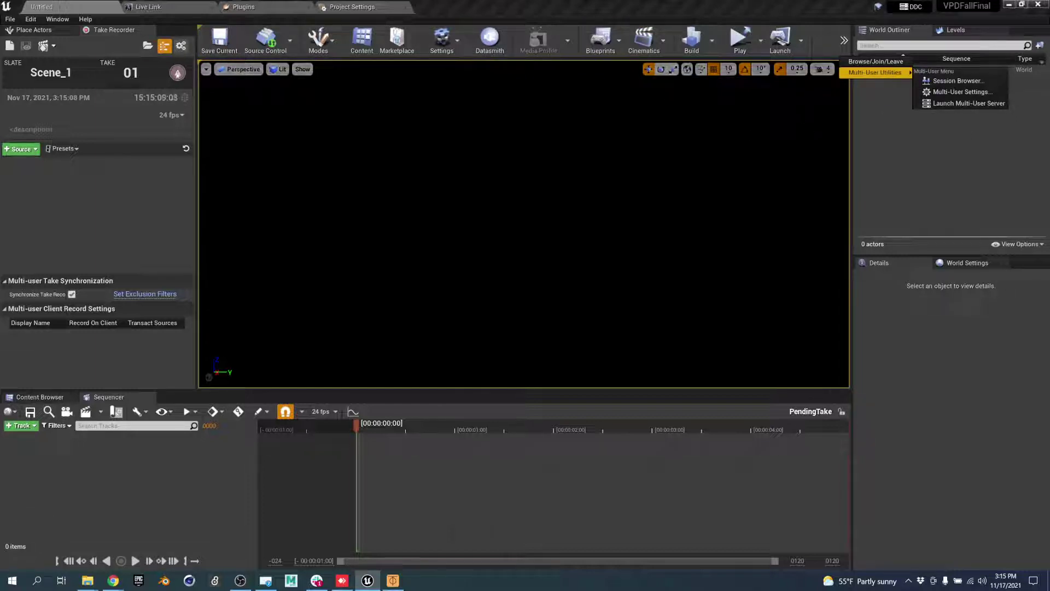
{"action": "left_click", "coordinate": [145, 36]}
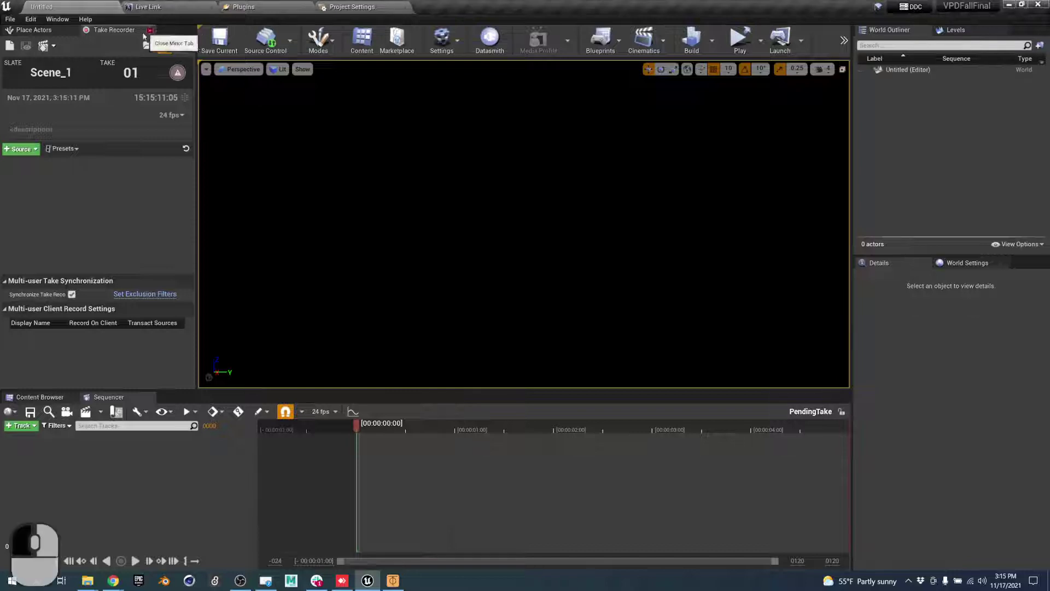
{"action": "left_click", "coordinate": [150, 31]}
{"action": "left_click", "coordinate": [74, 31]}
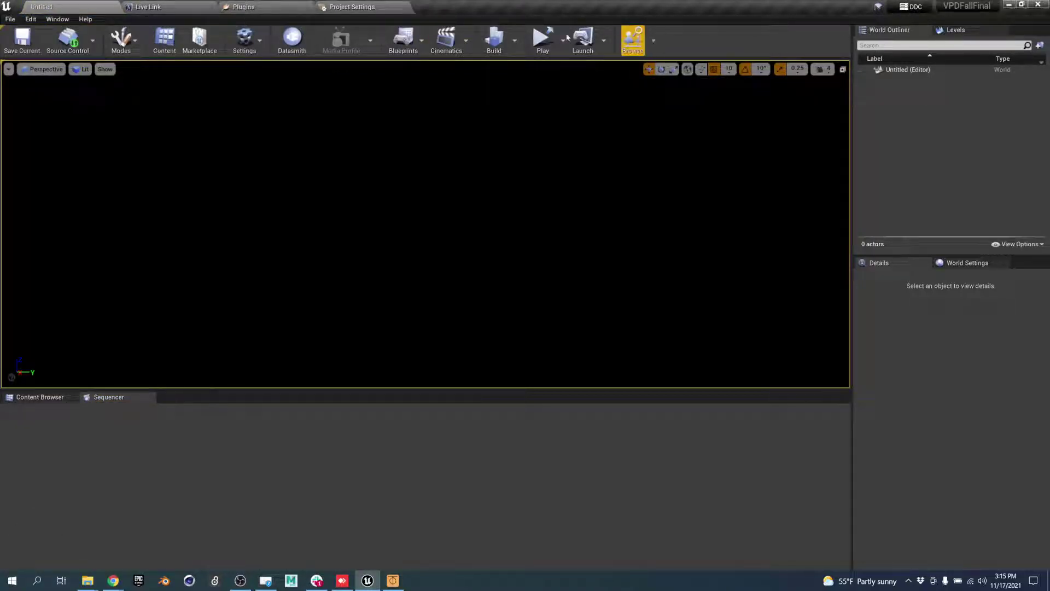
Look through the editor windows available in Unreal, and read the Hosting a Multi-User Server slide in Chrome.
{"action": "left_click", "coordinate": [57, 18]}
{"action": "mouse_move", "coordinate": [70, 42]}
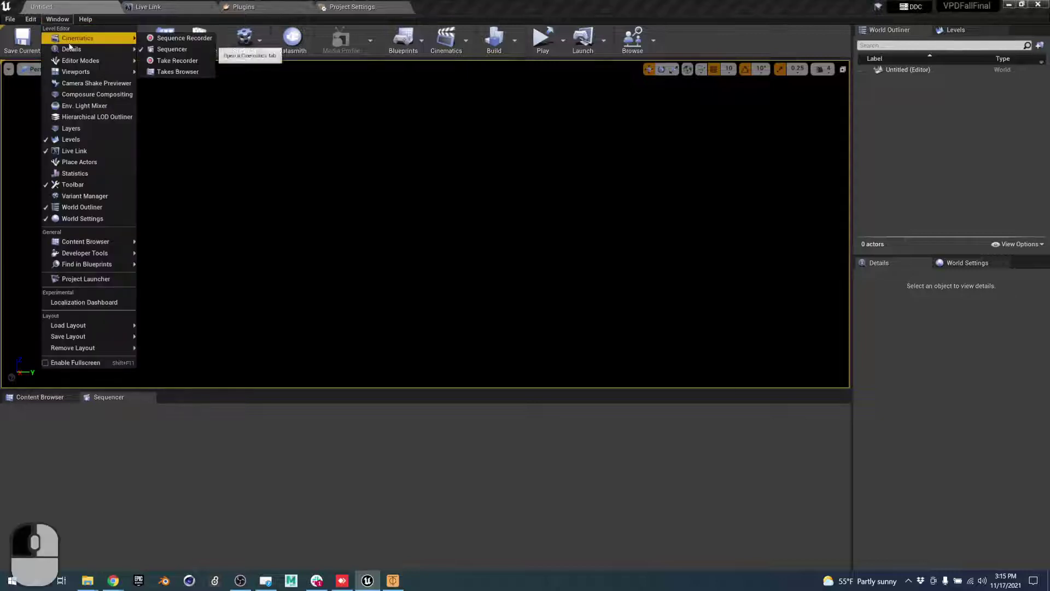
{"action": "mouse_move", "coordinate": [103, 244]}
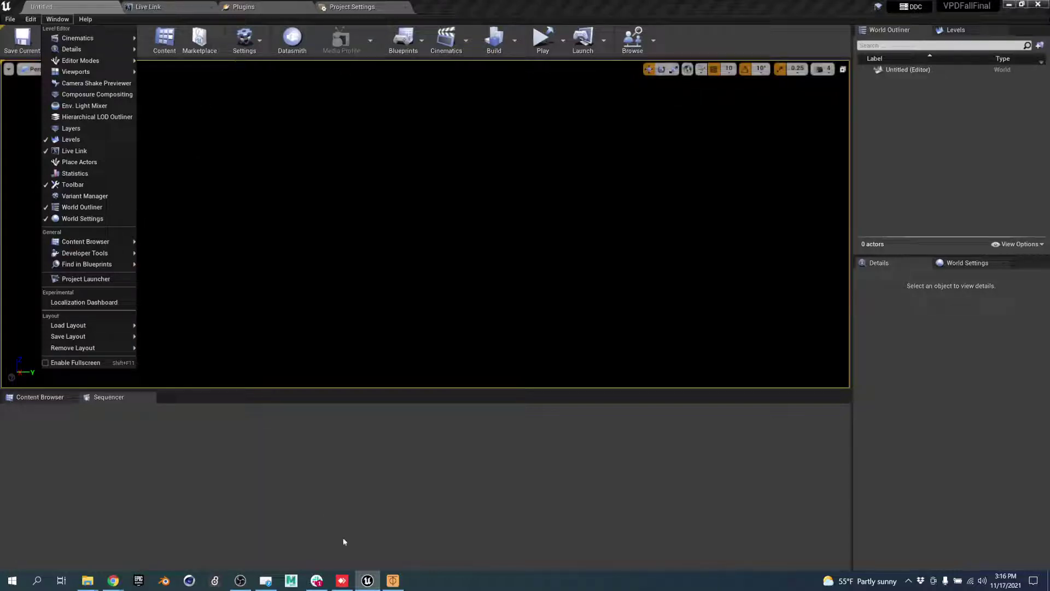
{"action": "mouse_move", "coordinate": [114, 580]}
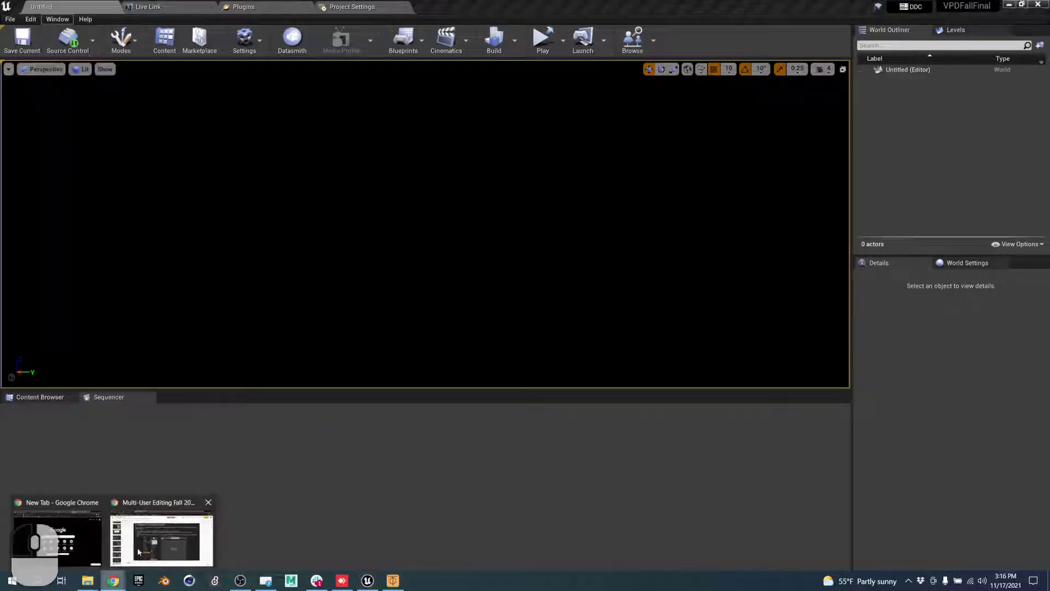
{"action": "left_click", "coordinate": [171, 544]}
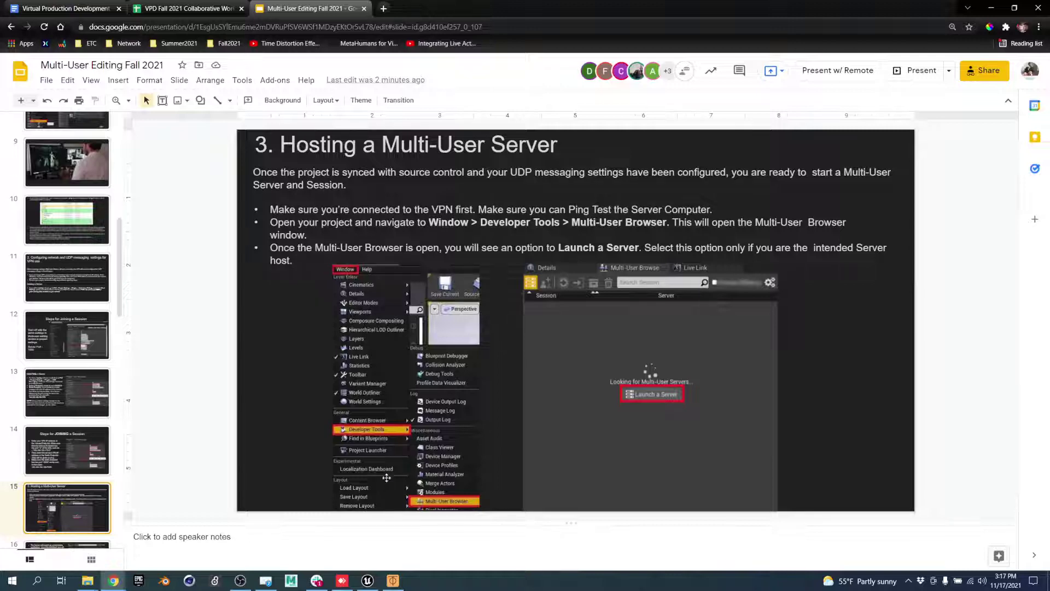
Launch the Multi-User server from the remote machine's Unreal Editor and move its console window over the viewport.
{"action": "left_click", "coordinate": [349, 583]}
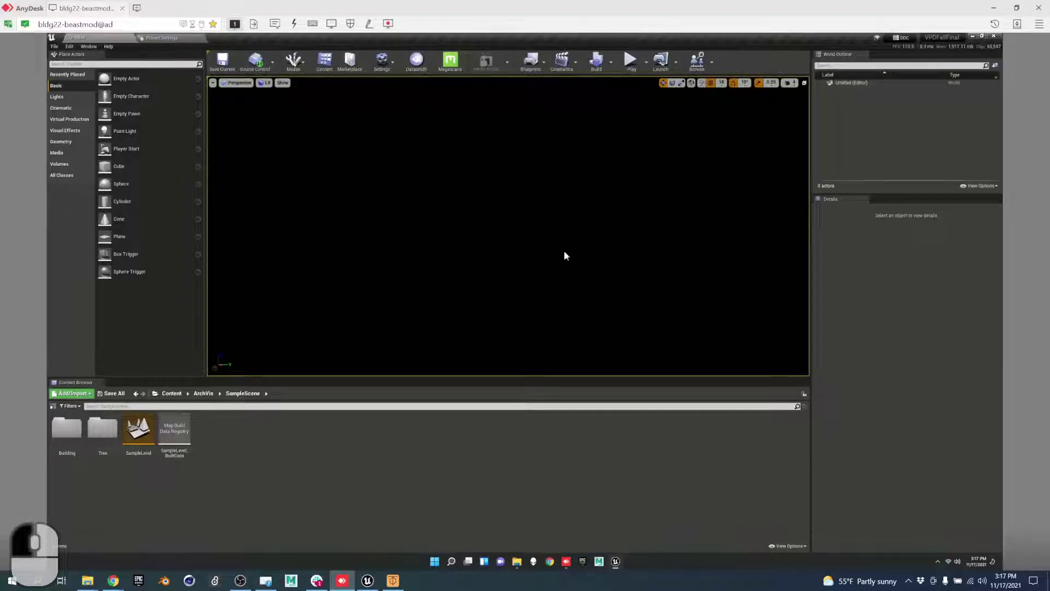
{"action": "left_click", "coordinate": [712, 61]}
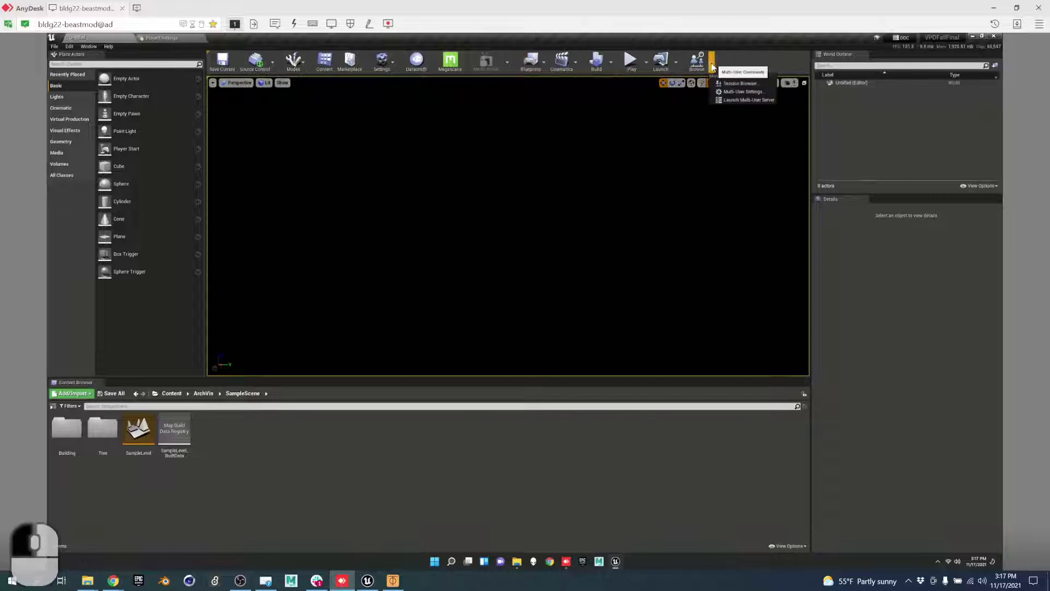
{"action": "left_click", "coordinate": [764, 103]}
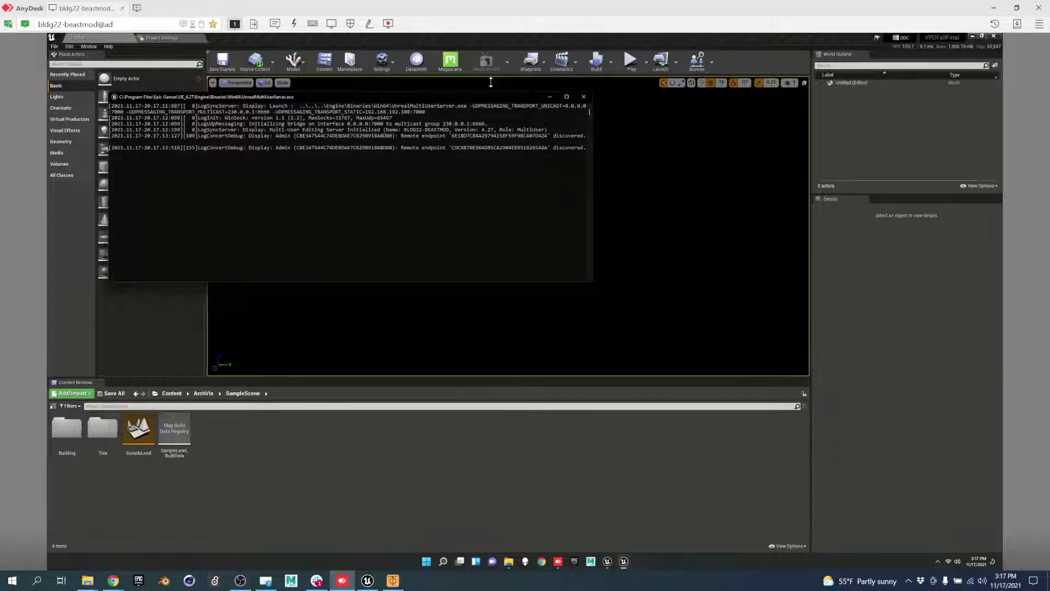
{"action": "left_click", "coordinate": [490, 99]}
{"action": "left_click_drag", "start_coordinate": [490, 99], "coordinate": [562, 115]}
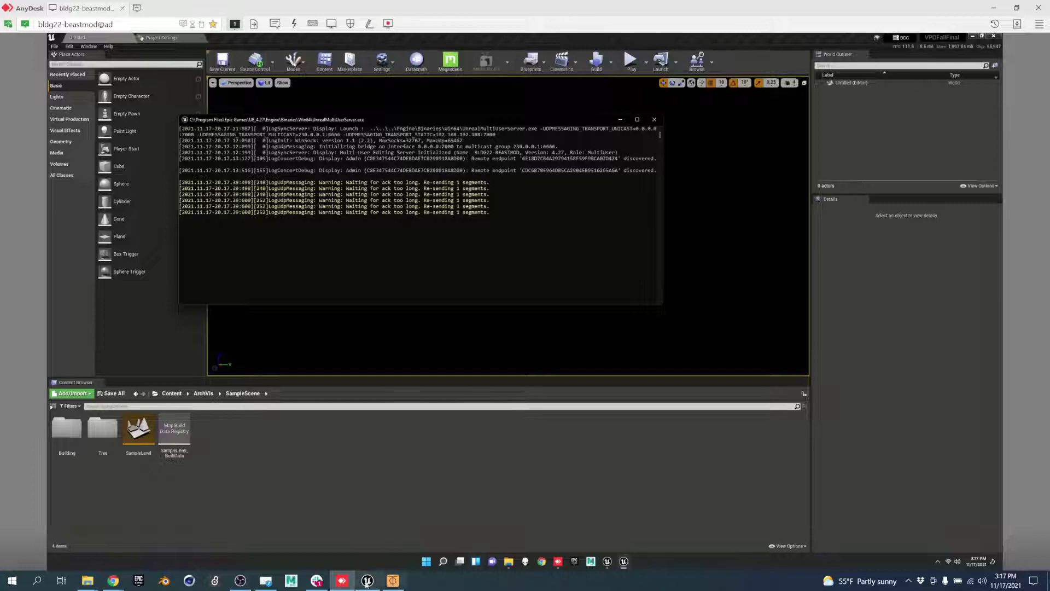
Return to the Multi-User Editing Fall 2021 slides in Chrome and read slide 16 on creating a session.
{"action": "mouse_move", "coordinate": [113, 580]}
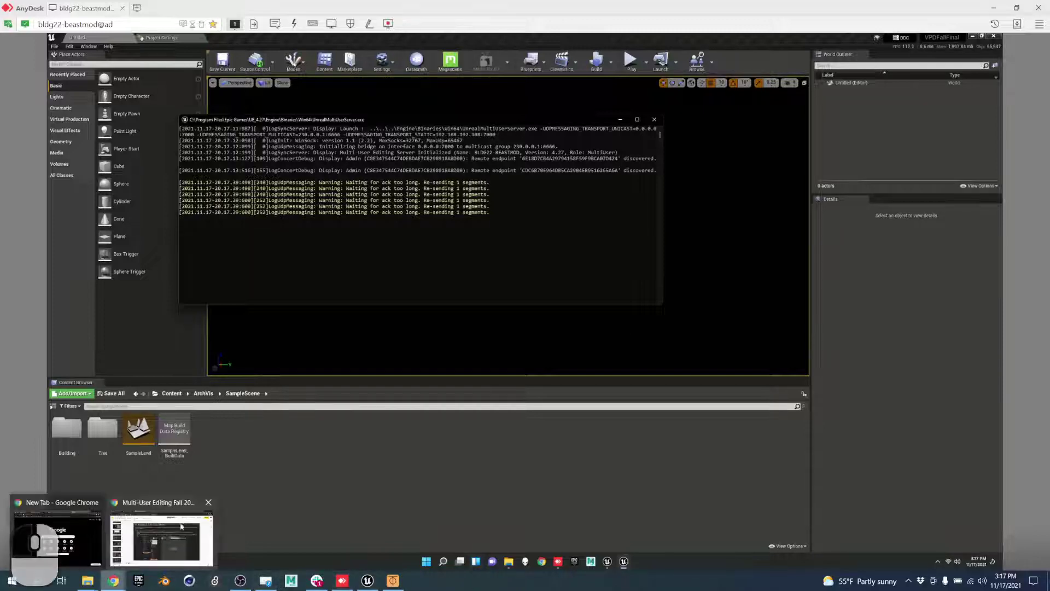
{"action": "left_click", "coordinate": [186, 522]}
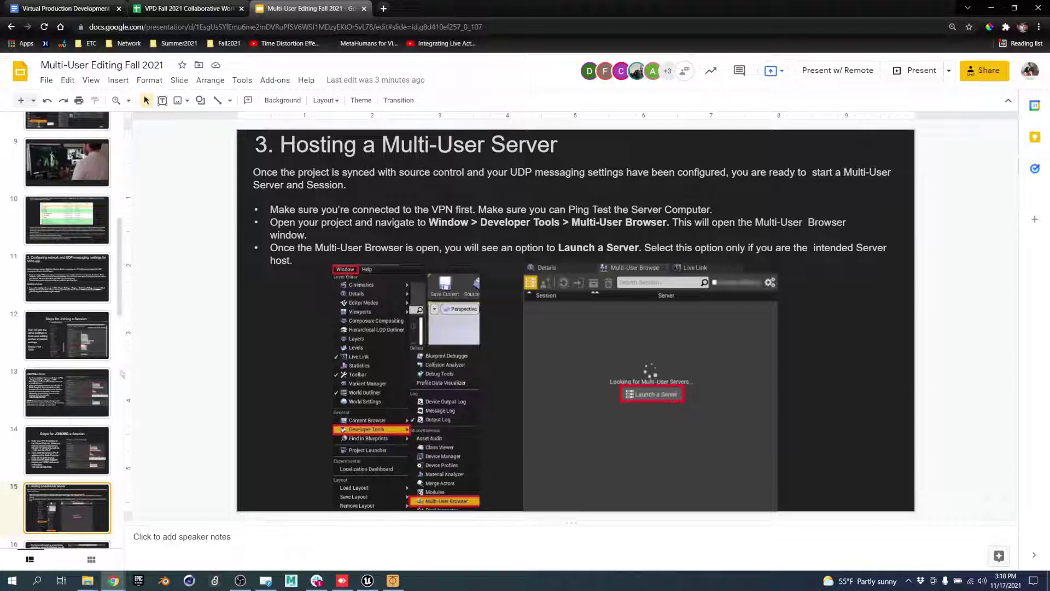
{"action": "scroll", "coordinate": [70, 429], "scroll_direction": "down", "scroll_amount": 3}
{"action": "left_click", "coordinate": [71, 416]}
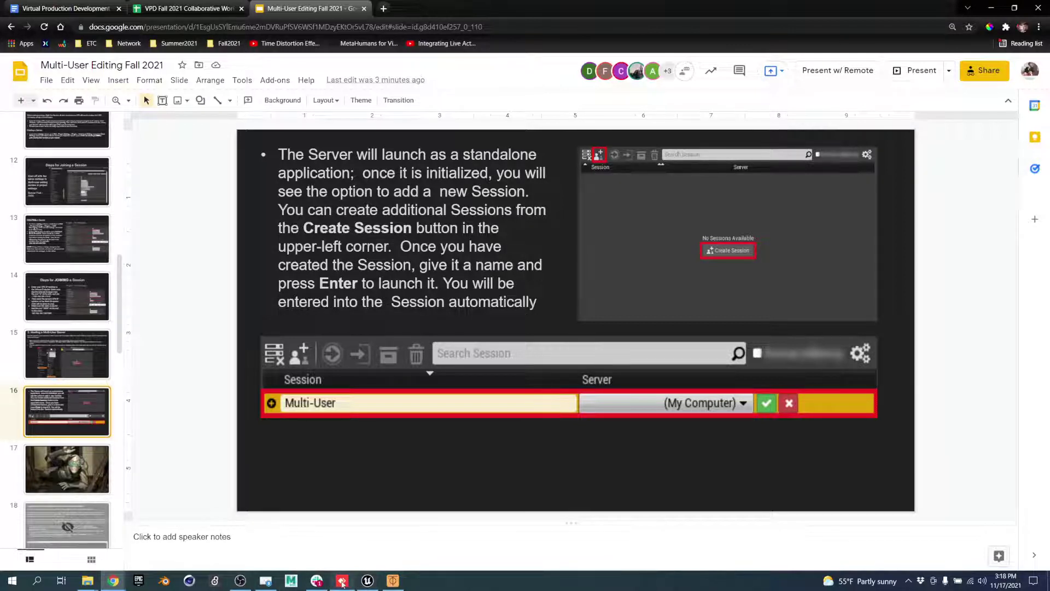
In the remote editor, create the Multi-User session VPFall2021 on the BLDG22-BEASTMOD server and inspect the BLDG22-Server client.
{"action": "left_click", "coordinate": [342, 581]}
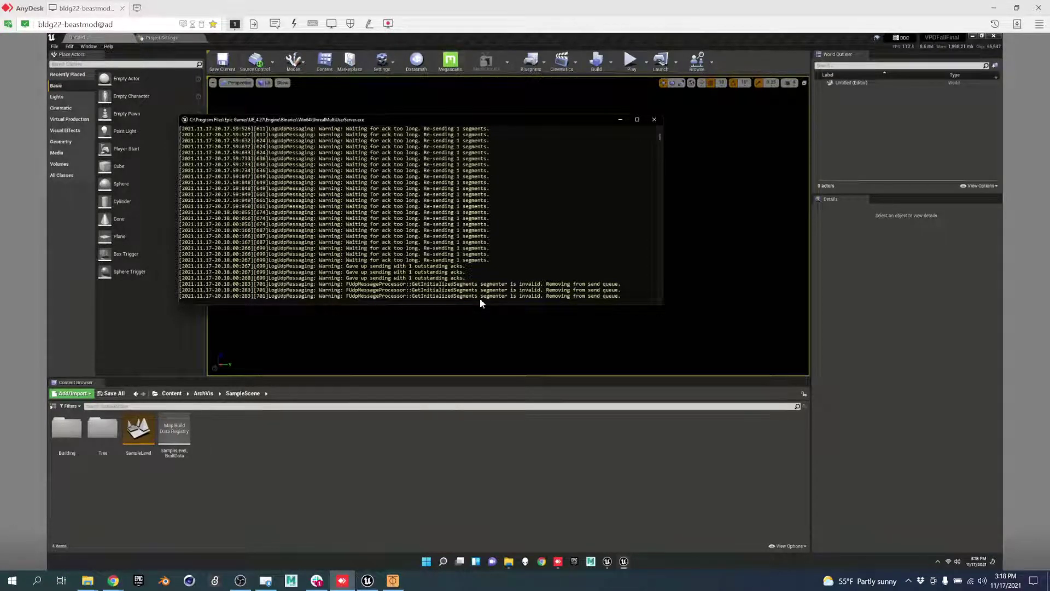
{"action": "left_click", "coordinate": [630, 38]}
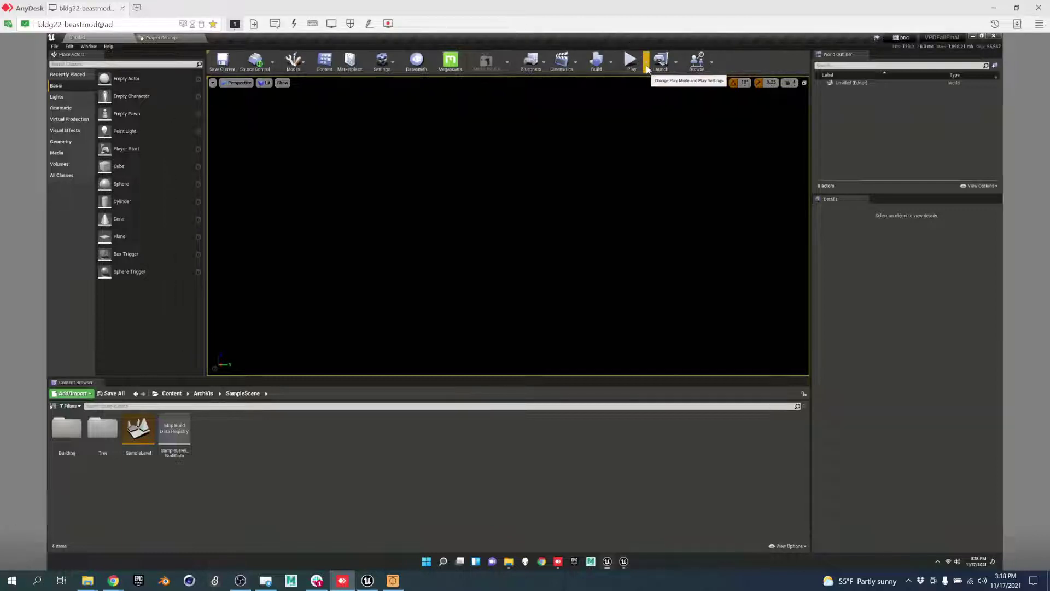
{"action": "left_click", "coordinate": [711, 61]}
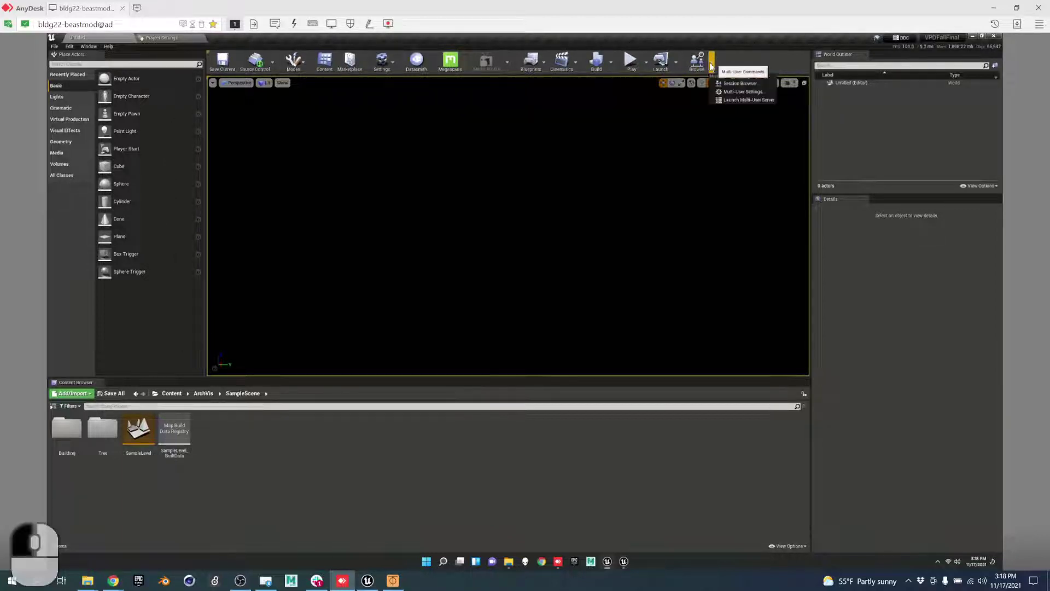
{"action": "left_click", "coordinate": [742, 85]}
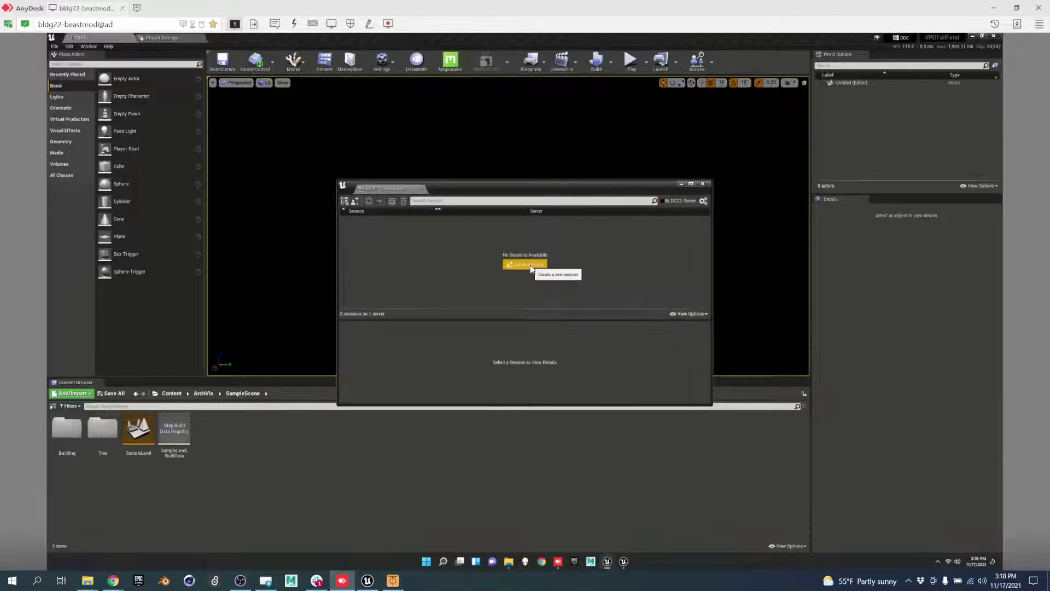
{"action": "left_click", "coordinate": [528, 264]}
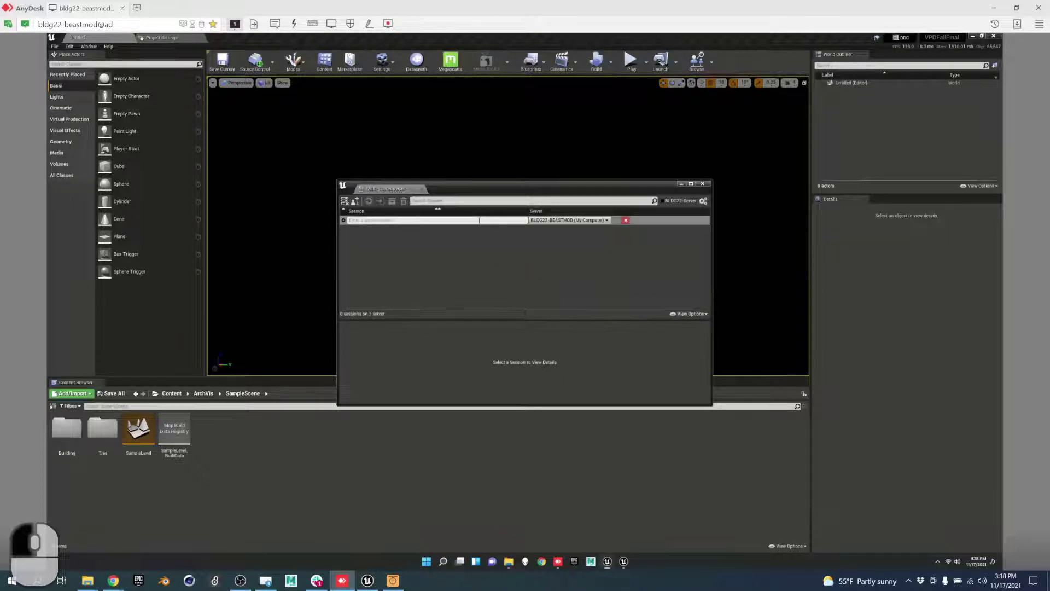
{"action": "type", "text": "V"}
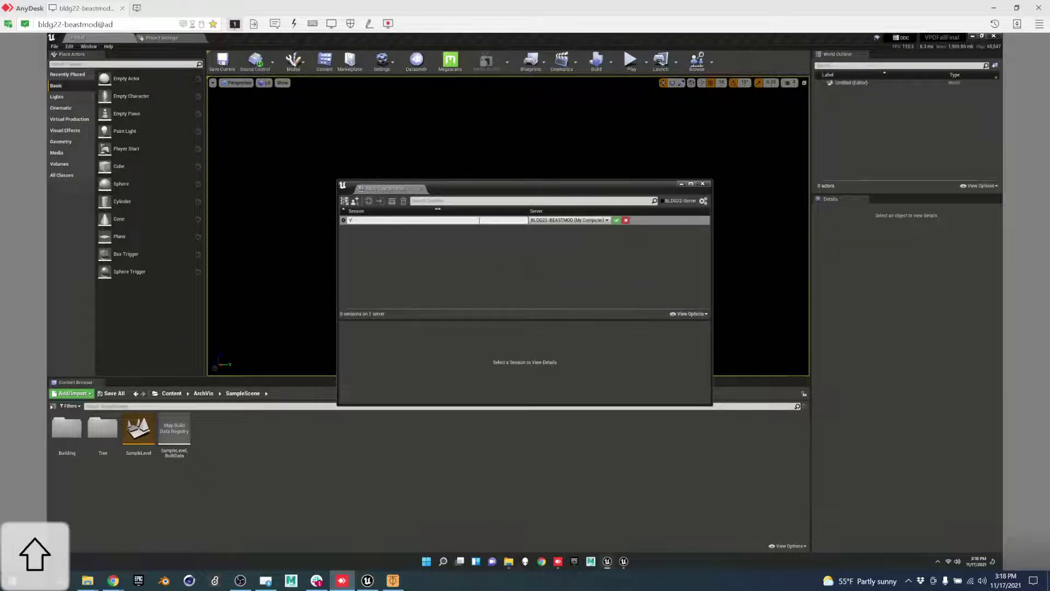
{"action": "type", "text": "PFall2021"}
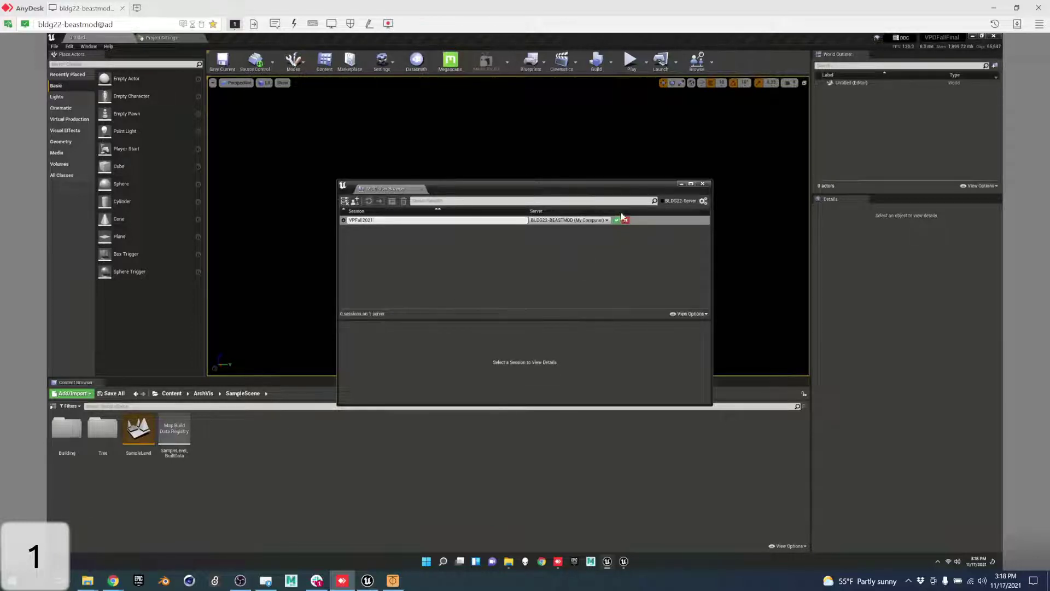
{"action": "left_click", "coordinate": [616, 220]}
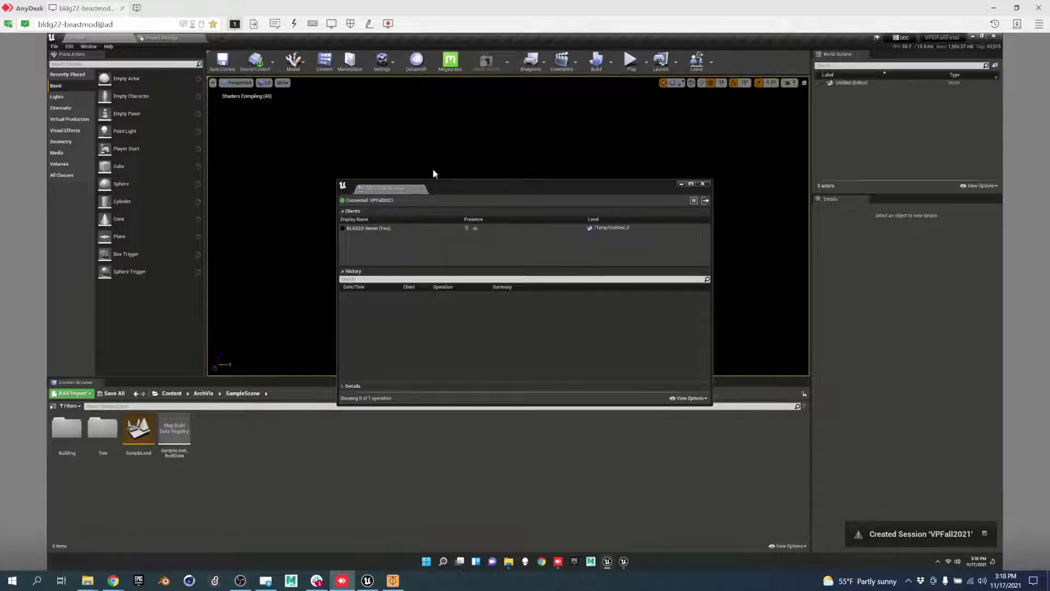
{"action": "left_click_drag", "start_coordinate": [450, 184], "coordinate": [392, 53]}
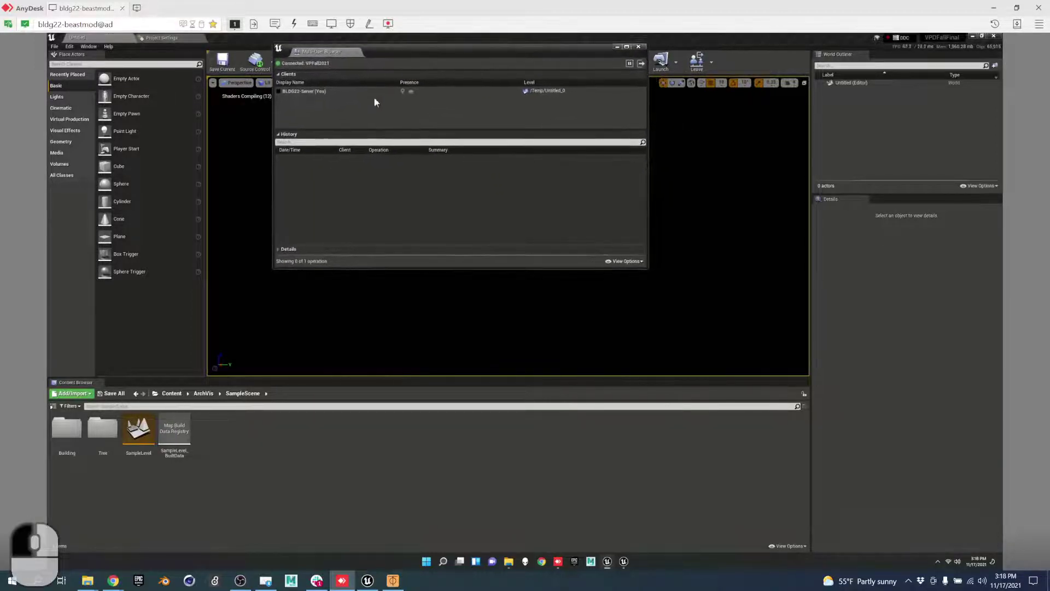
{"action": "left_click", "coordinate": [317, 92]}
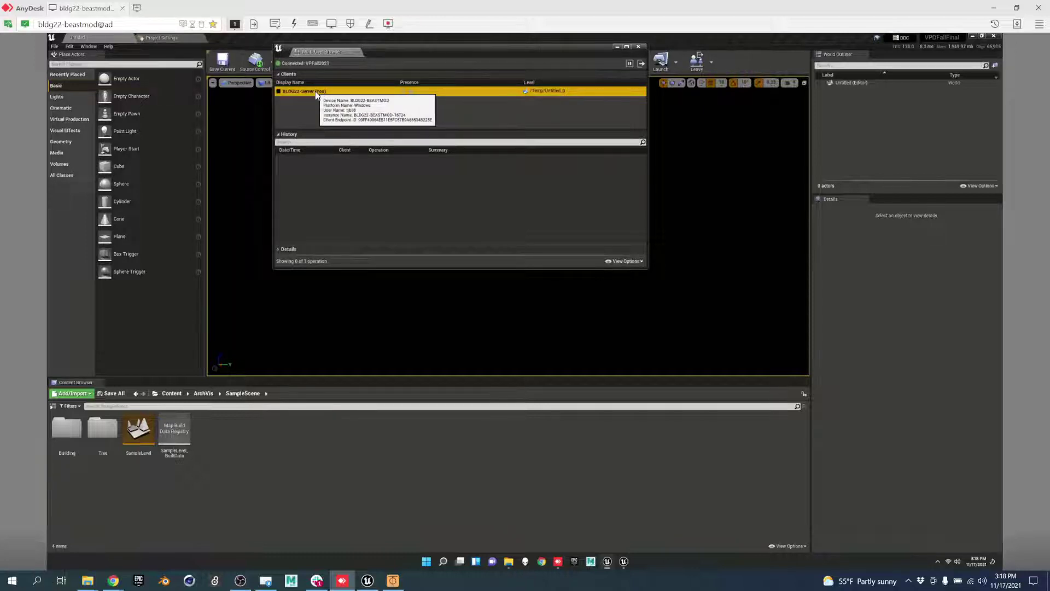
Look for servers in the local editor's Multi-User Browser, and check the remote session's client list in an enlarged window.
{"action": "left_click", "coordinate": [367, 580]}
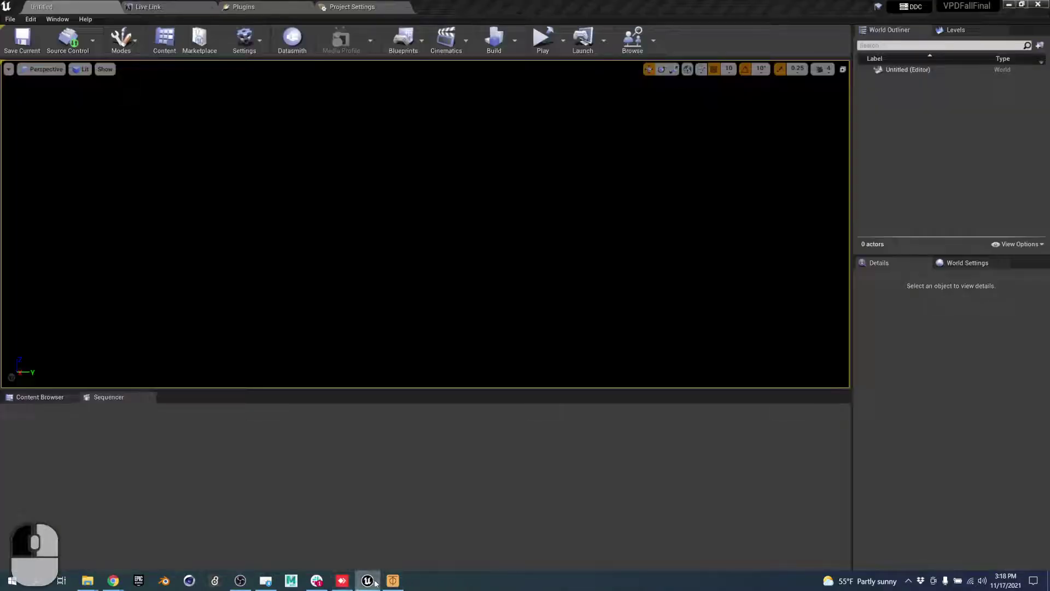
{"action": "left_click", "coordinate": [635, 42]}
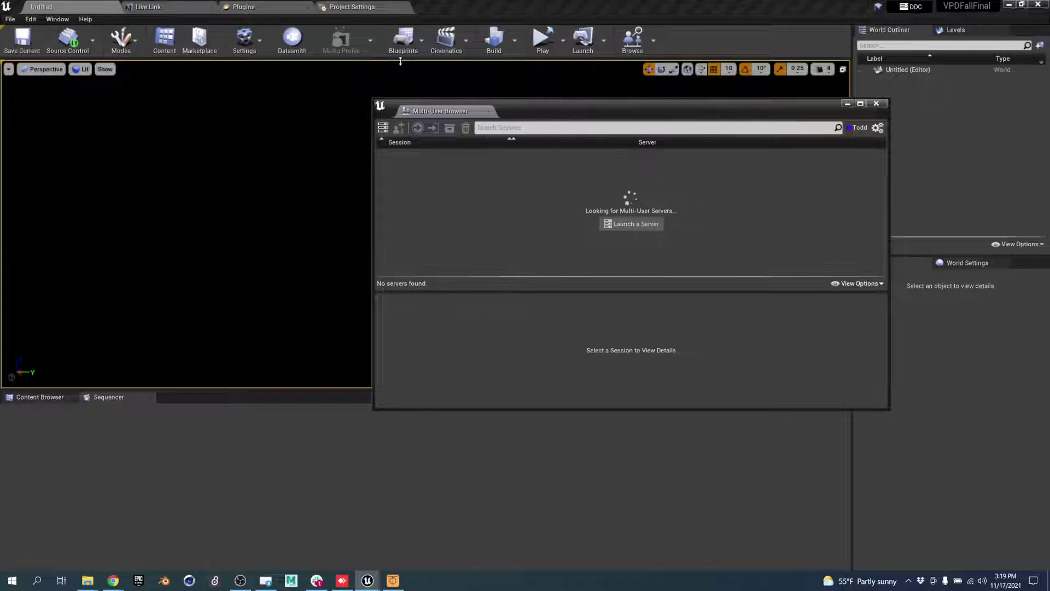
{"action": "left_click", "coordinate": [342, 580]}
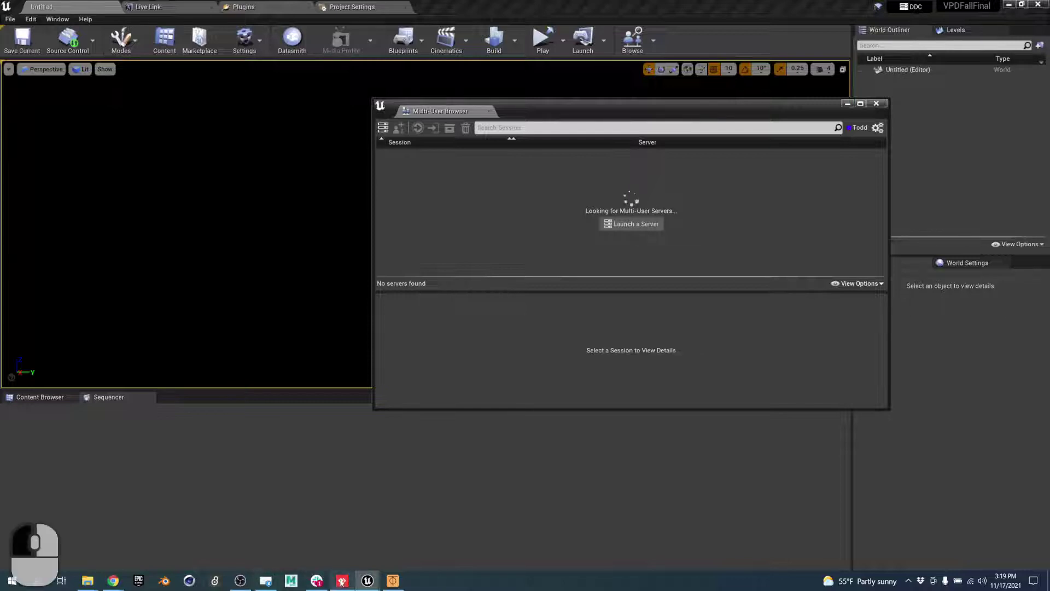
{"action": "left_click", "coordinate": [597, 442]}
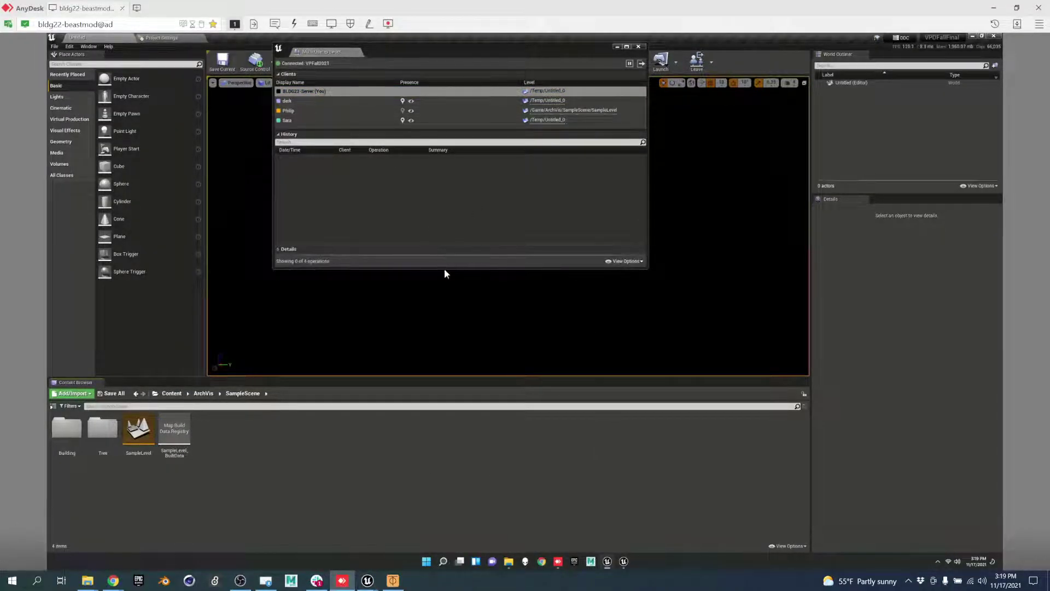
{"action": "left_click_drag", "start_coordinate": [445, 269], "coordinate": [444, 370]}
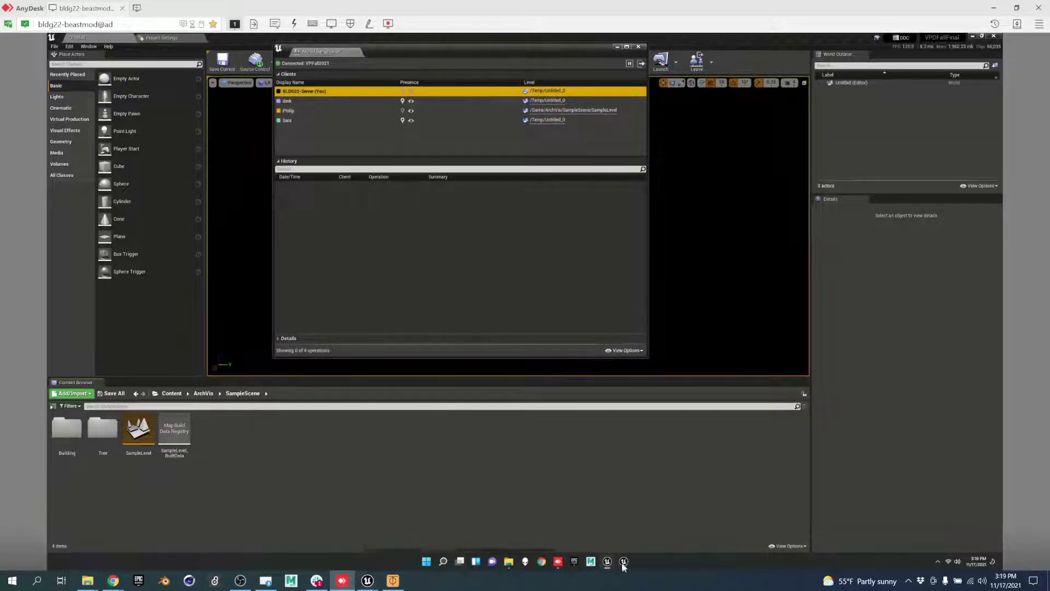
Close the local Multi-User Browser and set the UDP Messaging static endpoint to 192.168.192.108:7000 in the local project settings.
{"action": "mouse_move", "coordinate": [383, 575]}
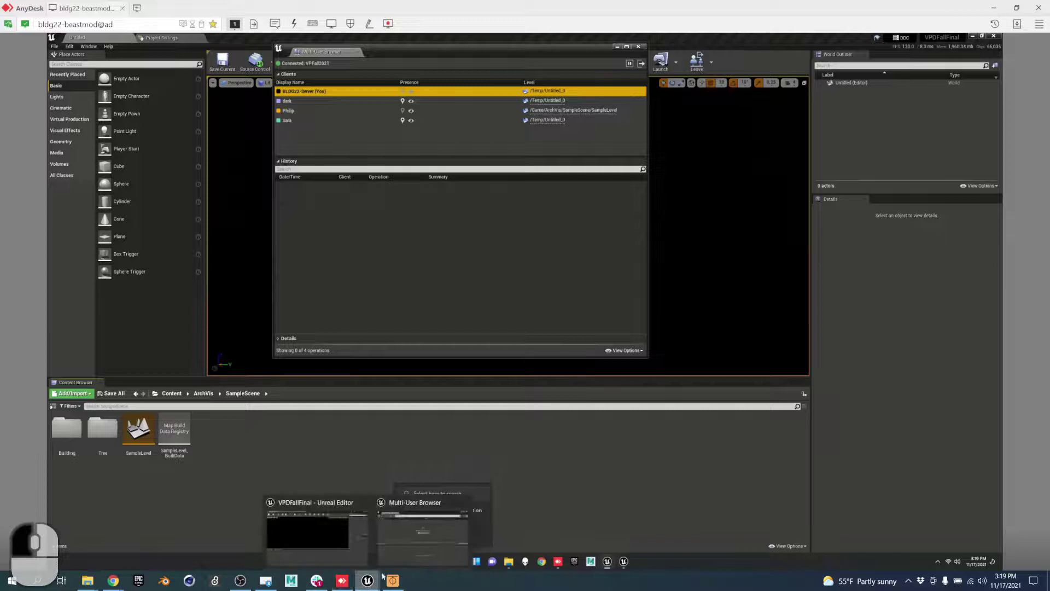
{"action": "left_click", "coordinate": [415, 537]}
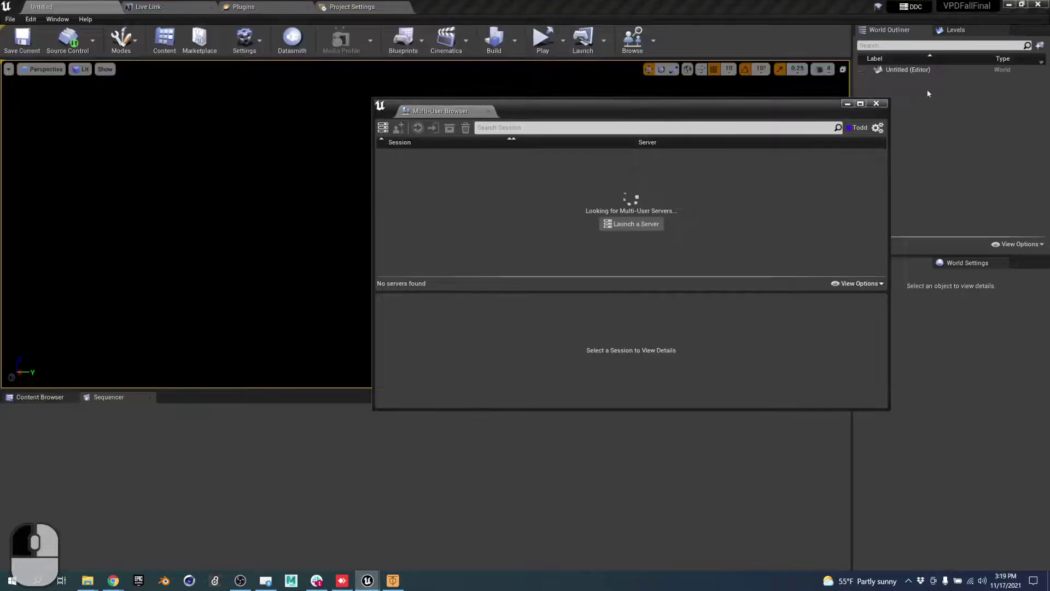
{"action": "left_click", "coordinate": [876, 104]}
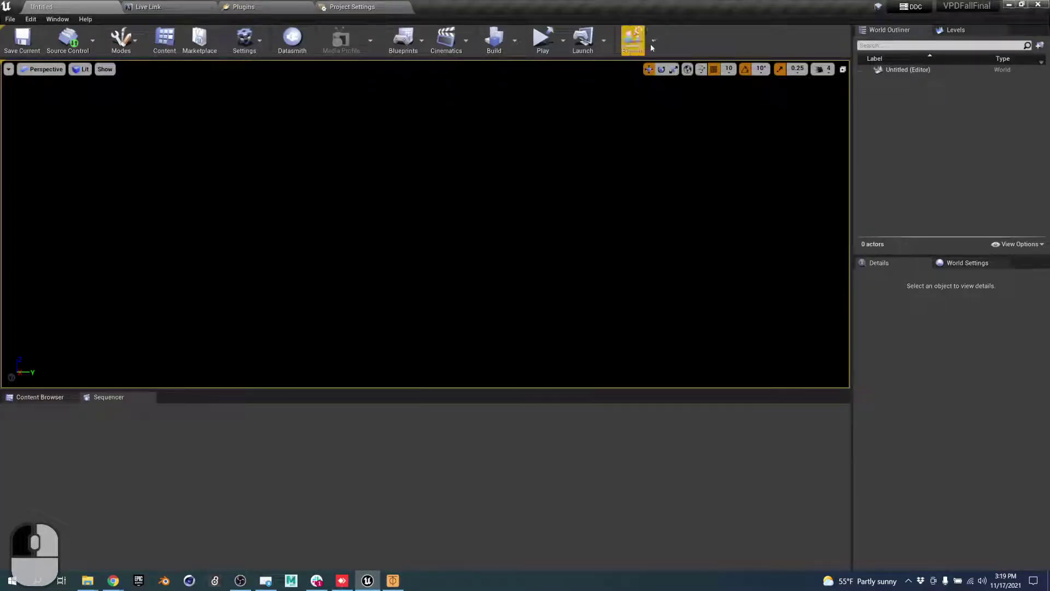
{"action": "left_click", "coordinate": [353, 7]}
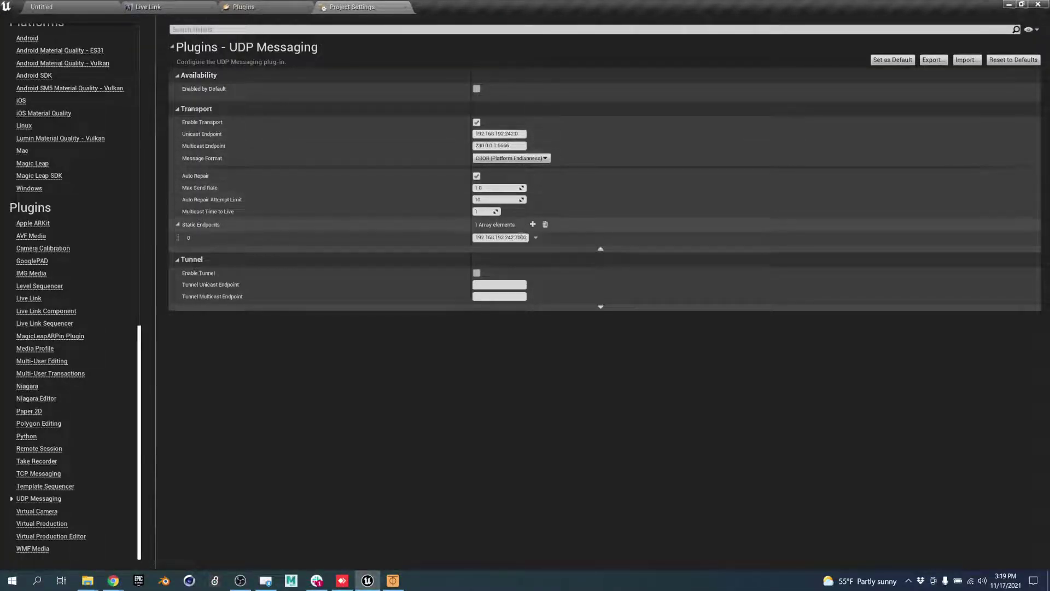
{"action": "left_click", "coordinate": [521, 236]}
{"action": "key", "text": "Right"}
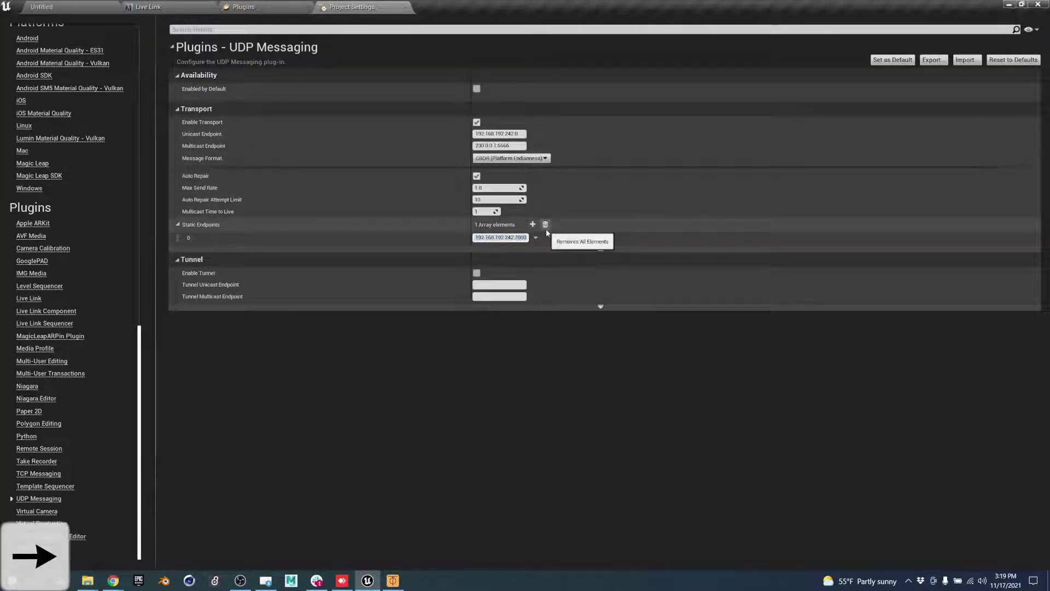
{"action": "key", "text": "Left"}
{"action": "key", "text": "BackSpace"}
{"action": "key", "text": "BackSpace"}
{"action": "key", "text": "BackSpace"}
{"action": "key", "text": "BackSpace"}
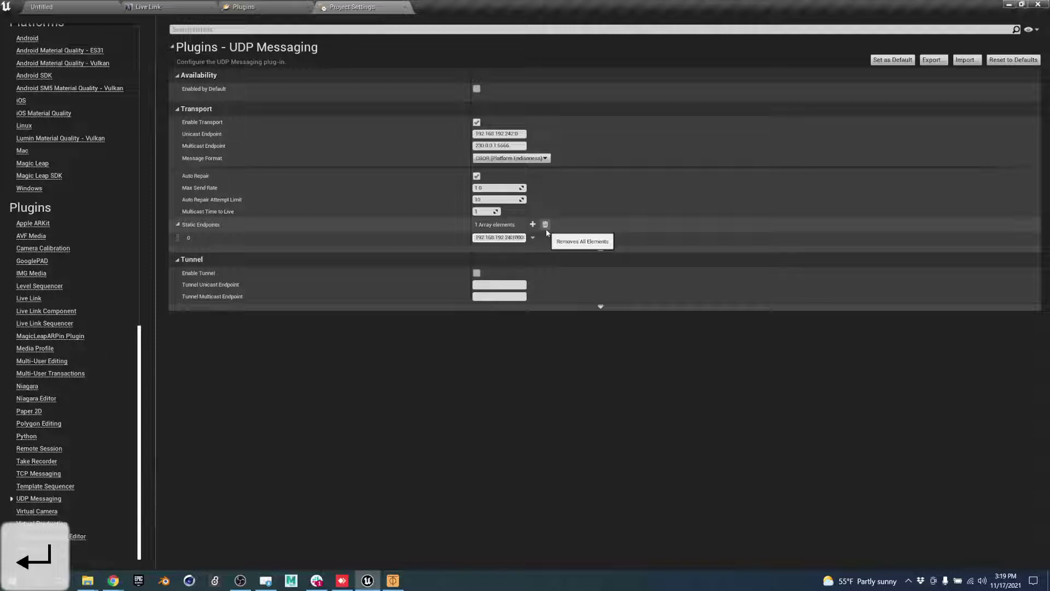
{"action": "type", "text": "108"}
{"action": "key", "text": "Return"}
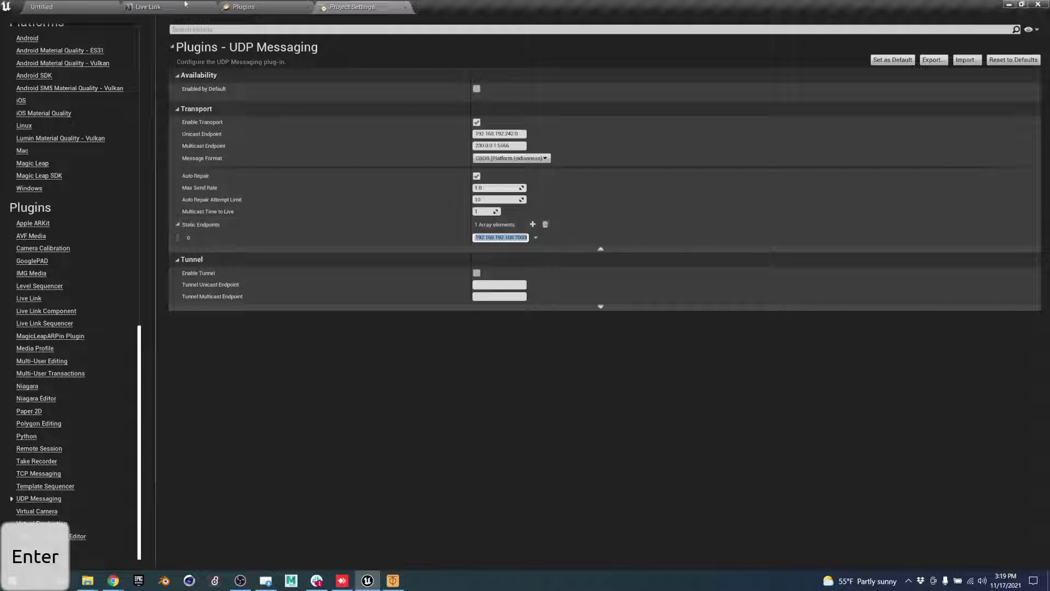
Reopen the local Multi-User Browser docked in the main editor window and join the VPFall2021 session.
{"action": "left_click", "coordinate": [70, 4]}
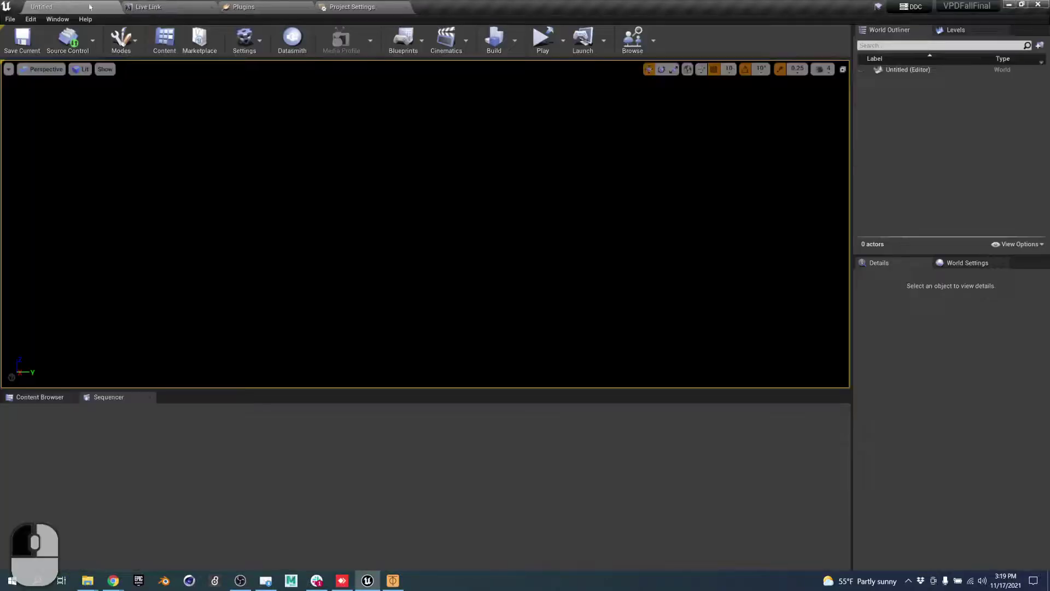
{"action": "left_click", "coordinate": [633, 43]}
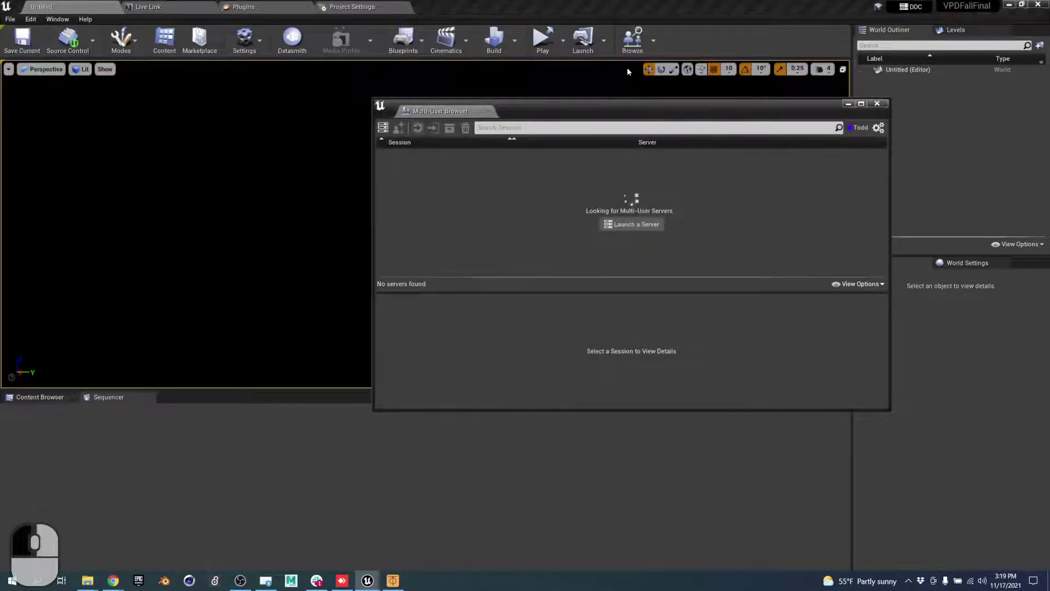
{"action": "left_click_drag", "start_coordinate": [541, 111], "coordinate": [428, 71]}
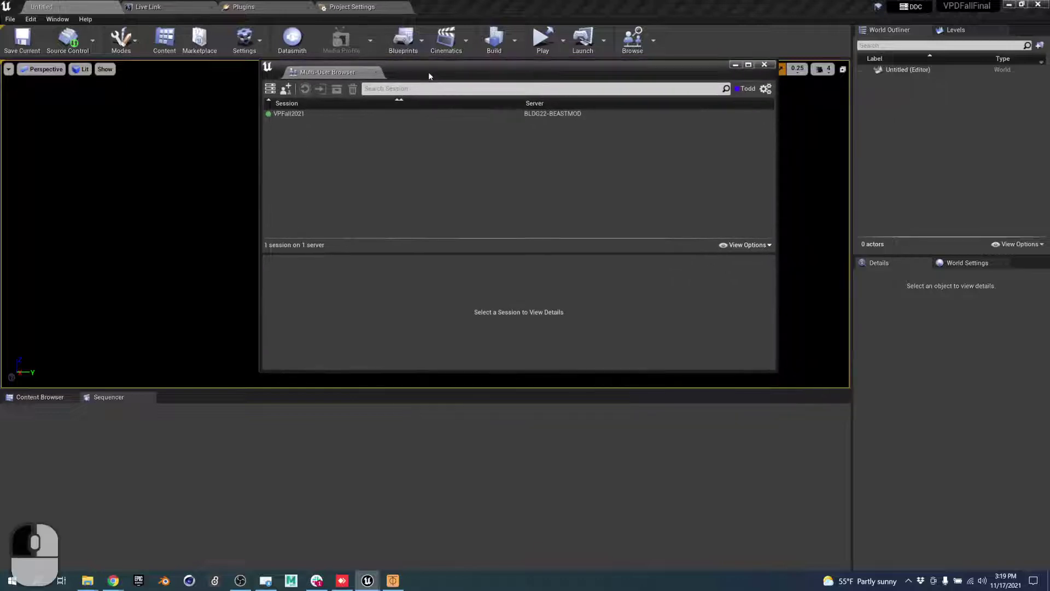
{"action": "left_click_drag", "start_coordinate": [340, 74], "coordinate": [454, 7]}
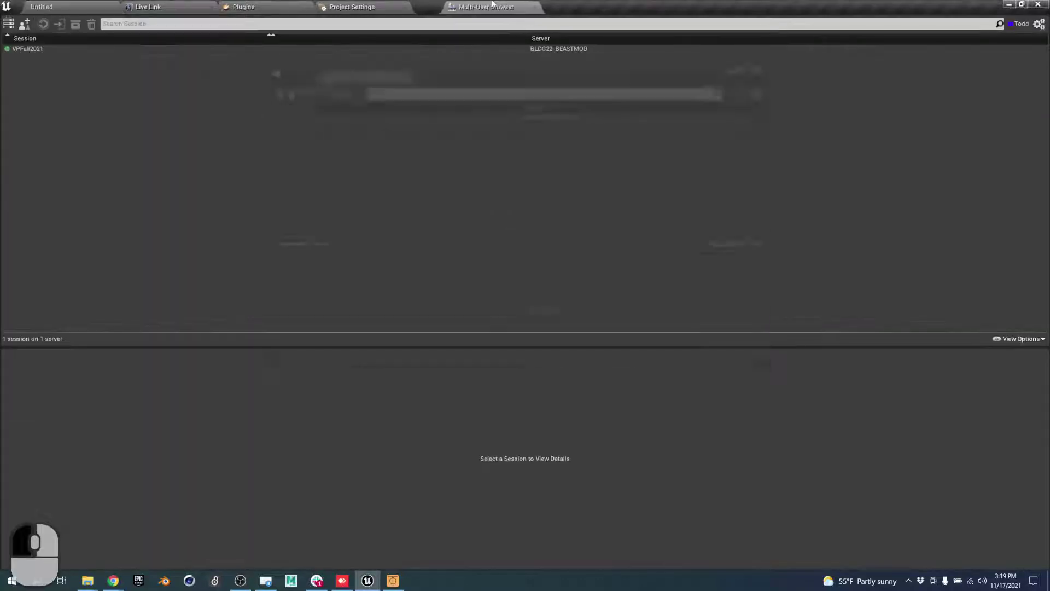
{"action": "left_click", "coordinate": [119, 52]}
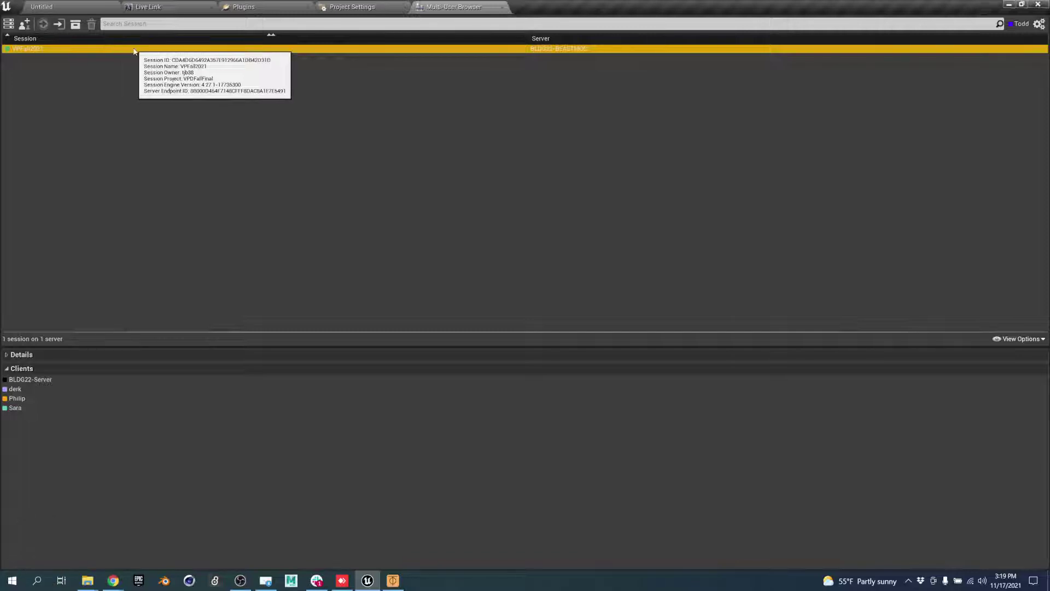
{"action": "double_click", "coordinate": [134, 51]}
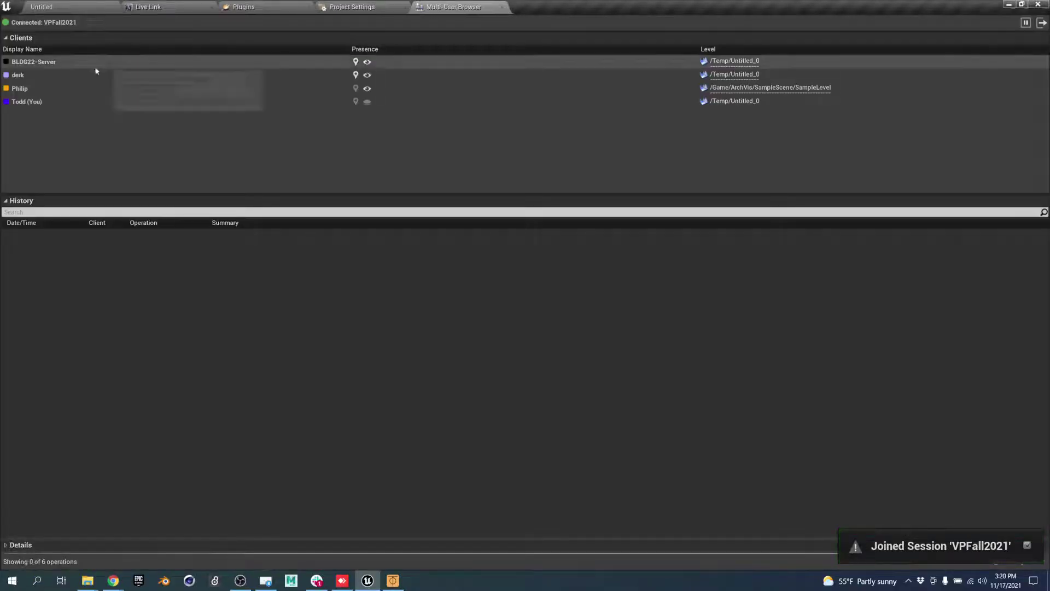
Review the Multi-User Editing and UDP Messaging project settings, and check the server endpoint posted in Slack's week11 channel.
{"action": "mouse_move", "coordinate": [62, 85]}
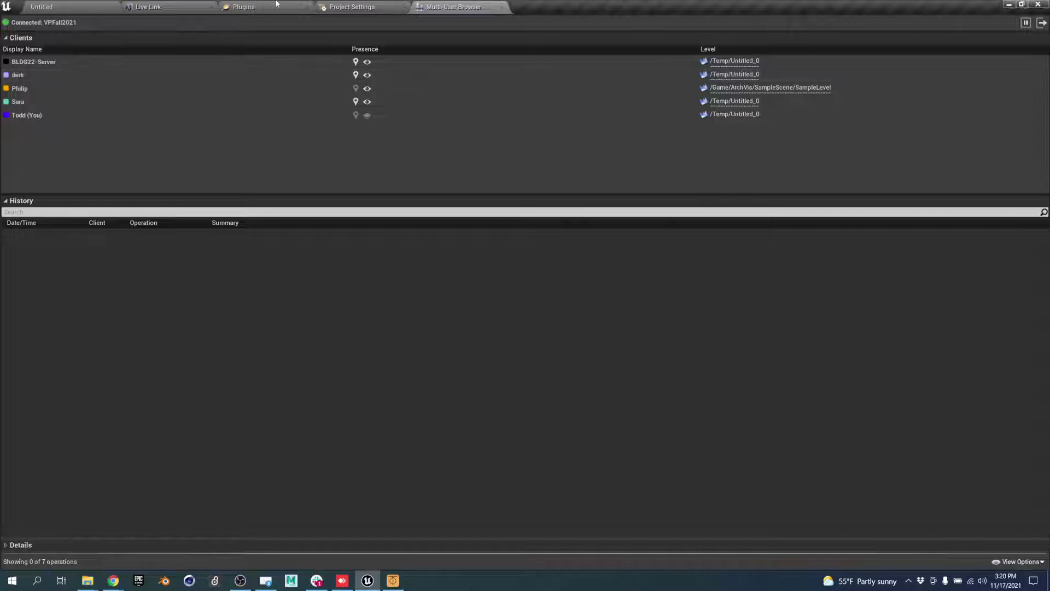
{"action": "left_click", "coordinate": [353, 7]}
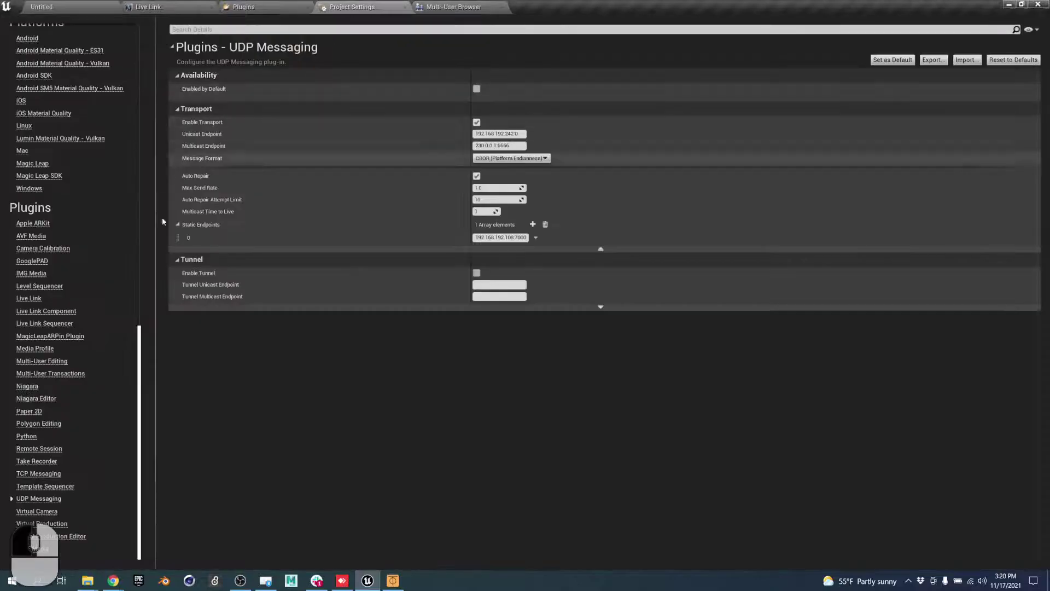
{"action": "left_click", "coordinate": [52, 361]}
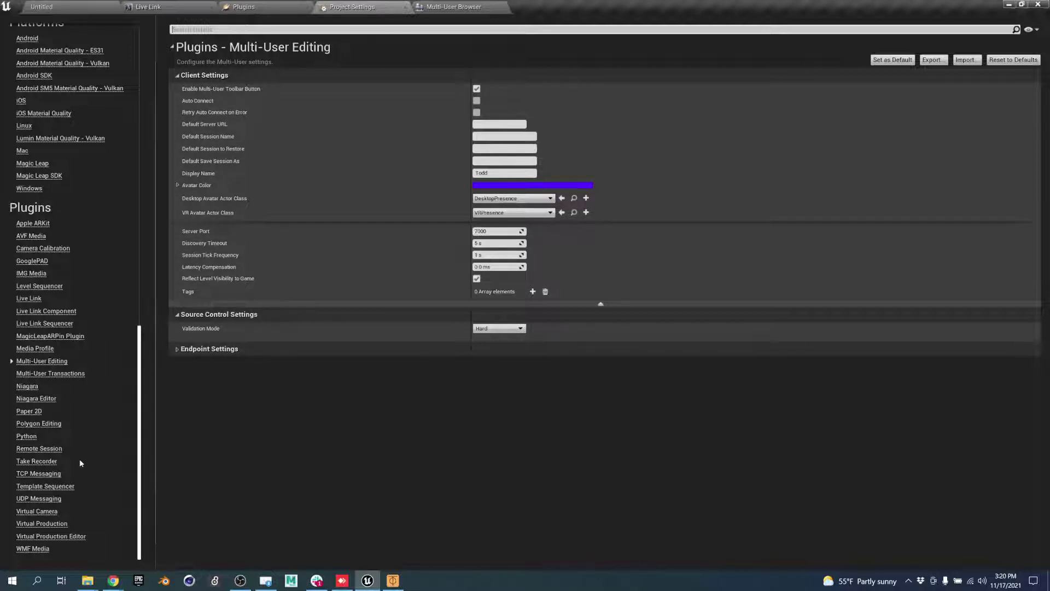
{"action": "left_click", "coordinate": [29, 500]}
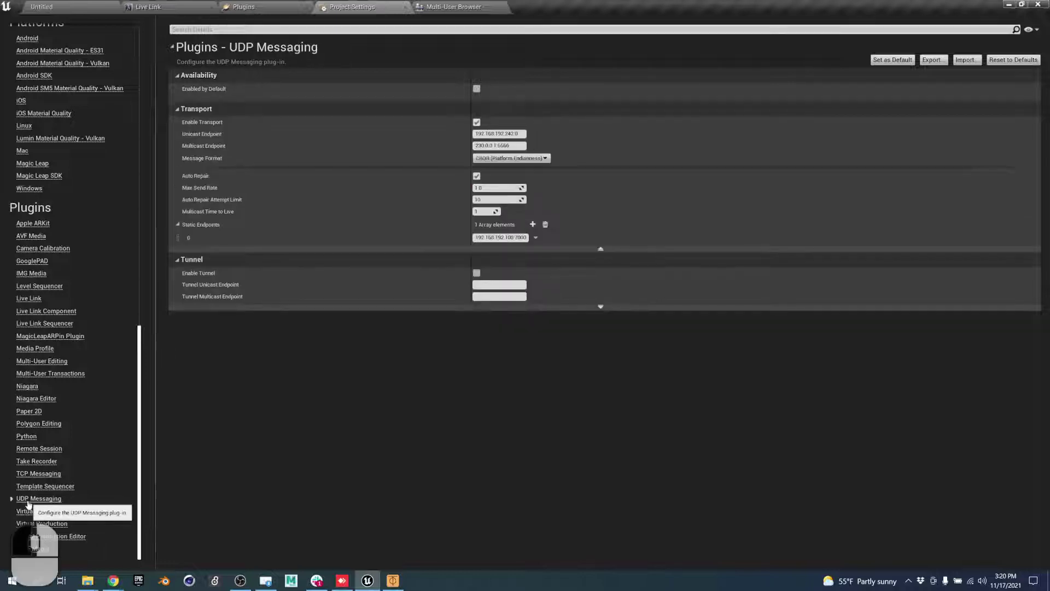
{"action": "left_click", "coordinate": [512, 133]}
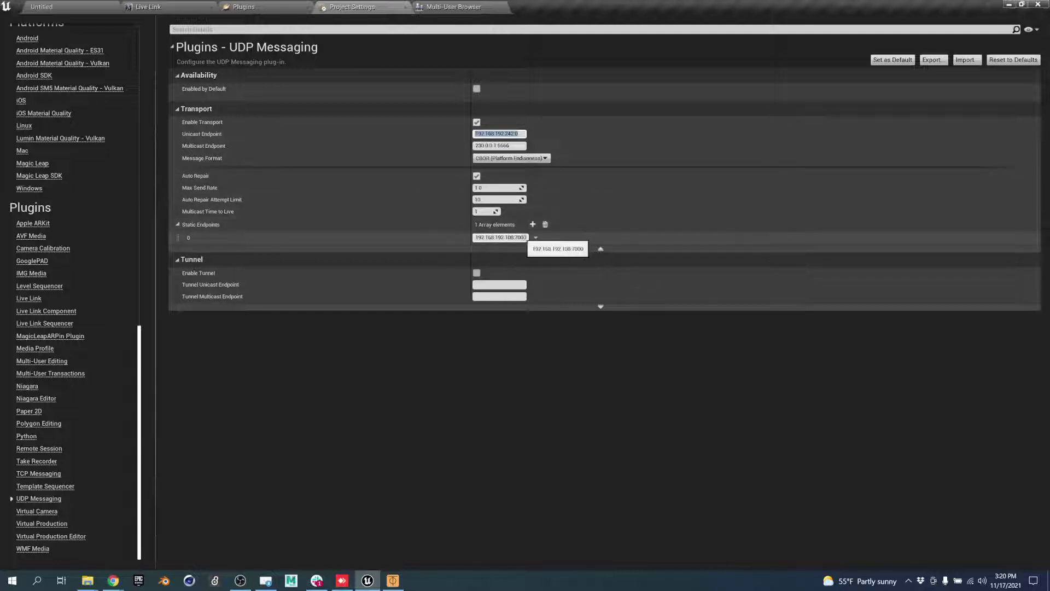
{"action": "left_click", "coordinate": [316, 580]}
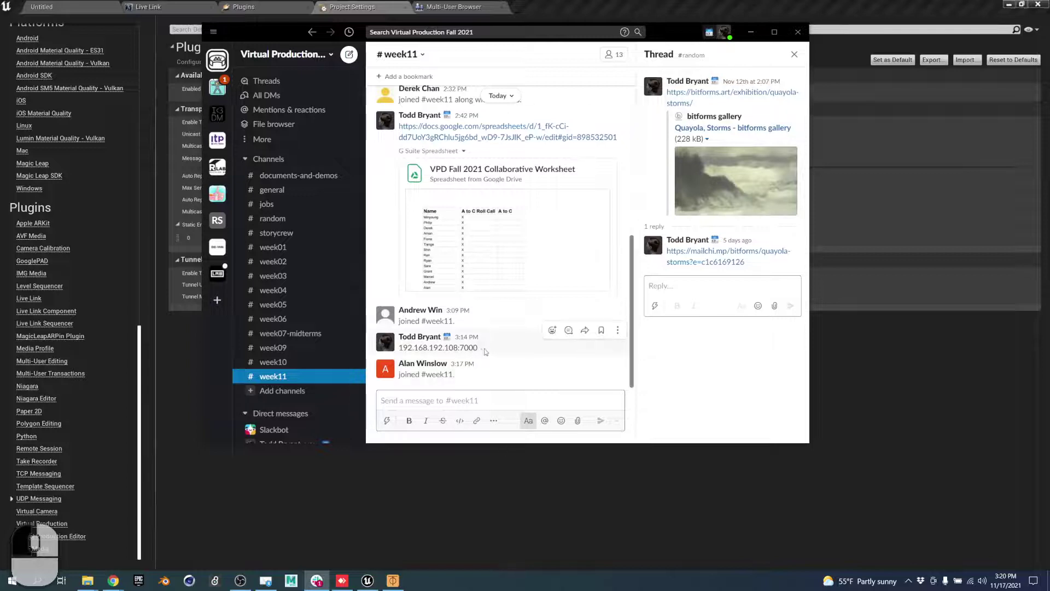
{"action": "left_click_drag", "start_coordinate": [485, 351], "coordinate": [399, 349]}
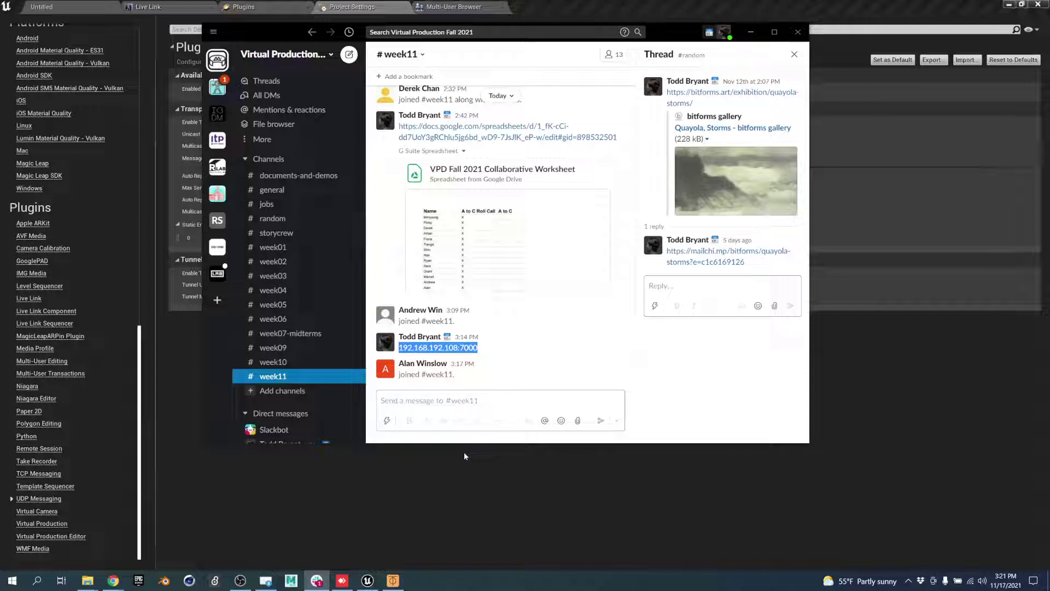
From the Multi-User Browser's client list, open the SampleLevel map another client is working in and show its viewport.
{"action": "left_click", "coordinate": [459, 11]}
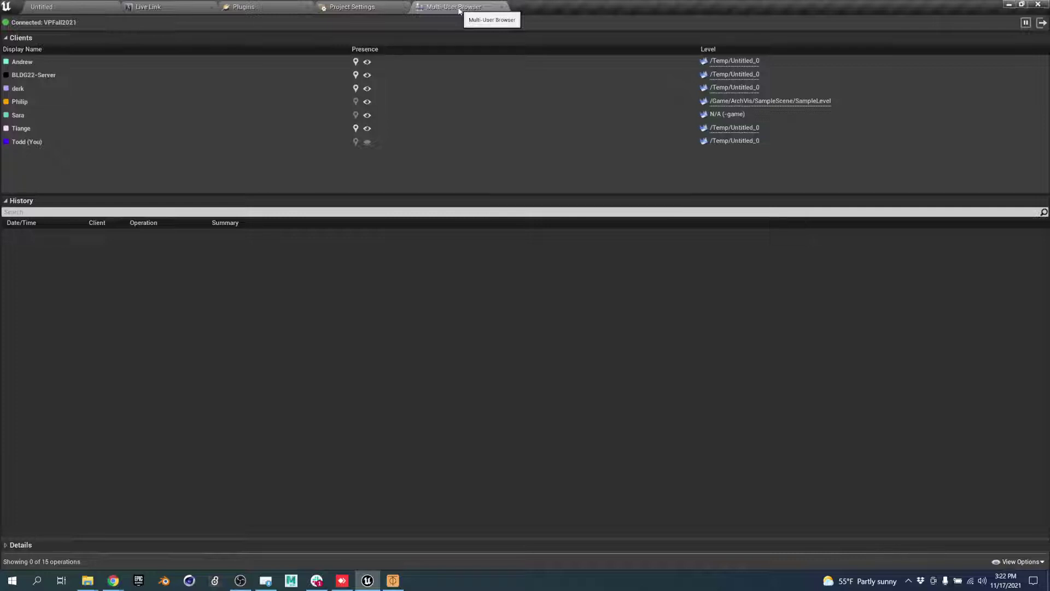
{"action": "left_click", "coordinate": [804, 105]}
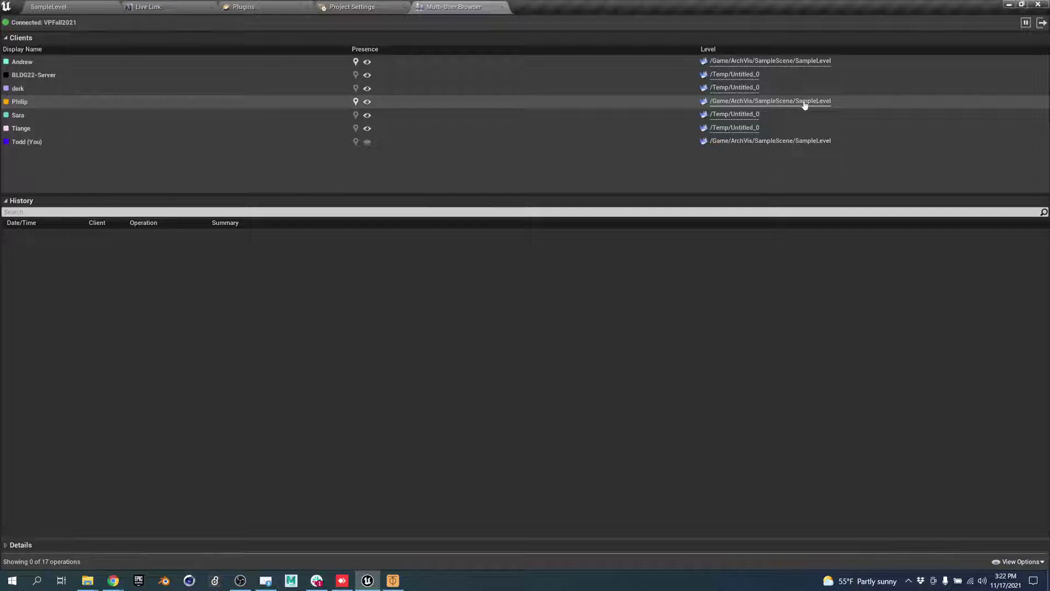
{"action": "mouse_move", "coordinate": [782, 91]}
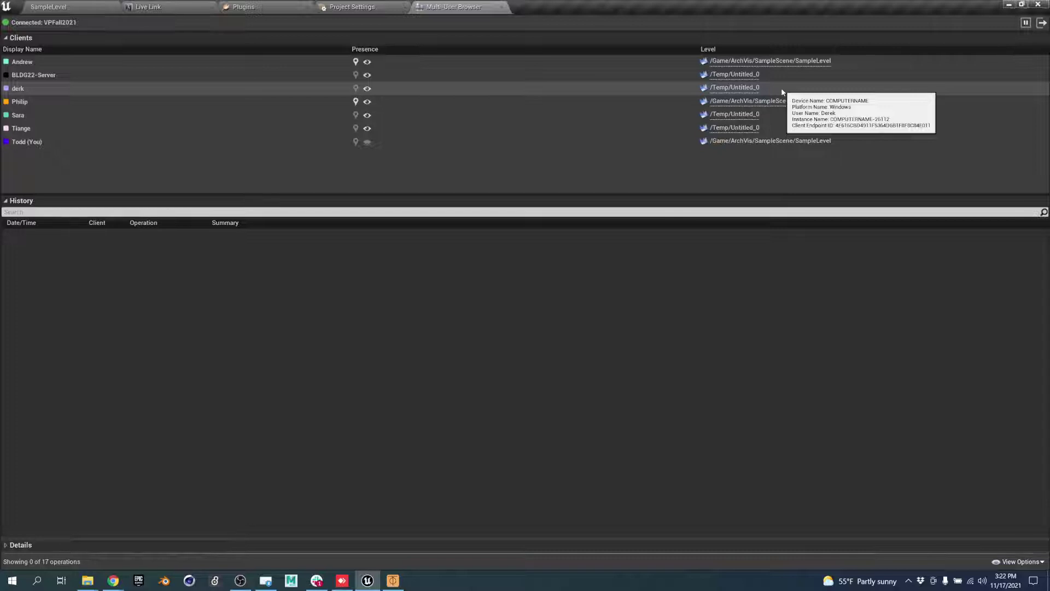
{"action": "left_click", "coordinate": [57, 4]}
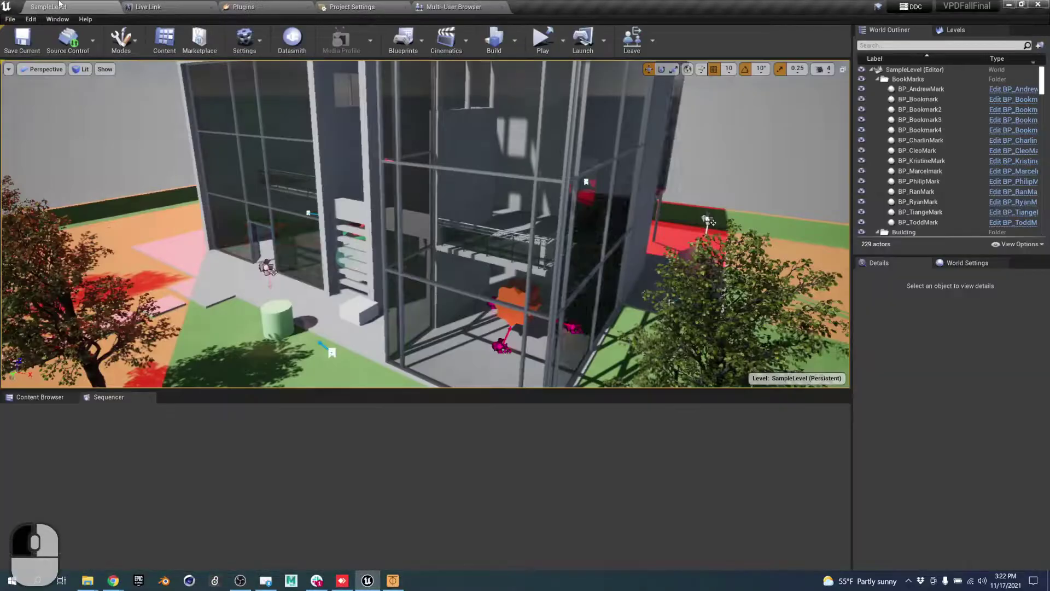
Look around SampleLevel in the viewport to examine the other clients' avatars and the building's surroundings.
{"action": "right_click_drag", "start_coordinate": [740, 272], "coordinate": [518, 264]}
{"action": "key", "text": "s"}
{"action": "key", "text": "d"}
{"action": "key", "text": "d"}
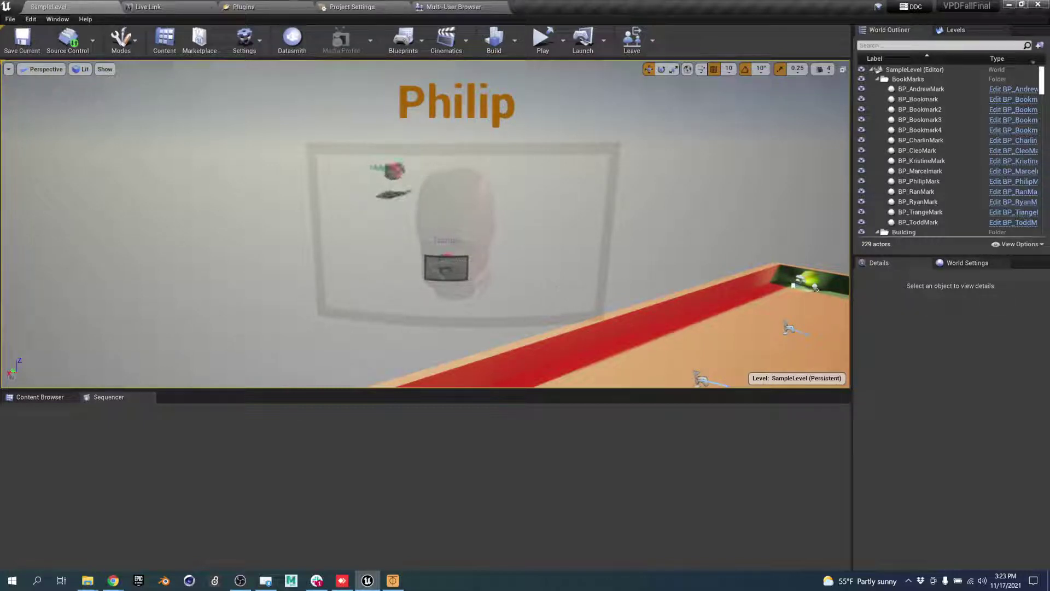
{"action": "right_click_drag", "start_coordinate": [426, 225], "coordinate": [577, 313]}
{"action": "key", "text": "d"}
{"action": "key", "text": "a"}
{"action": "key", "text": "s"}
{"action": "key", "text": "d"}
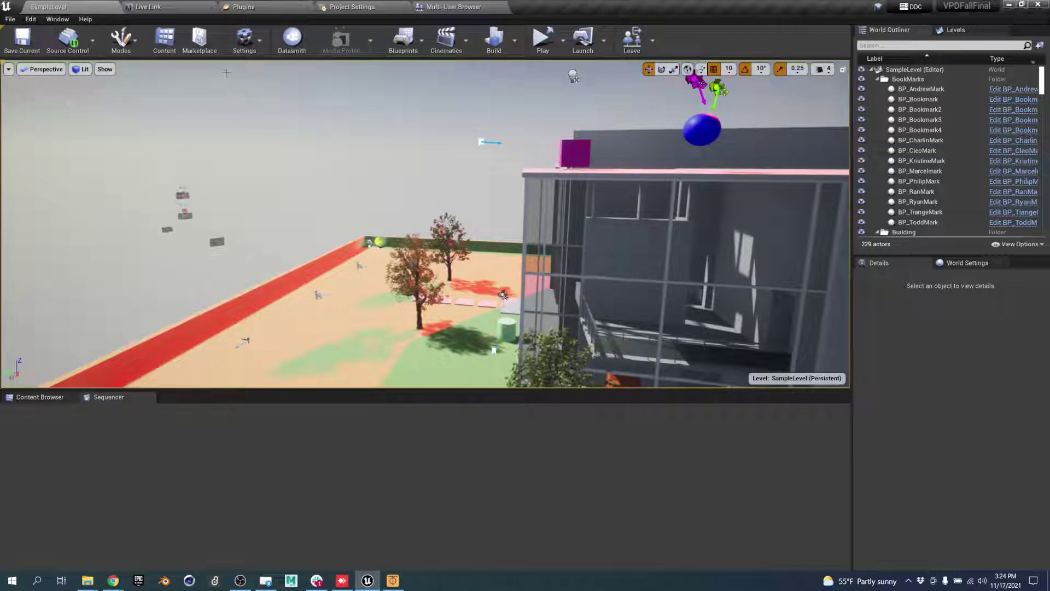
Create a new level from the VR-Basic template and move its pyramid along Y to about -310.
{"action": "left_click", "coordinate": [10, 20]}
{"action": "left_click", "coordinate": [36, 38]}
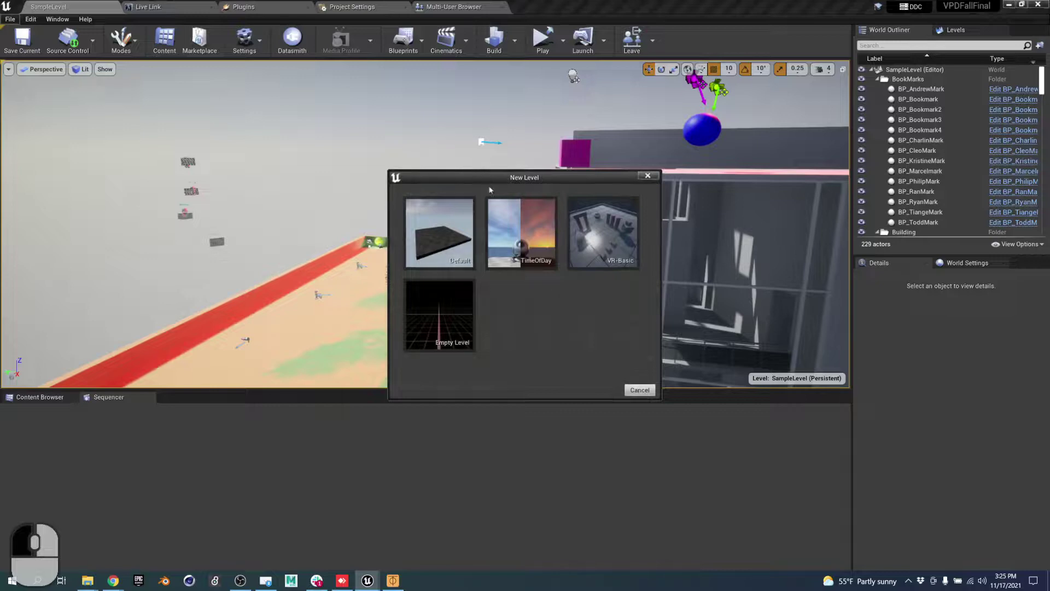
{"action": "left_click", "coordinate": [587, 238]}
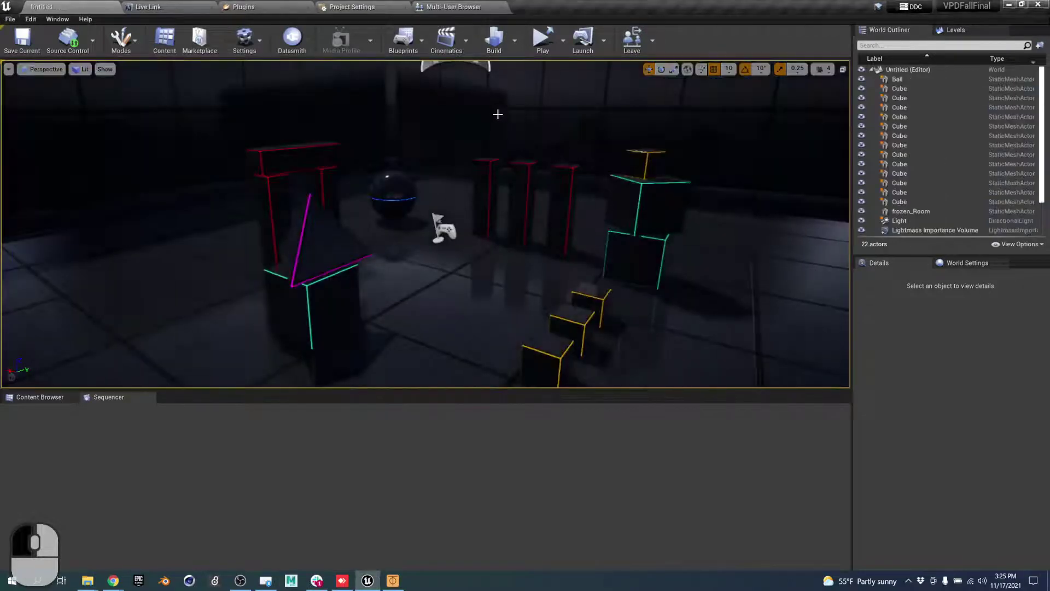
{"action": "left_click", "coordinate": [335, 233]}
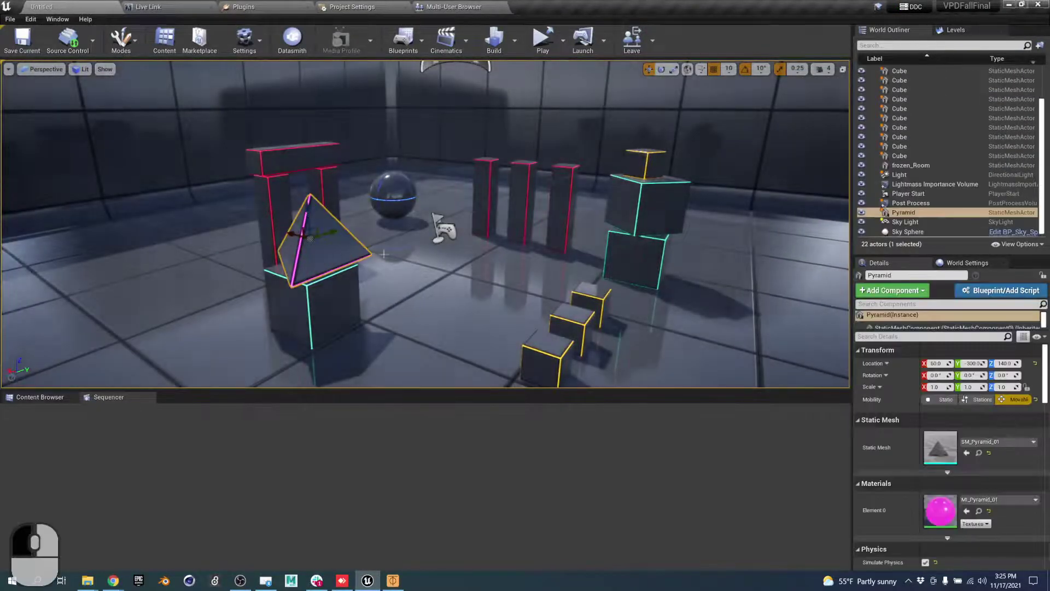
{"action": "left_click_drag", "start_coordinate": [336, 233], "coordinate": [327, 234]}
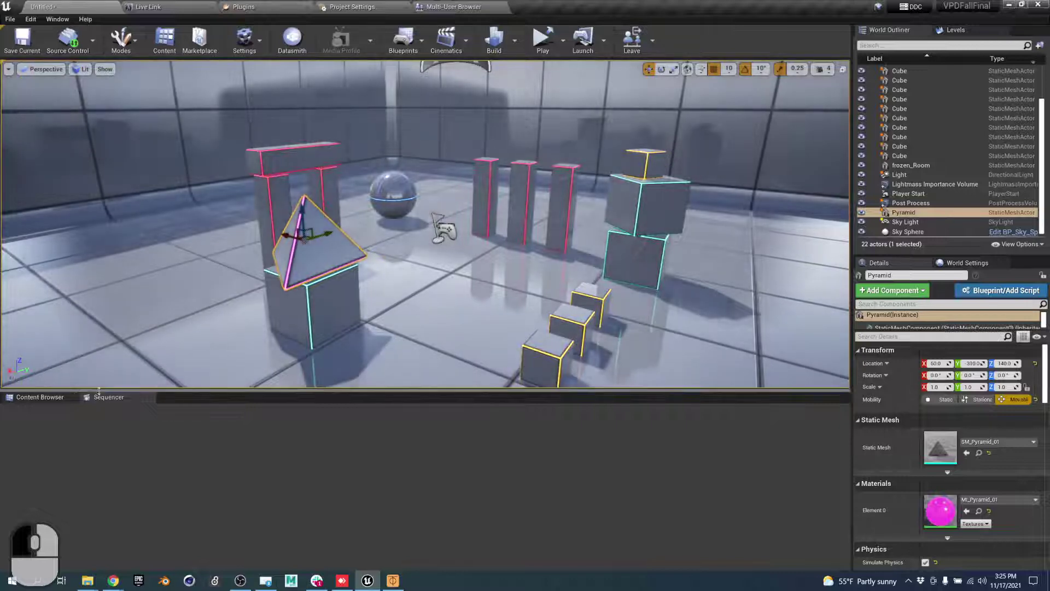
Save the new level as VRBasic in the Content/Assets/Maps folder.
{"action": "left_click", "coordinate": [60, 399]}
{"action": "left_click", "coordinate": [84, 412]}
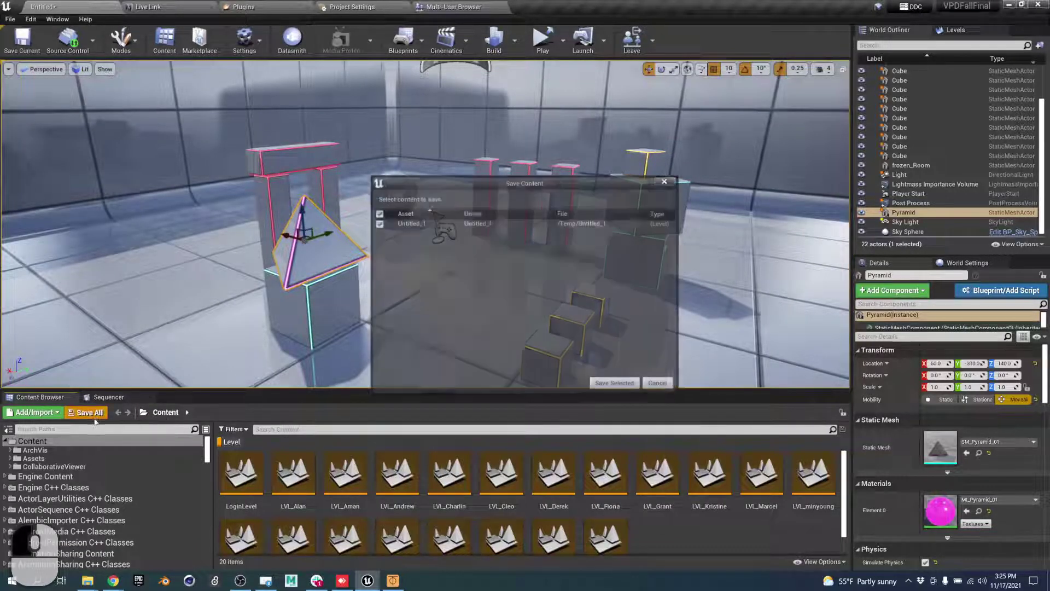
{"action": "left_click", "coordinate": [616, 384]}
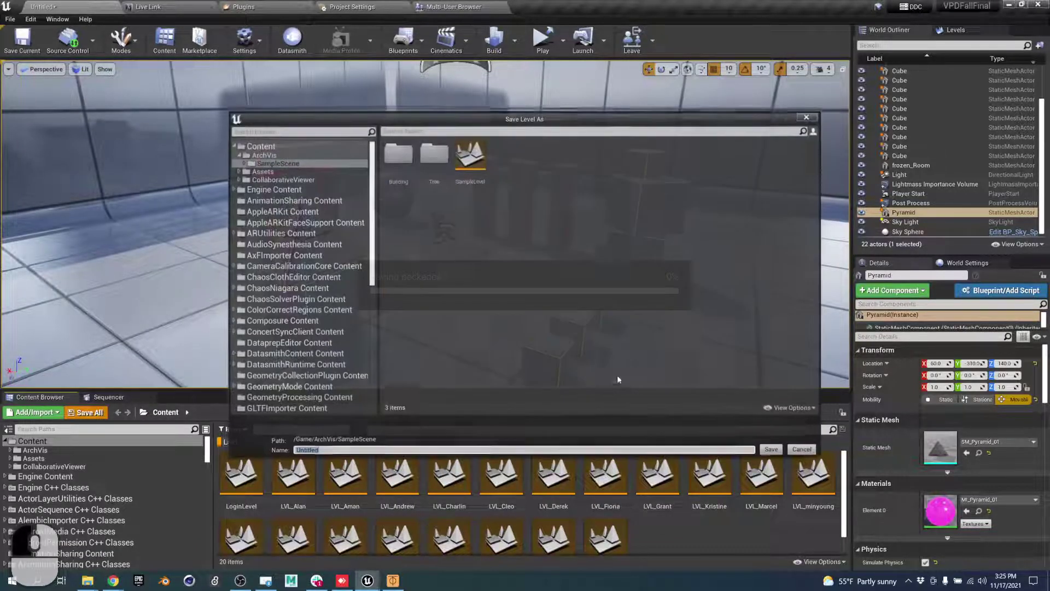
{"action": "left_click", "coordinate": [261, 171]}
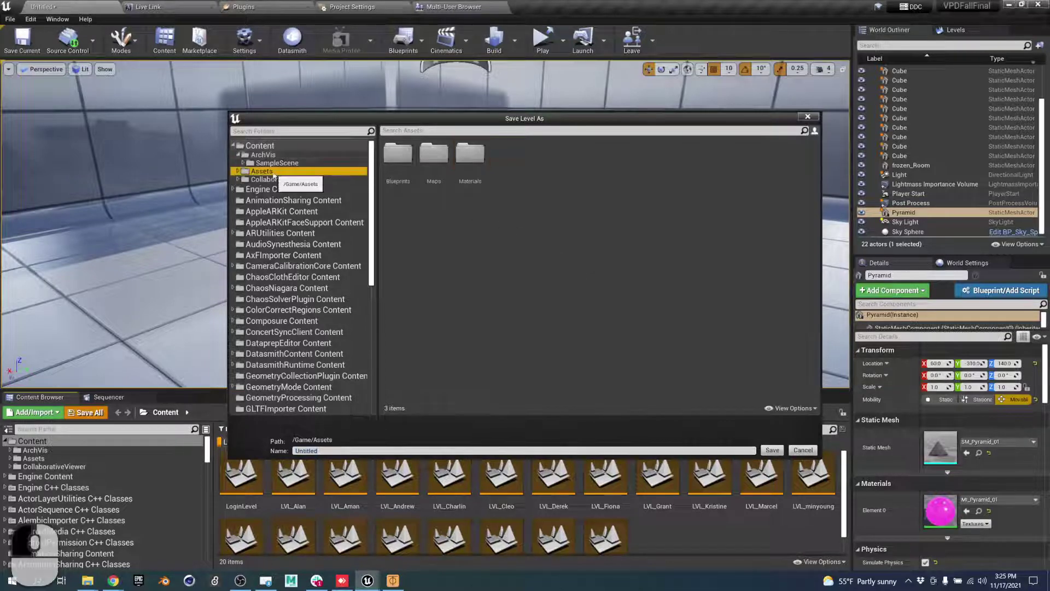
{"action": "left_click", "coordinate": [437, 163]}
{"action": "double_click", "coordinate": [438, 163]}
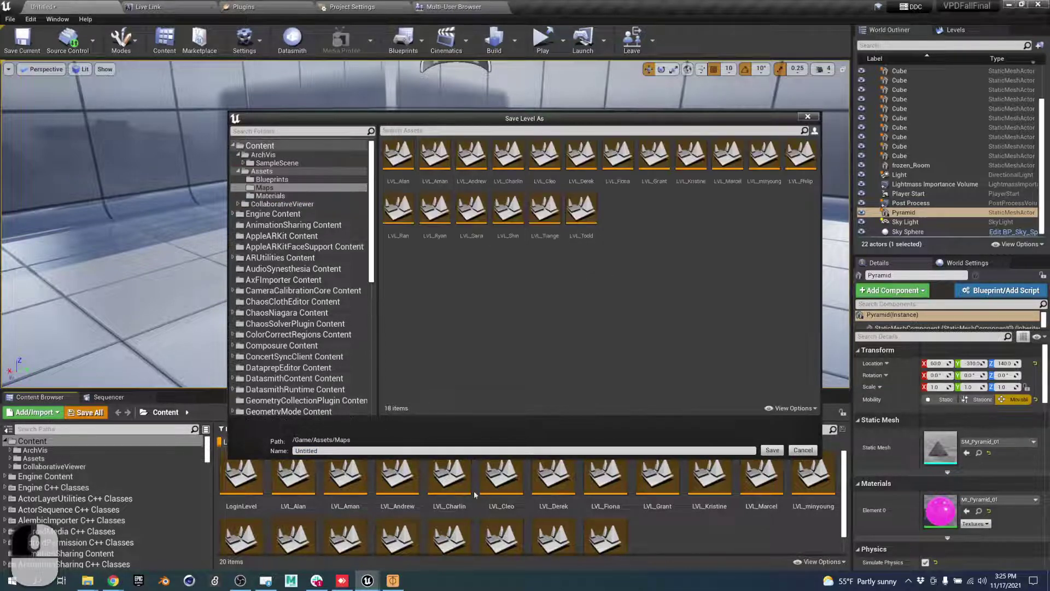
{"action": "left_click", "coordinate": [341, 451]}
{"action": "type", "text": "VRB"}
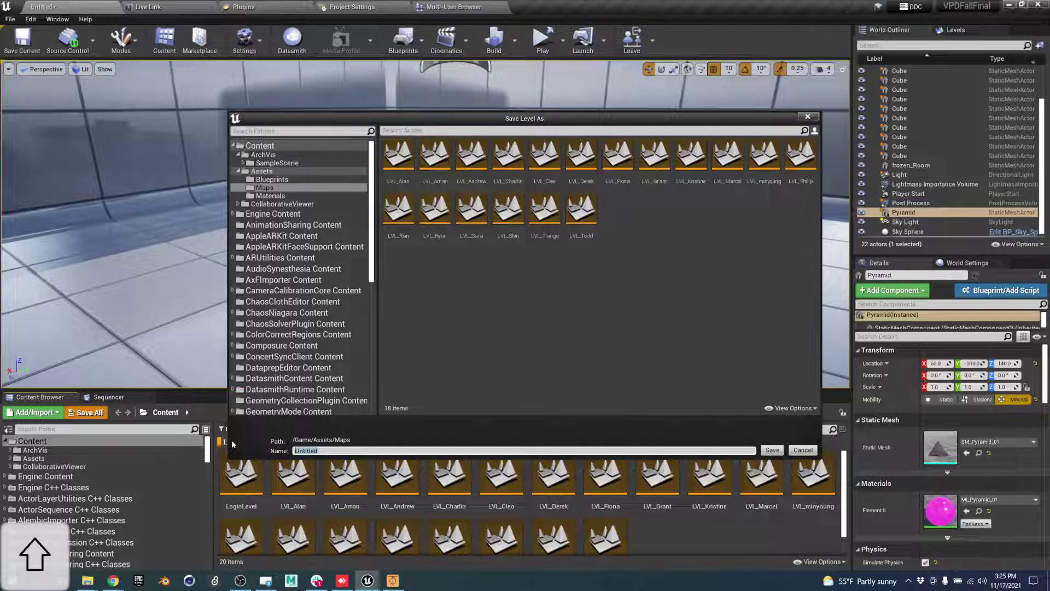
{"action": "type", "text": "asic"}
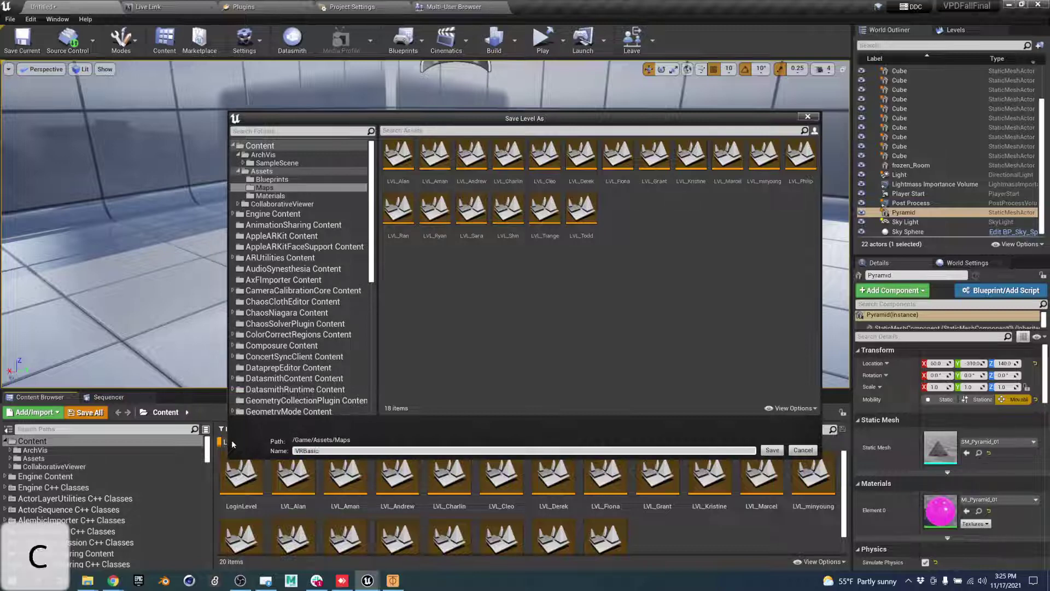
{"action": "key", "text": "Return"}
Look around the VRBasic level in the viewport to examine the other clients' live edits to its objects.
{"action": "right_click_drag", "start_coordinate": [492, 307], "coordinate": [273, 290]}
{"action": "key", "text": "d"}
{"action": "key", "text": "s"}
{"action": "right_click_drag", "start_coordinate": [484, 234], "coordinate": [361, 241]}
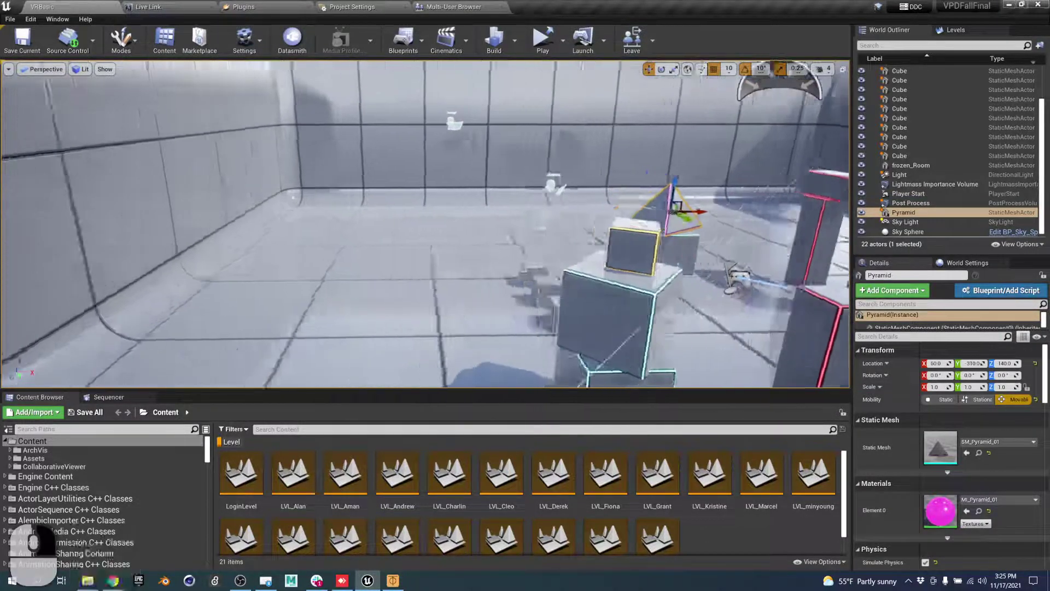
{"action": "key", "text": "s"}
{"action": "mouse_move", "coordinate": [619, 249]}
{"action": "right_mouse_down"}
{"action": "mouse_move", "coordinate": [667, 255]}
{"action": "mouse_move", "coordinate": [620, 241]}
{"action": "right_mouse_up"}
{"action": "key", "text": "s"}
{"action": "key", "text": "w"}
{"action": "key", "text": "d"}
{"action": "key", "text": "s"}
{"action": "key", "text": "d"}
{"action": "key", "text": "w"}
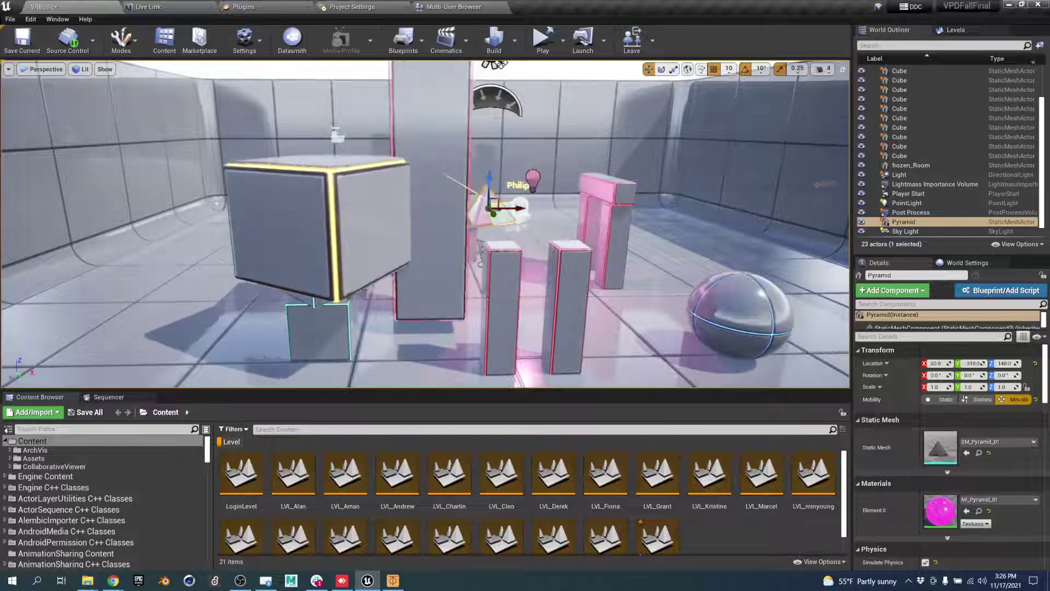
Review the session's clients and edit history, recheck the UDP Messaging settings, and find the Multi-User Browser entry among the developer tools.
{"action": "left_click", "coordinate": [450, 7]}
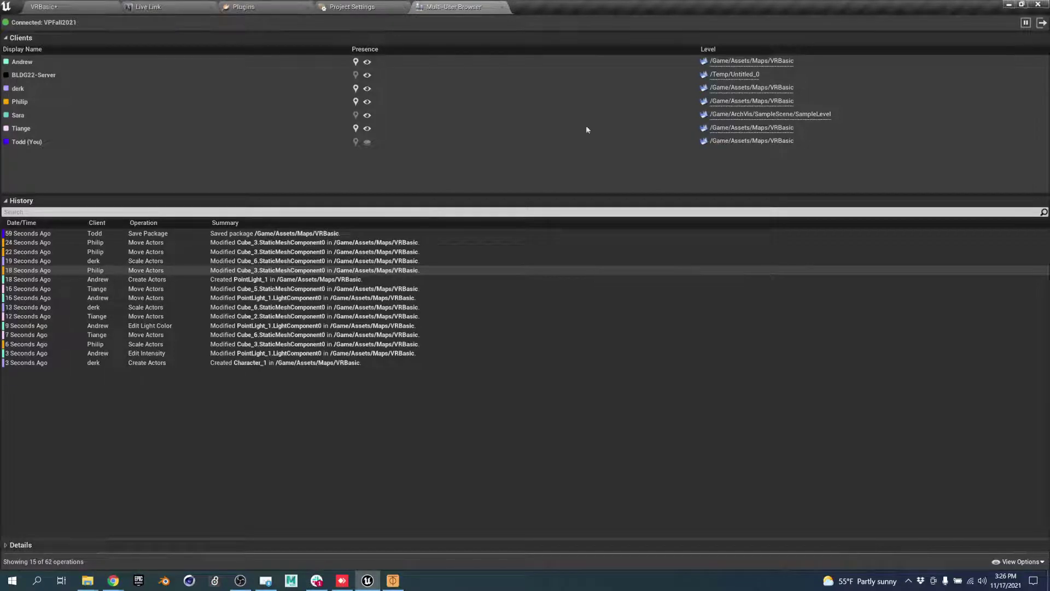
{"action": "left_click", "coordinate": [63, 6]}
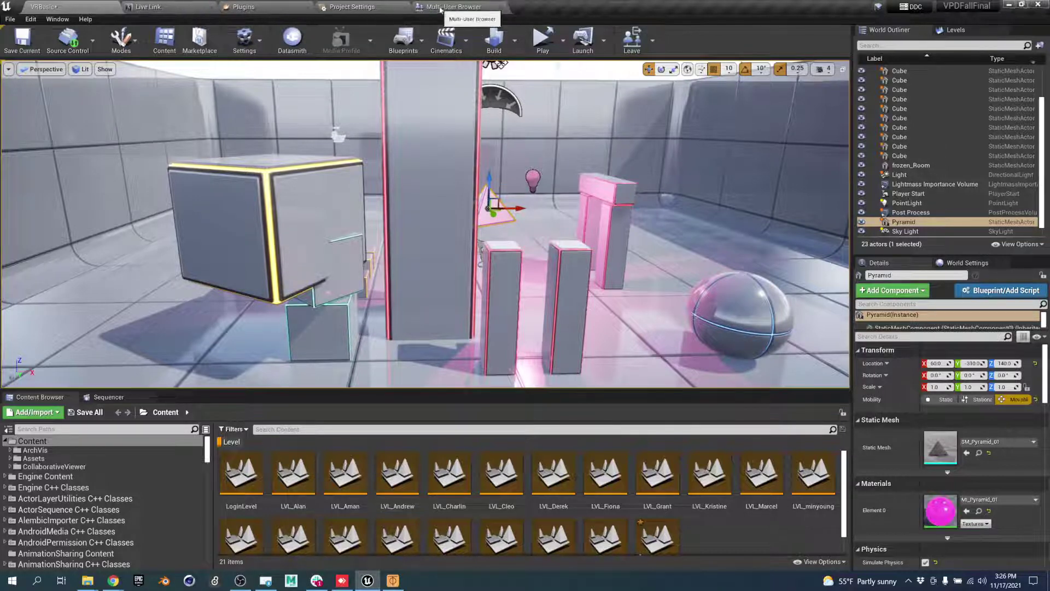
{"action": "left_click", "coordinate": [346, 8]}
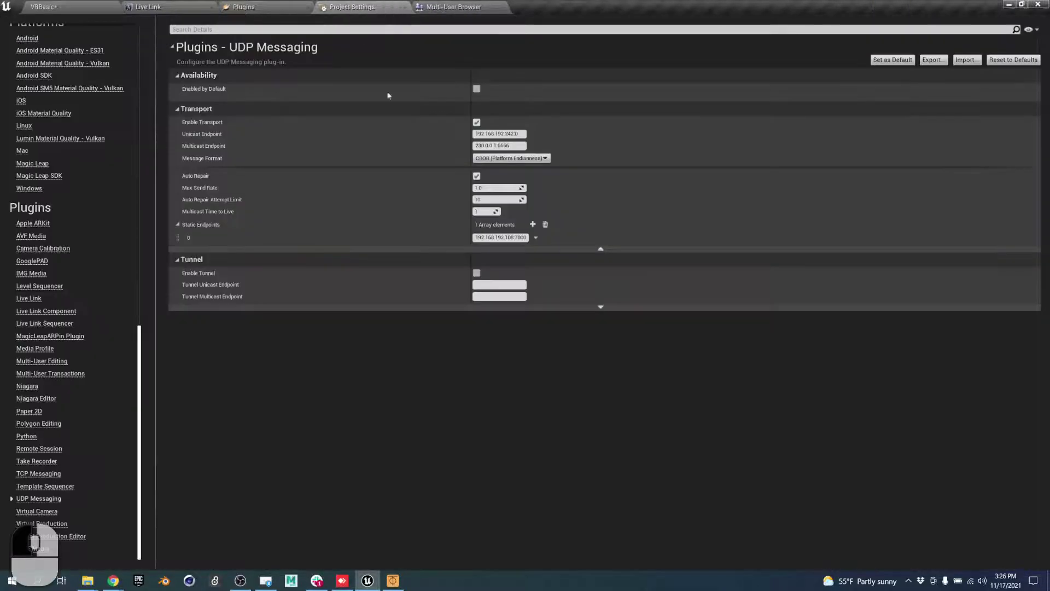
{"action": "left_click", "coordinate": [83, 6]}
{"action": "left_click", "coordinate": [58, 19]}
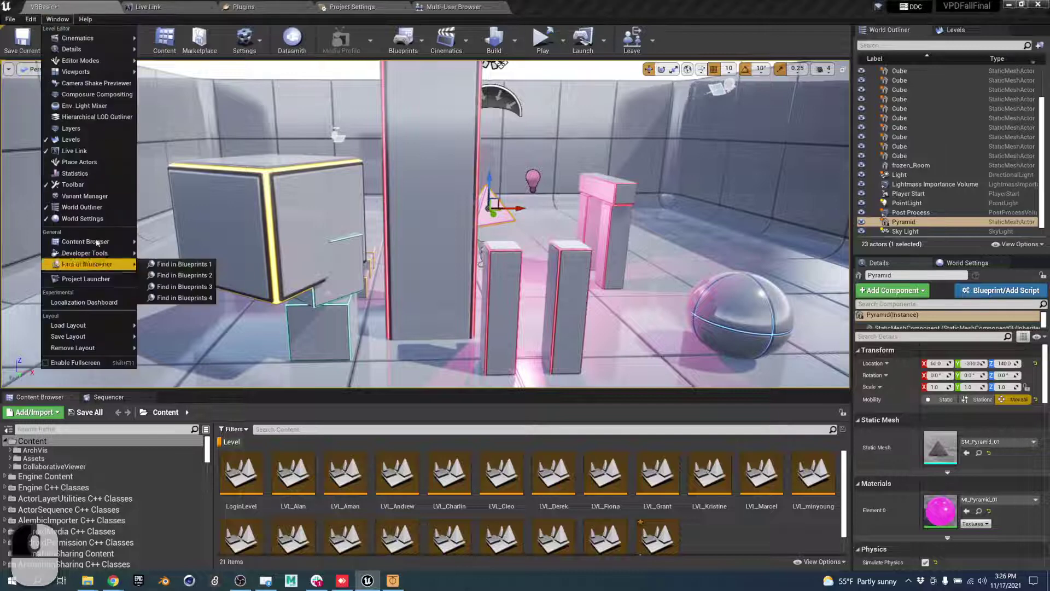
{"action": "mouse_move", "coordinate": [97, 259]}
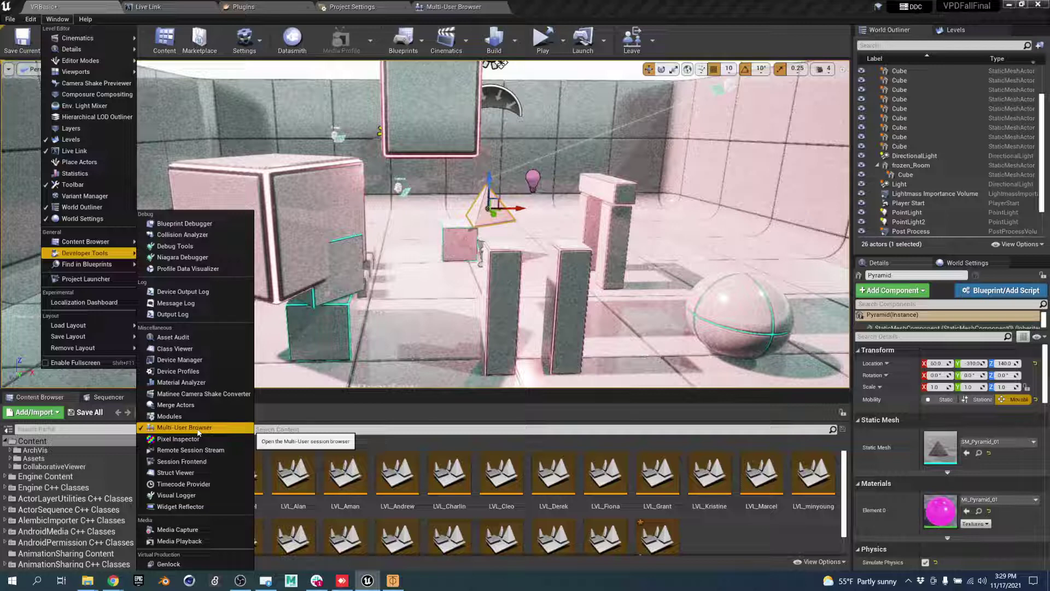
Select the frozen_Room mesh and repeatedly hide and unhide it, ending with it shown.
{"action": "left_click", "coordinate": [584, 222]}
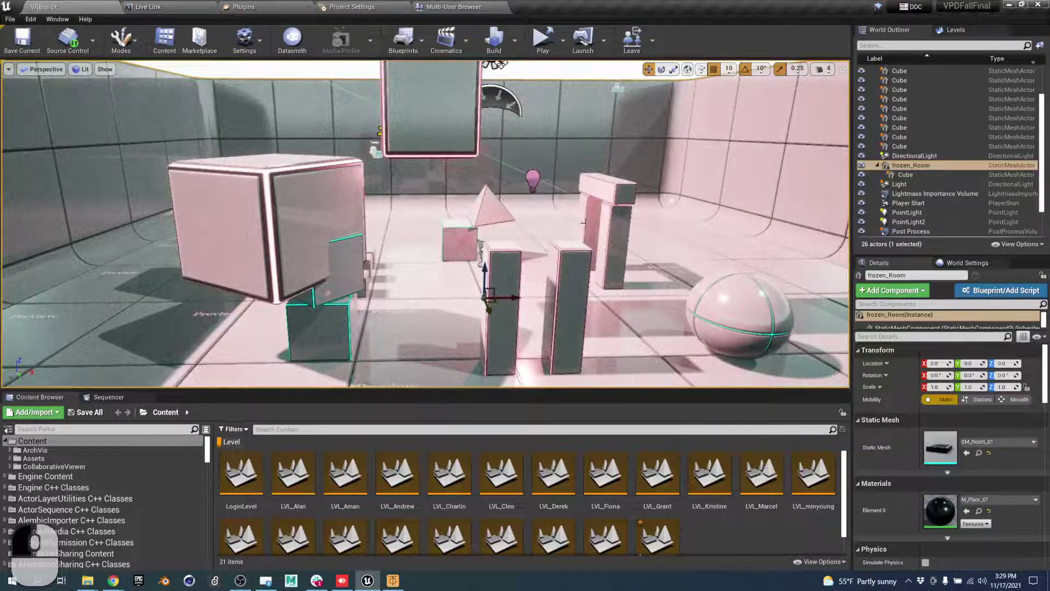
{"action": "mouse_move", "coordinate": [583, 222]}
{"action": "right_mouse_down"}
{"action": "mouse_move", "coordinate": [569, 217]}
{"action": "mouse_move", "coordinate": [593, 227]}
{"action": "right_mouse_up"}
{"action": "key", "text": "a"}
{"action": "key", "text": "s"}
{"action": "key", "text": "h"}
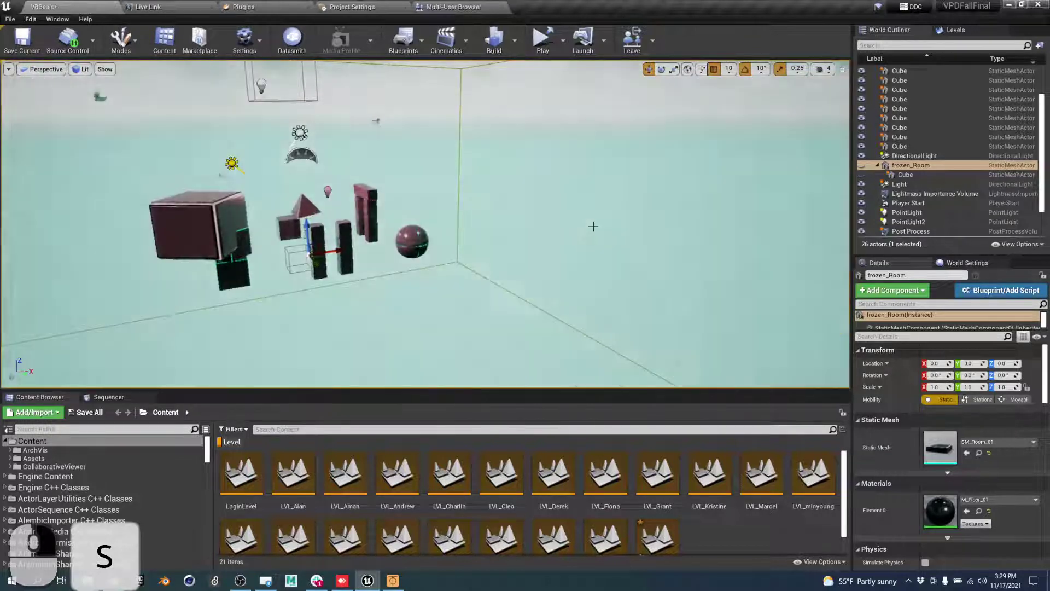
{"action": "key", "text": "ctrl+h"}
{"action": "key", "text": "h"}
{"action": "key", "text": "ctrl+h"}
{"action": "key", "text": "h"}
{"action": "key", "text": "ctrl+h"}
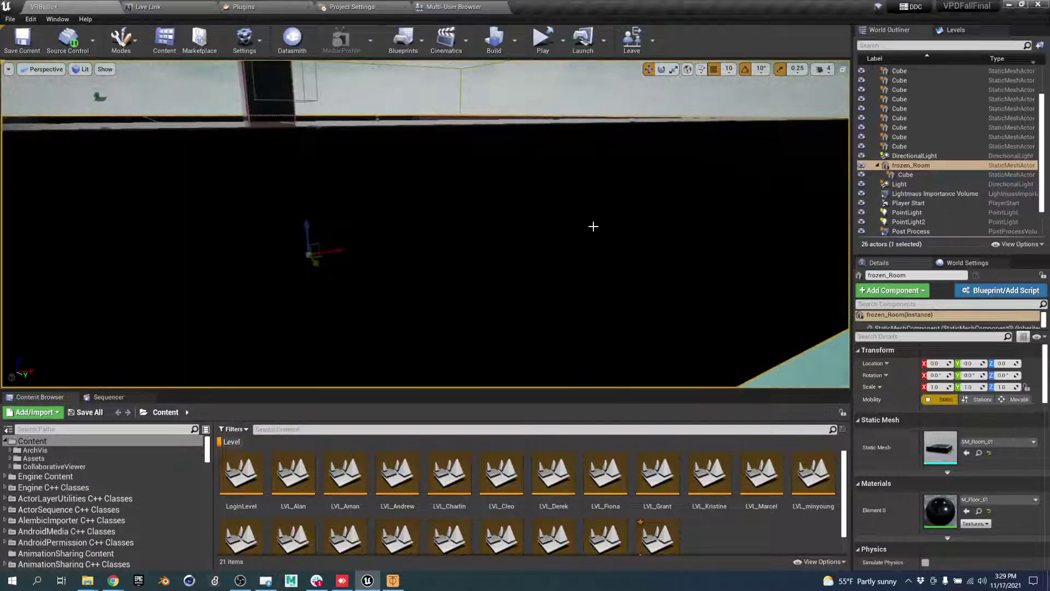
{"action": "key", "text": "h"}
{"action": "key", "text": "ctrl+h"}
{"action": "key", "text": "h"}
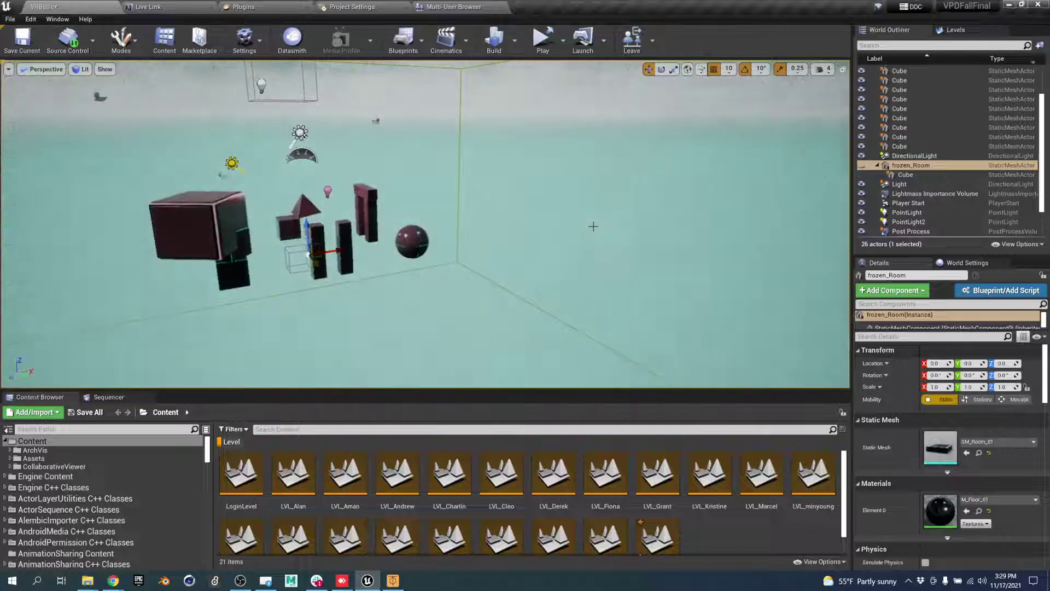
{"action": "key", "text": "ctrl+h"}
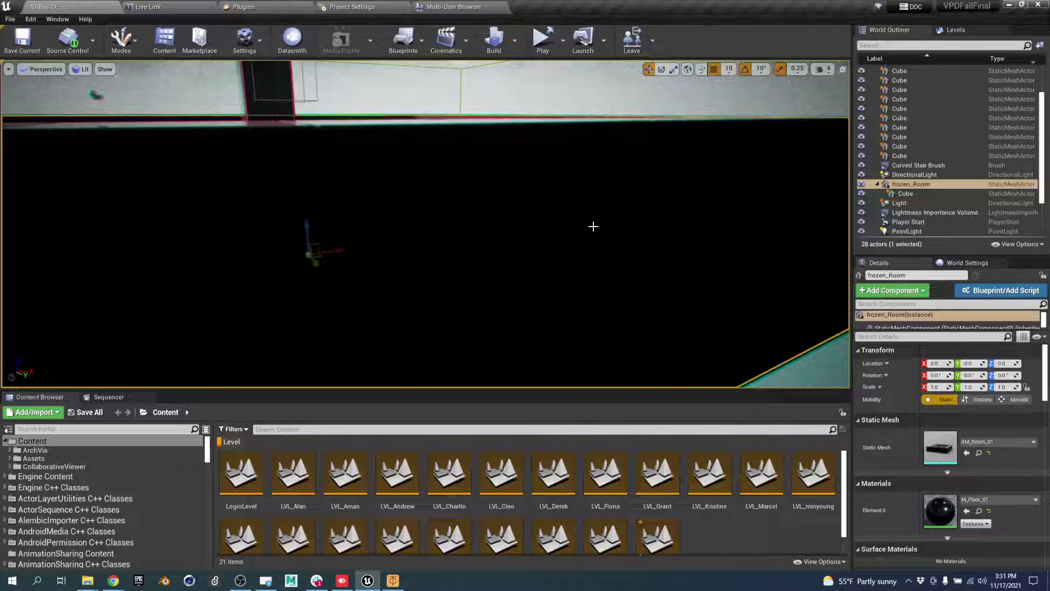
Look over the frozen_Room mesh and its objects from outside and above in the viewport.
{"action": "right_click_drag", "start_coordinate": [607, 237], "coordinate": [607, 237]}
{"action": "key", "text": "s"}
{"action": "key", "text": "s"}
{"action": "key", "text": "e"}
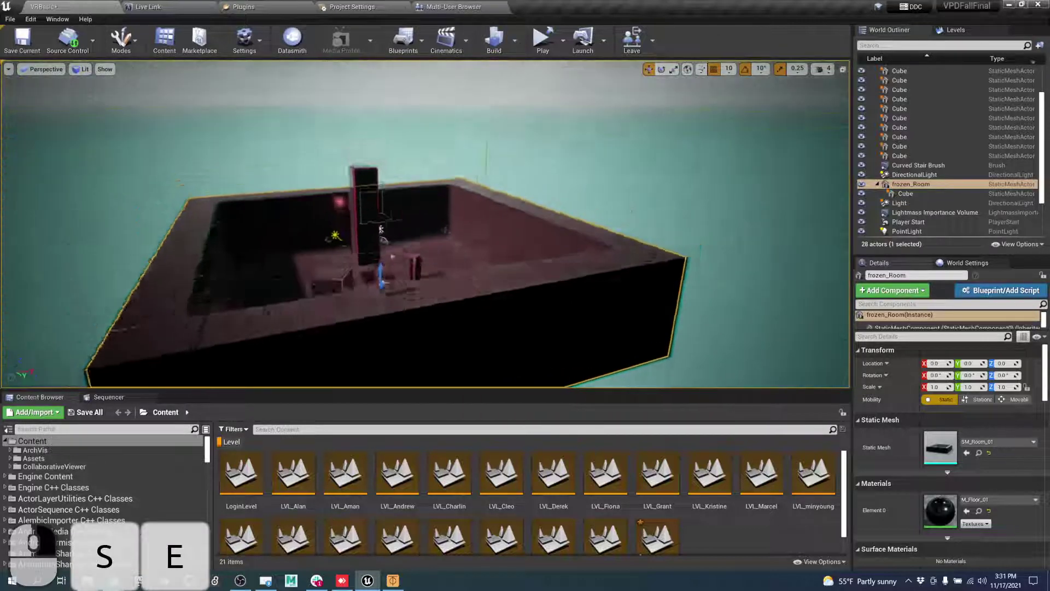
{"action": "key", "text": "w"}
{"action": "right_click_drag", "start_coordinate": [529, 158], "coordinate": [566, 159]}
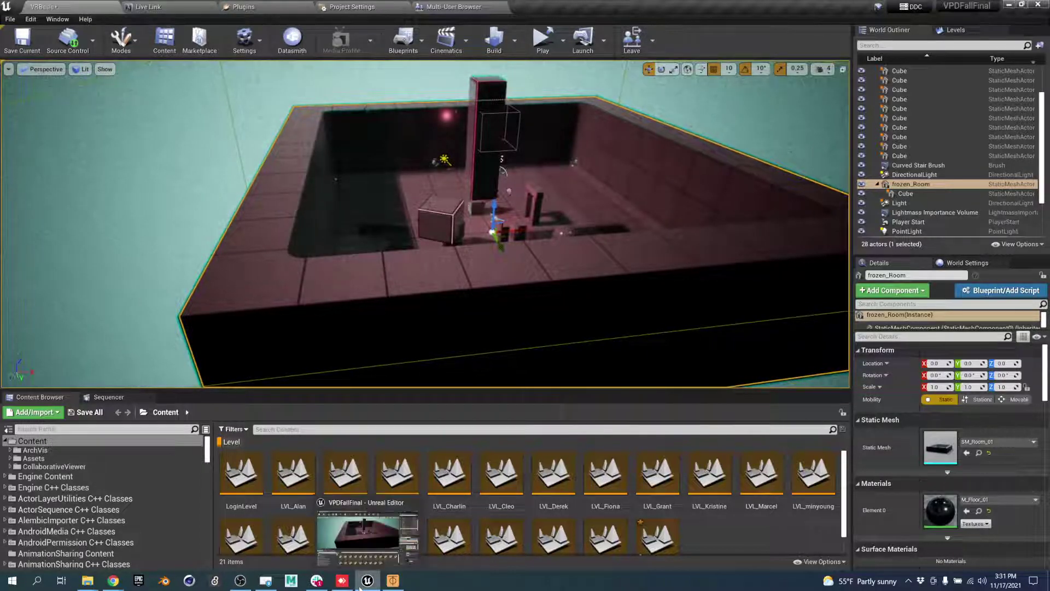
Switch to Chrome, bring up the Multi-User Editing Fall 2021 presentation, and select its web address.
{"action": "left_click", "coordinate": [113, 579]}
{"action": "left_click", "coordinate": [145, 540]}
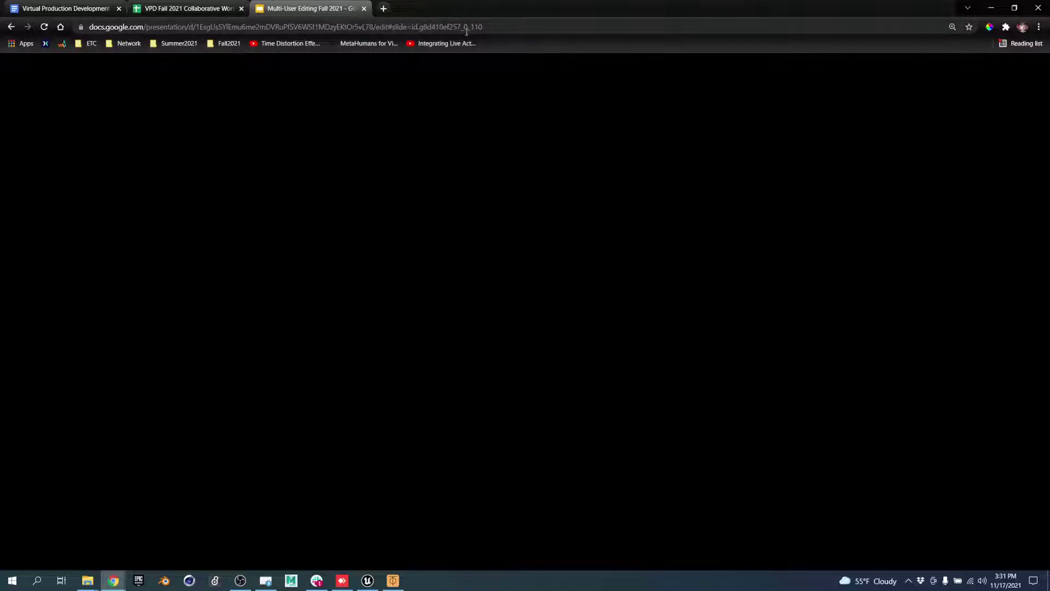
{"action": "left_click", "coordinate": [155, 193]}
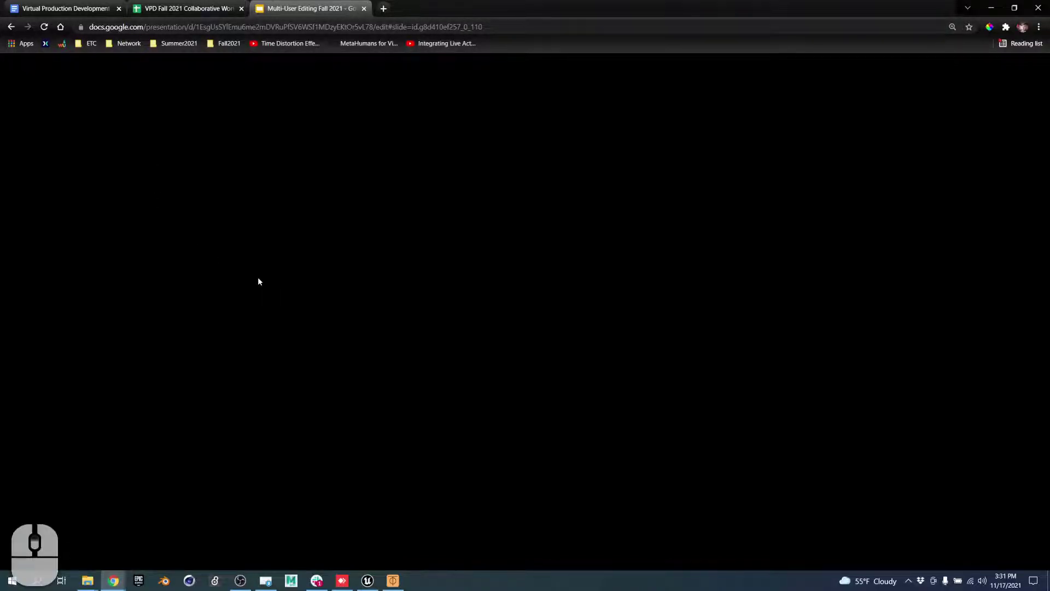
{"action": "left_click", "coordinate": [604, 277]}
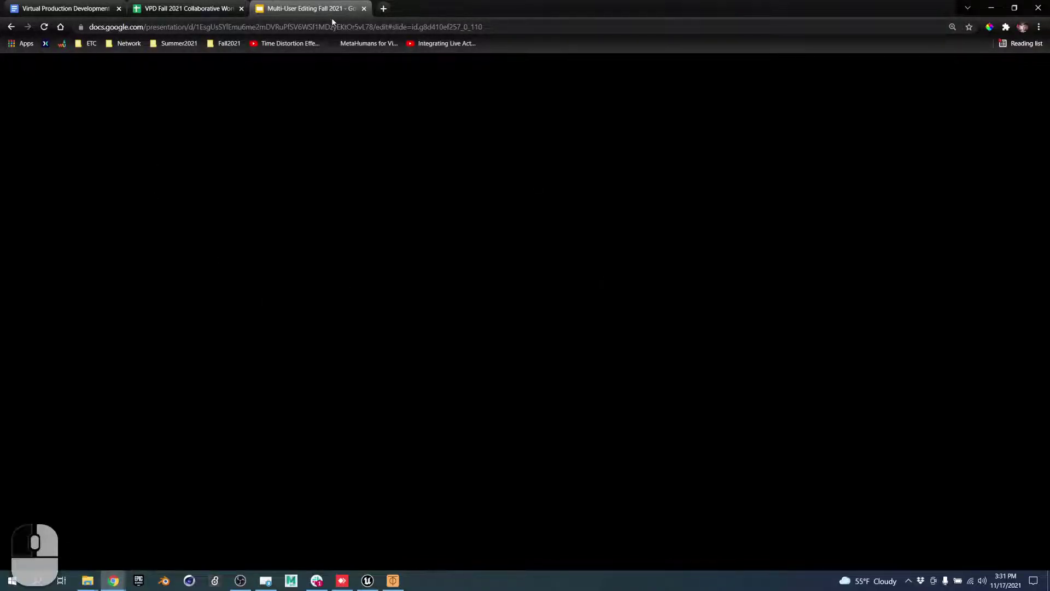
{"action": "left_click", "coordinate": [390, 29]}
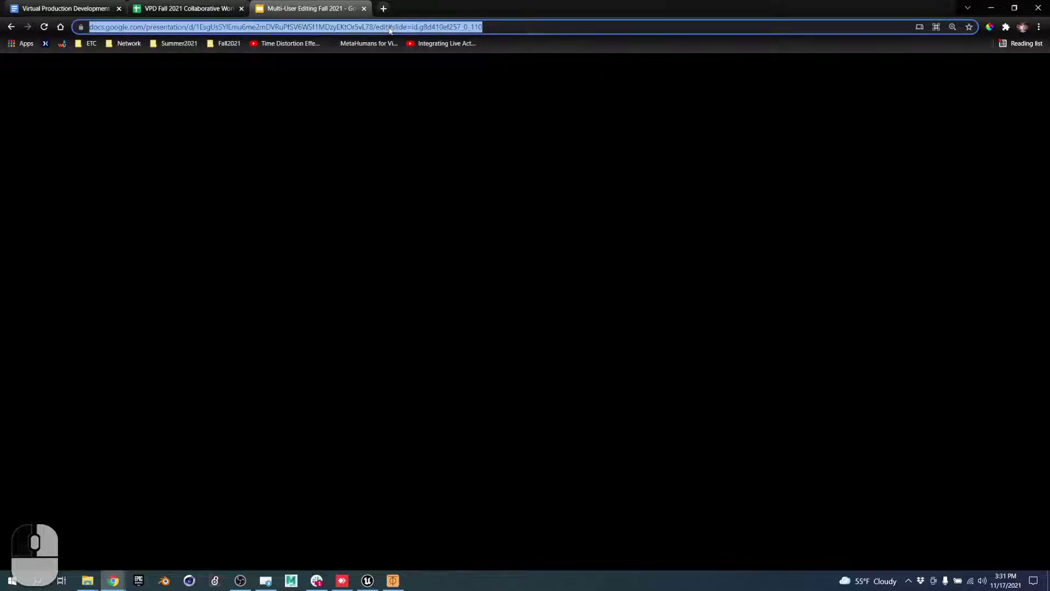
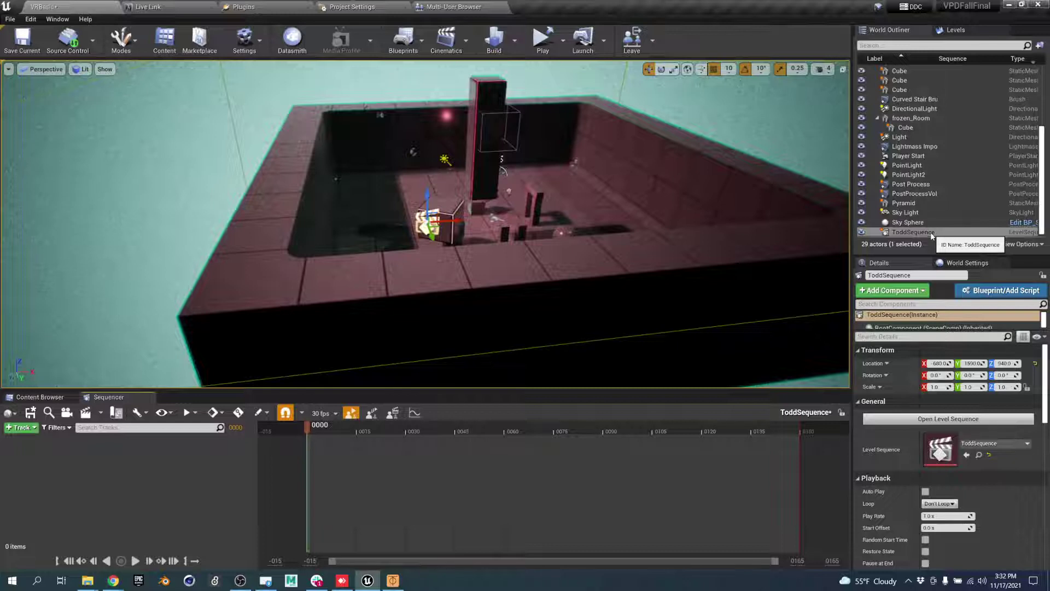
Put the selected level sequence actor into a new World Outliner folder named 00_Sequences.
{"action": "left_click", "coordinate": [1039, 46]}
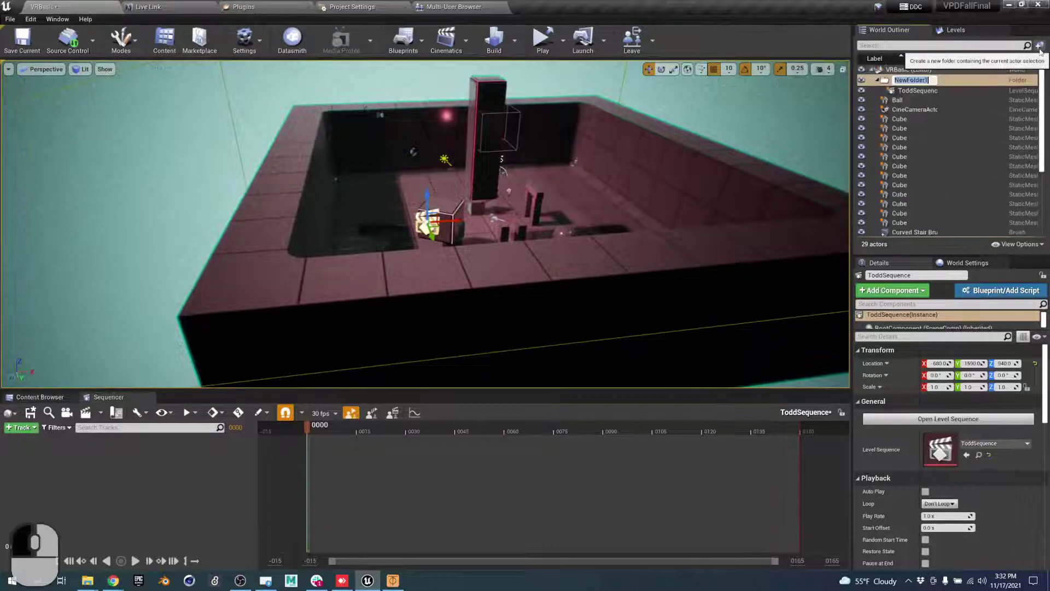
{"action": "type", "text": "00_Sequen"}
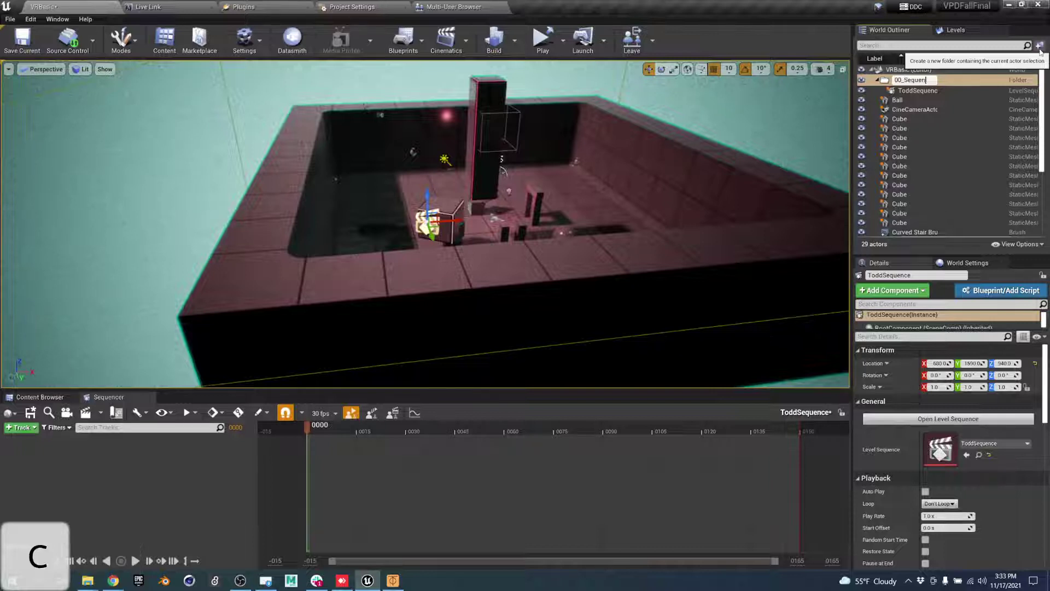
{"action": "type", "text": "ces"}
{"action": "key", "text": "Return"}
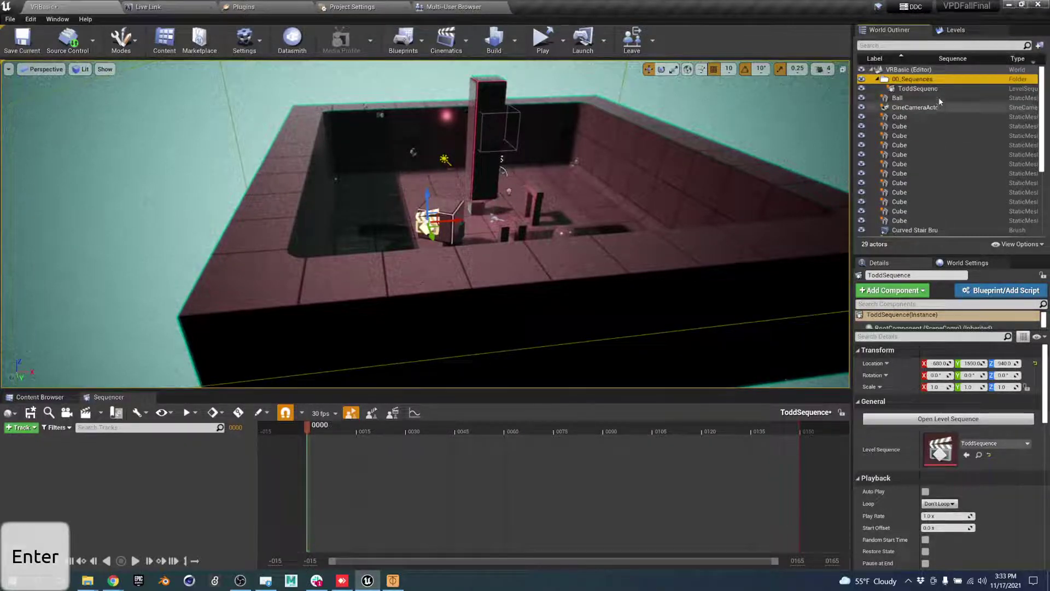
Open the level sequence stored in the 00_Sequences folder for editing and check the level's list of existing cinematics.
{"action": "left_click", "coordinate": [919, 88]}
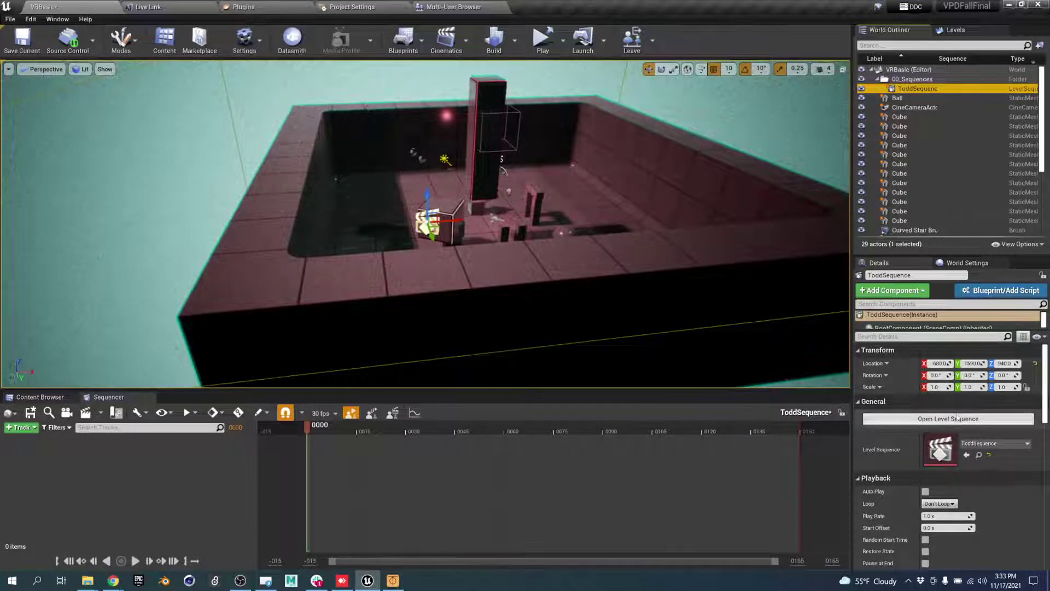
{"action": "left_click", "coordinate": [956, 418]}
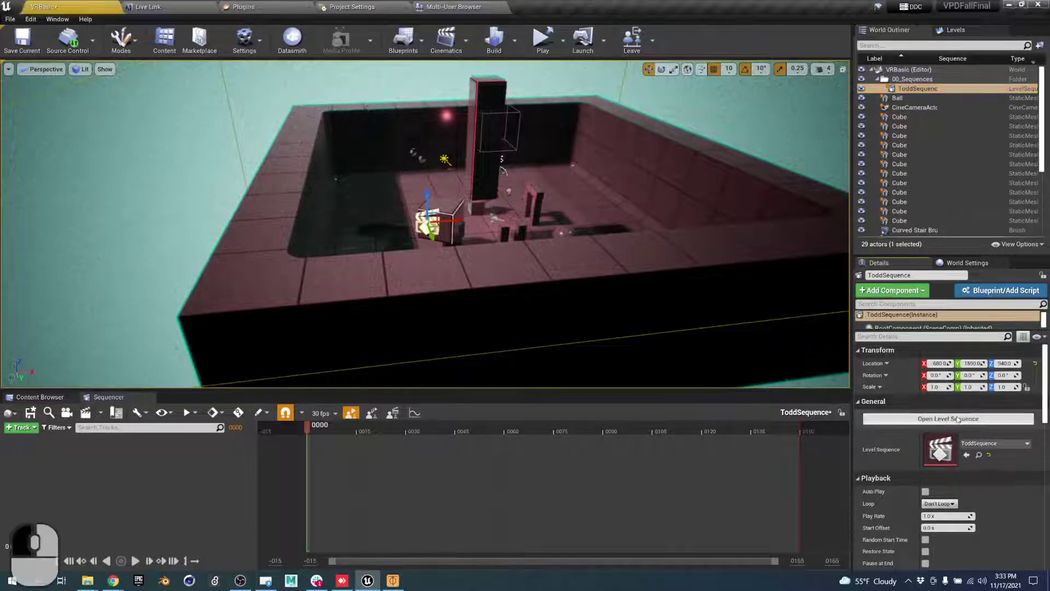
{"action": "left_click", "coordinate": [470, 45]}
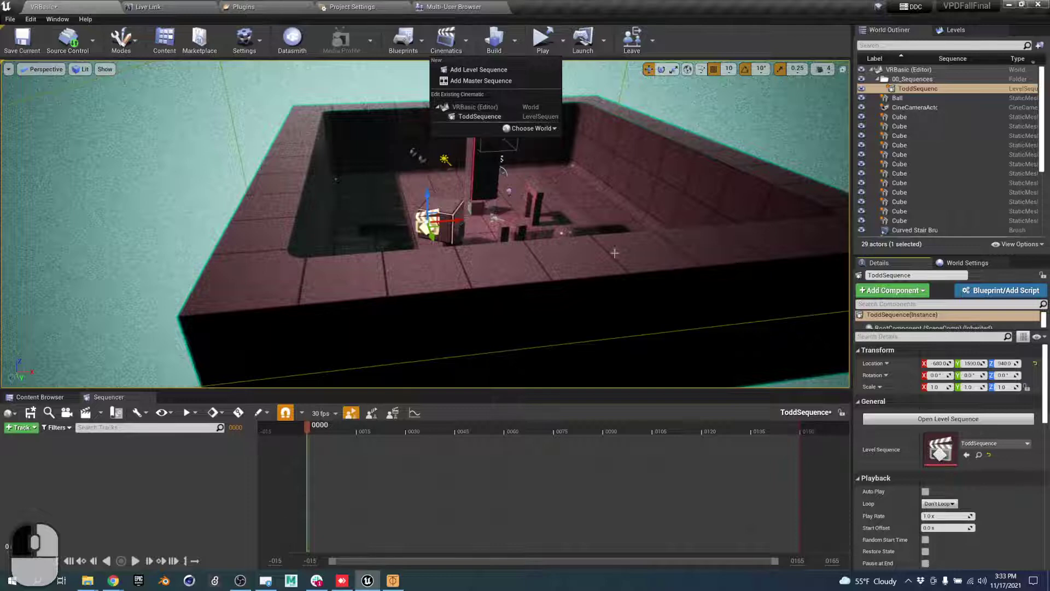
{"action": "left_click", "coordinate": [604, 219]}
Look around inside the room and review the Multi-User session's clients and edit history.
{"action": "right_click_drag", "start_coordinate": [569, 227], "coordinate": [259, 4]}
{"action": "key", "text": "w"}
{"action": "key", "text": "d"}
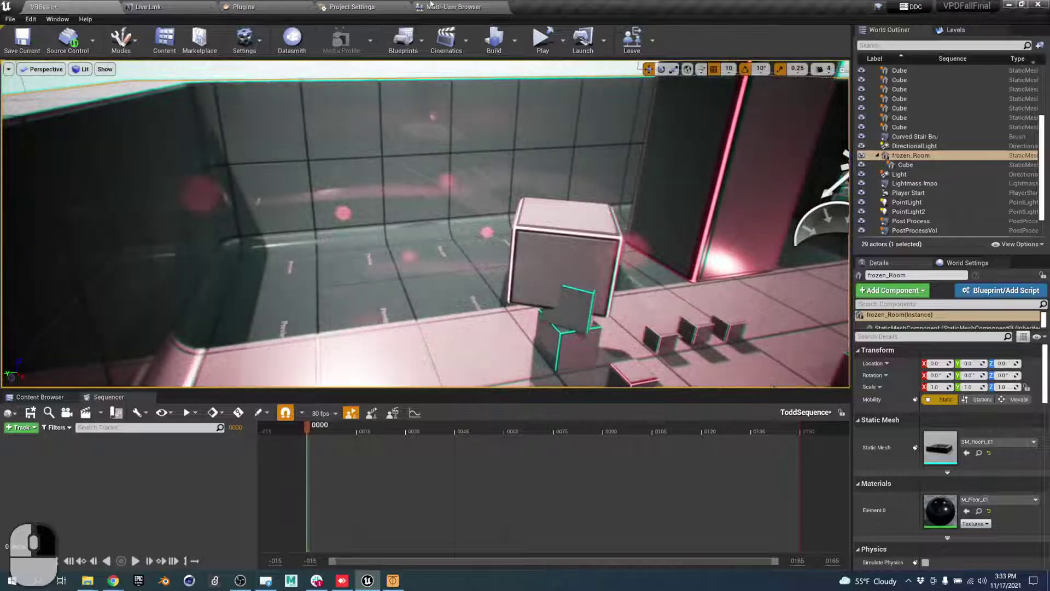
{"action": "left_click", "coordinate": [447, 7]}
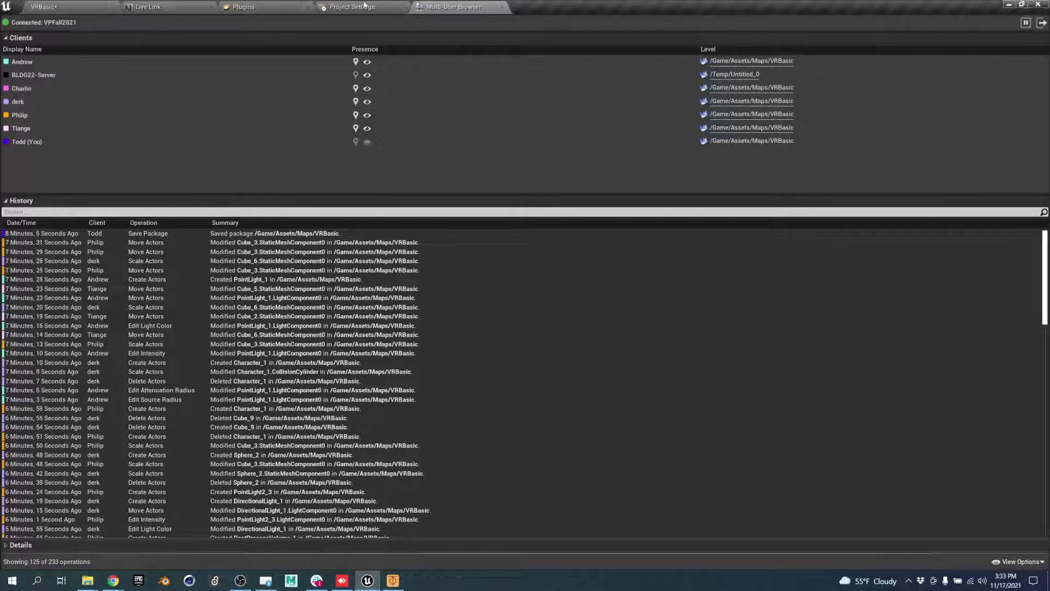
{"action": "left_click", "coordinate": [365, 6]}
{"action": "left_click", "coordinate": [92, 4]}
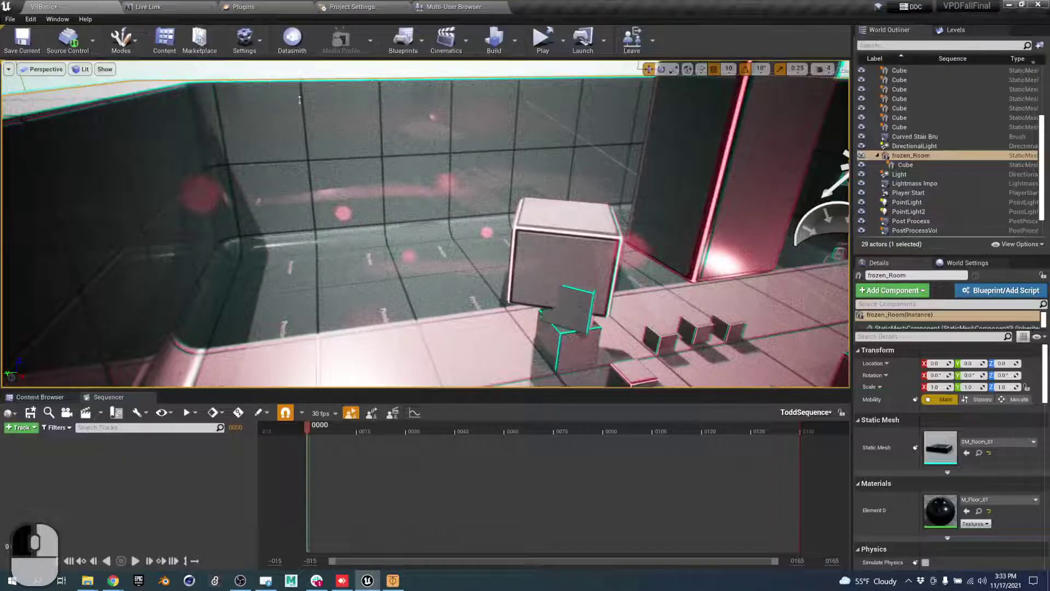
{"action": "key", "text": "a"}
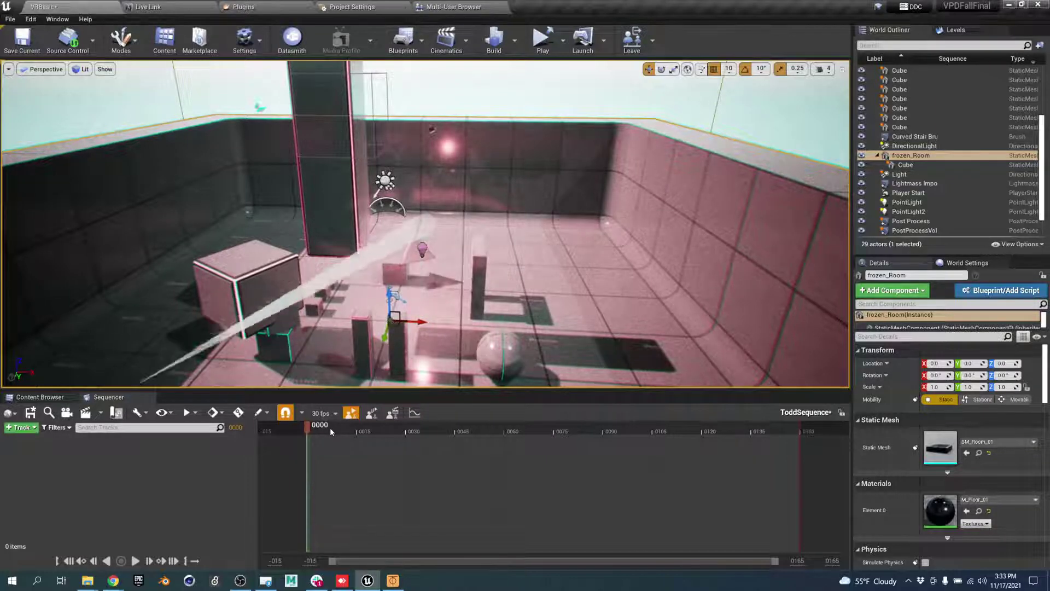
Scrub the playhead back and forth along the empty level sequence's timeline.
{"action": "left_click_drag", "start_coordinate": [330, 431], "coordinate": [538, 442]}
{"action": "mouse_move", "coordinate": [463, 435]}
{"action": "left_mouse_down"}
{"action": "mouse_move", "coordinate": [575, 433]}
{"action": "mouse_move", "coordinate": [477, 434]}
{"action": "left_mouse_up"}
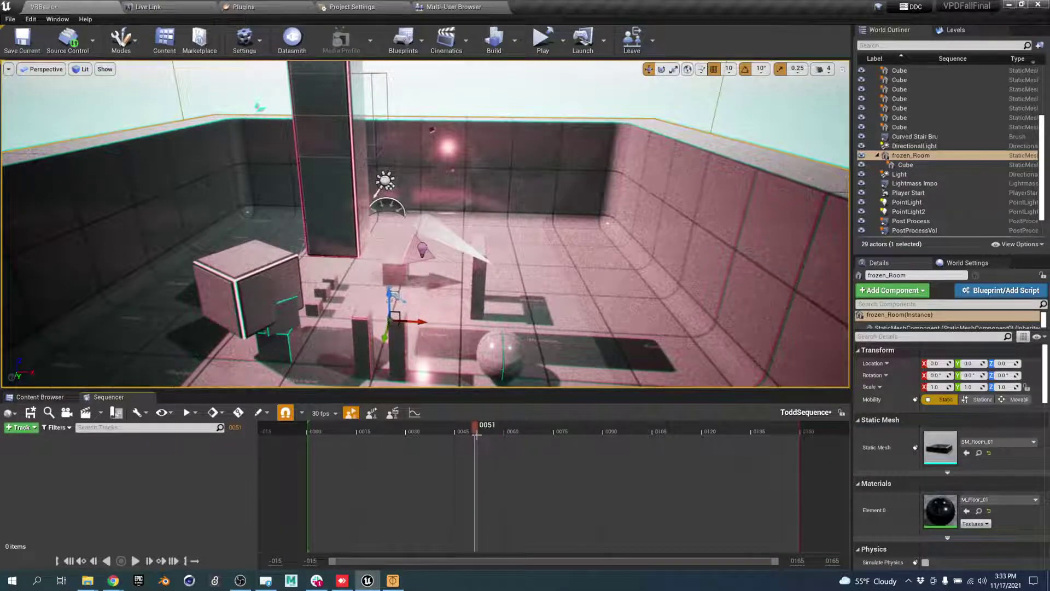
{"action": "left_click_drag", "start_coordinate": [478, 432], "coordinate": [401, 432]}
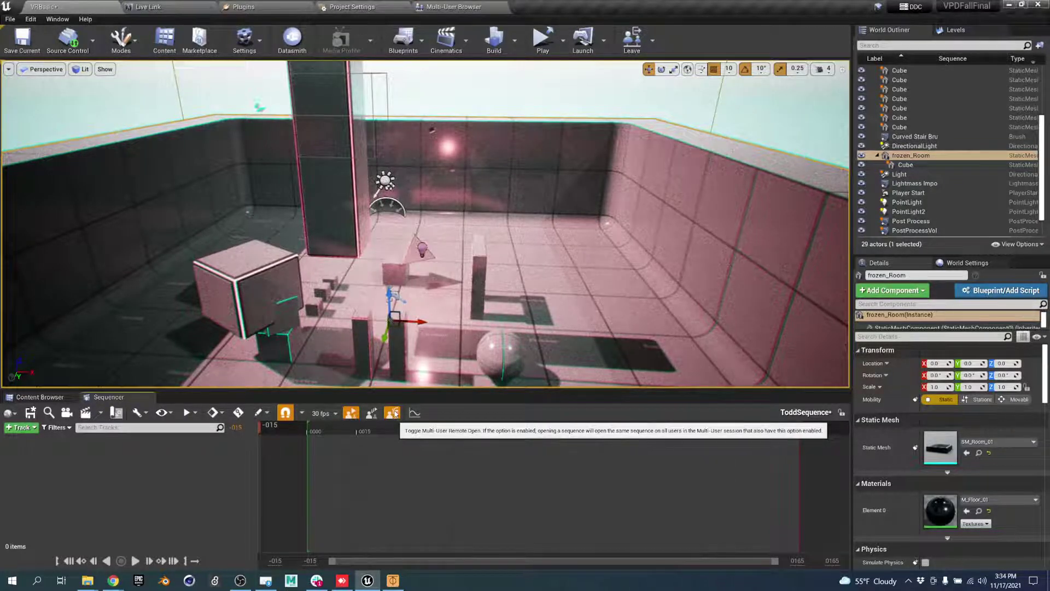
With Multi-User Remote Open enabled, close and reopen the level sequence several times to test opening it for the other clients.
{"action": "left_click", "coordinate": [150, 398]}
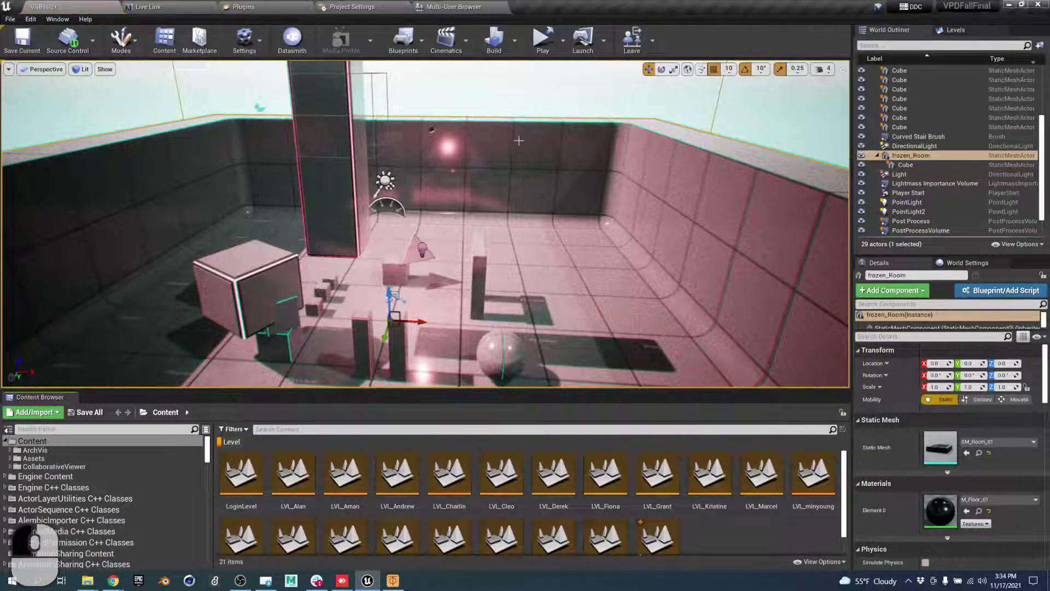
{"action": "left_click", "coordinate": [448, 48]}
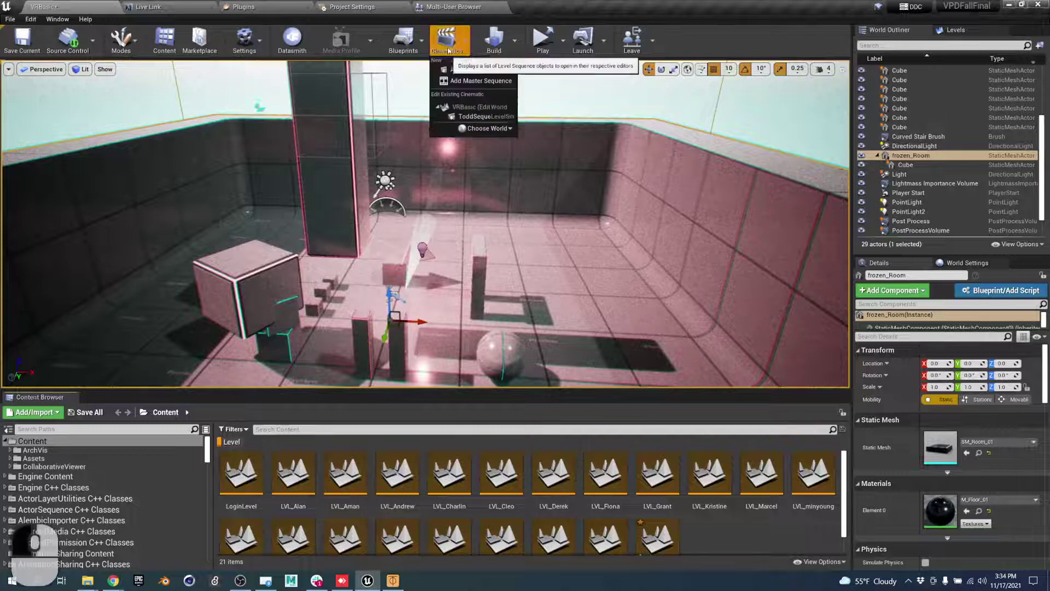
{"action": "left_click", "coordinate": [479, 117]}
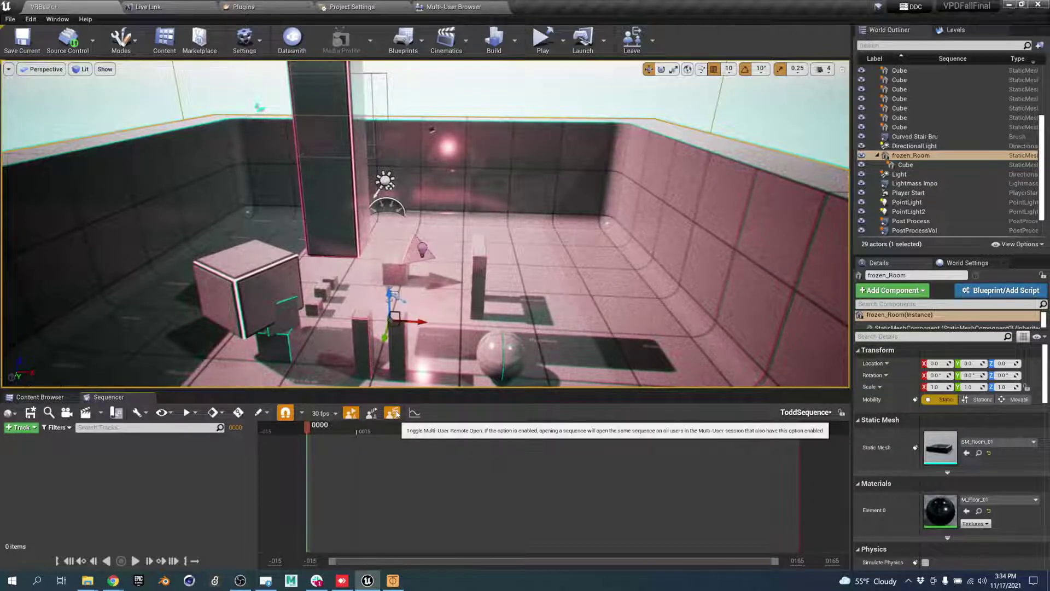
{"action": "left_click", "coordinate": [149, 397]}
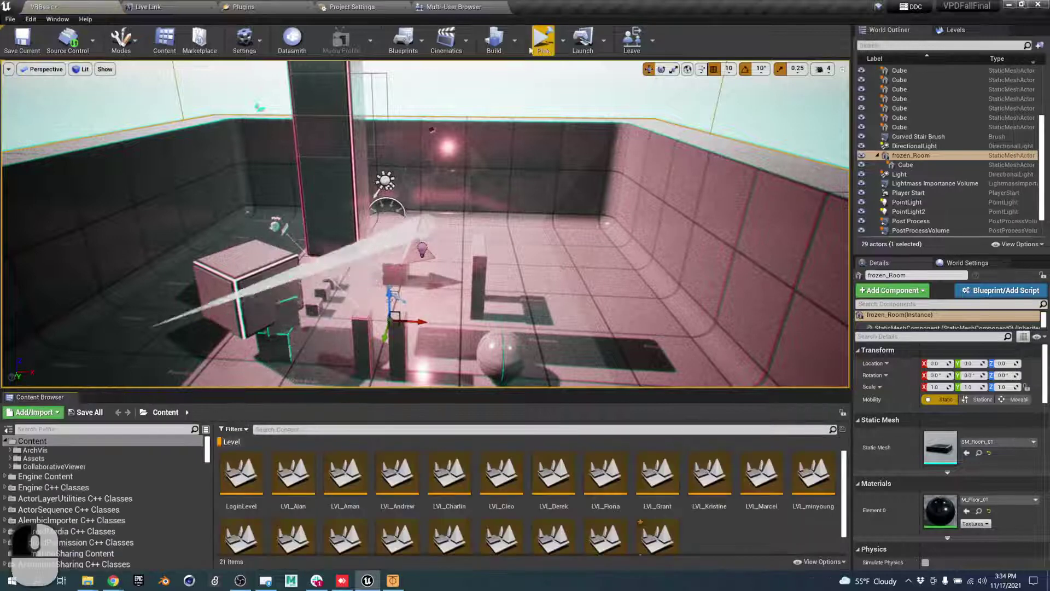
{"action": "left_click", "coordinate": [429, 51]}
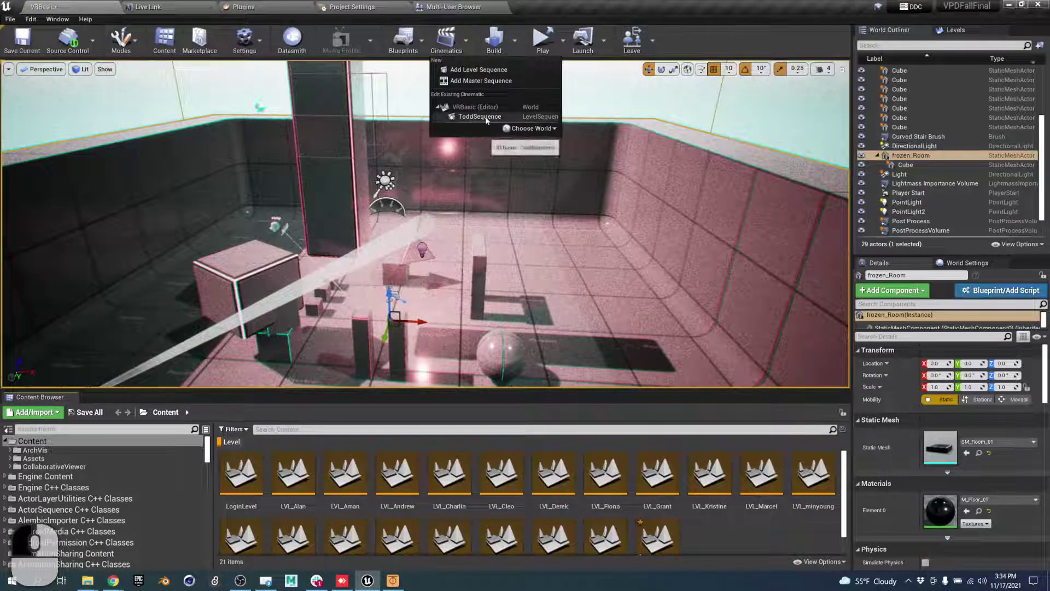
{"action": "left_click", "coordinate": [484, 128]}
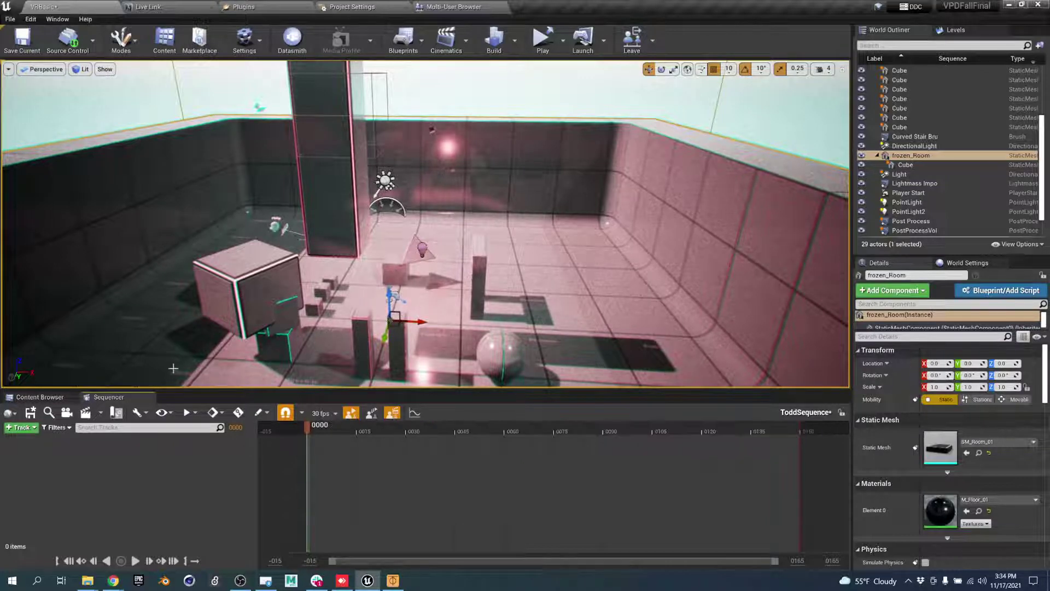
{"action": "left_click", "coordinate": [143, 397]}
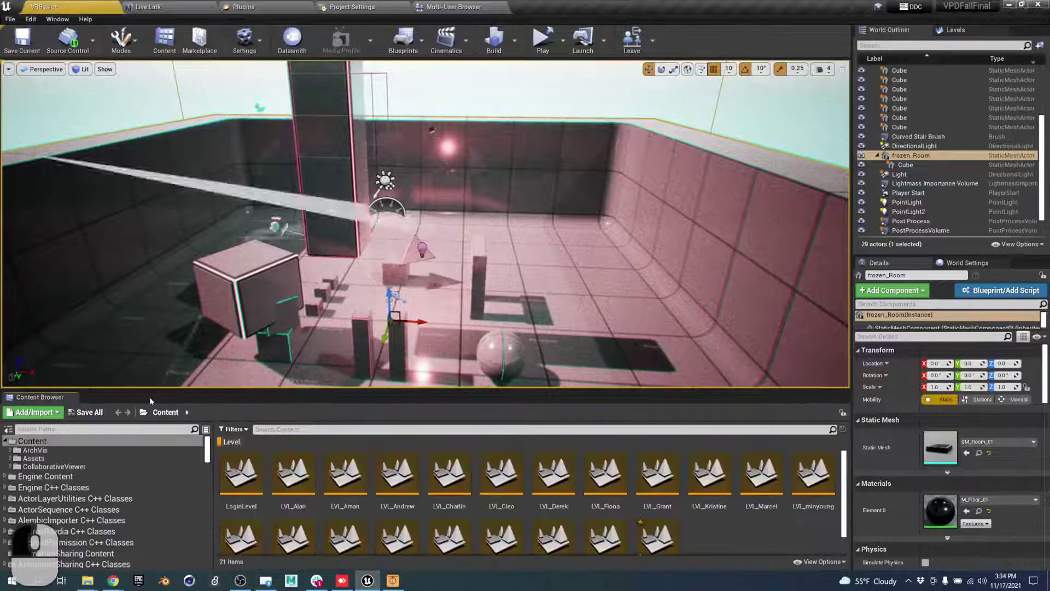
{"action": "left_click", "coordinate": [446, 40]}
{"action": "left_click", "coordinate": [478, 113]}
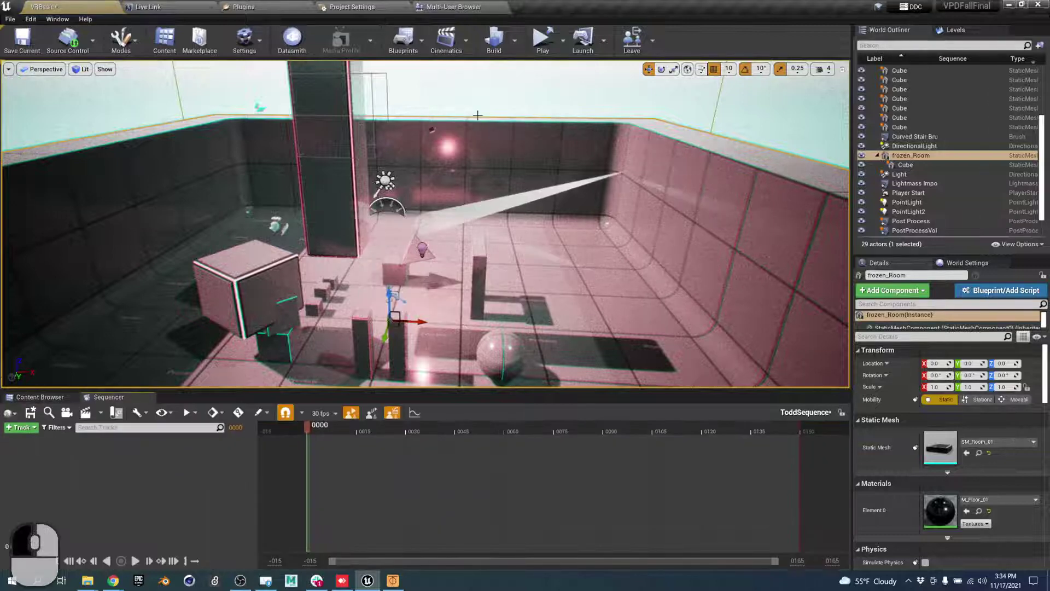
Turn off Multi-User Remote Open and Multi-User playback synchronization for the level sequence.
{"action": "scroll", "coordinate": [477, 115], "scroll_direction": "up", "scroll_amount": 2}
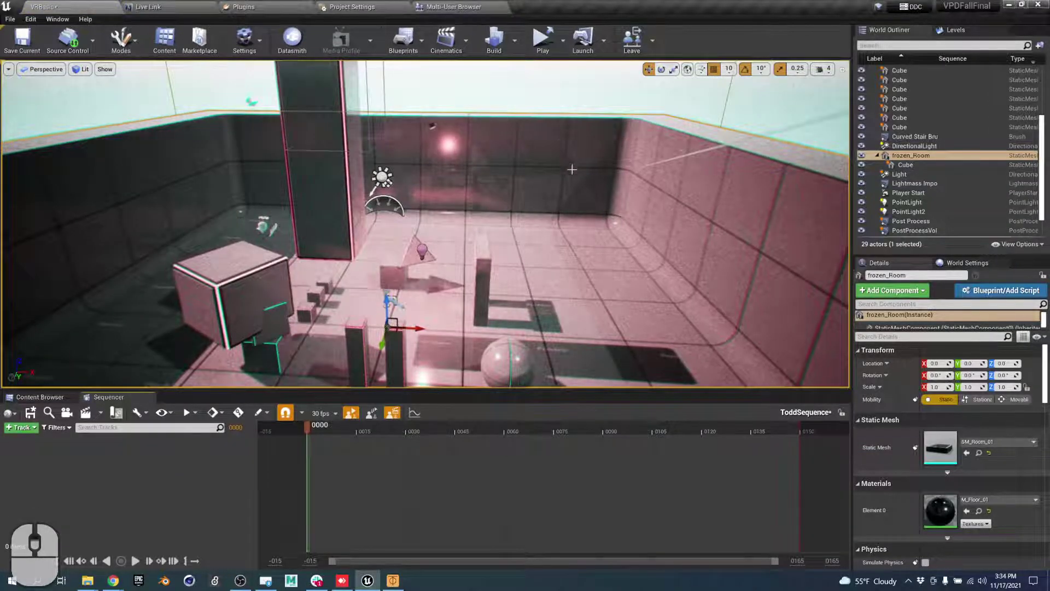
{"action": "mouse_move", "coordinate": [572, 169]}
{"action": "right_mouse_down"}
{"action": "mouse_move", "coordinate": [484, 175]}
{"action": "mouse_move", "coordinate": [581, 188]}
{"action": "right_mouse_up"}
{"action": "key", "text": "s"}
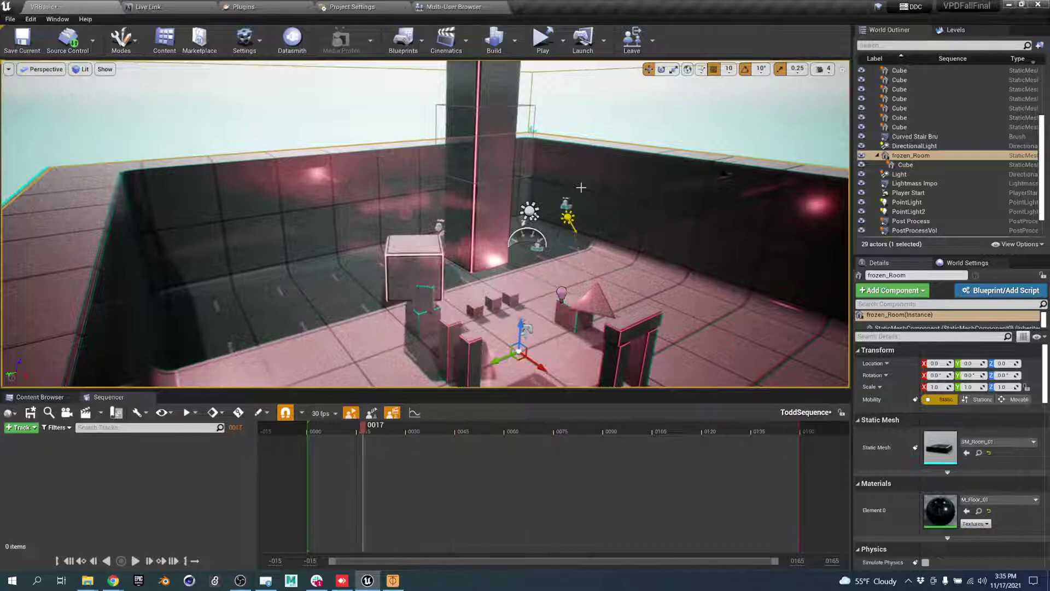
{"action": "left_click", "coordinate": [397, 416]}
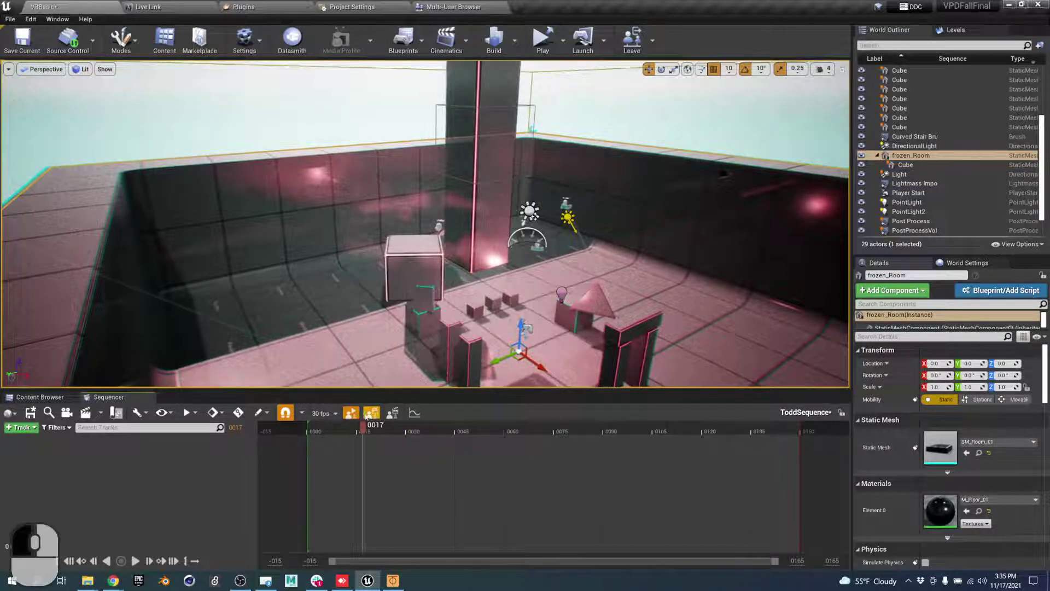
{"action": "left_click", "coordinate": [355, 415]}
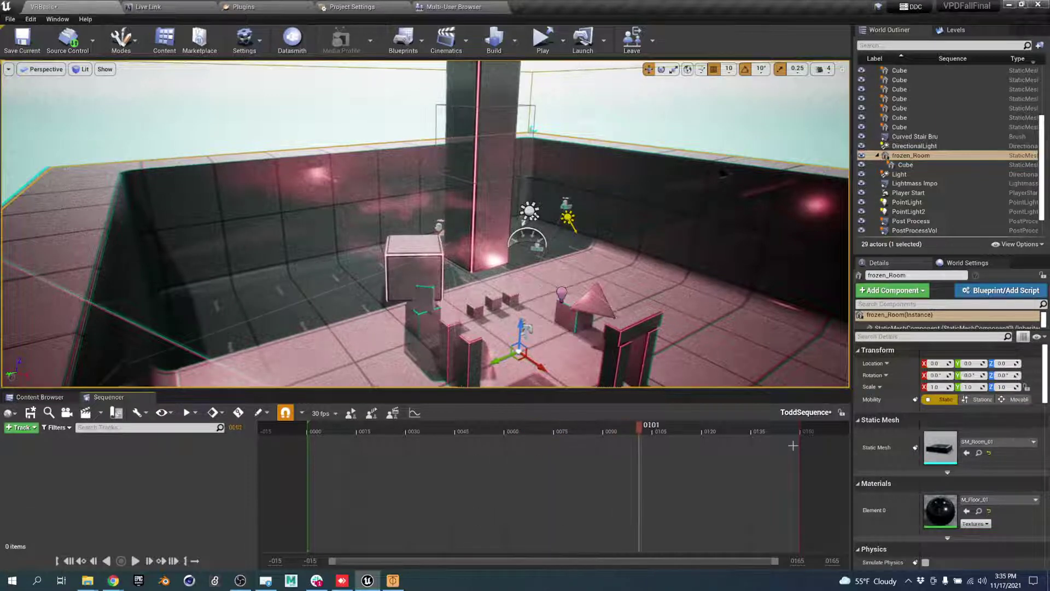
Move the playhead to frame 45 and create a Cine Camera Actor with a camera cut in the level sequence.
{"action": "left_click", "coordinate": [446, 39]}
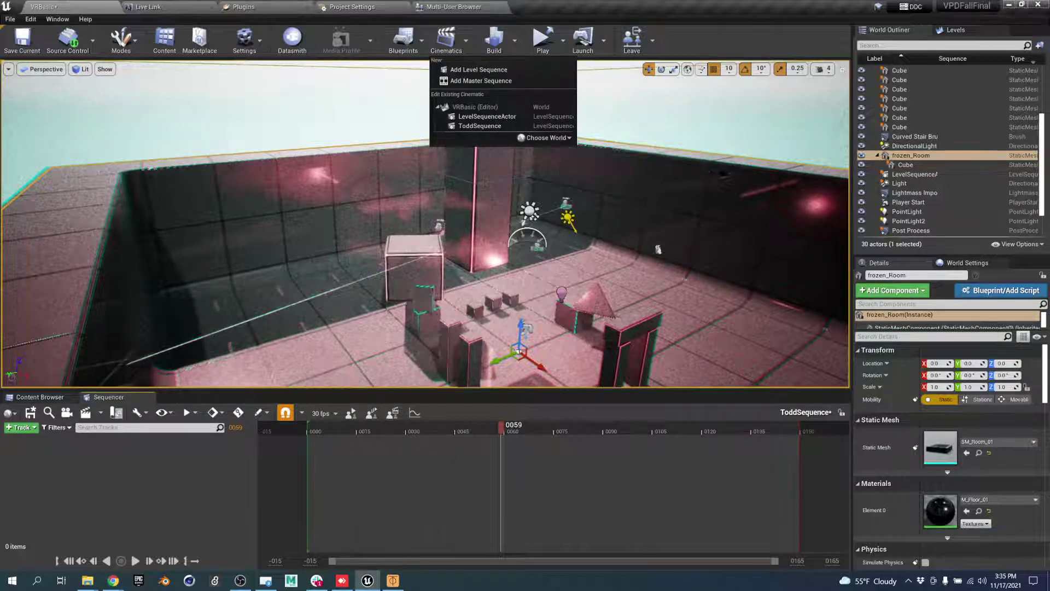
{"action": "left_click", "coordinate": [464, 428]}
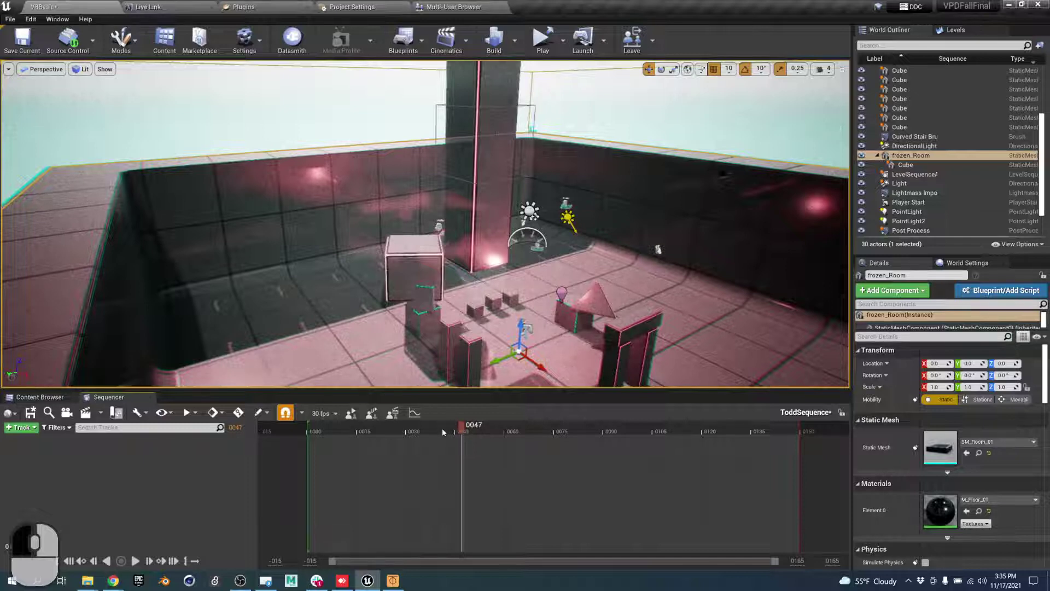
{"action": "mouse_move", "coordinate": [443, 432]}
{"action": "left_mouse_down"}
{"action": "mouse_move", "coordinate": [367, 431]}
{"action": "mouse_move", "coordinate": [455, 431]}
{"action": "left_mouse_up"}
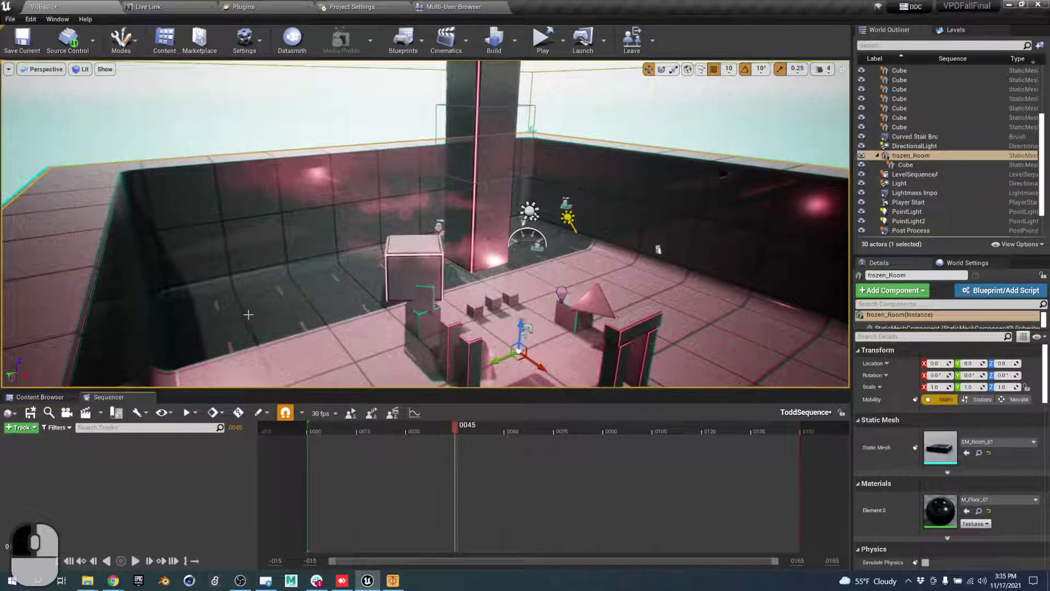
{"action": "left_click", "coordinate": [67, 413]}
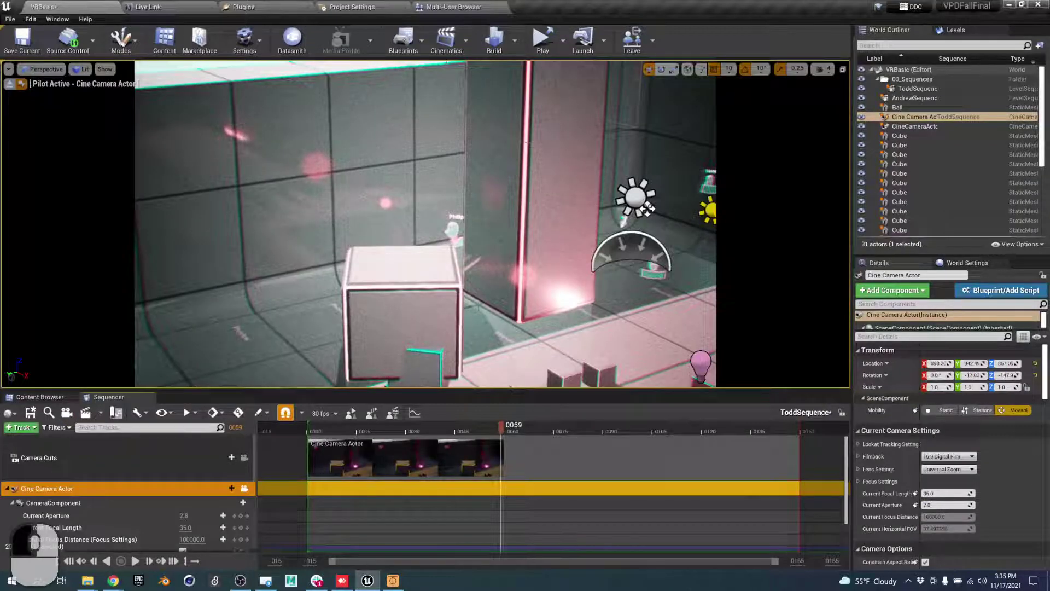
Pilot the Cine Camera Actor so that it frames the two tall pillars.
{"action": "key", "text": "s"}
{"action": "key", "text": "a"}
{"action": "right_click_drag", "start_coordinate": [426, 224], "coordinate": [467, 214]}
{"action": "key", "text": "q"}
{"action": "key", "text": "w"}
{"action": "key", "text": "d"}
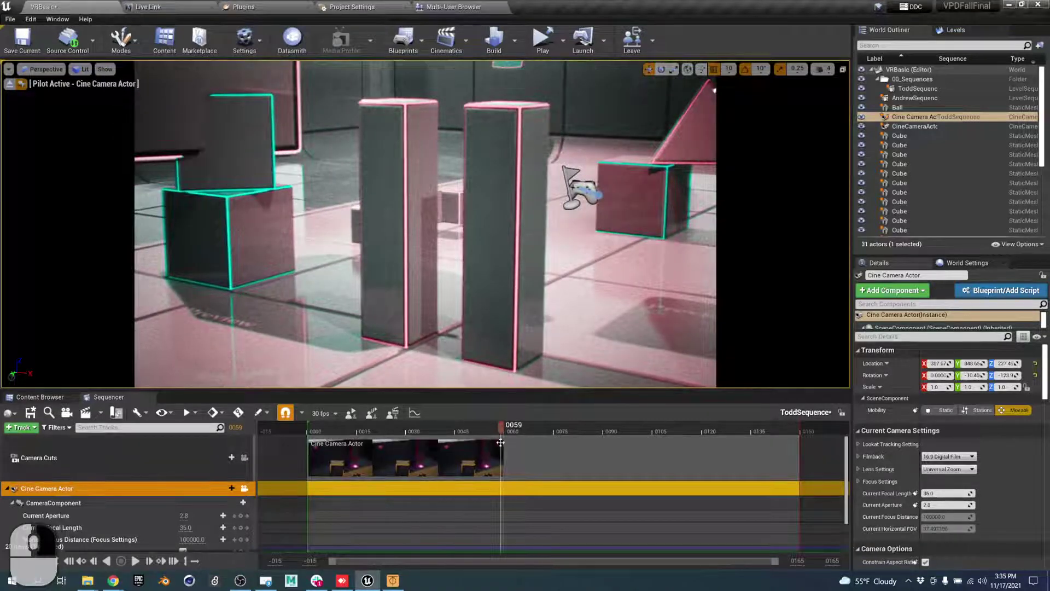
Move the playhead near the sequence's start and set the cursor to stay within the playback range while scrubbing.
{"action": "left_click", "coordinate": [305, 432]}
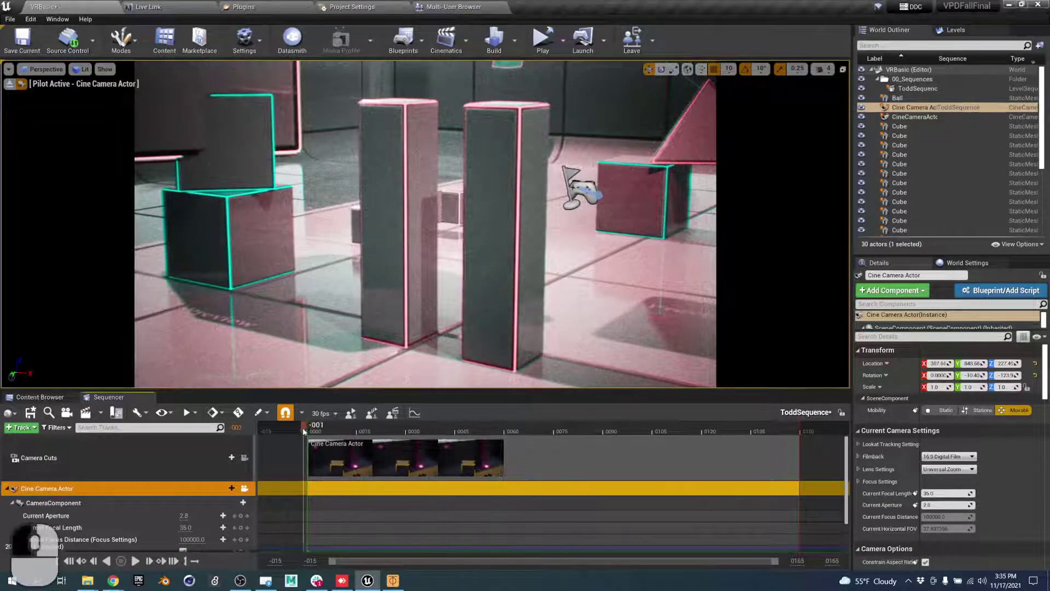
{"action": "left_click_drag", "start_coordinate": [304, 432], "coordinate": [337, 431]}
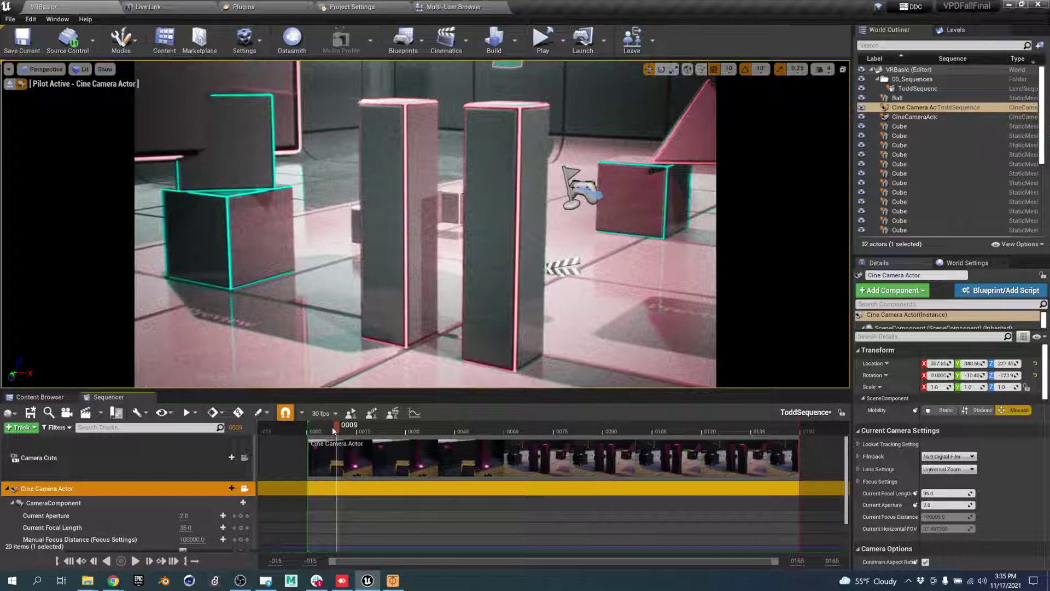
{"action": "right_click", "coordinate": [332, 427]}
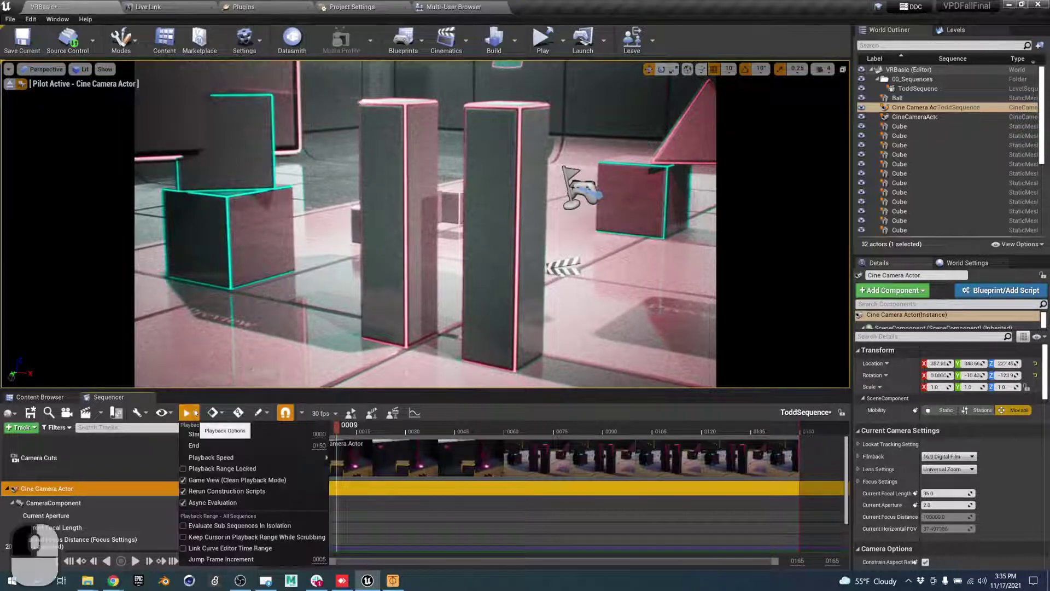
{"action": "left_click", "coordinate": [230, 538]}
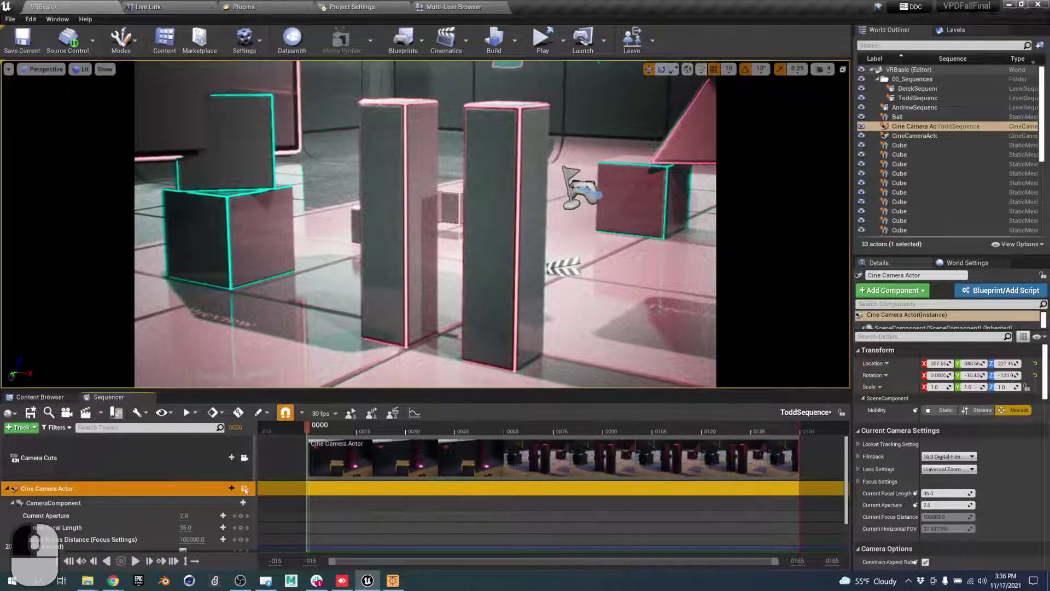
Keyframe the camera's transform at frame 0 and, reframed to face the block arch, at frame 149, and scrub through the move.
{"action": "scroll", "coordinate": [247, 527], "scroll_direction": "down", "scroll_amount": 2}
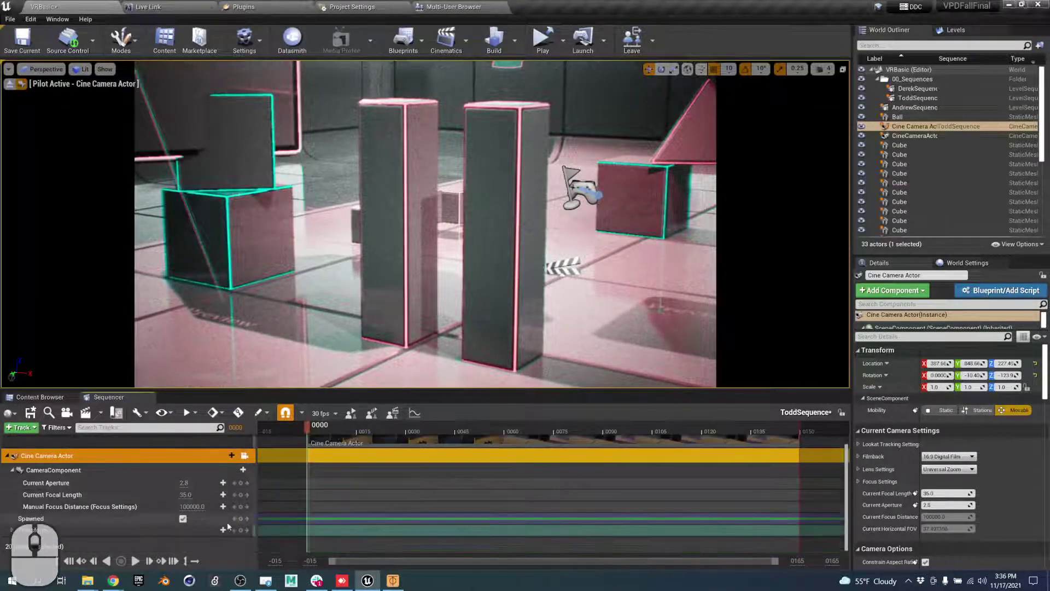
{"action": "left_click", "coordinate": [246, 531]}
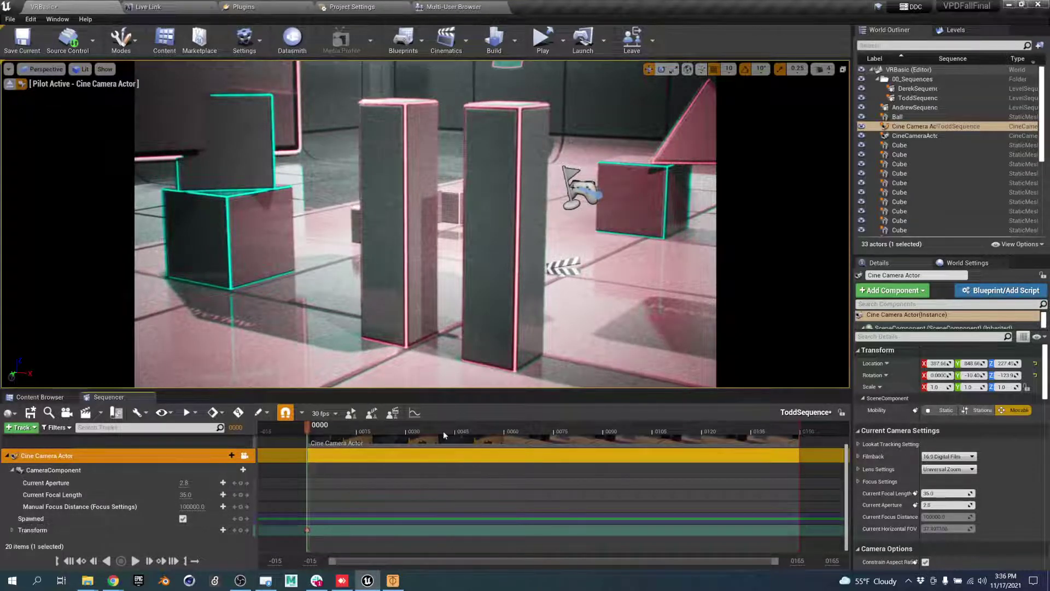
{"action": "left_click_drag", "start_coordinate": [307, 425], "coordinate": [816, 425]}
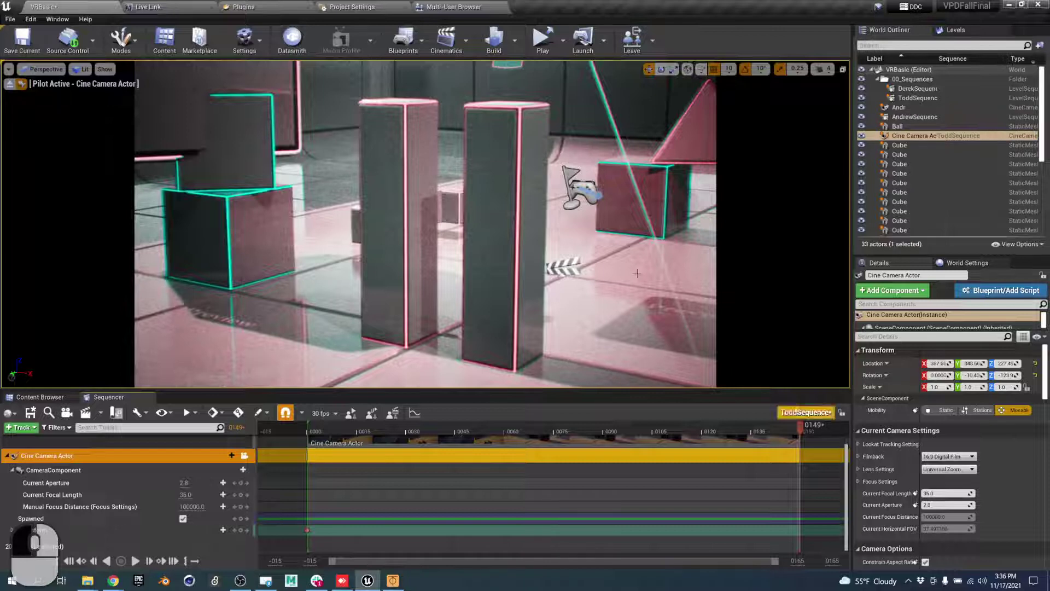
{"action": "key", "text": "d"}
{"action": "right_click_drag", "start_coordinate": [547, 263], "coordinate": [410, 249]}
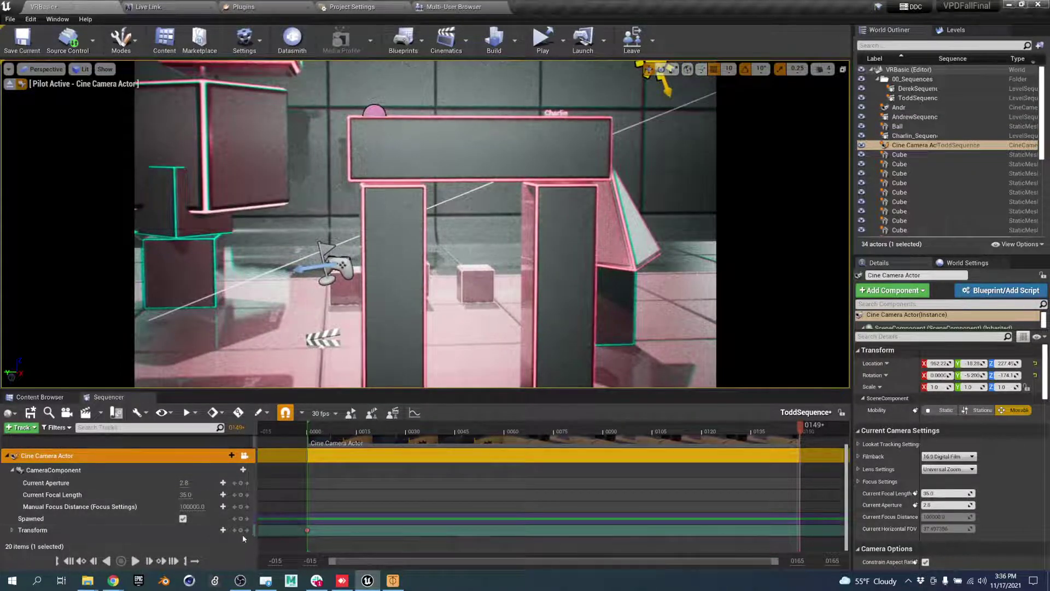
{"action": "left_click", "coordinate": [223, 529]}
{"action": "left_click_drag", "start_coordinate": [789, 428], "coordinate": [500, 421]}
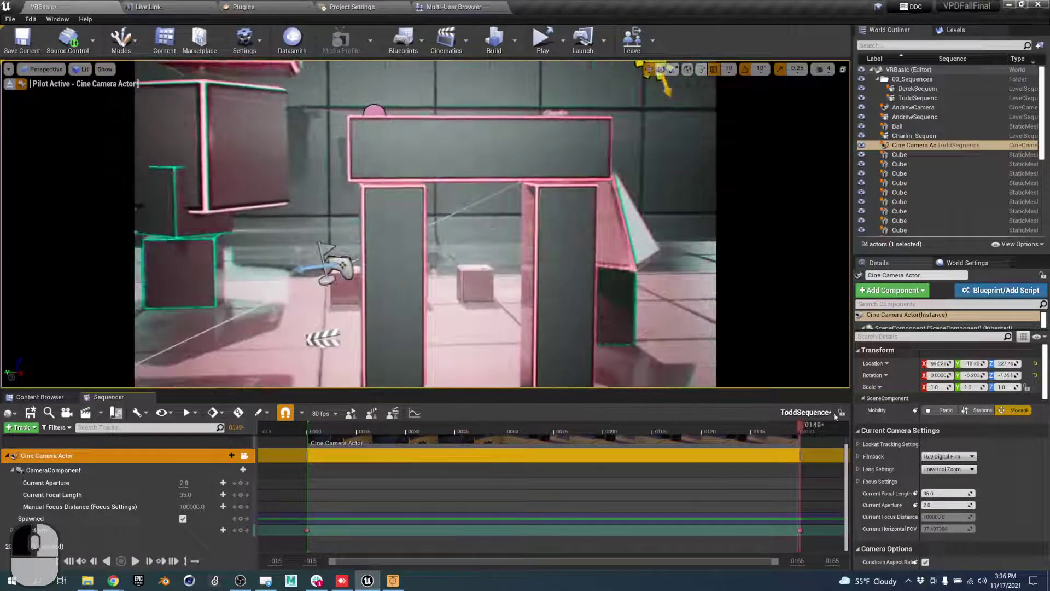
{"action": "left_click_drag", "start_coordinate": [392, 402], "coordinate": [587, 421]}
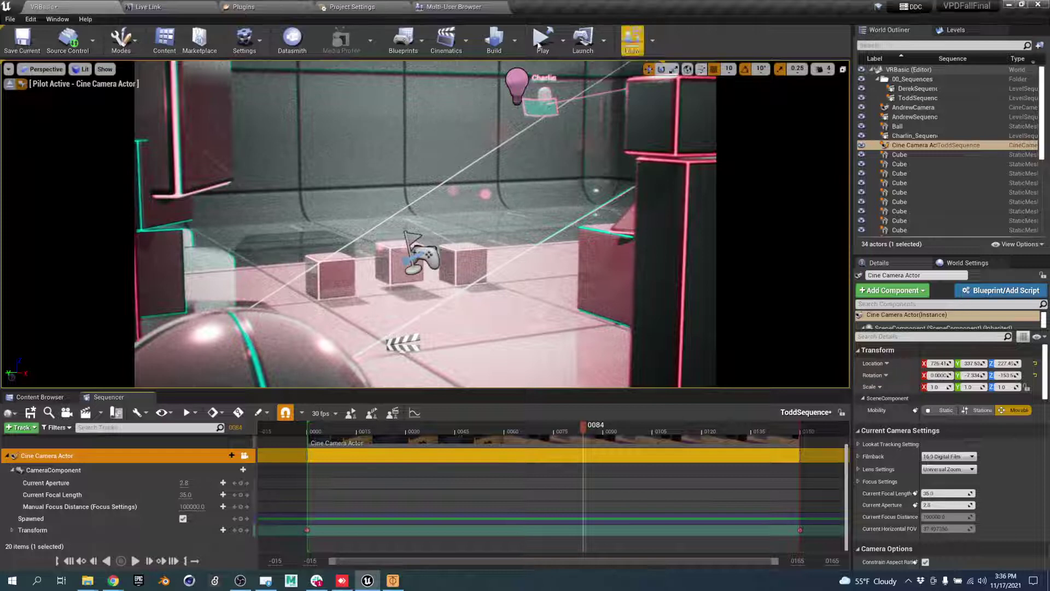
Create a new level sequence named MasterSequencer in the Assets/Sequencers folder.
{"action": "left_click", "coordinate": [465, 55]}
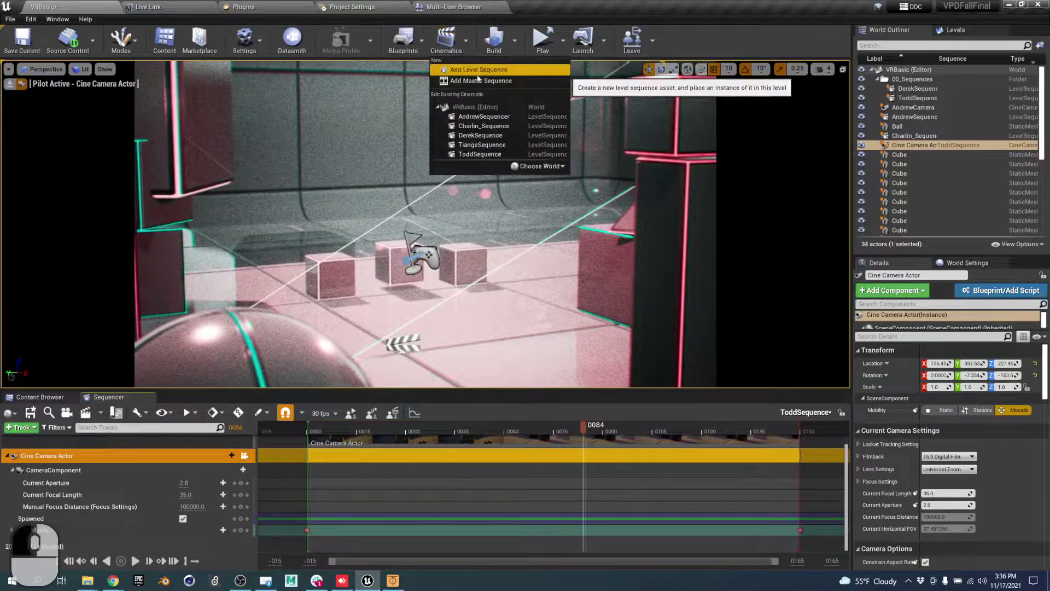
{"action": "left_click", "coordinate": [479, 70]}
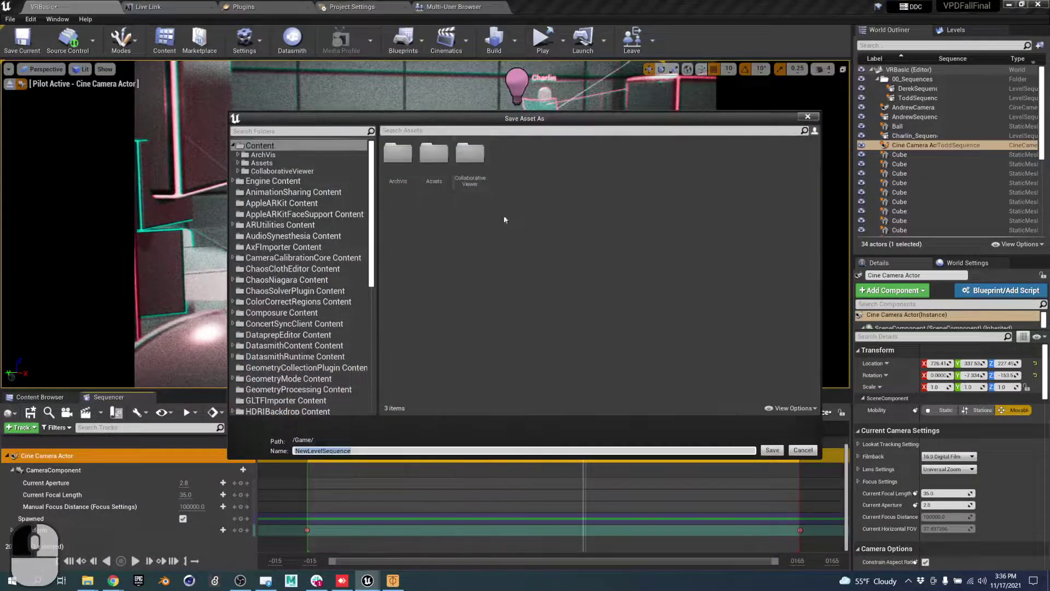
{"action": "double_click", "coordinate": [441, 160]}
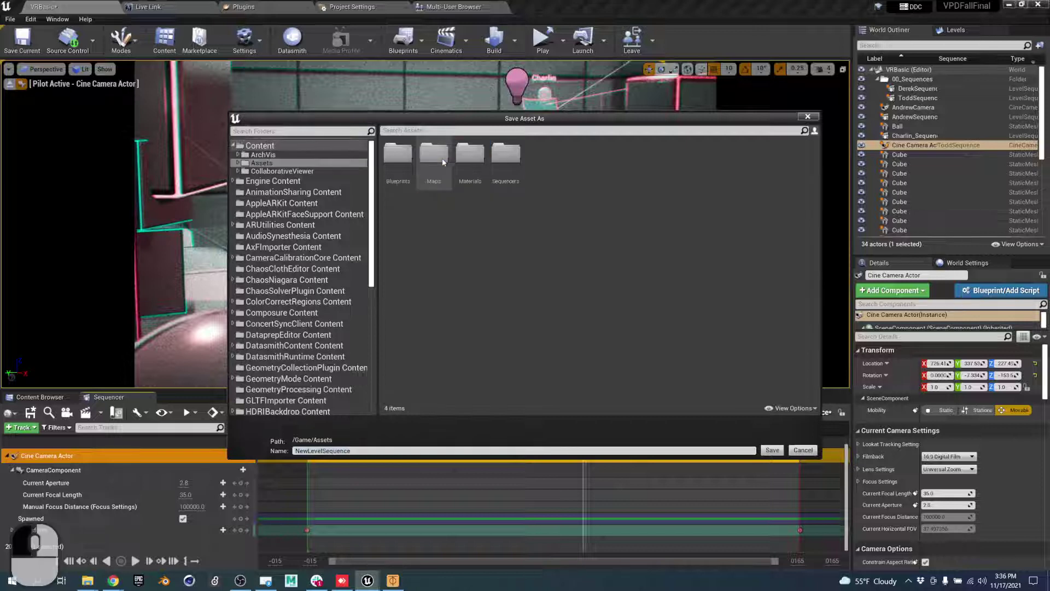
{"action": "double_click", "coordinate": [507, 160]}
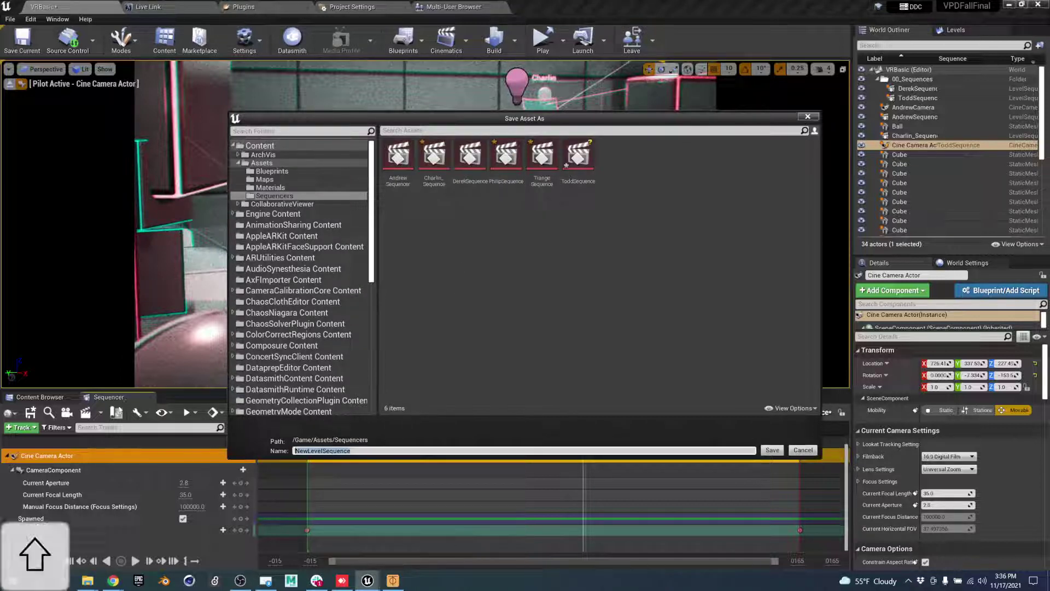
{"action": "type", "text": "Mast"}
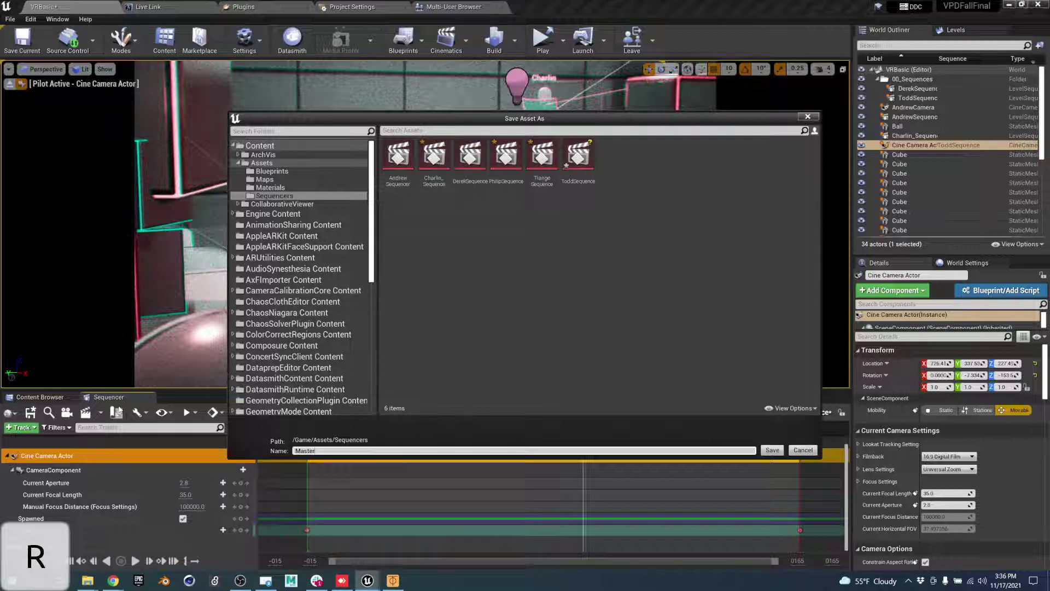
{"action": "type", "text": "erS"}
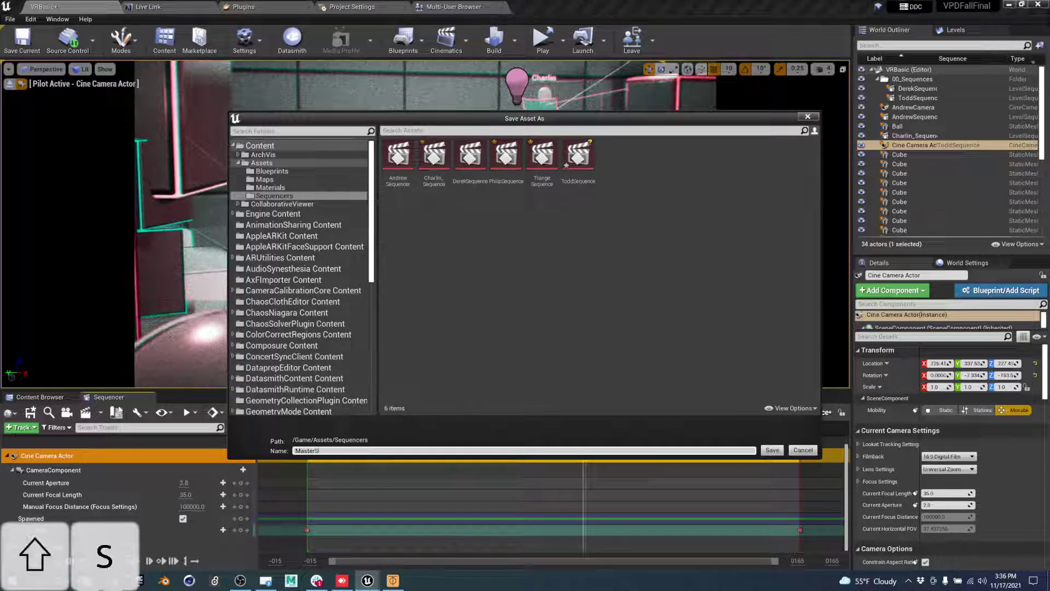
{"action": "type", "text": "equence"}
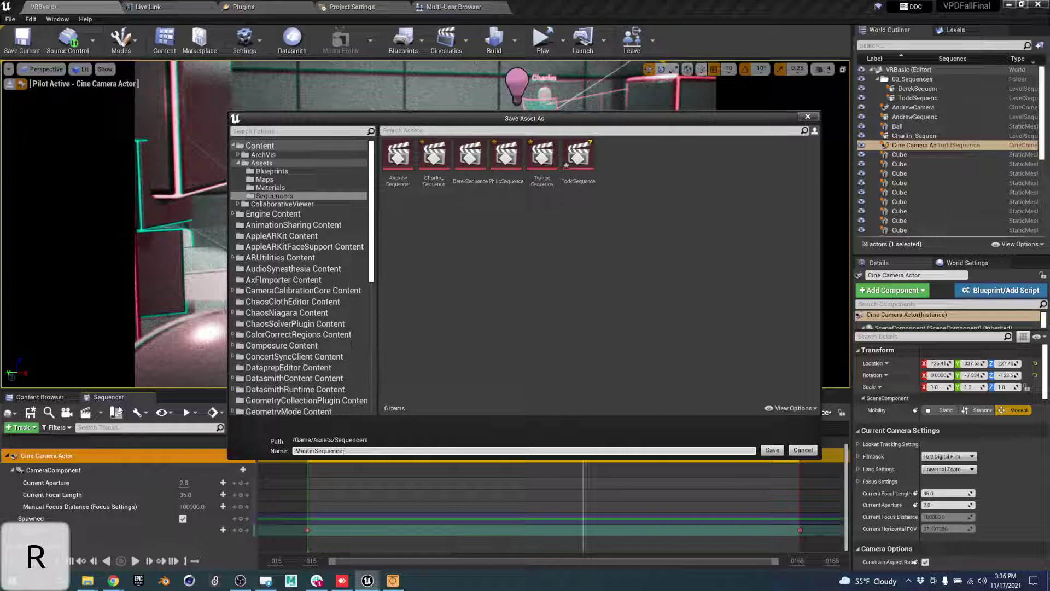
{"action": "type", "text": "r"}
{"action": "key", "text": "Return"}
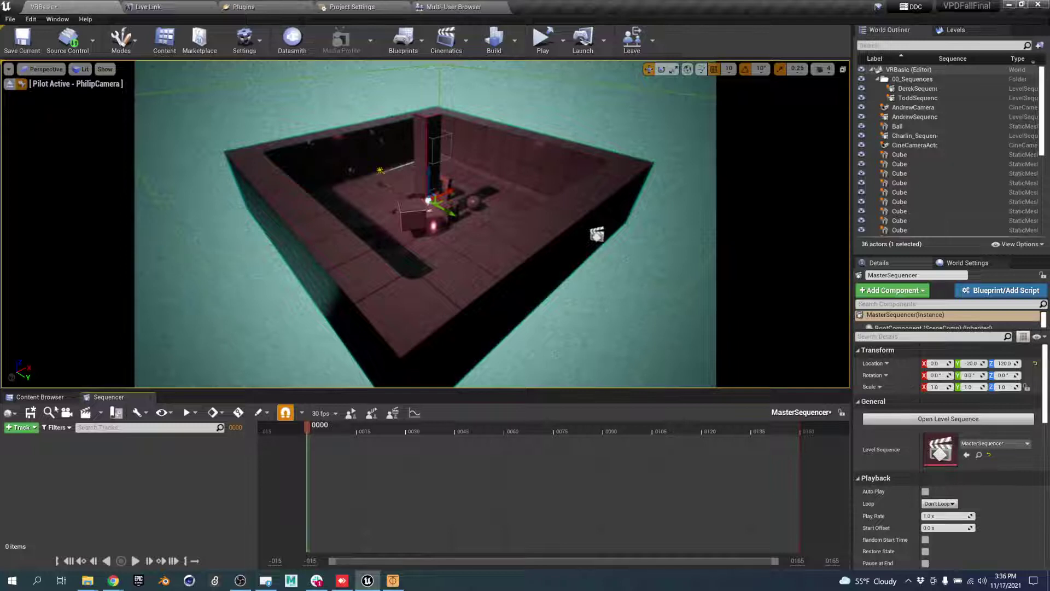
Add a Shot Track to the master sequence and insert AndrewSequencer as its first shot at frame 0.
{"action": "left_click", "coordinate": [33, 428]}
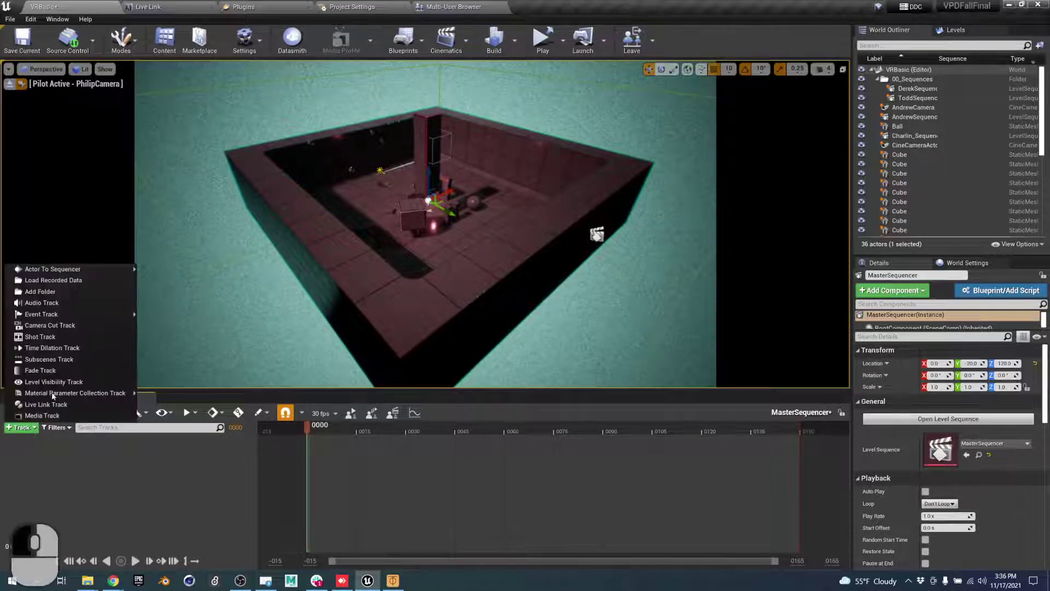
{"action": "left_click", "coordinate": [63, 337]}
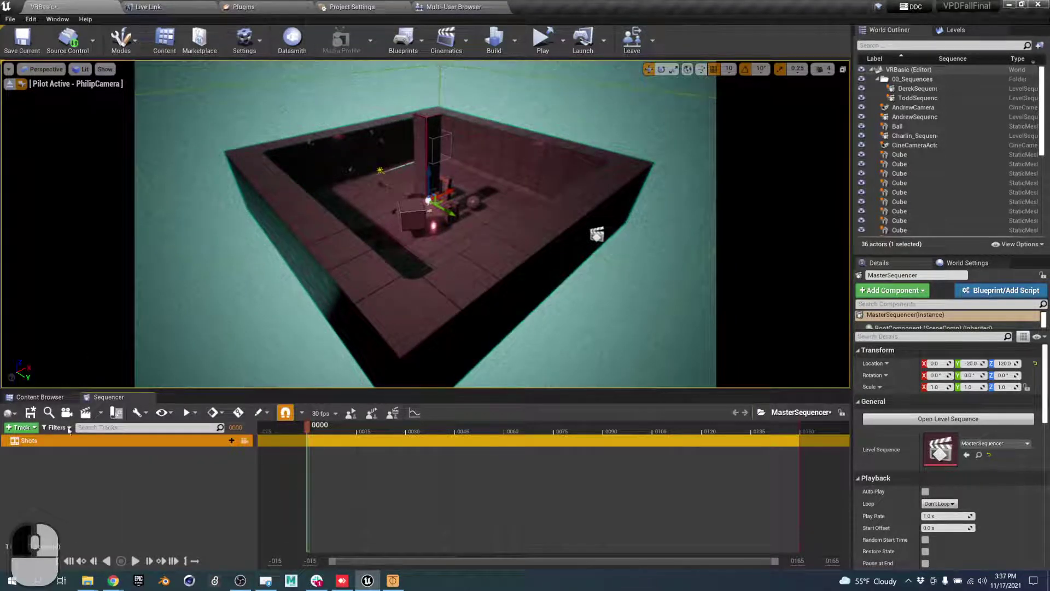
{"action": "left_click", "coordinate": [224, 440]}
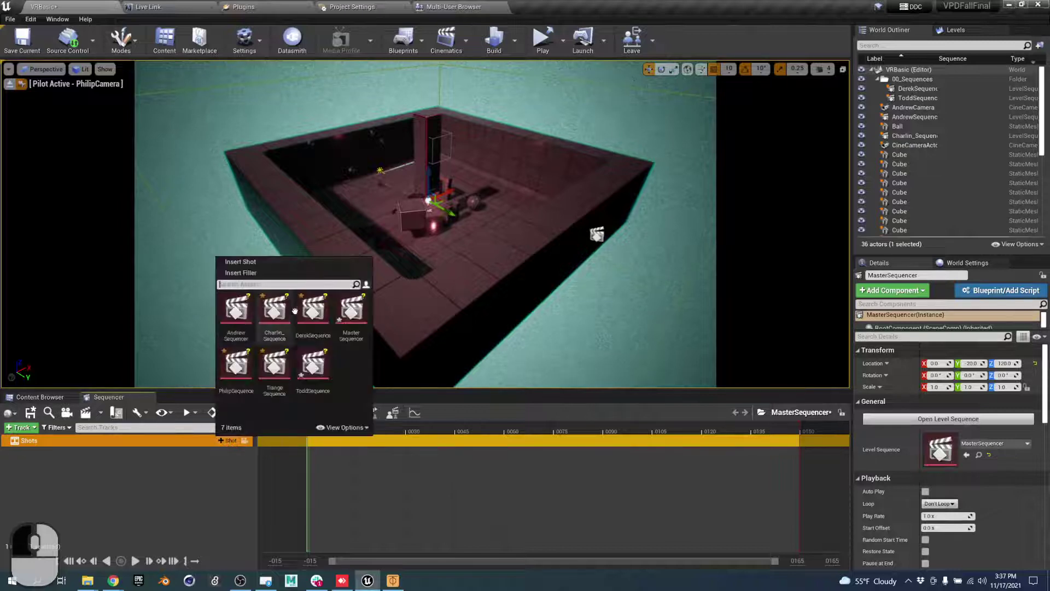
{"action": "left_click", "coordinate": [234, 306]}
Extend the end of the master sequence's playback range to about frame 830.
{"action": "scroll", "coordinate": [495, 505], "scroll_direction": "down", "scroll_amount": 2, "text": "ctrl"}
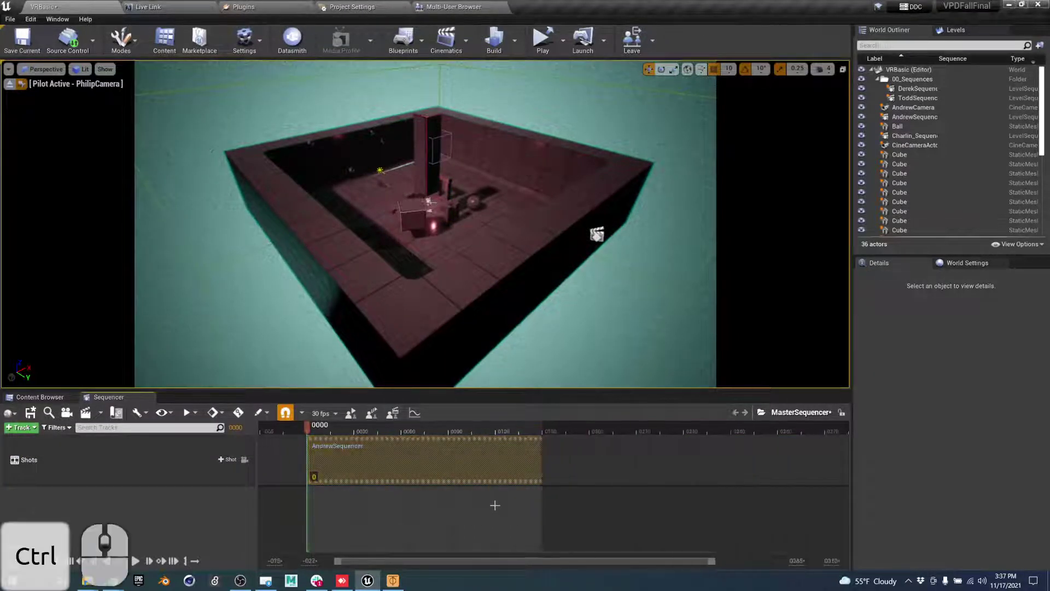
{"action": "scroll", "coordinate": [495, 505], "scroll_direction": "down", "scroll_amount": 3, "text": "ctrl"}
{"action": "left_click_drag", "start_coordinate": [378, 426], "coordinate": [696, 427]}
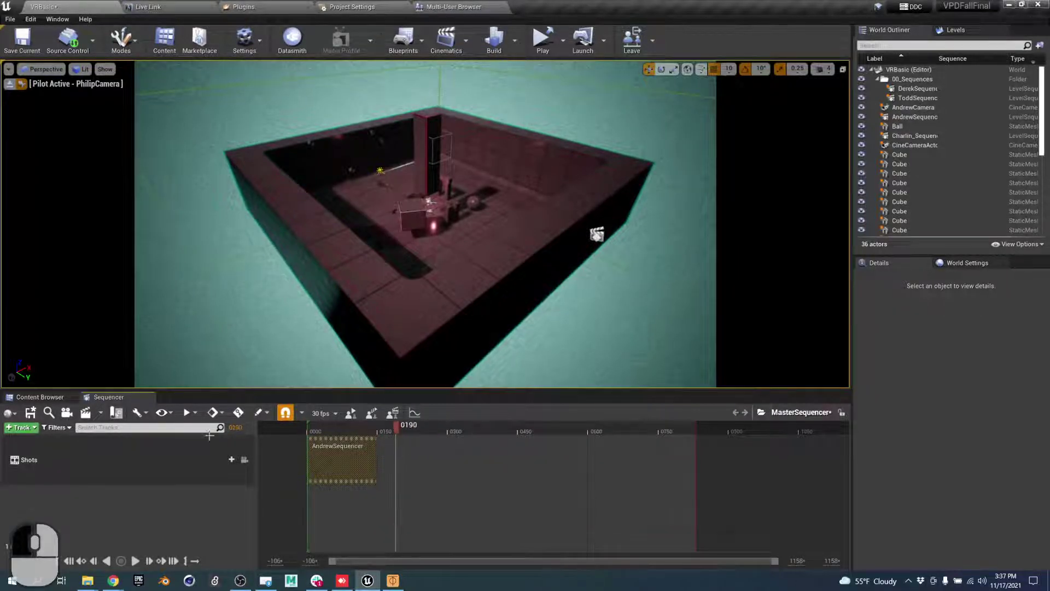
Insert Charlin_Sequence as a shot and snap it directly after AndrewSequencer at frame 150.
{"action": "left_click", "coordinate": [231, 459]}
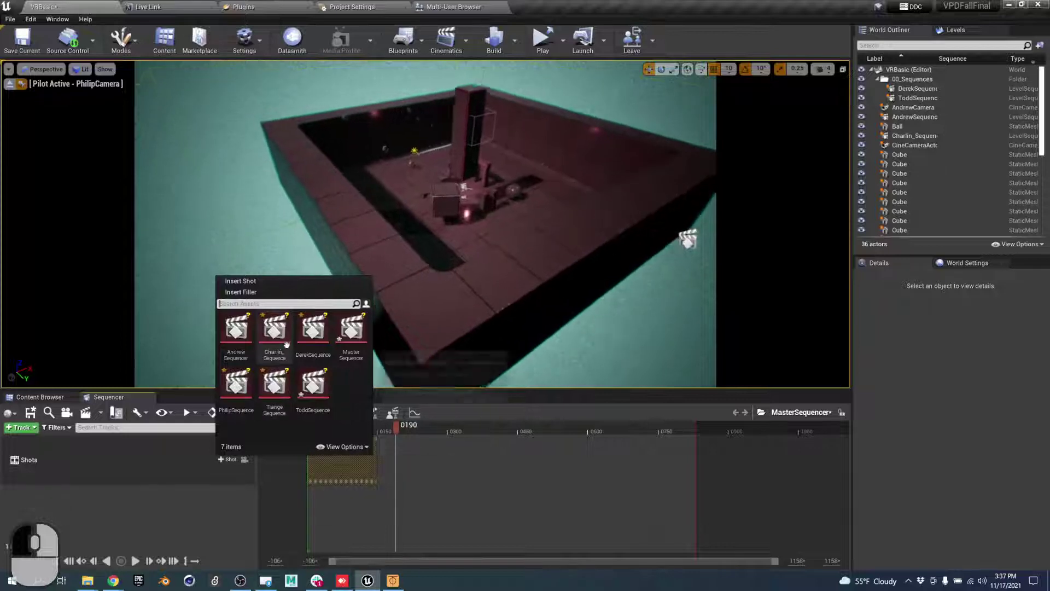
{"action": "left_click", "coordinate": [286, 344]}
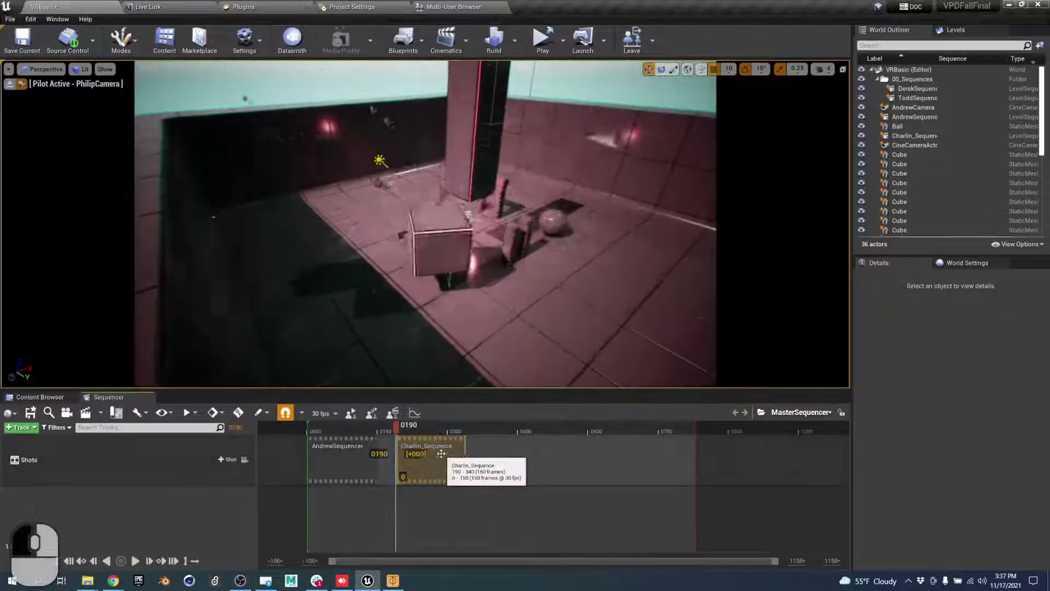
{"action": "left_click_drag", "start_coordinate": [441, 453], "coordinate": [427, 424]}
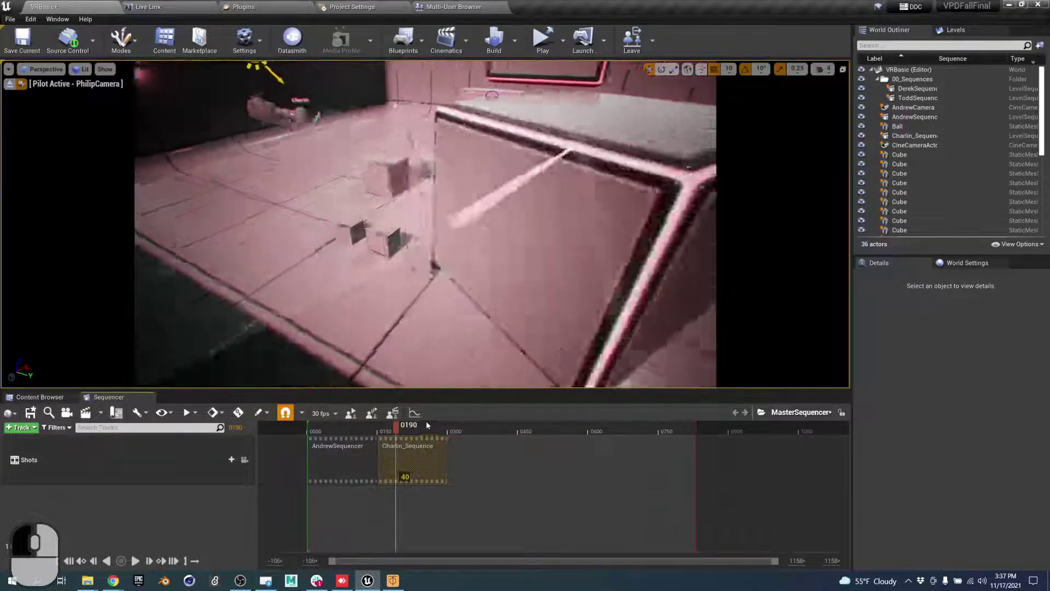
Insert DerekSequence at frame 381 and move the shot directly behind Charlin_Sequence at frame 300.
{"action": "left_click", "coordinate": [486, 426]}
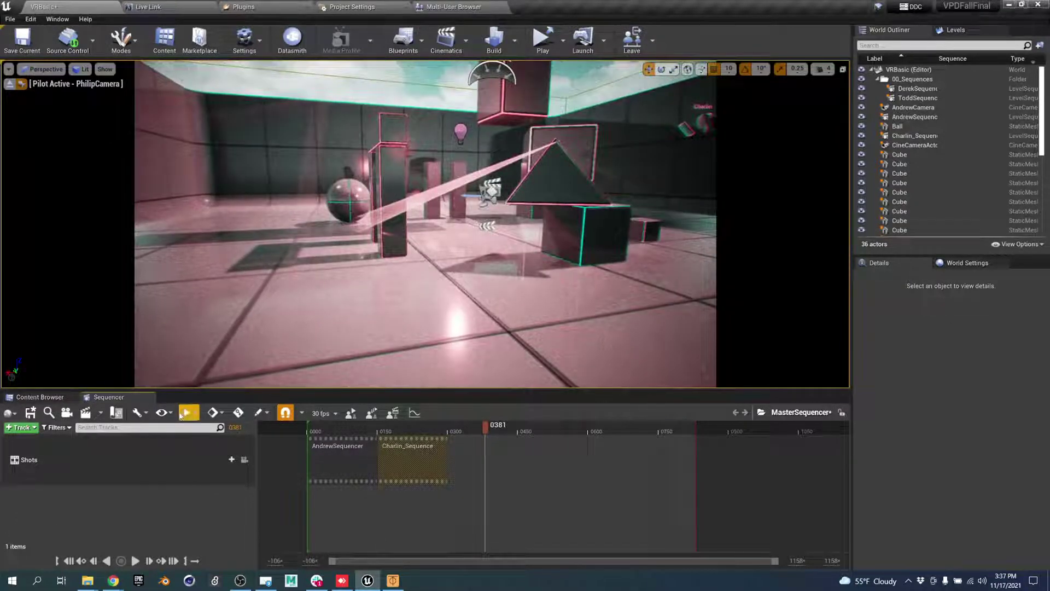
{"action": "left_click", "coordinate": [231, 459]}
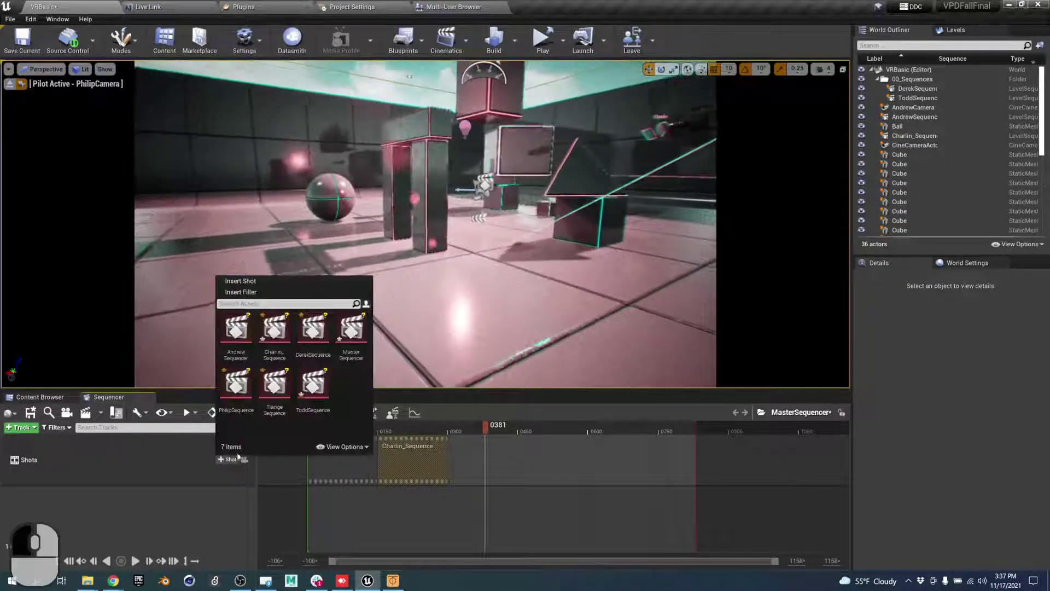
{"action": "left_click", "coordinate": [313, 327]}
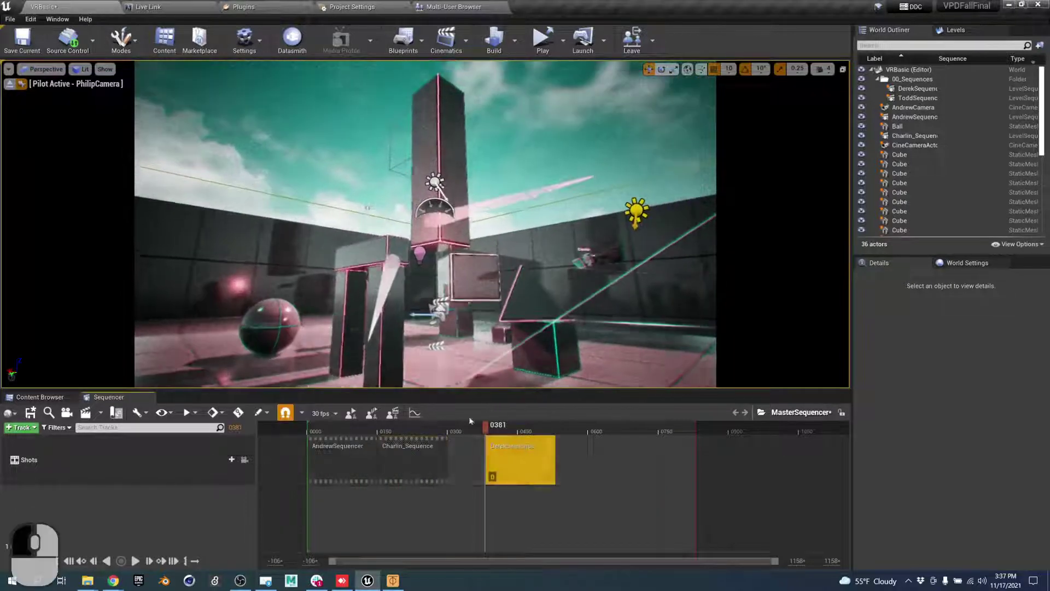
{"action": "left_click_drag", "start_coordinate": [520, 462], "coordinate": [498, 457]}
Insert PhilipSequence at frame 491 and move the shot directly behind DerekSequence at frame 450.
{"action": "left_click", "coordinate": [536, 427]}
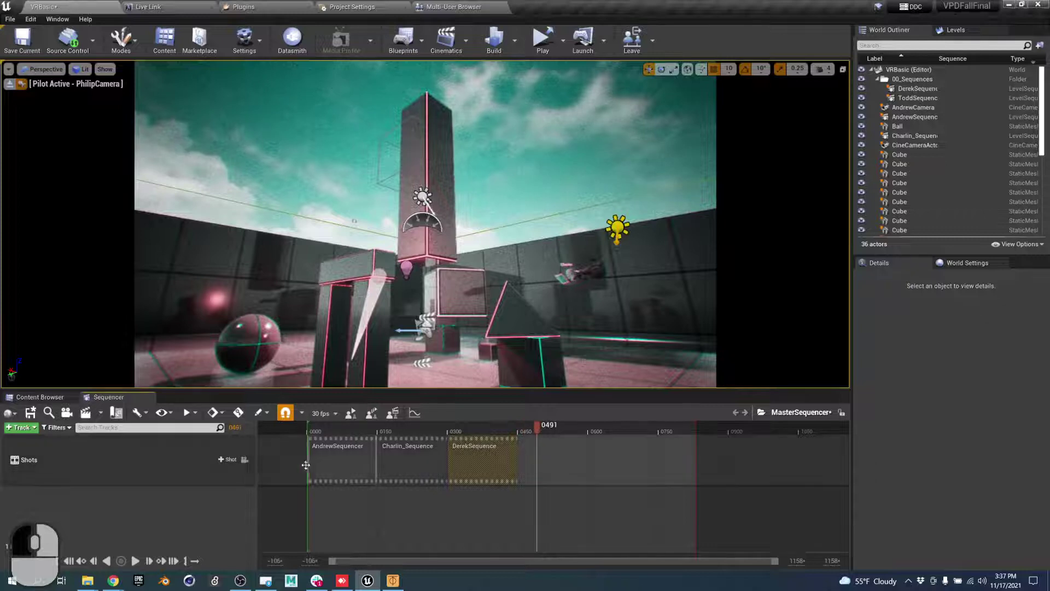
{"action": "left_click", "coordinate": [229, 459]}
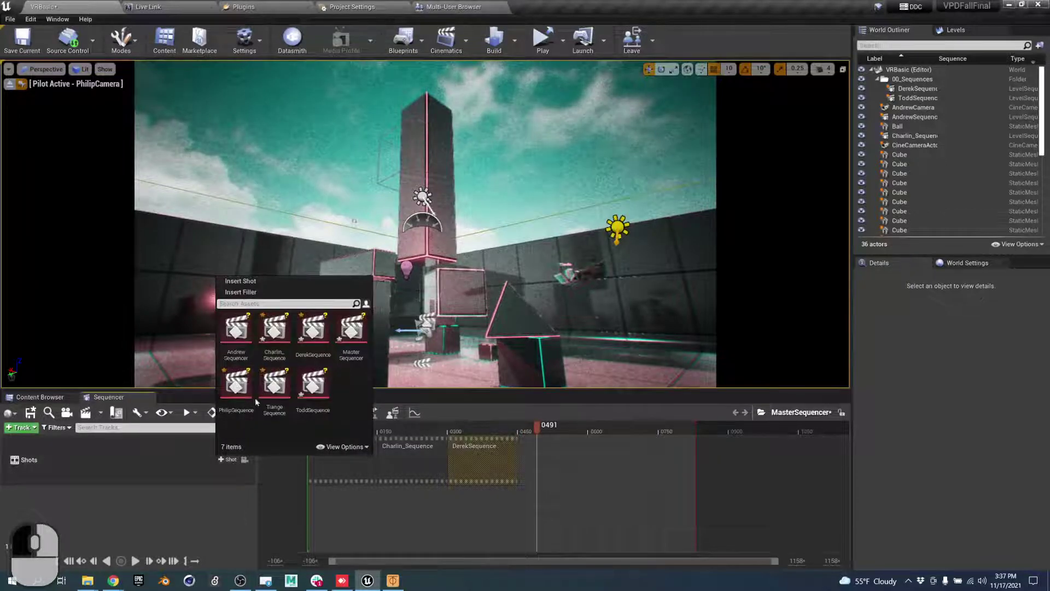
{"action": "left_click", "coordinate": [236, 383]}
{"action": "left_click_drag", "start_coordinate": [566, 453], "coordinate": [542, 455]}
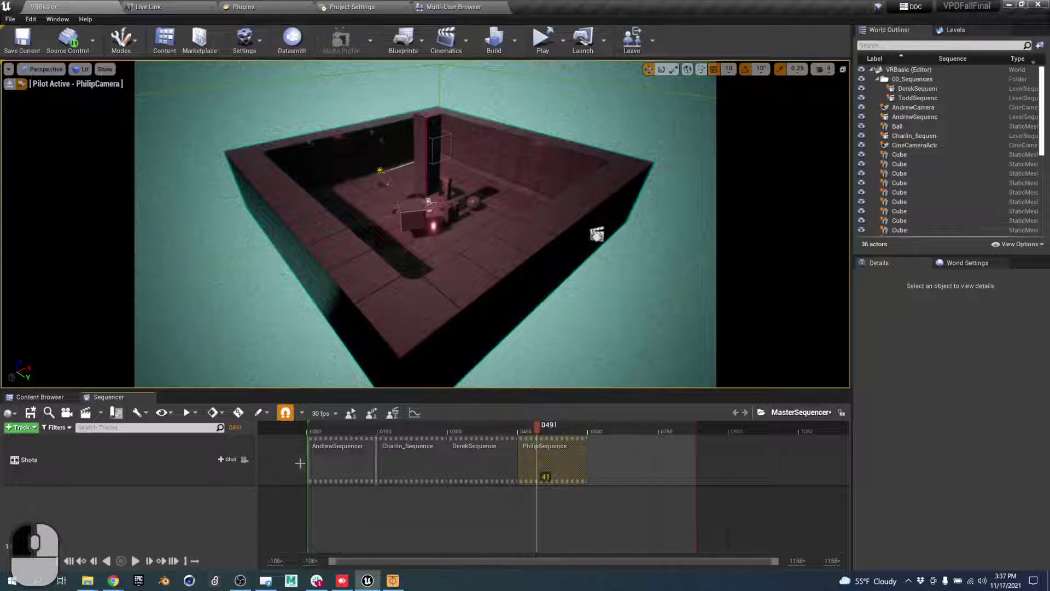
Insert TiangeSequence as a shot at frame 657 and move it directly behind PhilipSequence at frame 600.
{"action": "left_click", "coordinate": [605, 427]}
{"action": "left_click", "coordinate": [230, 461]}
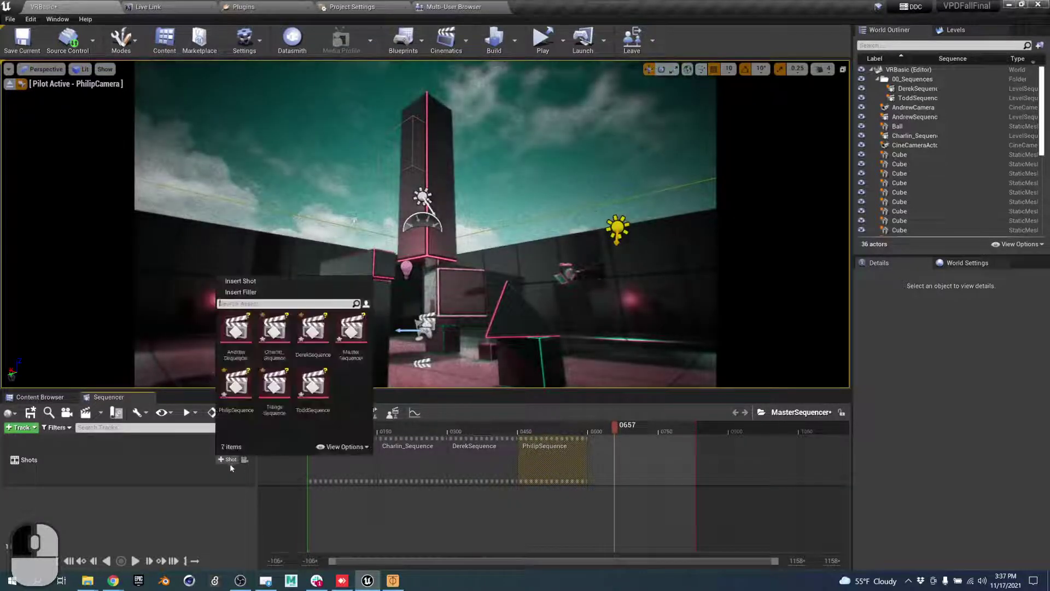
{"action": "left_click", "coordinate": [230, 464]}
{"action": "left_click", "coordinate": [232, 462]}
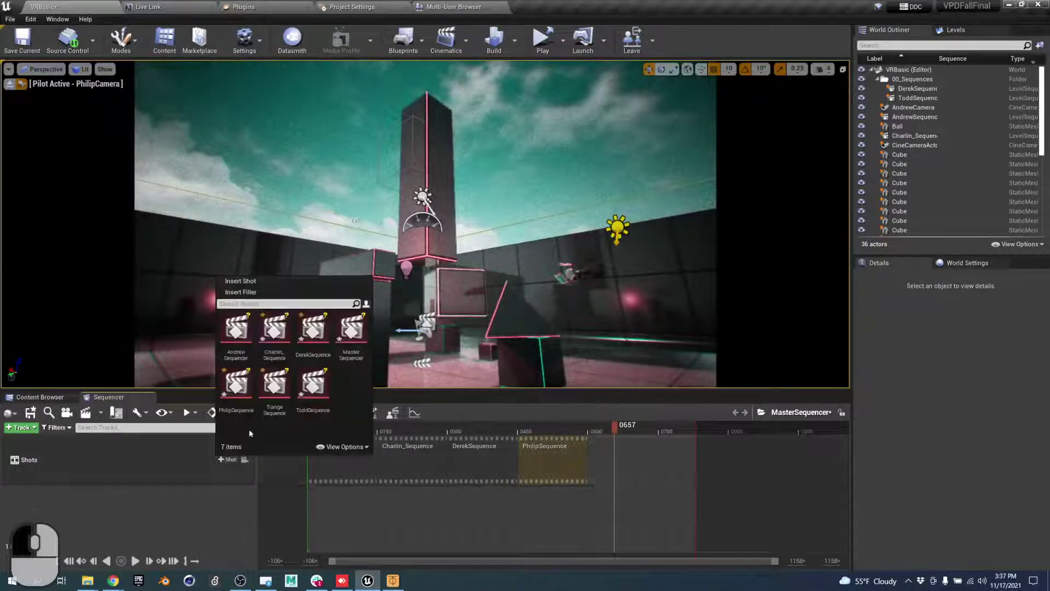
{"action": "left_click", "coordinate": [274, 377]}
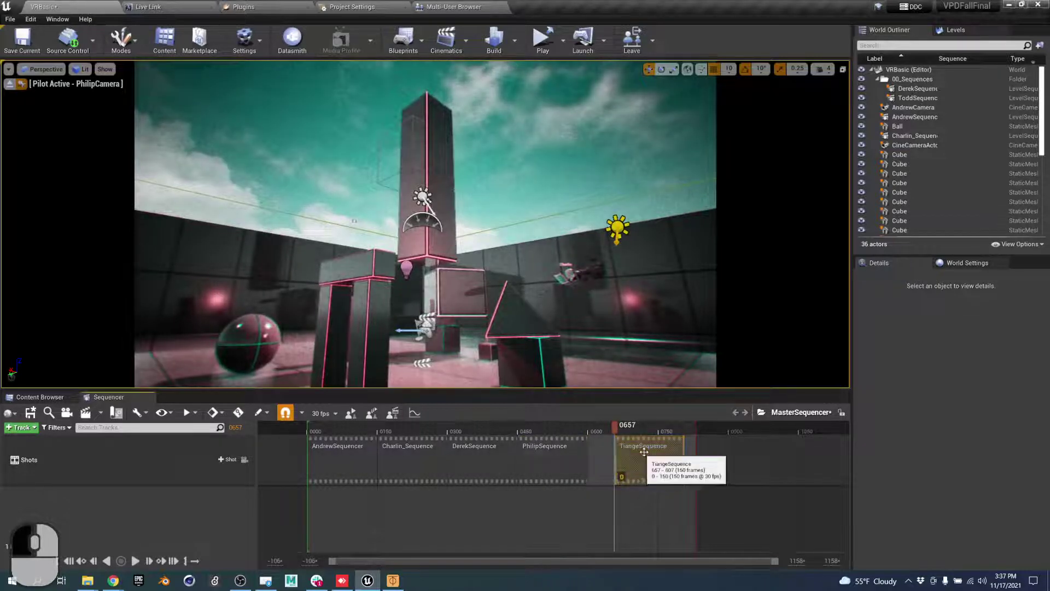
{"action": "left_click_drag", "start_coordinate": [624, 459], "coordinate": [596, 462]}
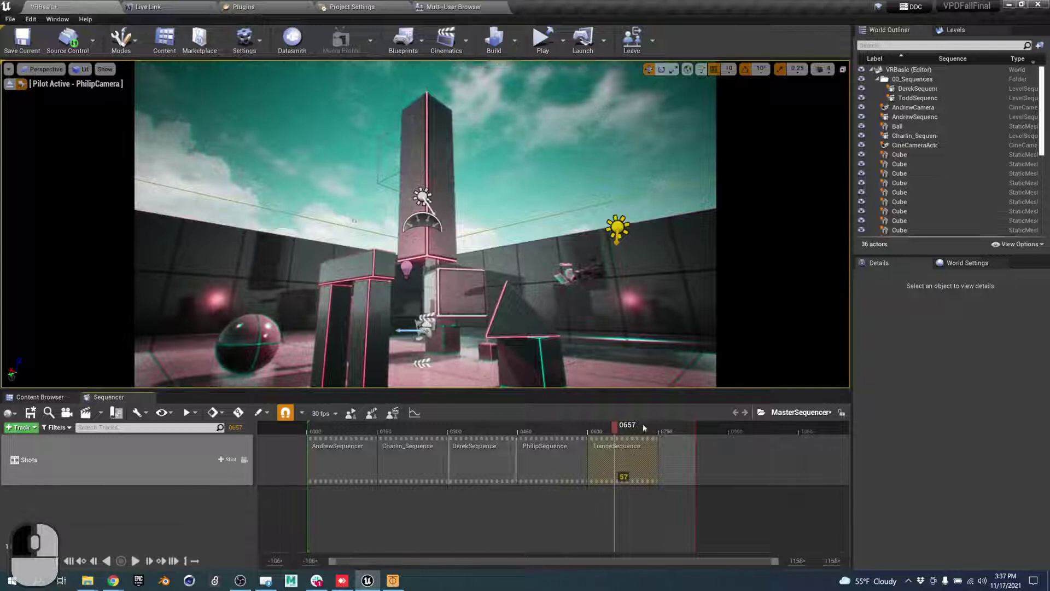
Insert ToddSequence at frame 764, move it directly behind TiangeSequence at frame 750, and extend the playback range to about frame 900.
{"action": "left_click", "coordinate": [665, 428]}
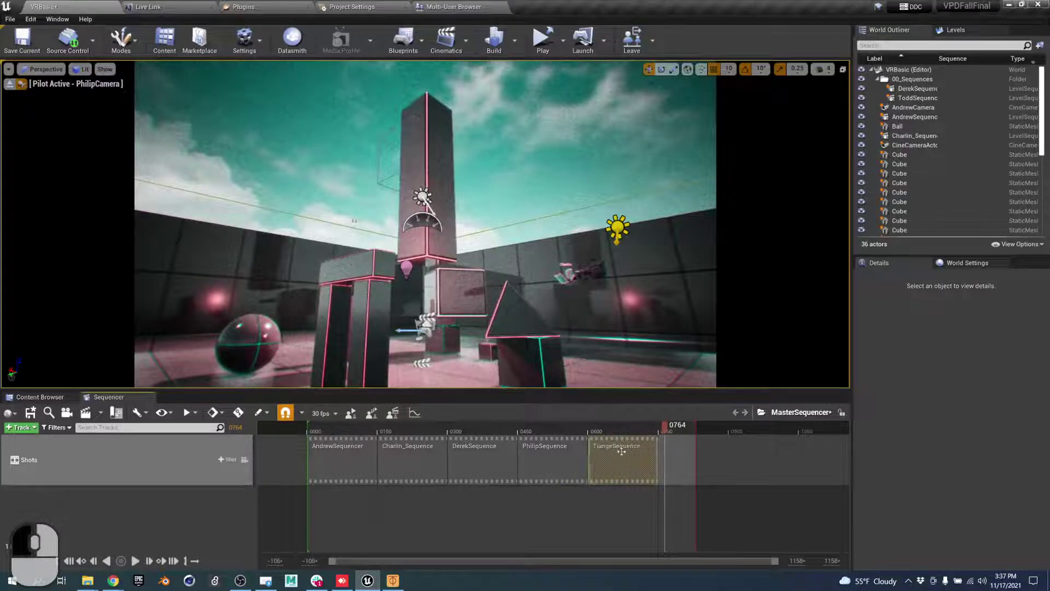
{"action": "left_click", "coordinate": [223, 460]}
{"action": "left_click", "coordinate": [305, 398]}
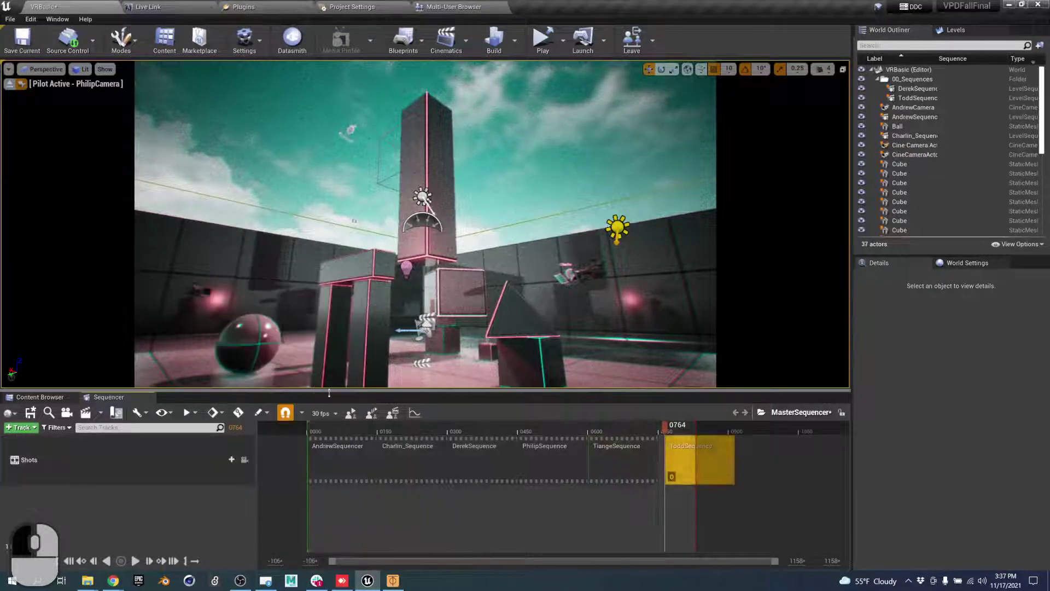
{"action": "mouse_move", "coordinate": [707, 456]}
{"action": "left_mouse_down"}
{"action": "mouse_move", "coordinate": [699, 451]}
{"action": "mouse_move", "coordinate": [724, 425]}
{"action": "left_mouse_up"}
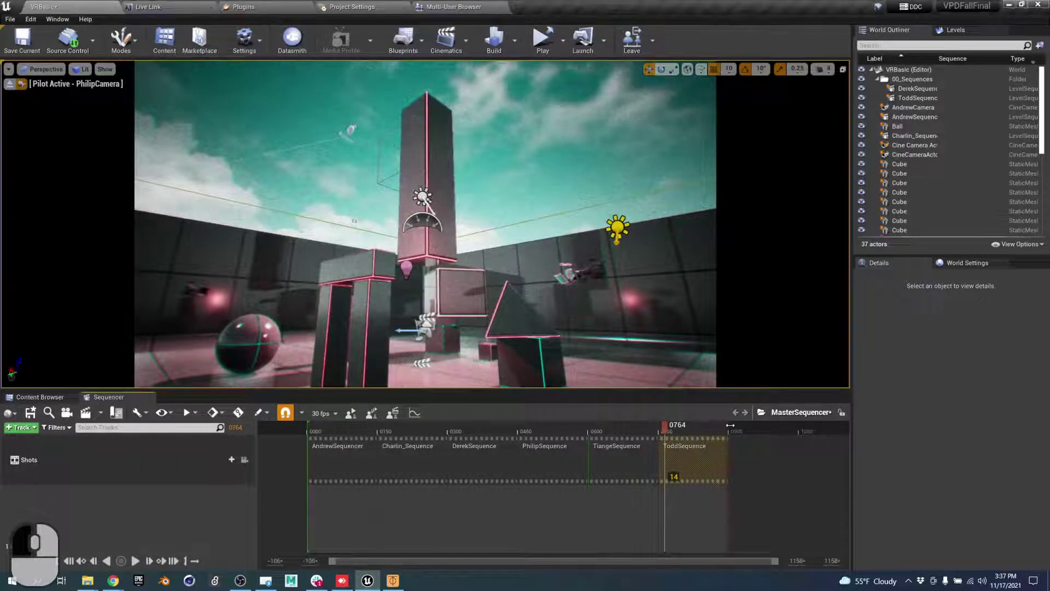
Lock the viewport to the camera cuts inside the ToddSequence shot and scrub through the shots in MasterSequencer.
{"action": "double_click", "coordinate": [700, 462]}
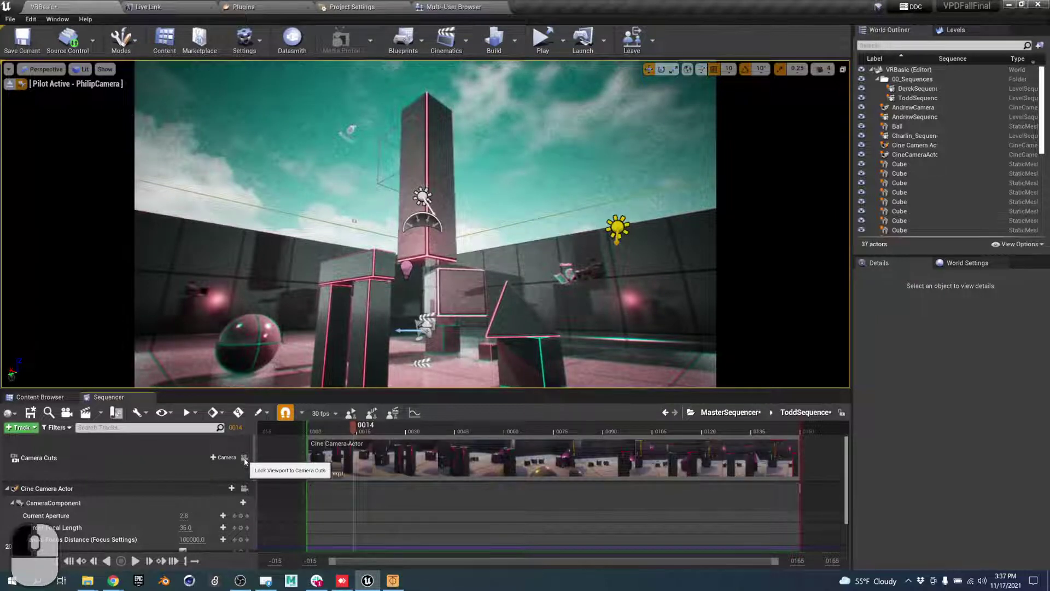
{"action": "left_click", "coordinate": [245, 460]}
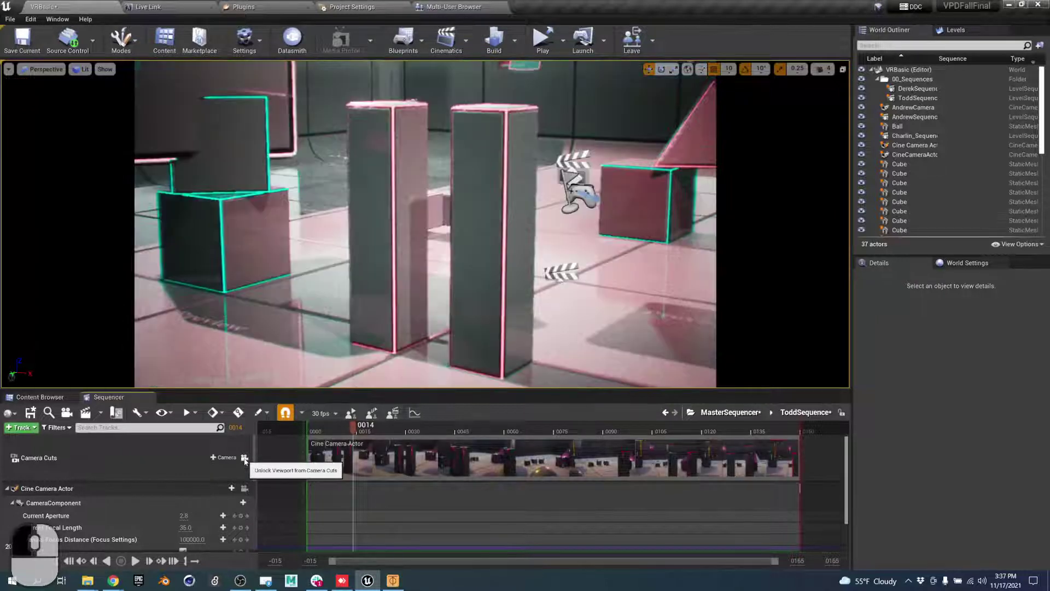
{"action": "left_click", "coordinate": [732, 412]}
{"action": "left_click_drag", "start_coordinate": [470, 431], "coordinate": [341, 425]}
{"action": "left_click_drag", "start_coordinate": [453, 421], "coordinate": [612, 406]}
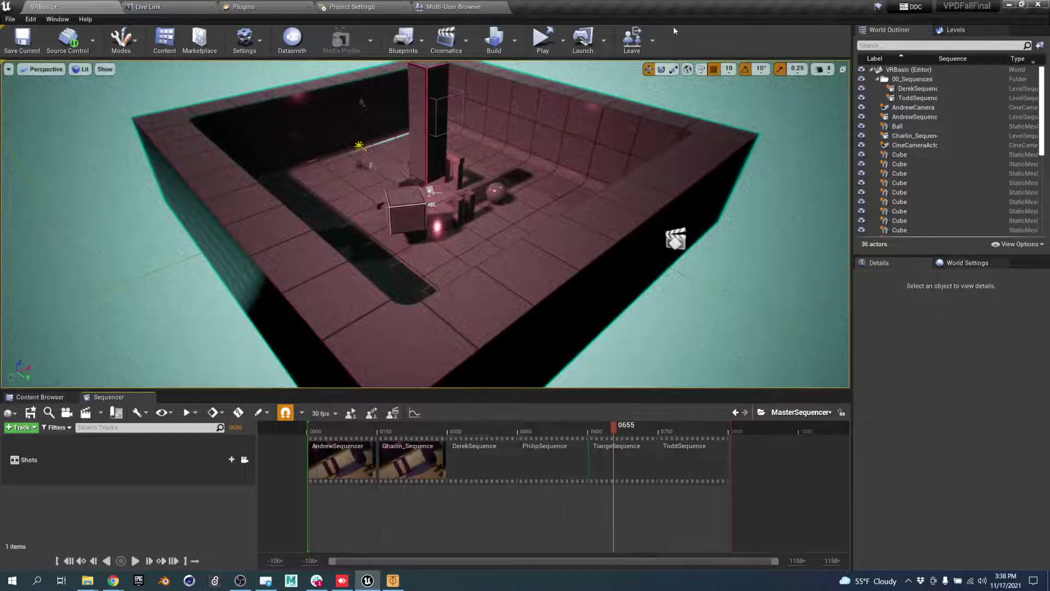
Open the TiangeSequence shot from the master sequence and inspect its camera tracks while scrubbing.
{"action": "left_click", "coordinate": [446, 39]}
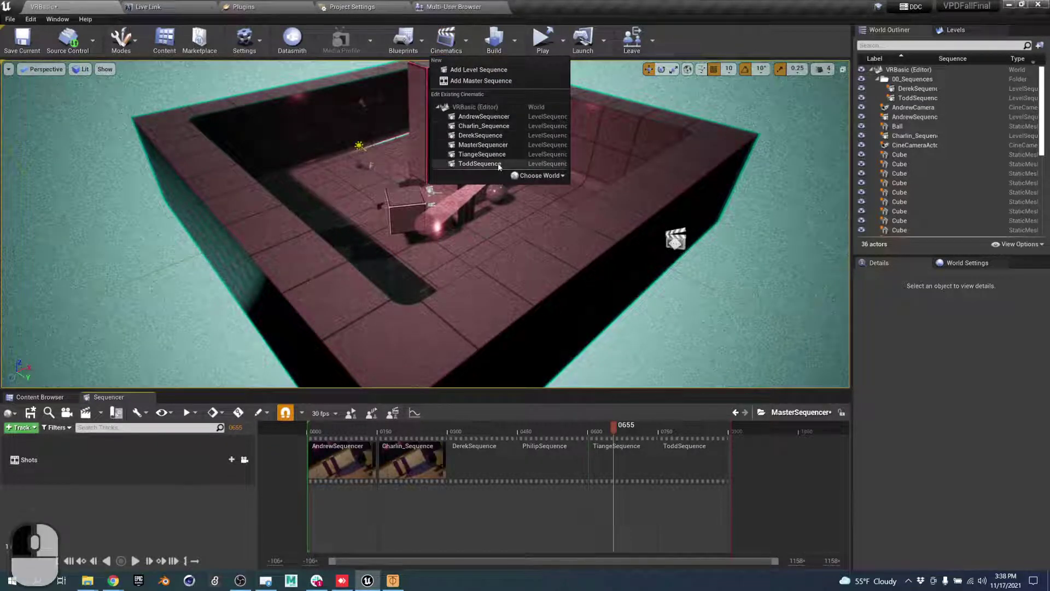
{"action": "double_click", "coordinate": [621, 469]}
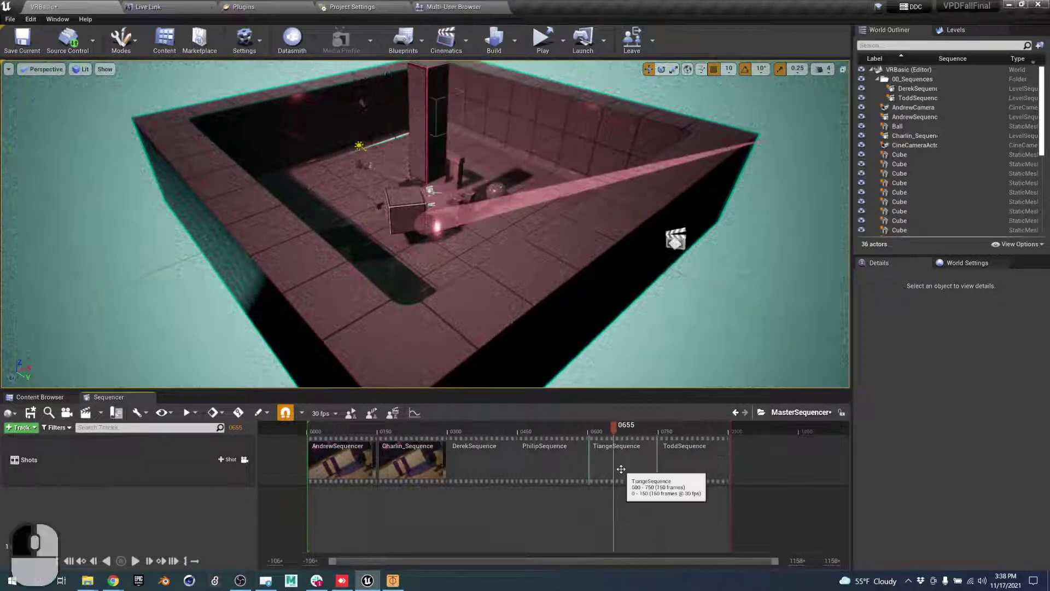
{"action": "scroll", "coordinate": [198, 504], "scroll_direction": "down", "scroll_amount": 2}
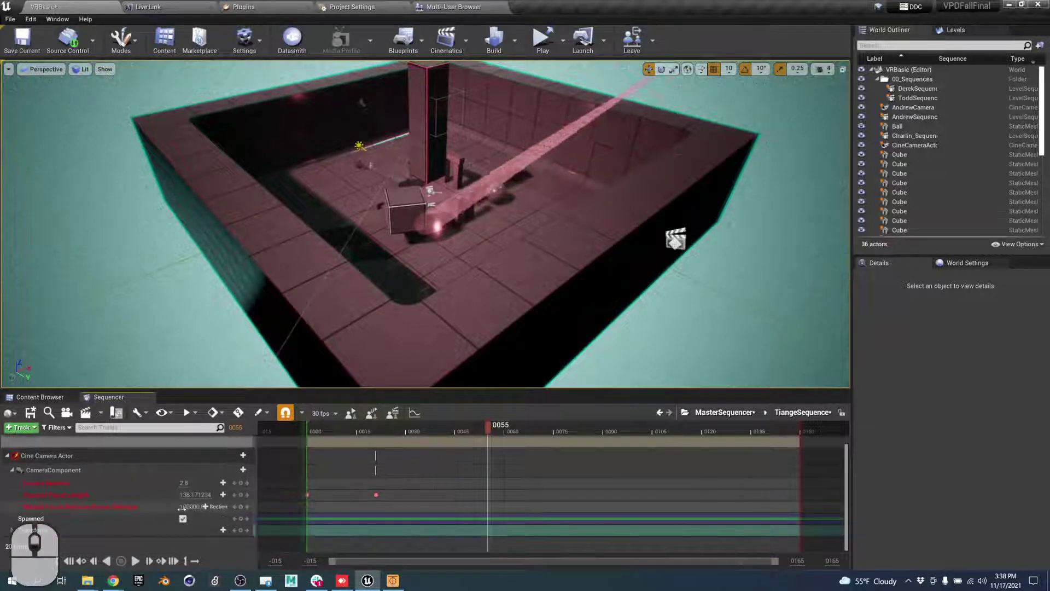
{"action": "scroll", "coordinate": [164, 504], "scroll_direction": "up", "scroll_amount": 1}
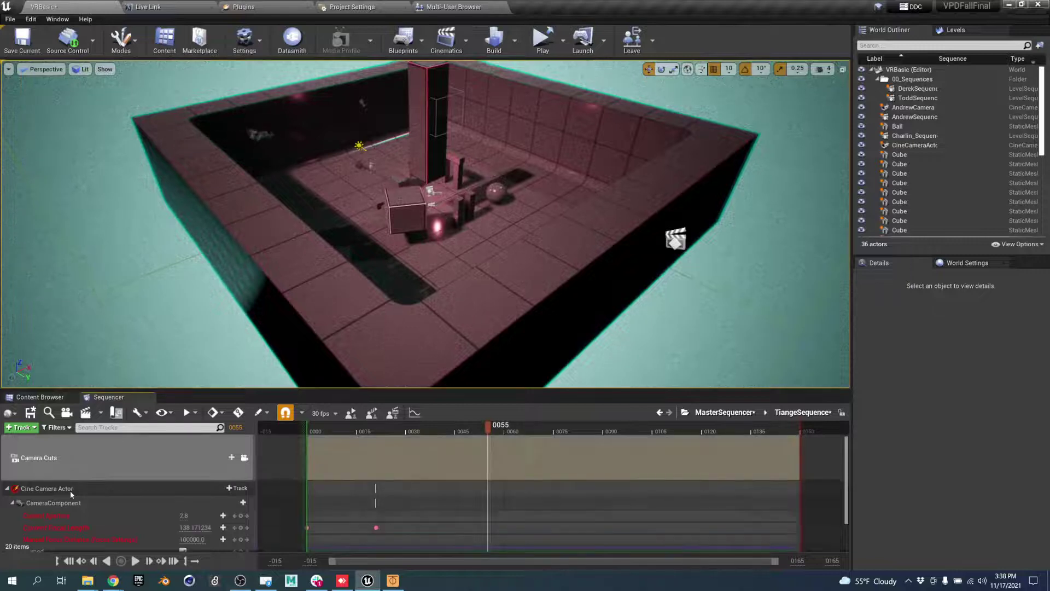
{"action": "left_click_drag", "start_coordinate": [488, 428], "coordinate": [363, 428]}
Return to MasterSequencer and scrub back from TiangeSequence through the earlier shots to frame 245.
{"action": "left_click", "coordinate": [727, 412]}
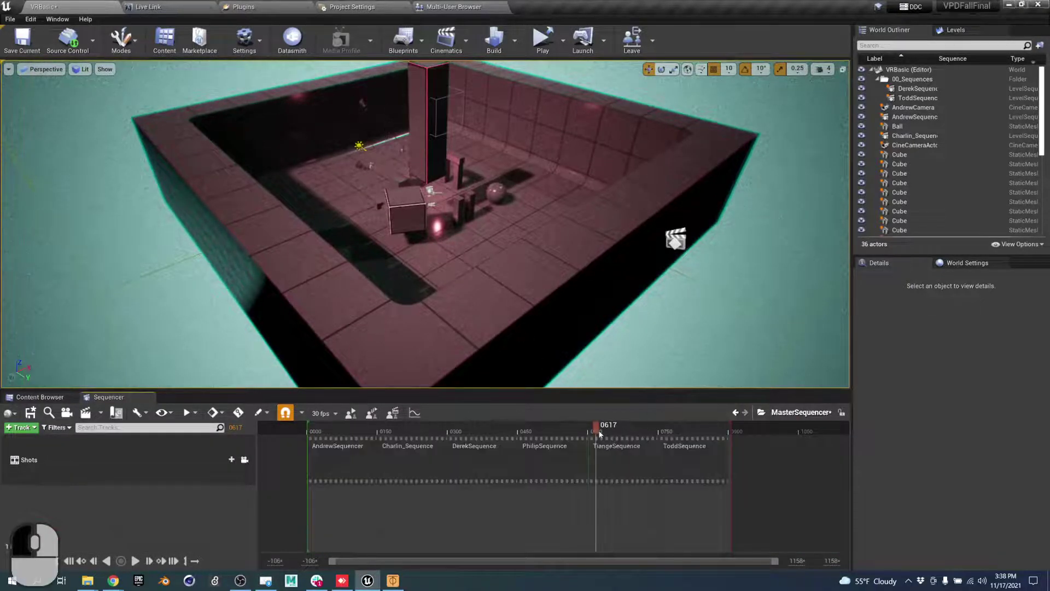
{"action": "left_click_drag", "start_coordinate": [599, 434], "coordinate": [532, 430]}
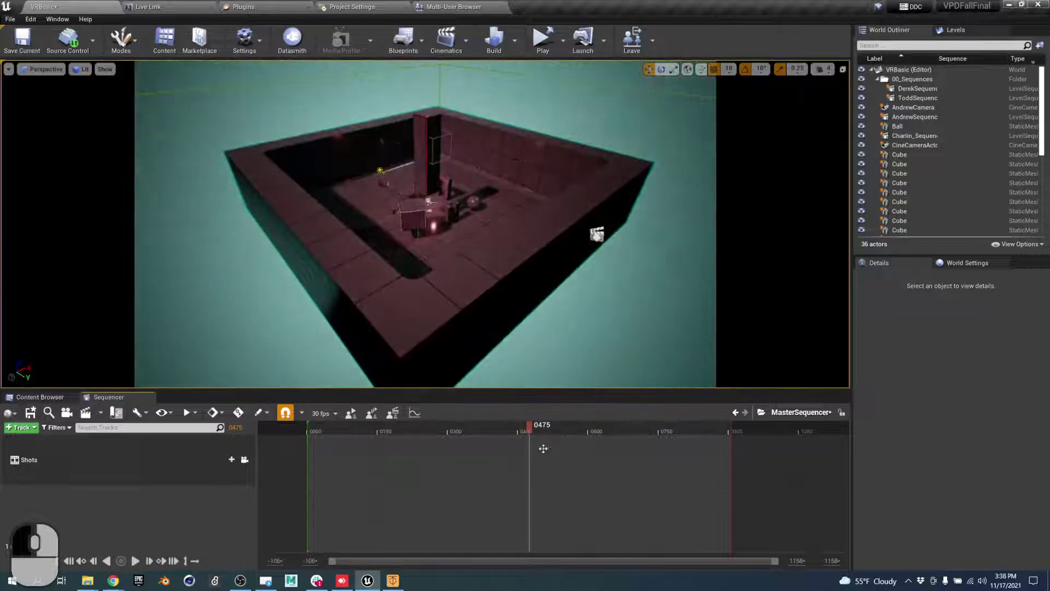
{"action": "left_click_drag", "start_coordinate": [534, 427], "coordinate": [426, 436]}
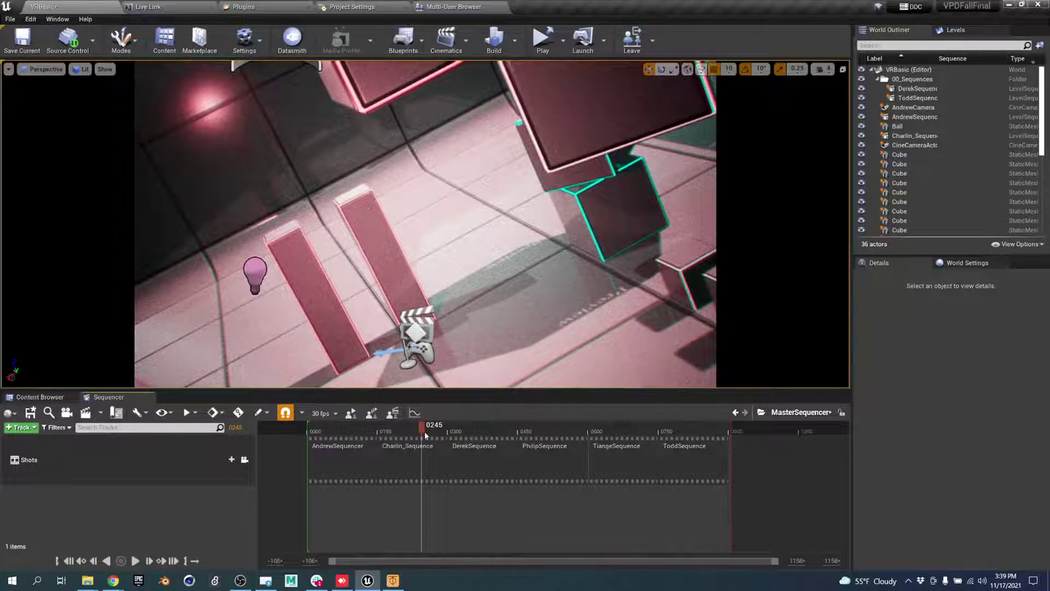
Switch to the Multi-User Editing slides in the browser and dismiss the Unreal Engine 4 Crash Reporter.
{"action": "left_click", "coordinate": [274, 584]}
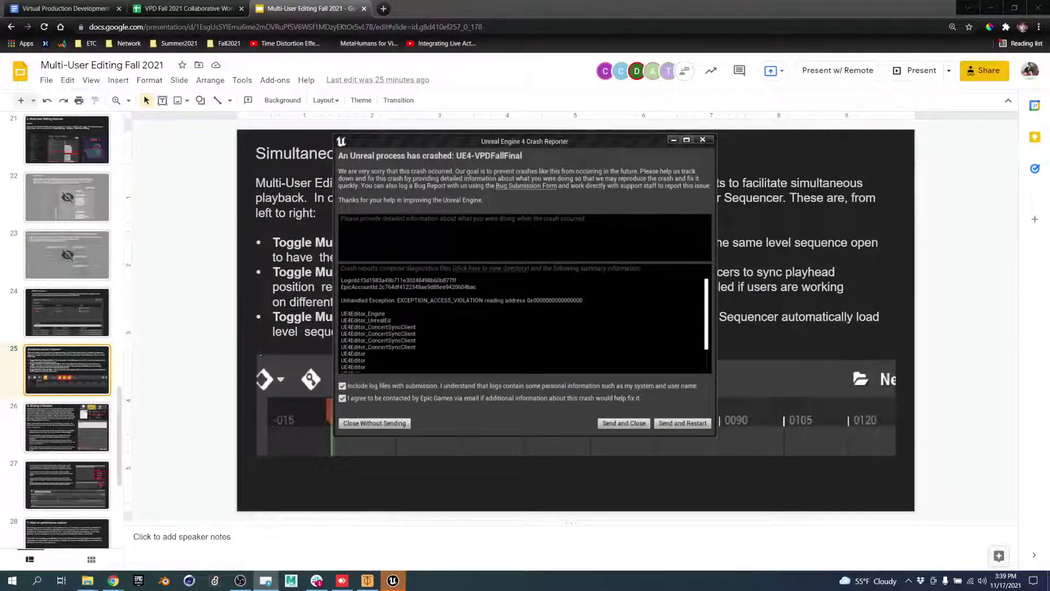
{"action": "left_click", "coordinate": [535, 220]}
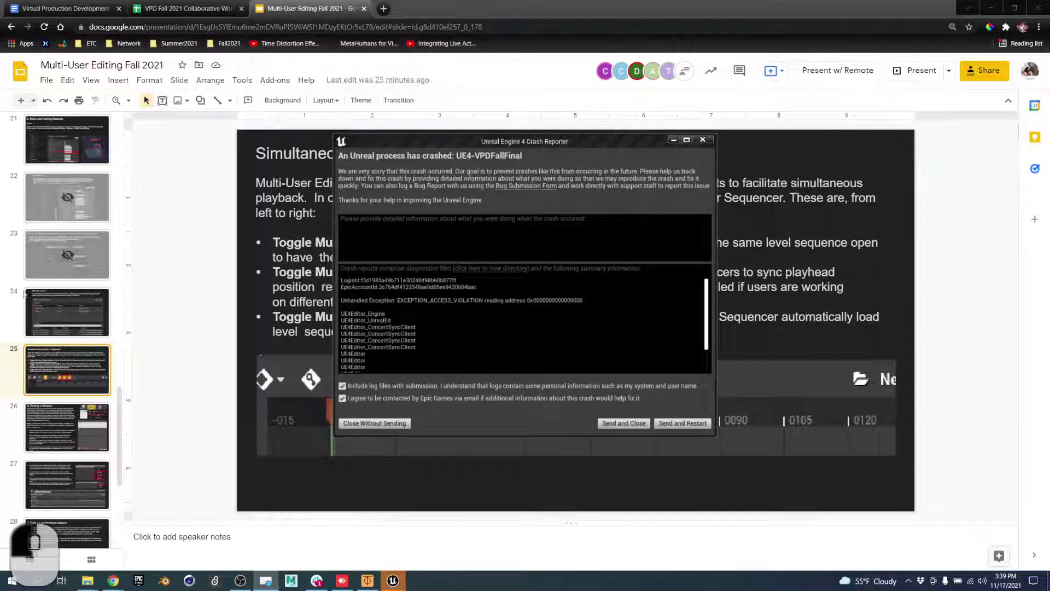
{"action": "left_click", "coordinate": [702, 141]}
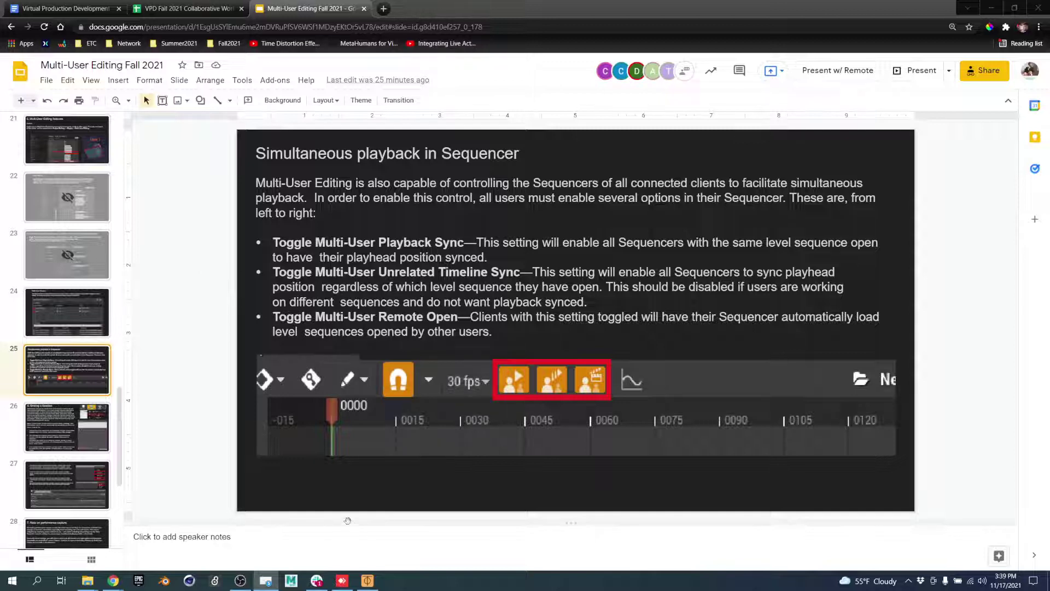
Switch to the AnyDesk remote server and examine the VPFall2021 session's clients and operation history in the Multi-User Browser.
{"action": "left_click", "coordinate": [341, 581]}
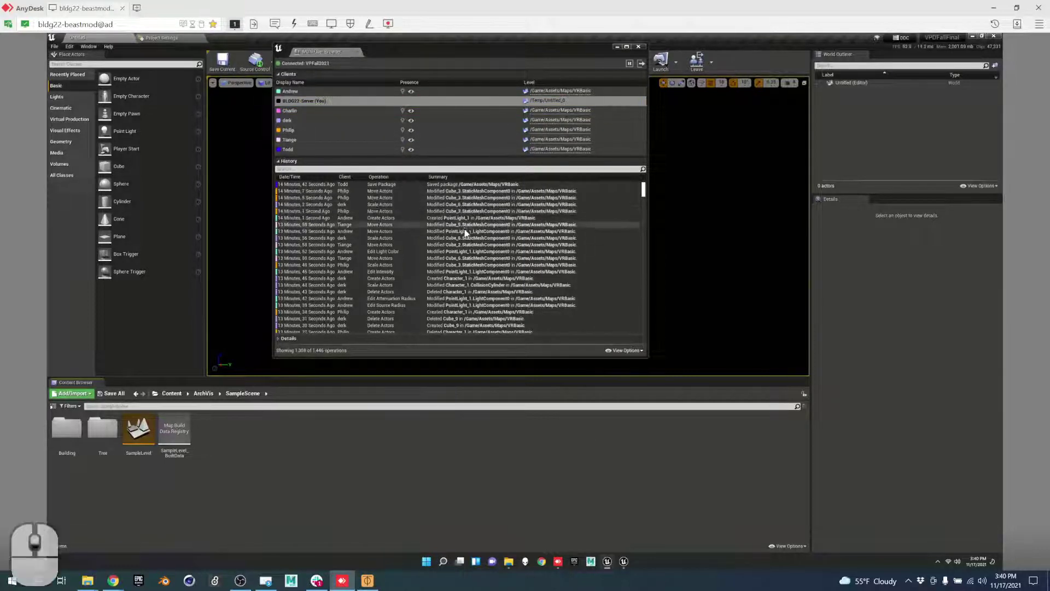
{"action": "scroll", "coordinate": [465, 232], "scroll_direction": "down", "scroll_amount": 10}
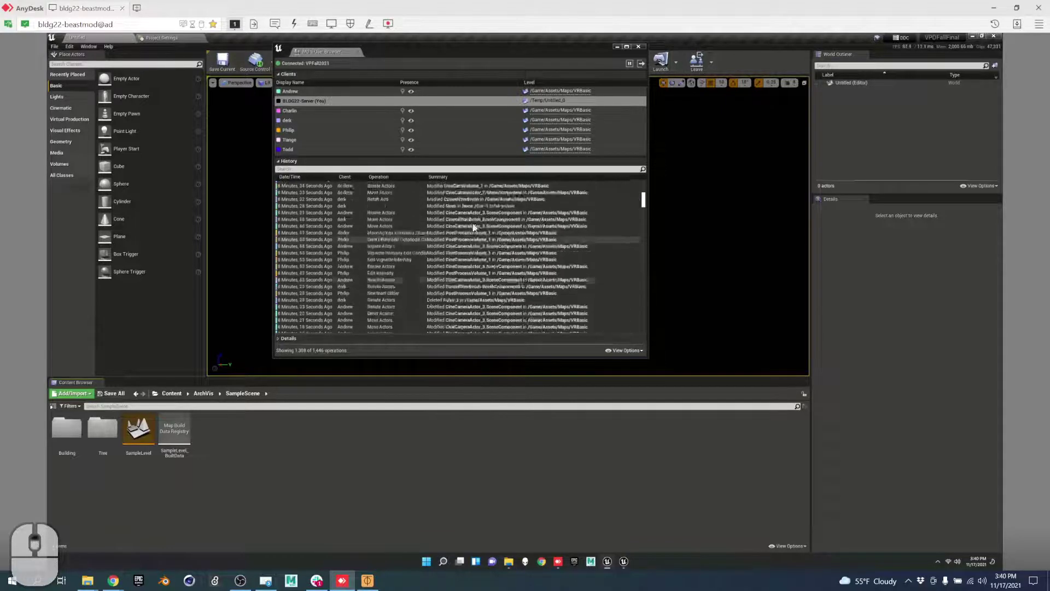
{"action": "scroll", "coordinate": [473, 228], "scroll_direction": "up", "scroll_amount": 10}
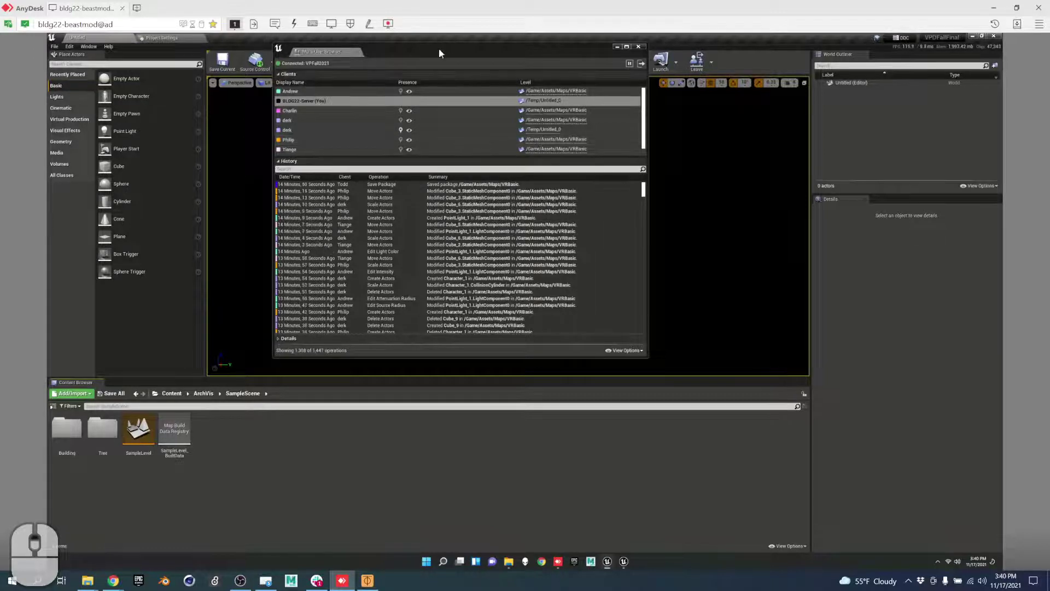
{"action": "left_click_drag", "start_coordinate": [439, 52], "coordinate": [580, 56]}
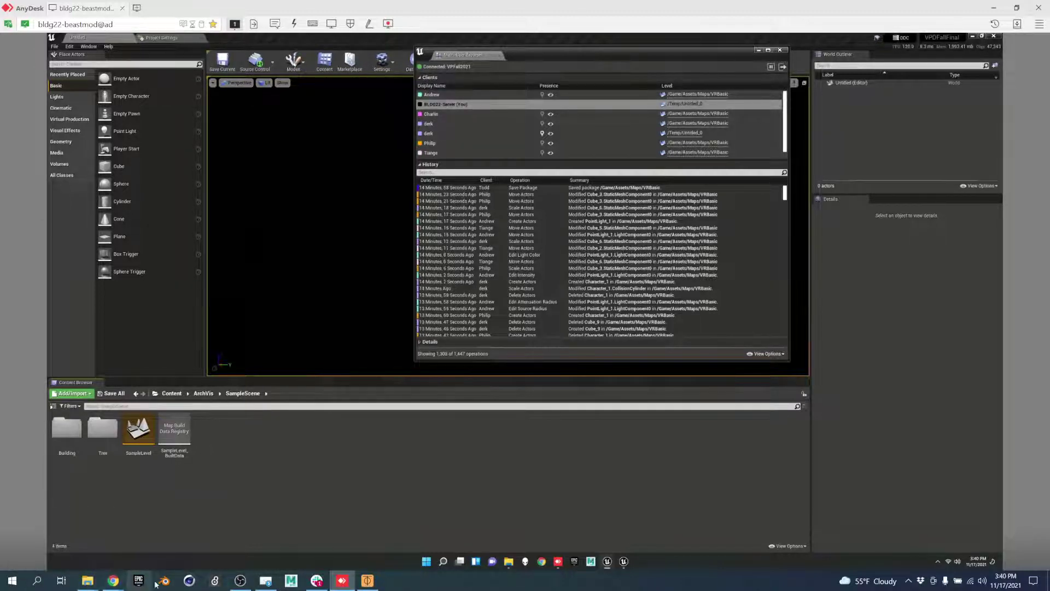
Reopen the VPDFallFinal project from its folder and restore the auto-saved VRBasic, ToddSequence and MasterSequencer packages.
{"action": "left_click", "coordinate": [88, 580]}
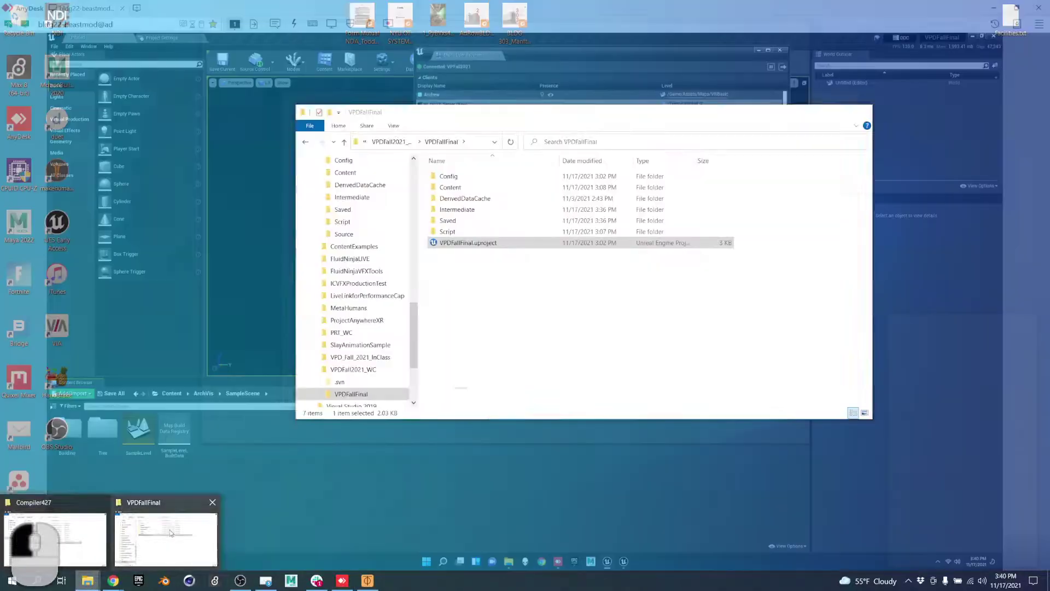
{"action": "left_click", "coordinate": [170, 533]}
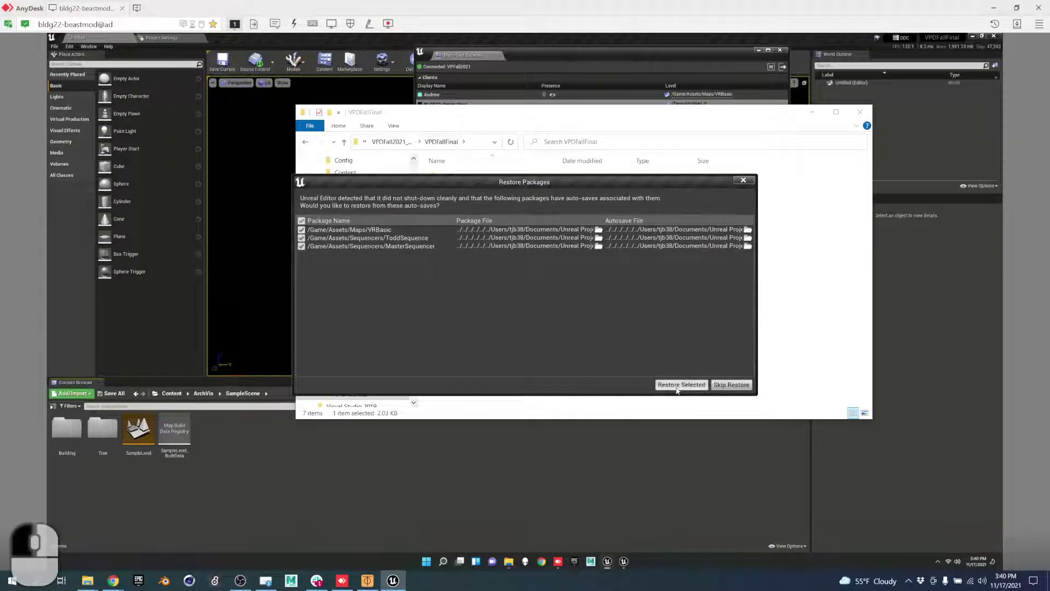
{"action": "left_click", "coordinate": [681, 389]}
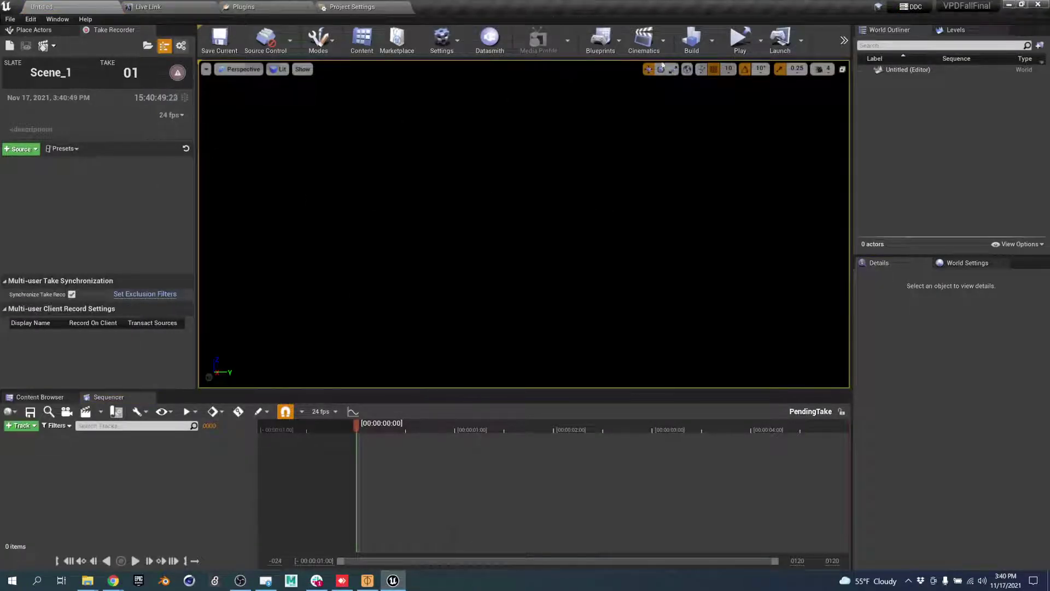
Open the Multi-User Browser, dock it with the main editor tabs, and join the VPFall2021 session.
{"action": "left_click", "coordinate": [844, 40]}
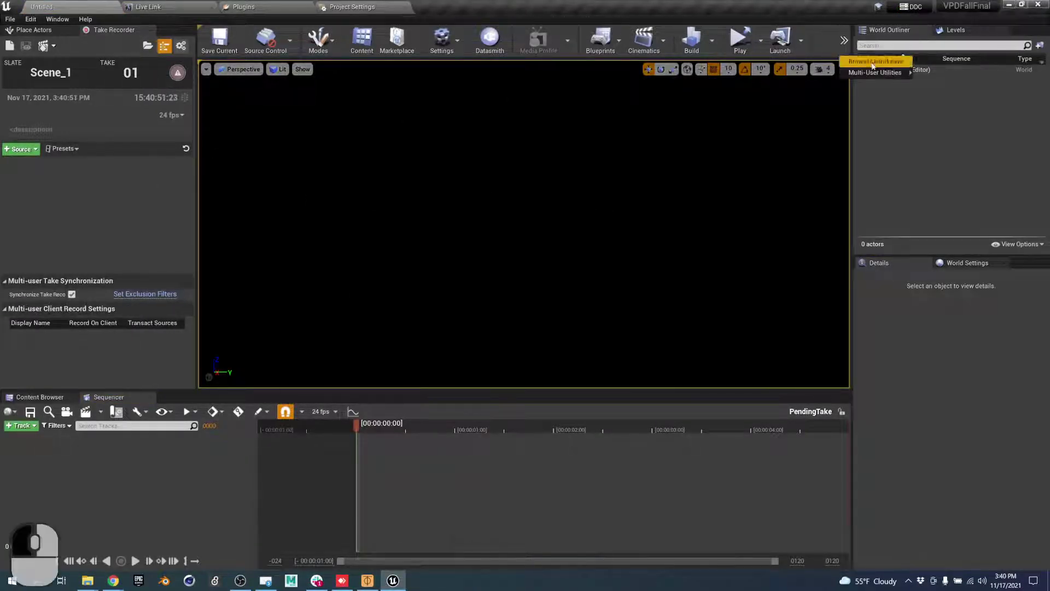
{"action": "mouse_move", "coordinate": [875, 72]}
{"action": "left_click", "coordinate": [953, 84]}
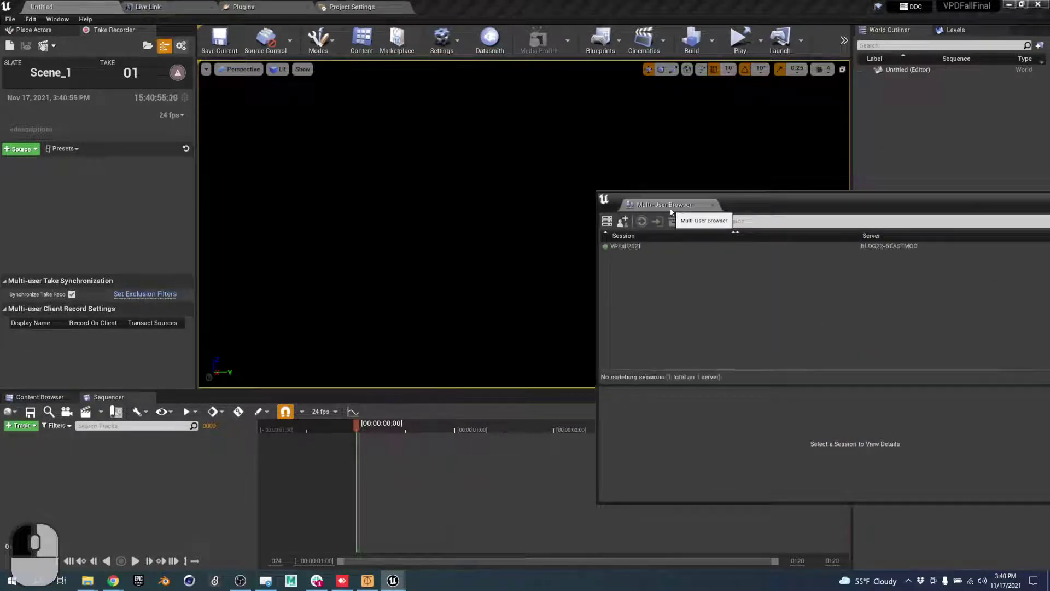
{"action": "left_click_drag", "start_coordinate": [665, 204], "coordinate": [505, 22]}
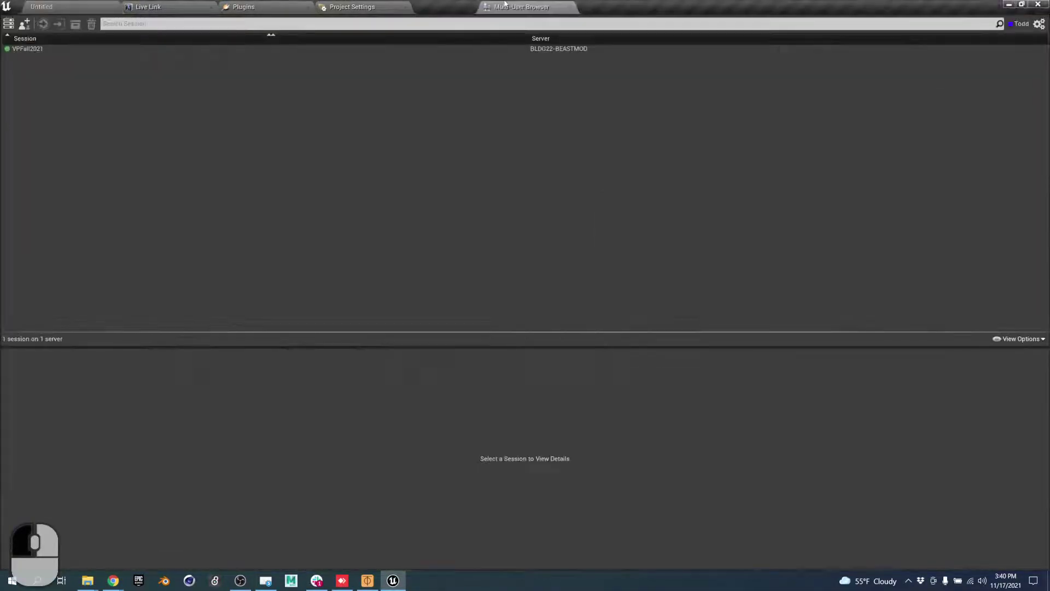
{"action": "double_click", "coordinate": [35, 52]}
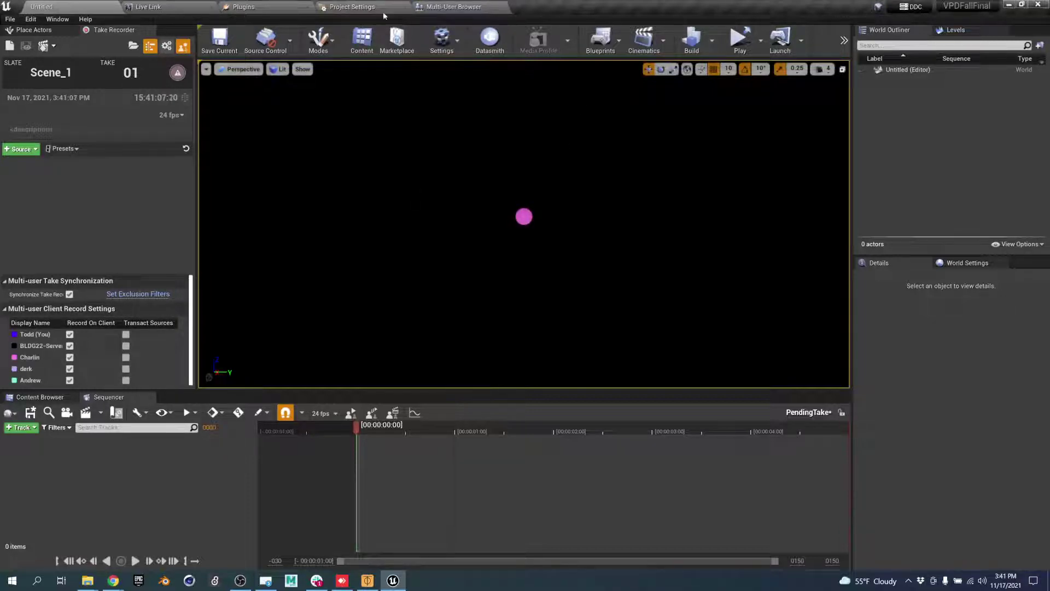
Load the VRBasic level from a session client's level link and open MasterSequencer for editing.
{"action": "left_click", "coordinate": [441, 5]}
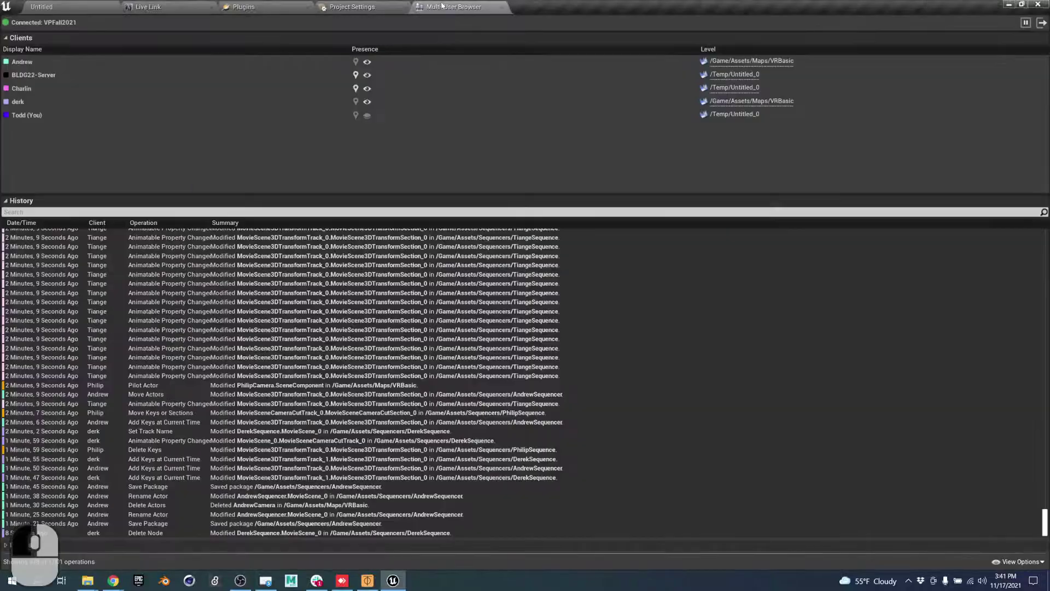
{"action": "left_click", "coordinate": [780, 101]}
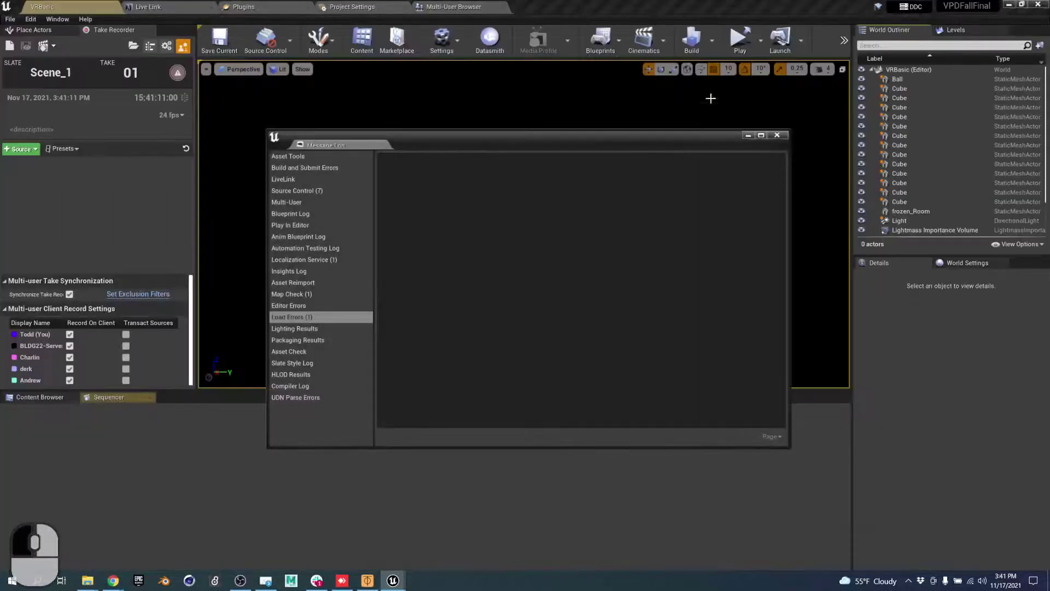
{"action": "left_click", "coordinate": [782, 136]}
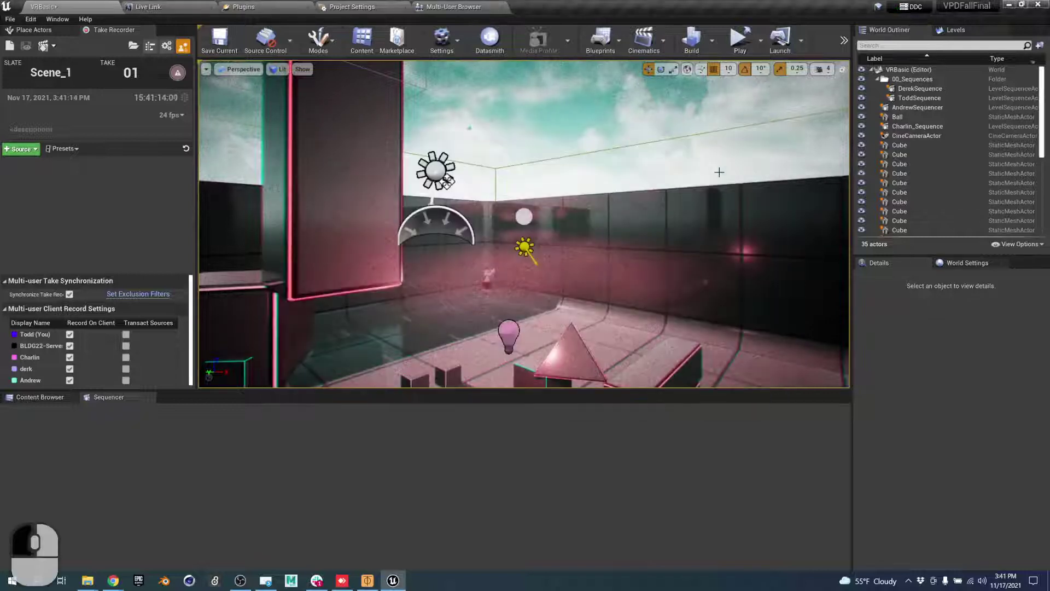
{"action": "left_click", "coordinate": [640, 50]}
{"action": "left_click", "coordinate": [666, 147]}
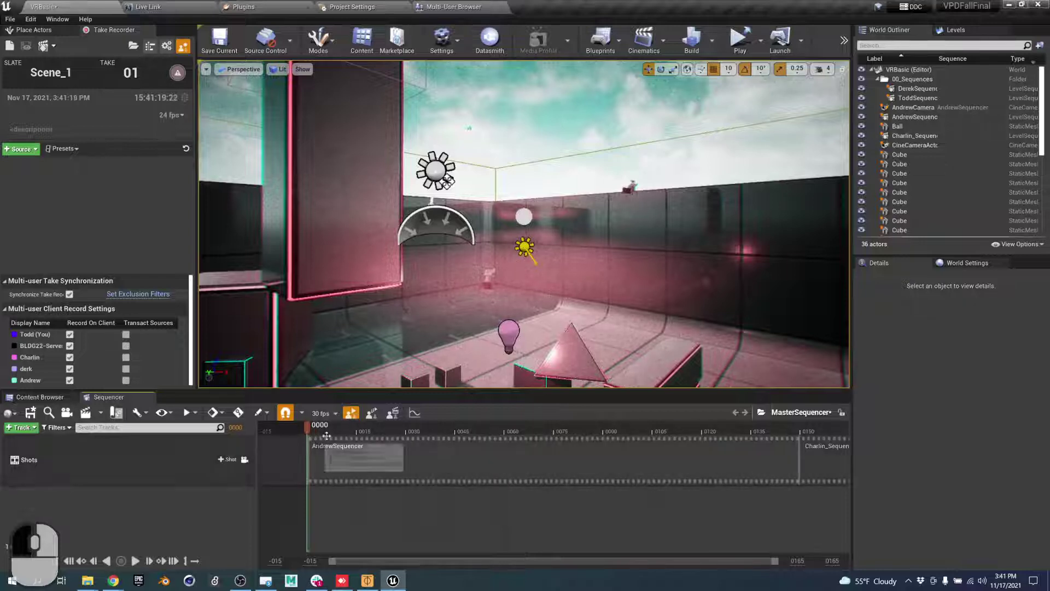
Inspect the shot layout in MasterSequencer, open the AndrewSequencer shot to view its tracks, and return to MasterSequencer.
{"action": "scroll", "coordinate": [429, 499], "scroll_direction": "down", "scroll_amount": 5, "text": "ctrl"}
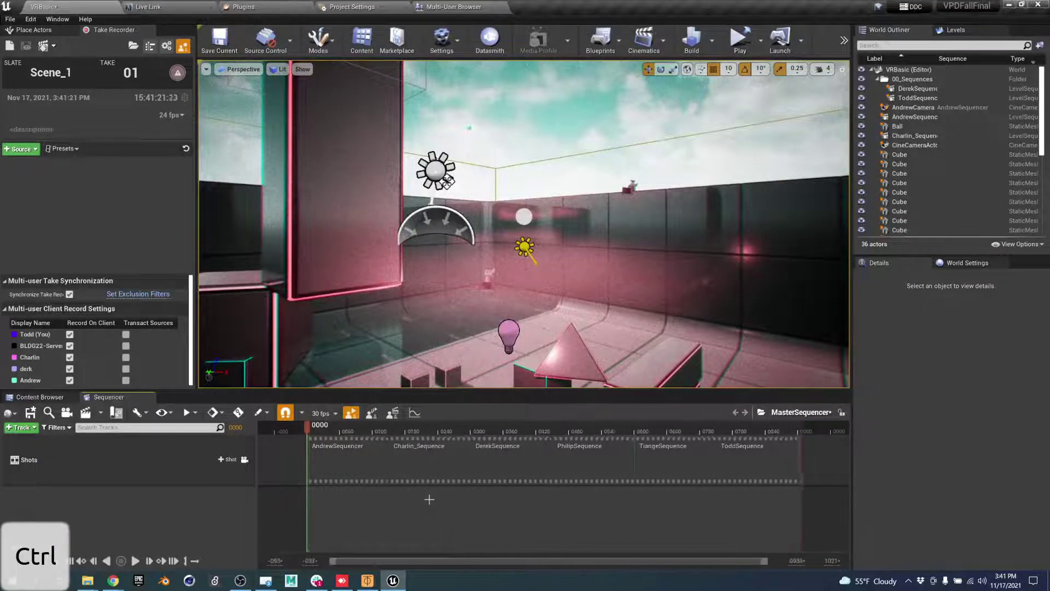
{"action": "scroll", "coordinate": [429, 499], "scroll_direction": "down", "scroll_amount": 9, "text": "ctrl"}
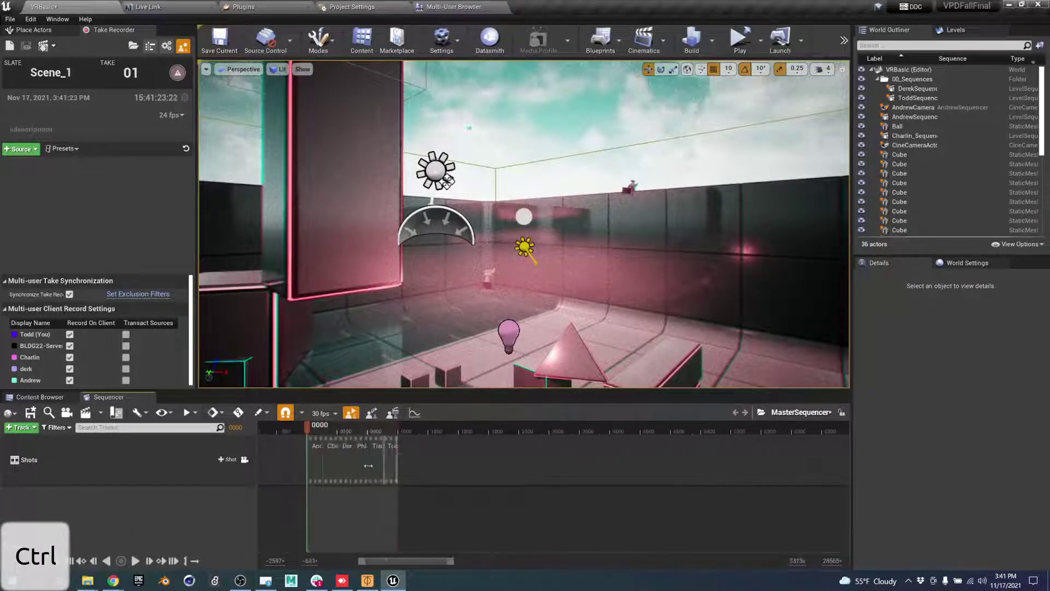
{"action": "scroll", "coordinate": [368, 465], "scroll_direction": "up", "scroll_amount": 7, "text": "ctrl"}
{"action": "left_click_drag", "start_coordinate": [315, 431], "coordinate": [357, 431]}
{"action": "double_click", "coordinate": [328, 446]}
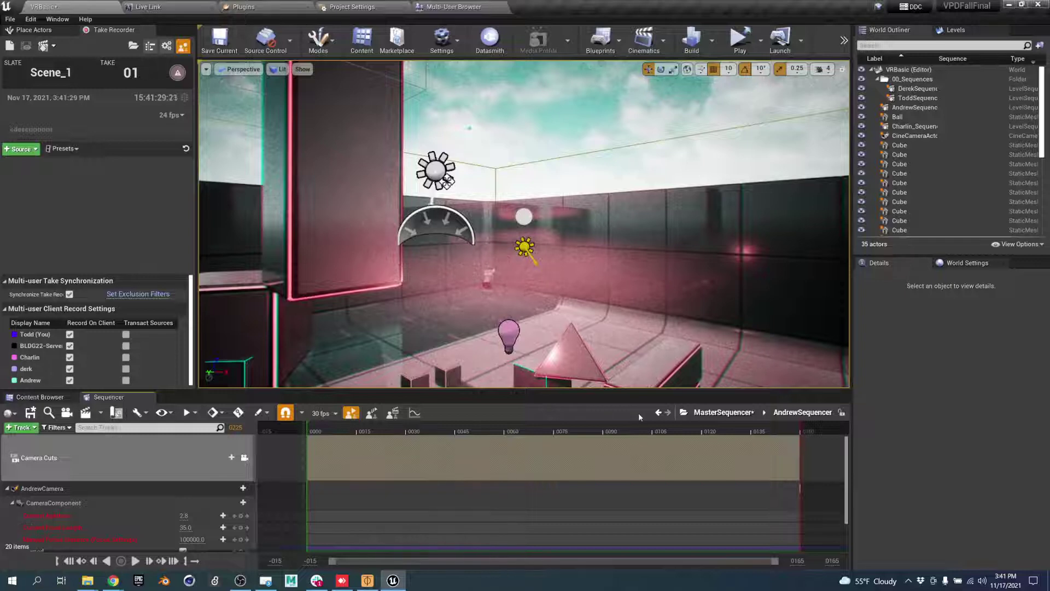
{"action": "left_click", "coordinate": [697, 413]}
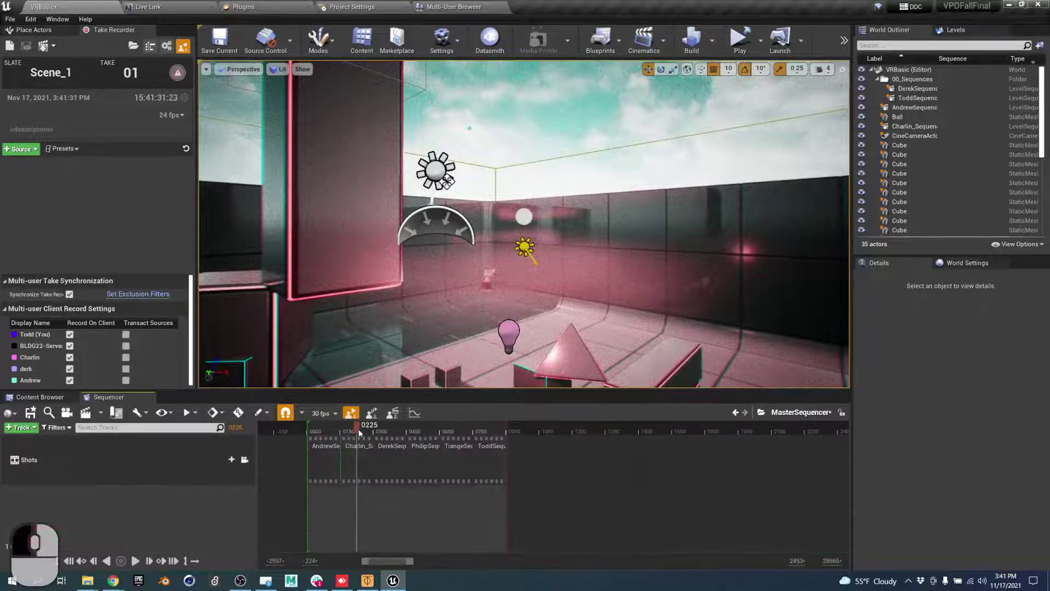
Scrub MasterSequencer to the ToddSequence shot, open that shot, and select its Cine Camera Actor track.
{"action": "left_click_drag", "start_coordinate": [360, 432], "coordinate": [493, 429]}
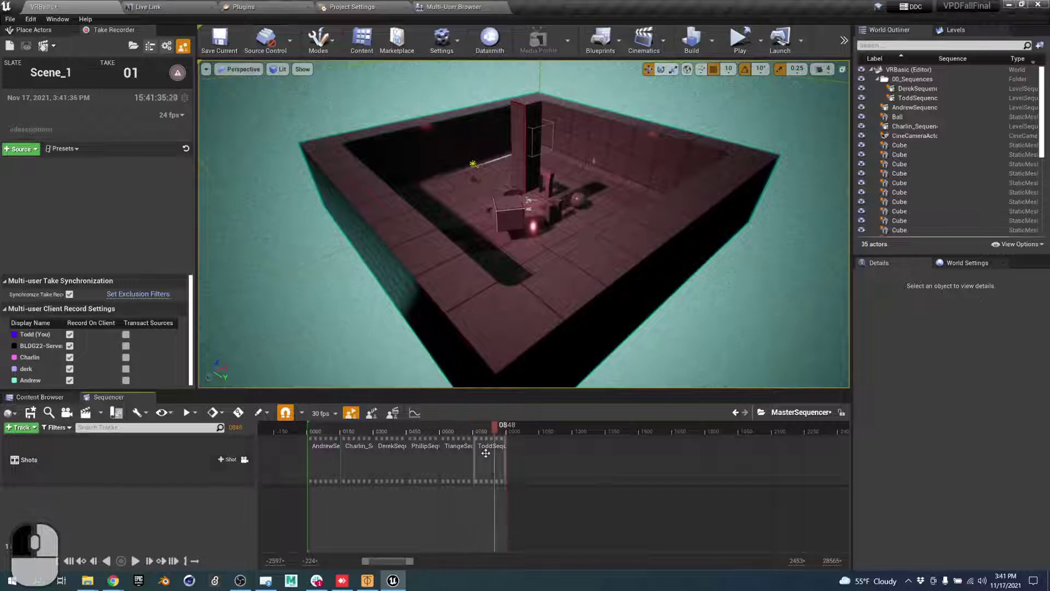
{"action": "double_click", "coordinate": [492, 462]}
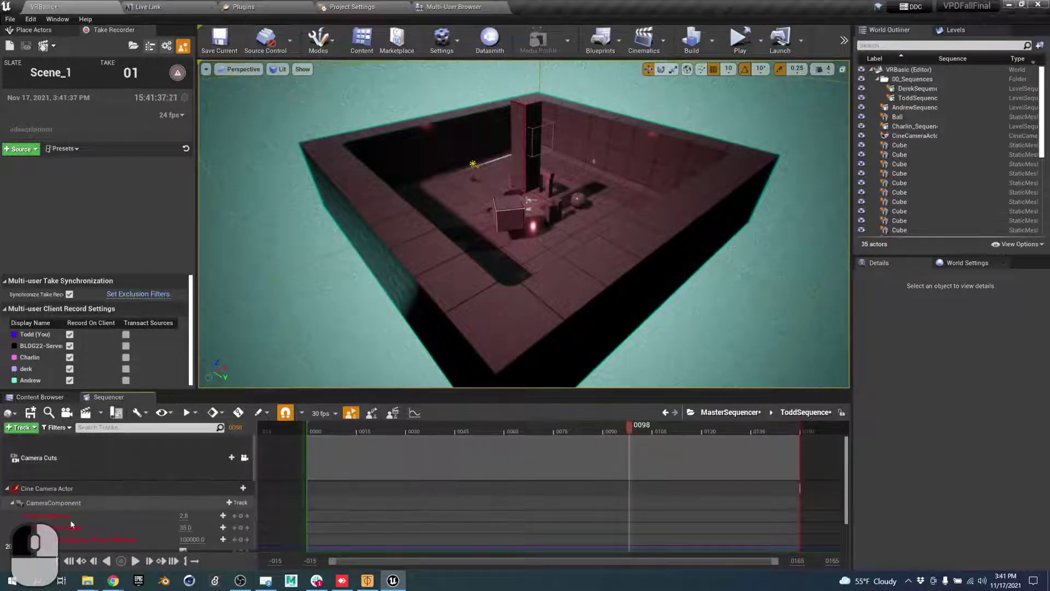
{"action": "scroll", "coordinate": [64, 497], "scroll_direction": "down", "scroll_amount": 2}
{"action": "left_click", "coordinate": [52, 455]}
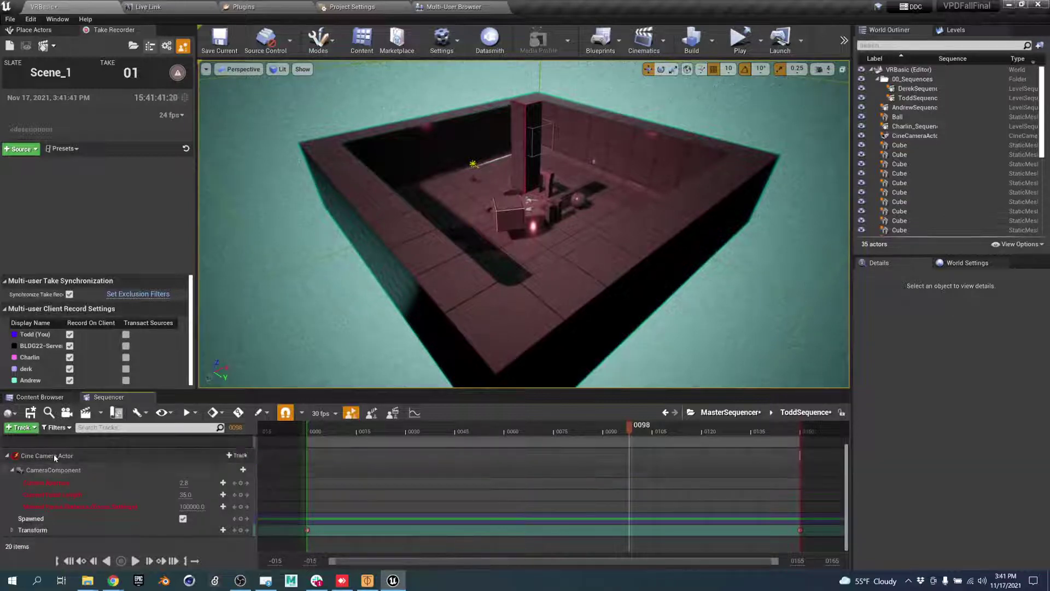
{"action": "left_click", "coordinate": [52, 455]}
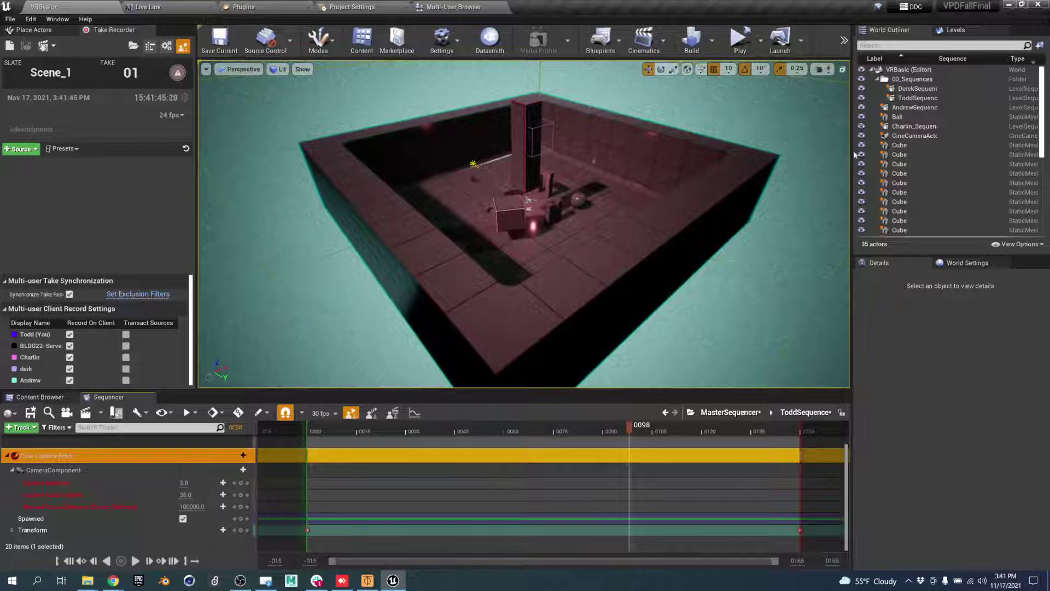
Widen the World Outliner to read the actor labels, and check CineCameraActor's view at frame 126 of ToddSequence.
{"action": "left_click_drag", "start_coordinate": [851, 159], "coordinate": [762, 165]}
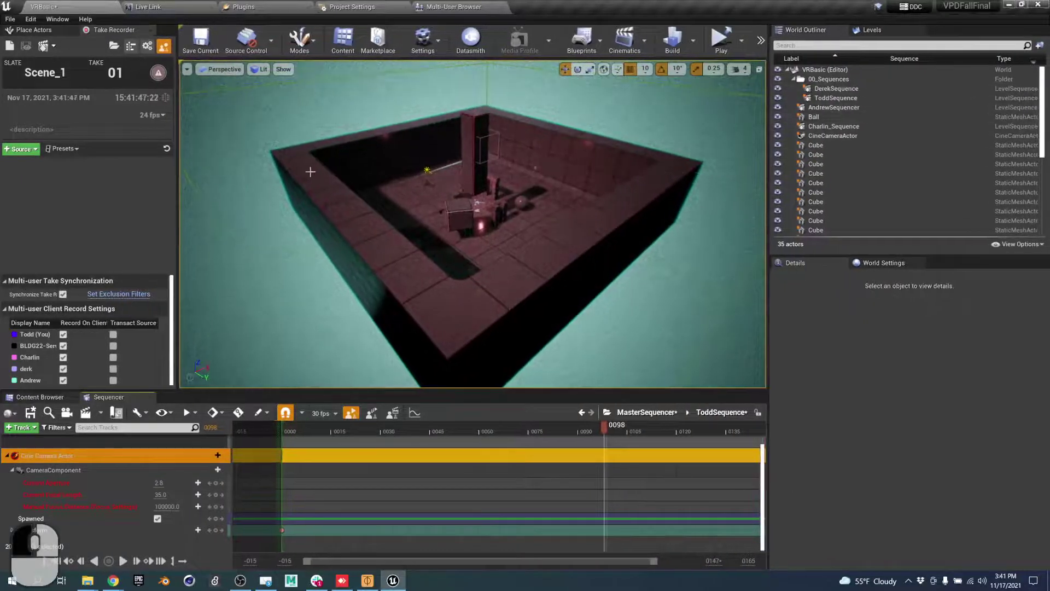
{"action": "scroll", "coordinate": [882, 145], "scroll_direction": "down", "scroll_amount": 6}
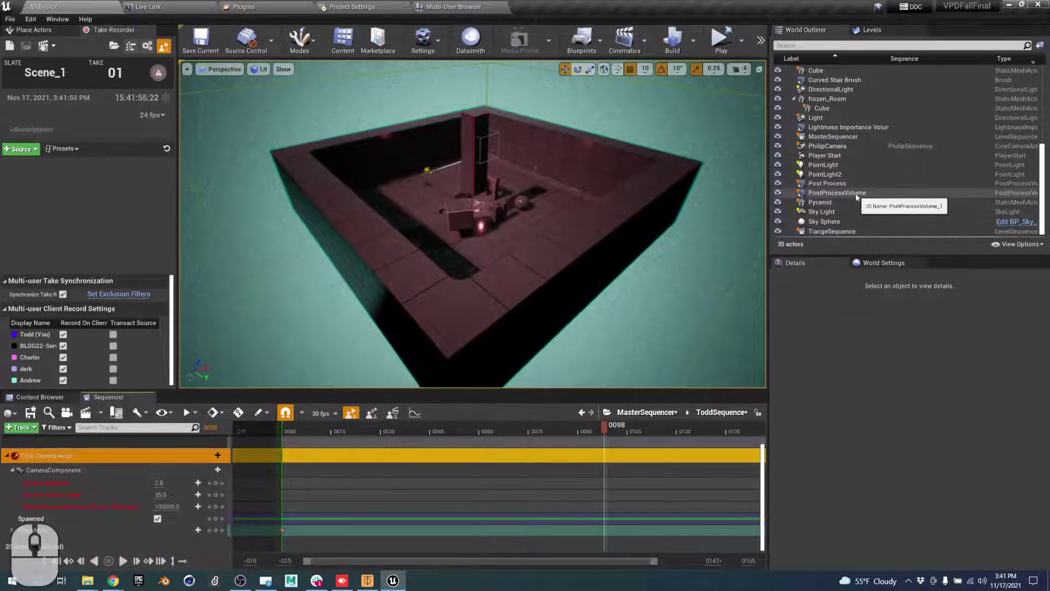
{"action": "scroll", "coordinate": [857, 196], "scroll_direction": "up", "scroll_amount": 6}
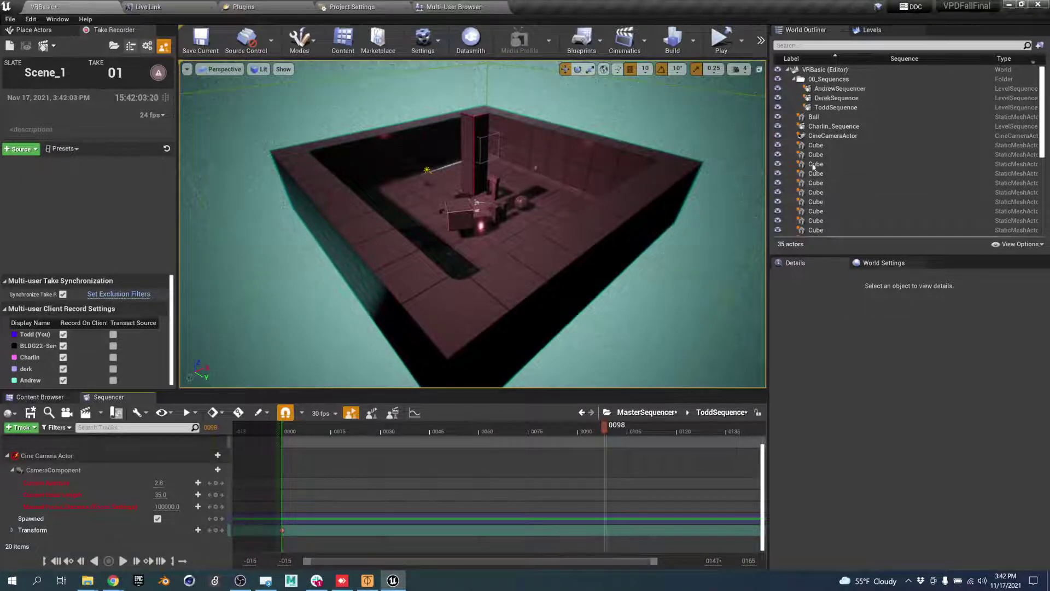
{"action": "left_click", "coordinate": [850, 137]}
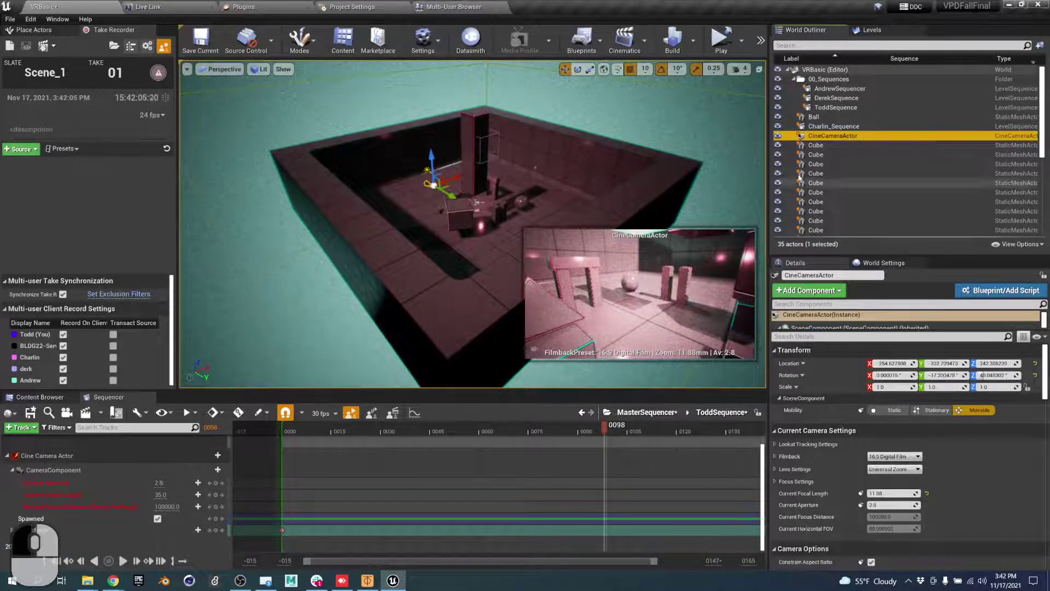
{"action": "left_click", "coordinate": [605, 430]}
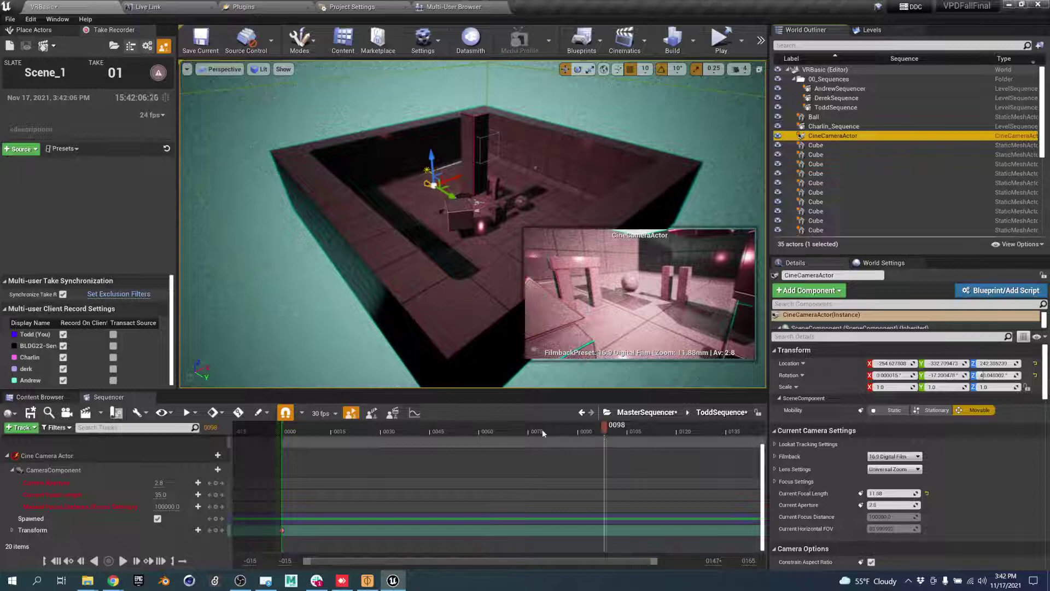
{"action": "left_click", "coordinate": [698, 431]}
{"action": "scroll", "coordinate": [516, 249], "scroll_direction": "down", "scroll_amount": 3}
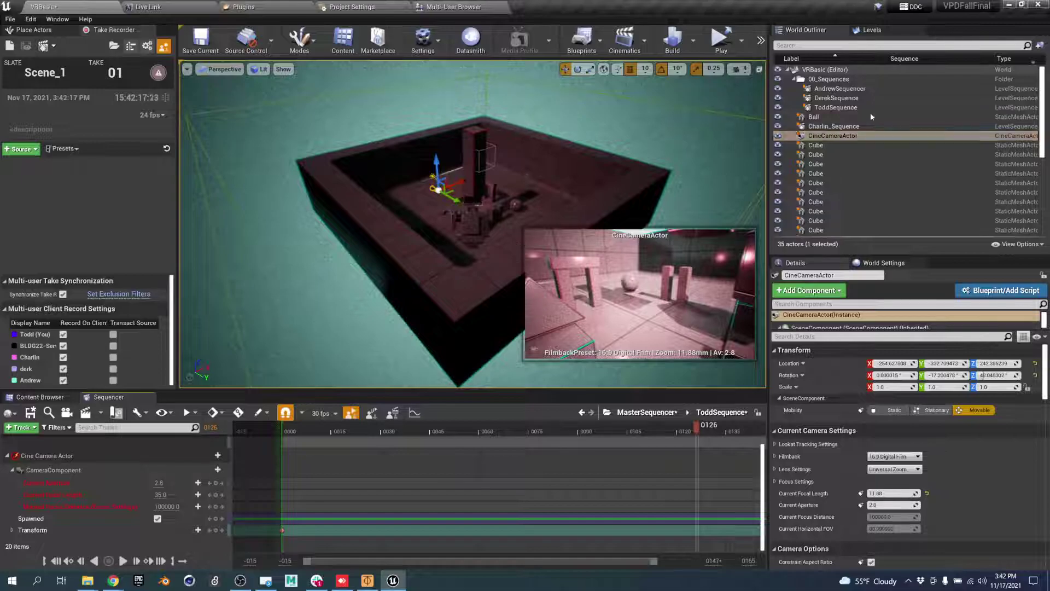
Leave the VPFall2021 session from the Multi-User Browser and close the local VPDFallFinal editor.
{"action": "left_click", "coordinate": [457, 6]}
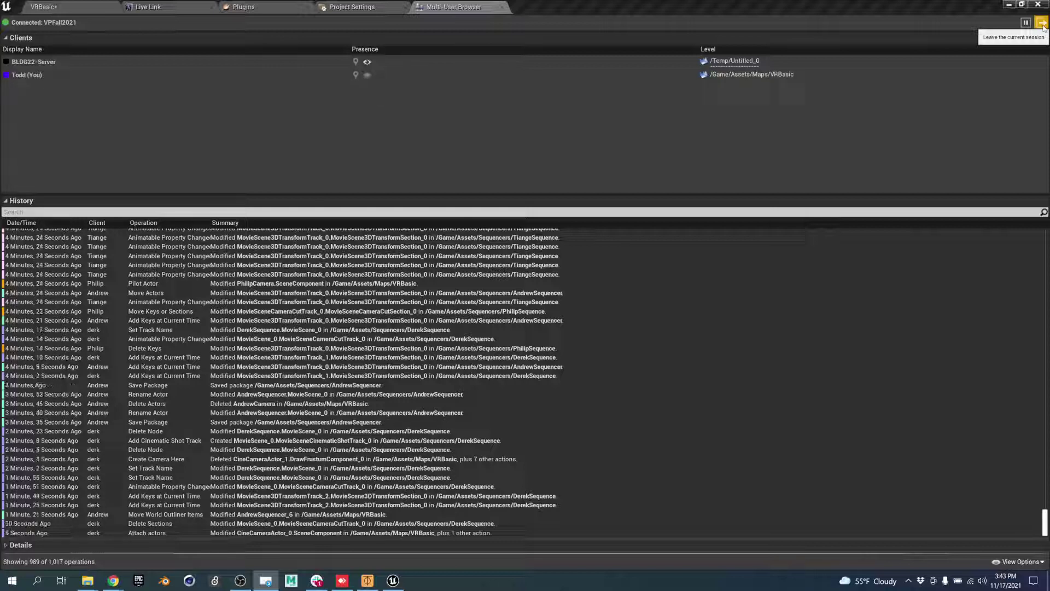
{"action": "left_click", "coordinate": [1042, 24]}
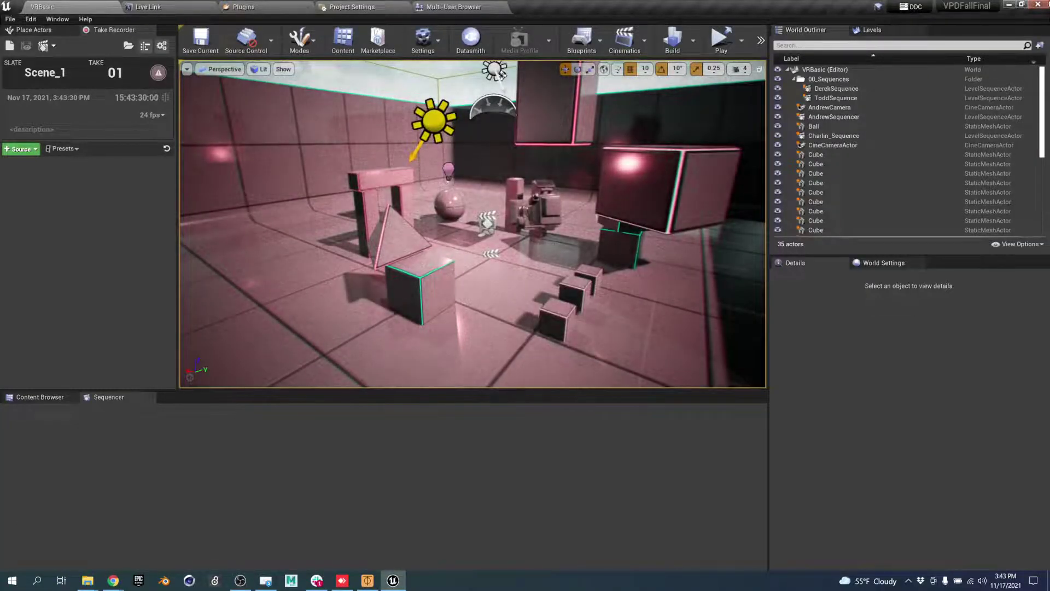
{"action": "left_click", "coordinate": [1038, 5]}
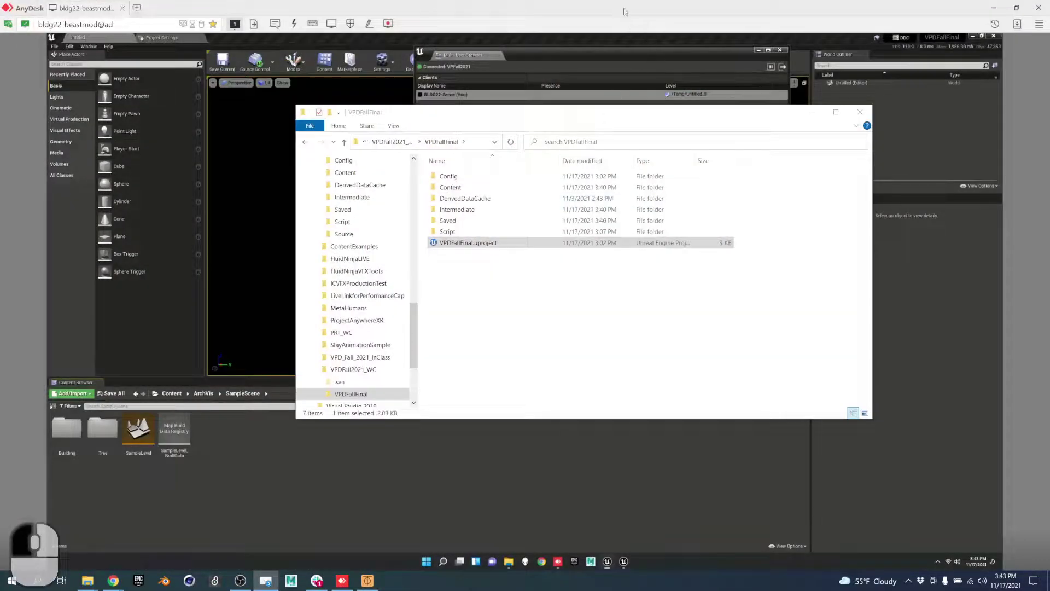
On the AnyDesk remote server, enlarge the Multi-User Browser window and try to leave the VPFall2021 session.
{"action": "left_click", "coordinate": [627, 16]}
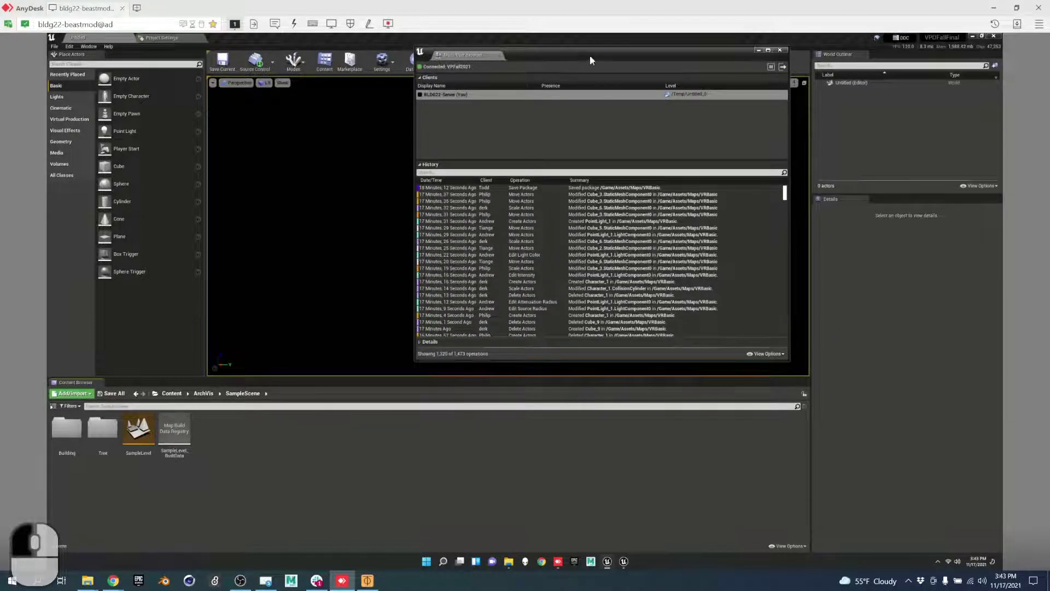
{"action": "left_click_drag", "start_coordinate": [591, 60], "coordinate": [464, 64]}
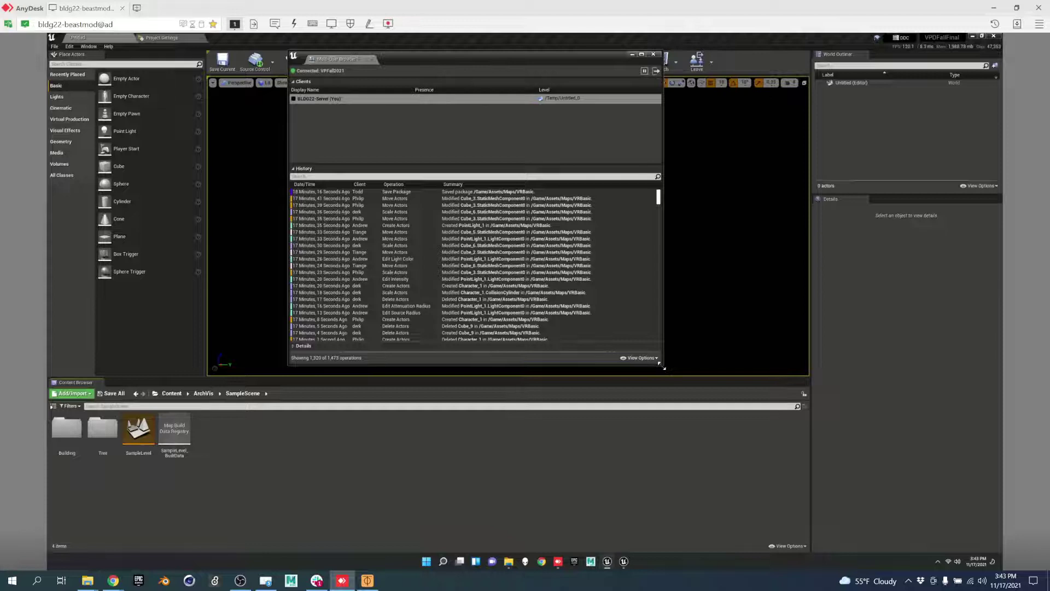
{"action": "left_click_drag", "start_coordinate": [663, 368], "coordinate": [912, 456]}
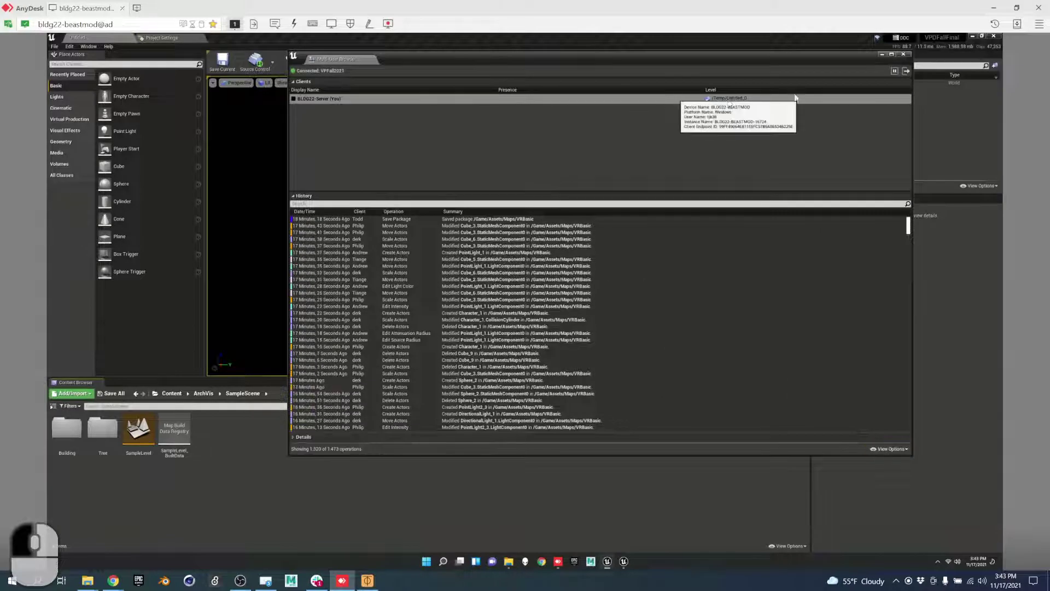
{"action": "left_click", "coordinate": [906, 71]}
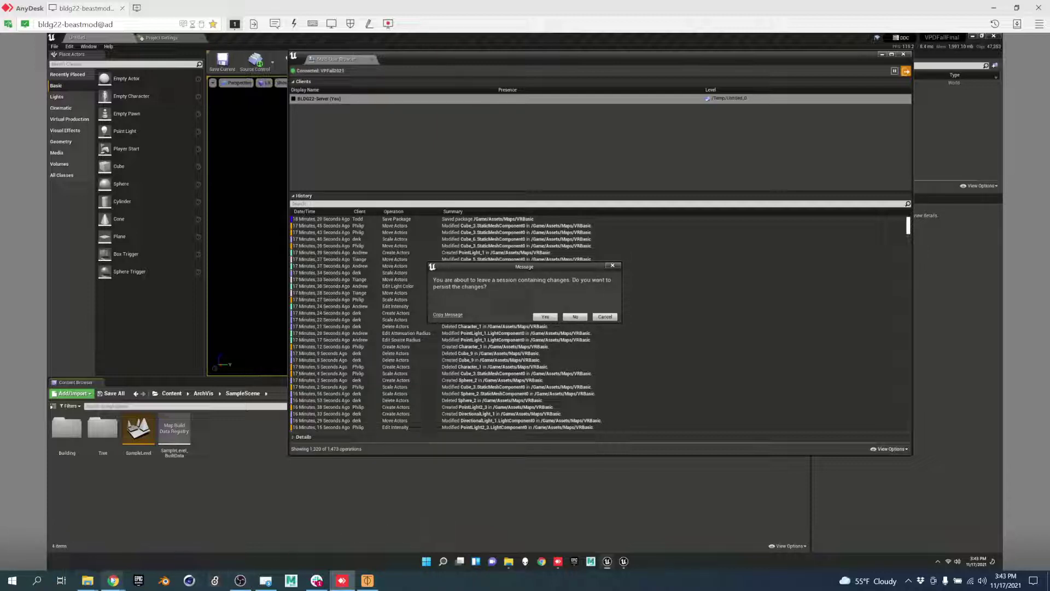
Consult the "Ending a Session" slide of the Multi-User Editing Fall 2021 presentation in Chrome, and return to the AnyDesk remote server.
{"action": "left_click", "coordinate": [114, 579]}
{"action": "left_click", "coordinate": [128, 557]}
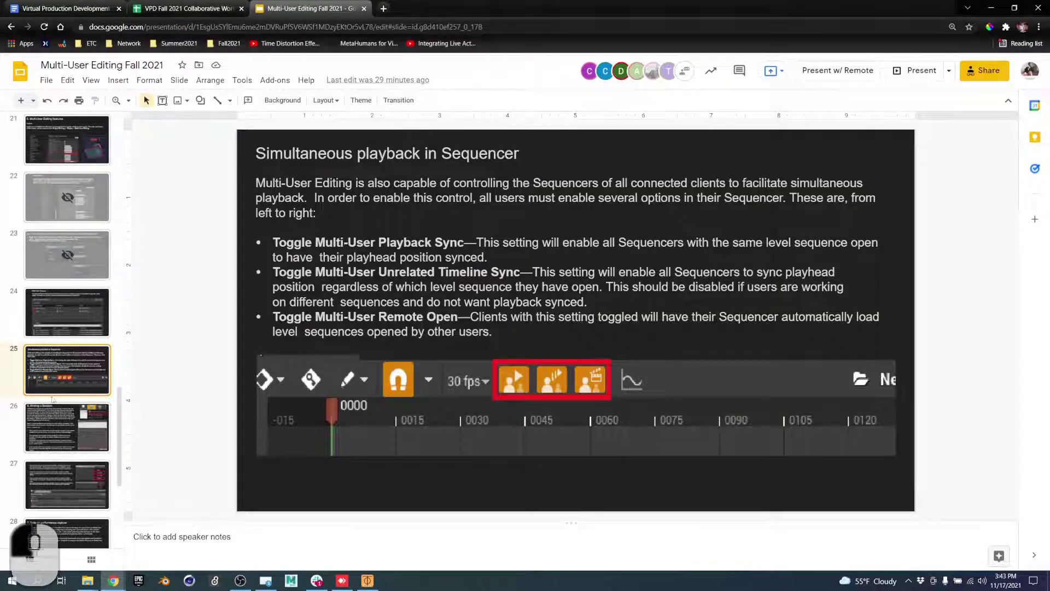
{"action": "left_click", "coordinate": [68, 426]}
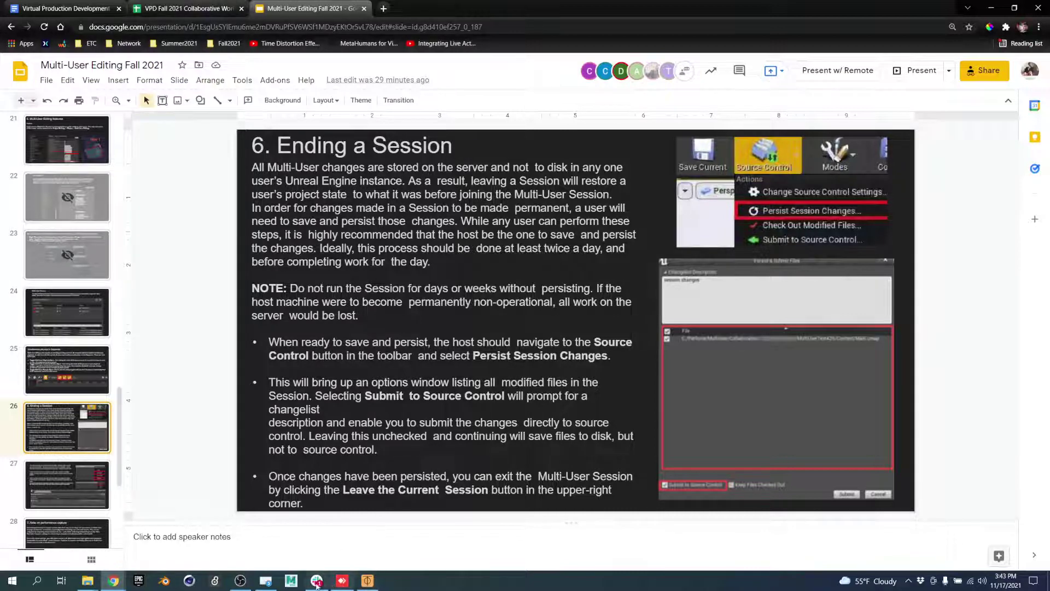
{"action": "left_click", "coordinate": [343, 581]}
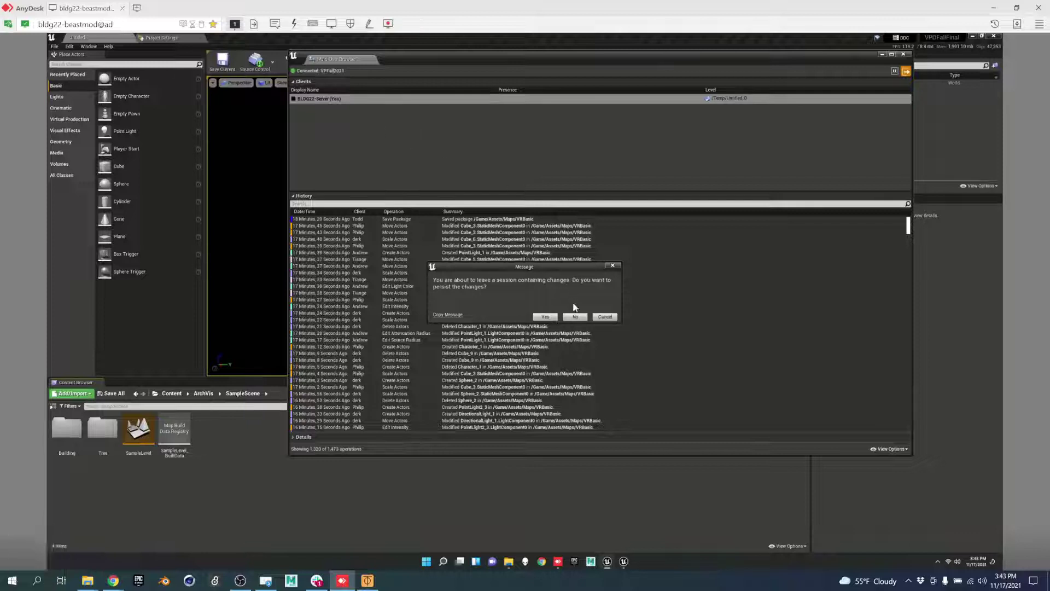
Cancel leaving the session and accept the source control login settings with Multi-User as the provider.
{"action": "left_click", "coordinate": [601, 317]}
{"action": "left_click", "coordinate": [255, 60]}
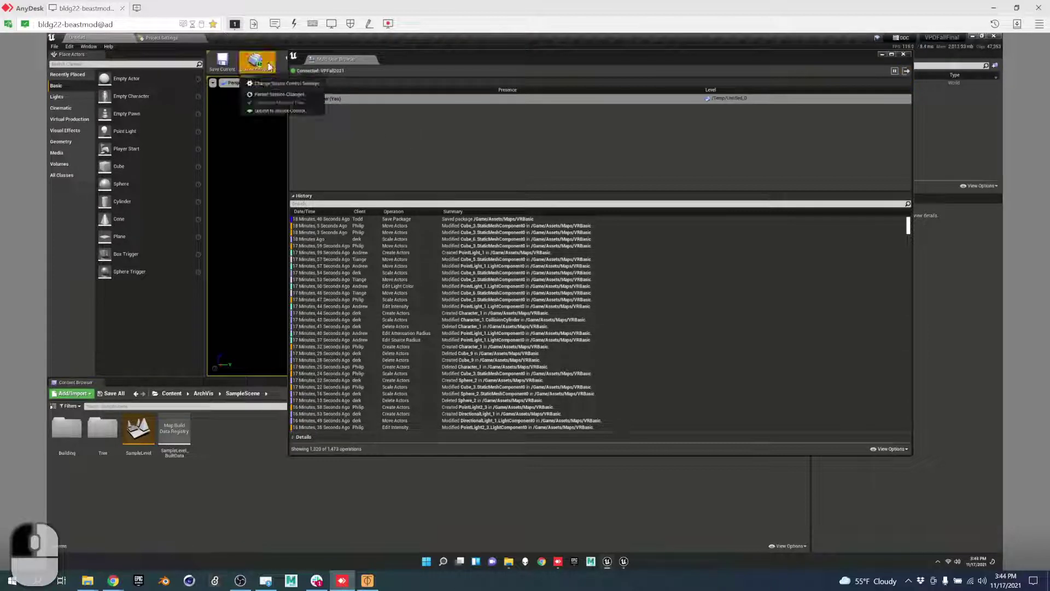
{"action": "left_click", "coordinate": [300, 88]}
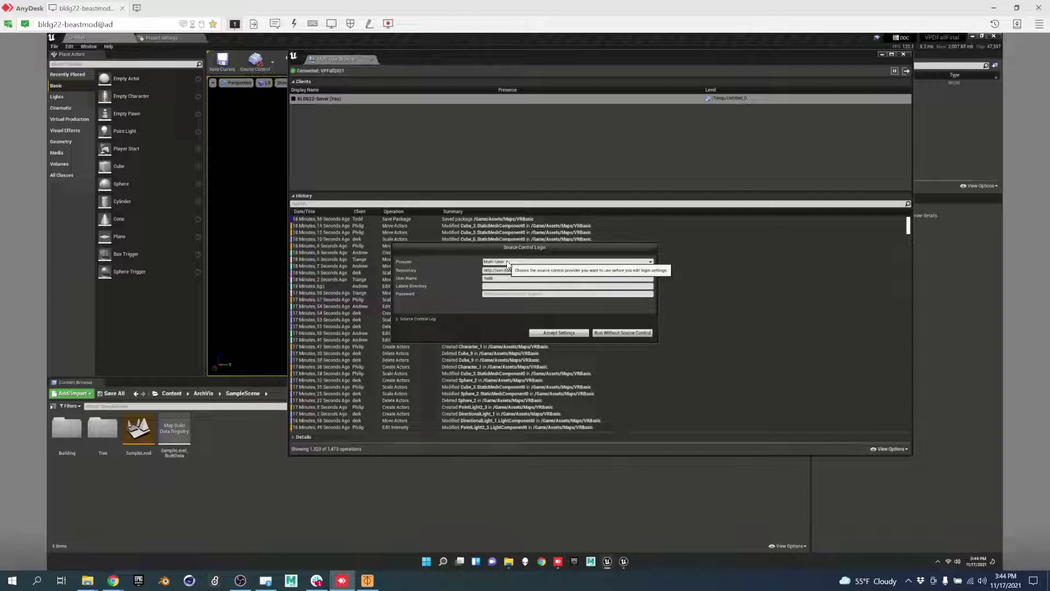
{"action": "left_click", "coordinate": [571, 333]}
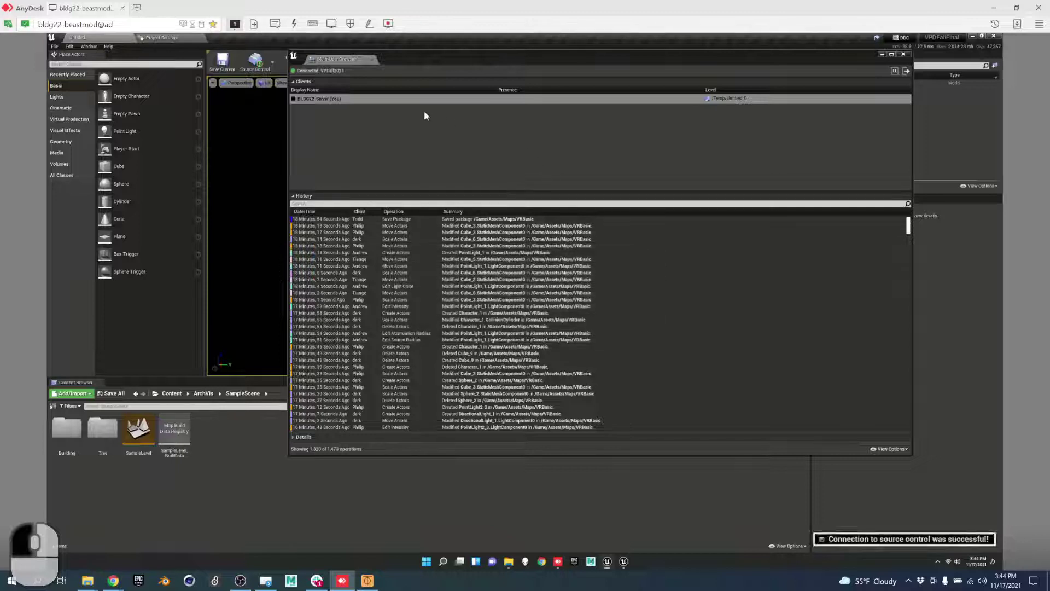
{"action": "left_click", "coordinate": [906, 71]}
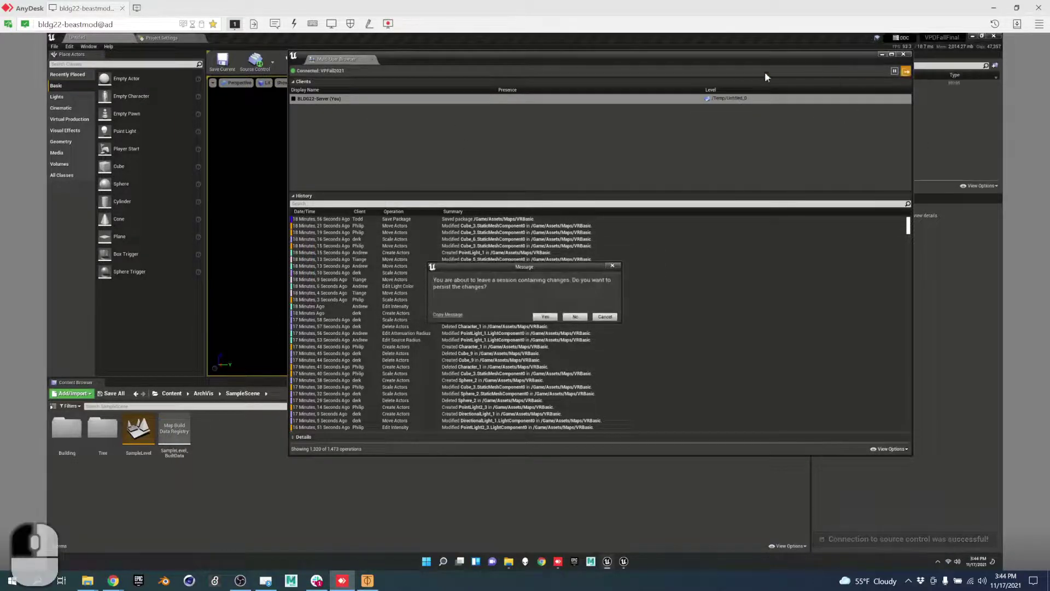
{"action": "left_click", "coordinate": [606, 318]}
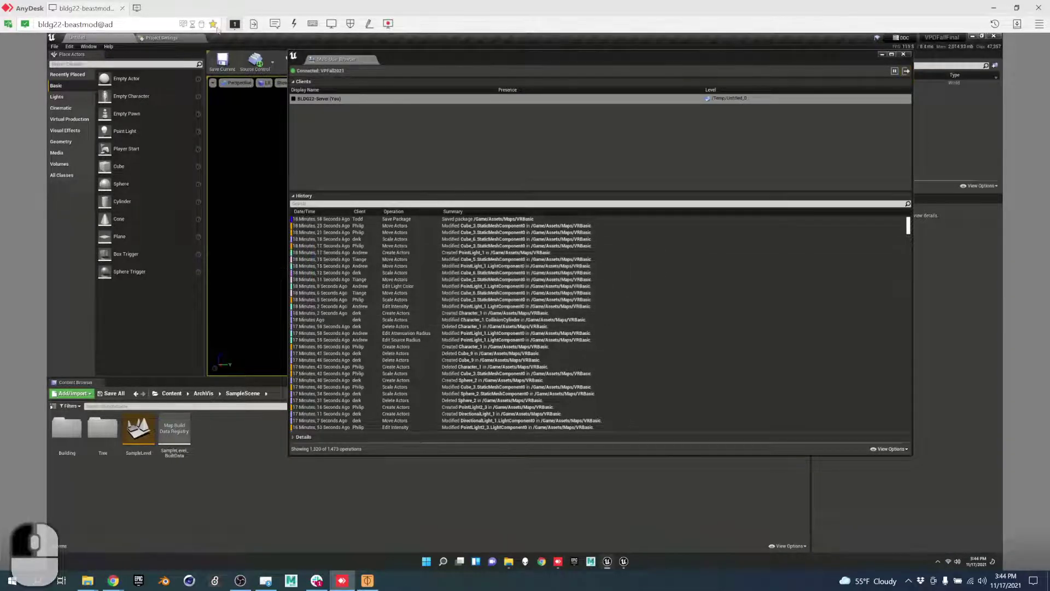
Persist all listed session changes and submit them to source control with the changelist description "first live multi user session".
{"action": "left_click", "coordinate": [256, 62]}
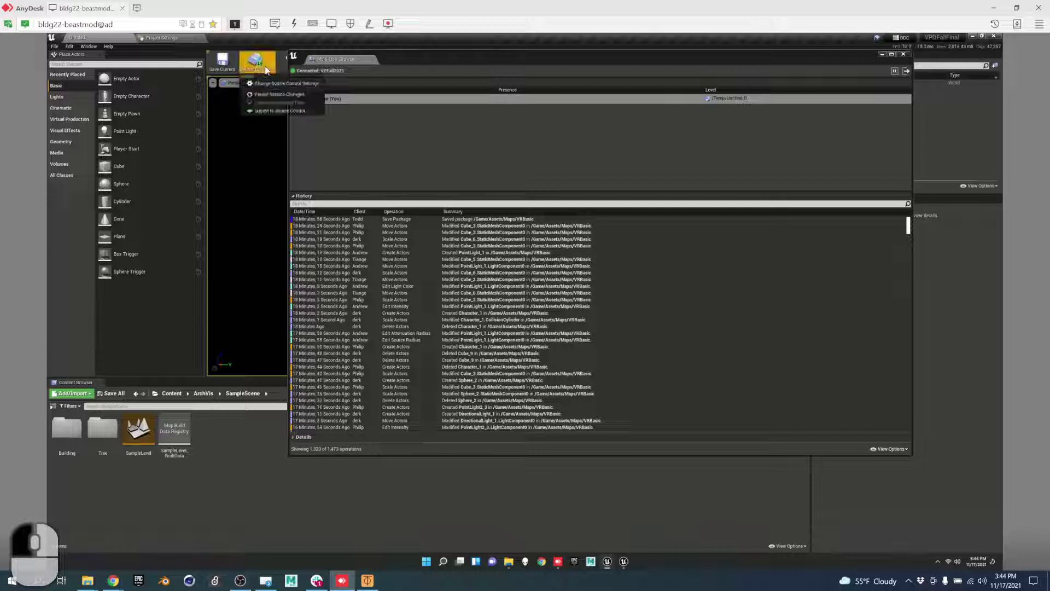
{"action": "left_click", "coordinate": [277, 95]}
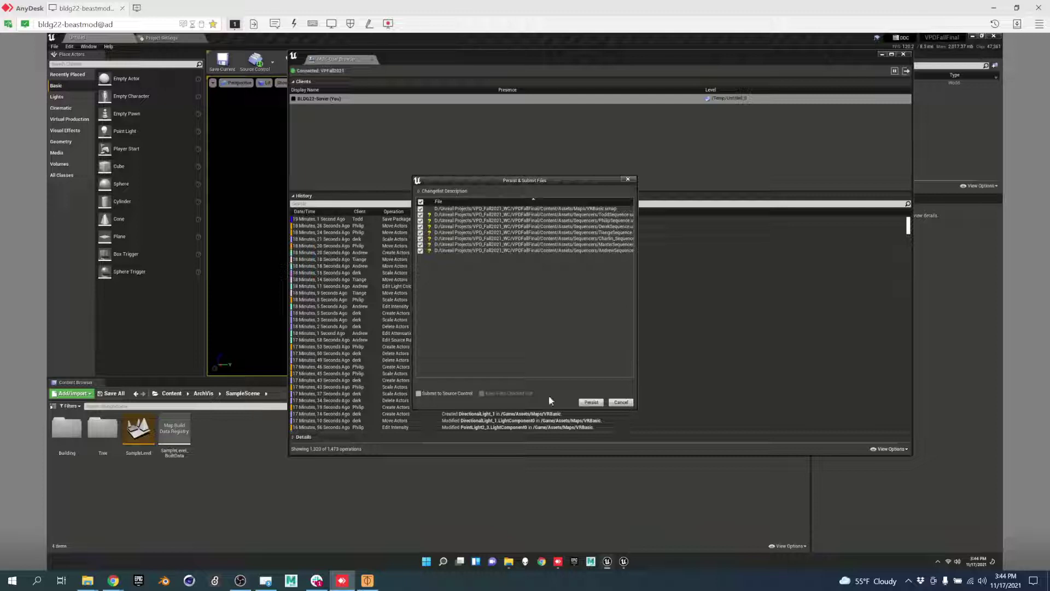
{"action": "left_click", "coordinate": [432, 395]}
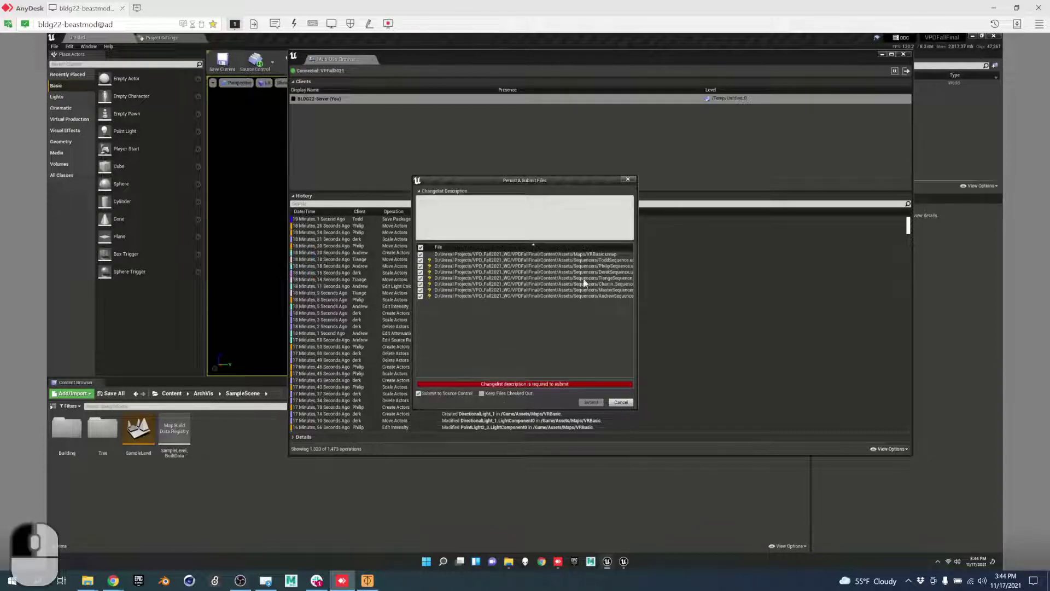
{"action": "type", "text": "first line "}
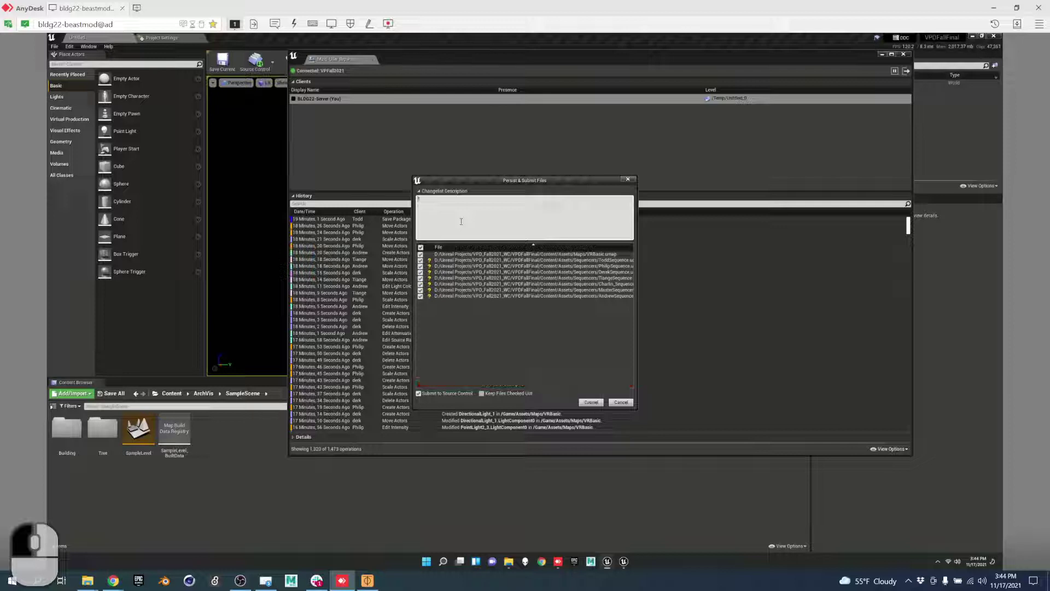
{"action": "type", "text": "m"}
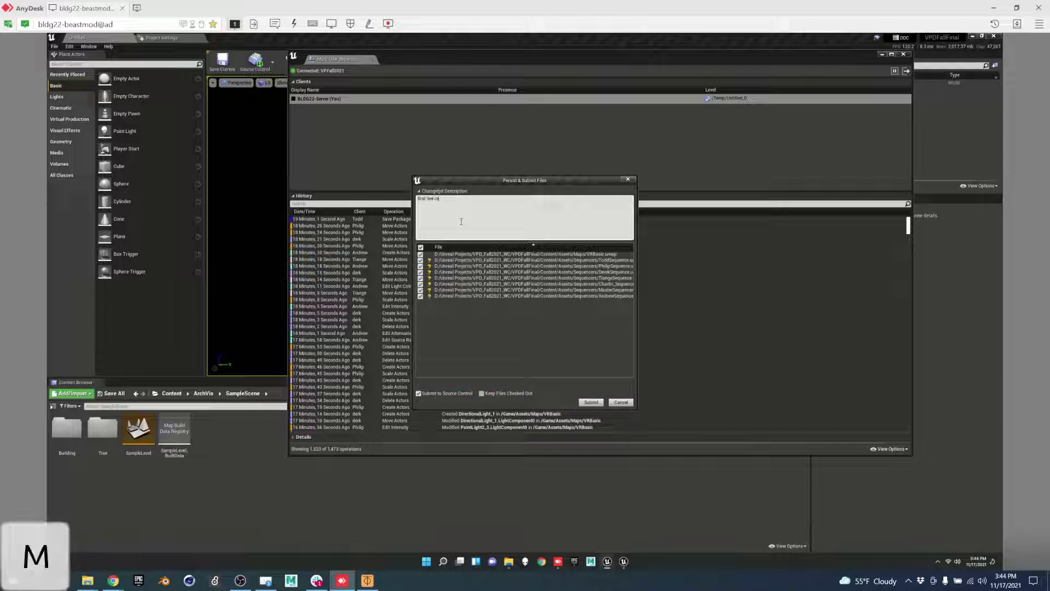
{"action": "type", "text": "ulti user session"}
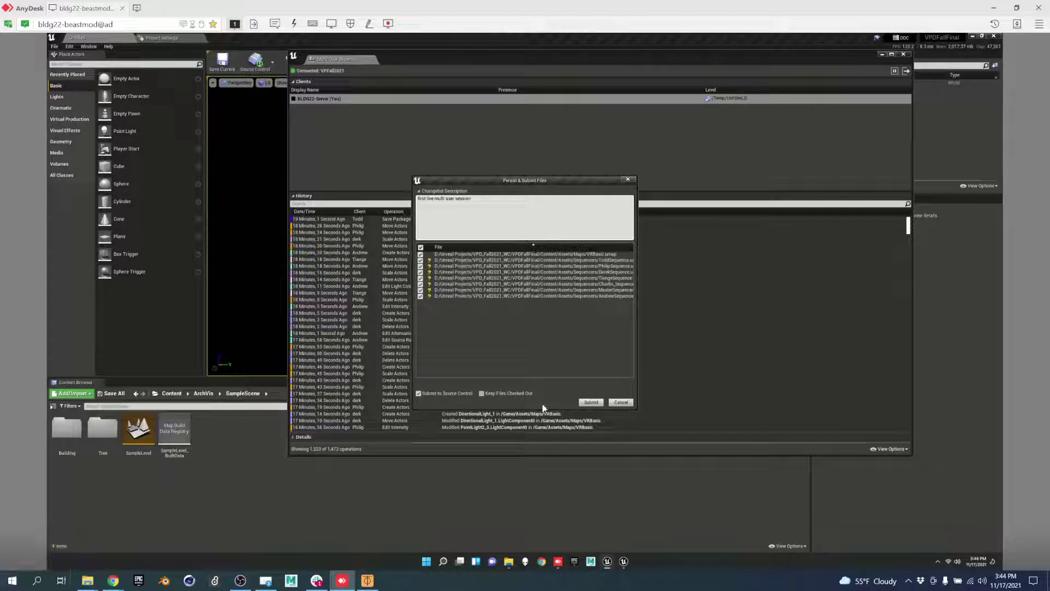
{"action": "left_click", "coordinate": [591, 402]}
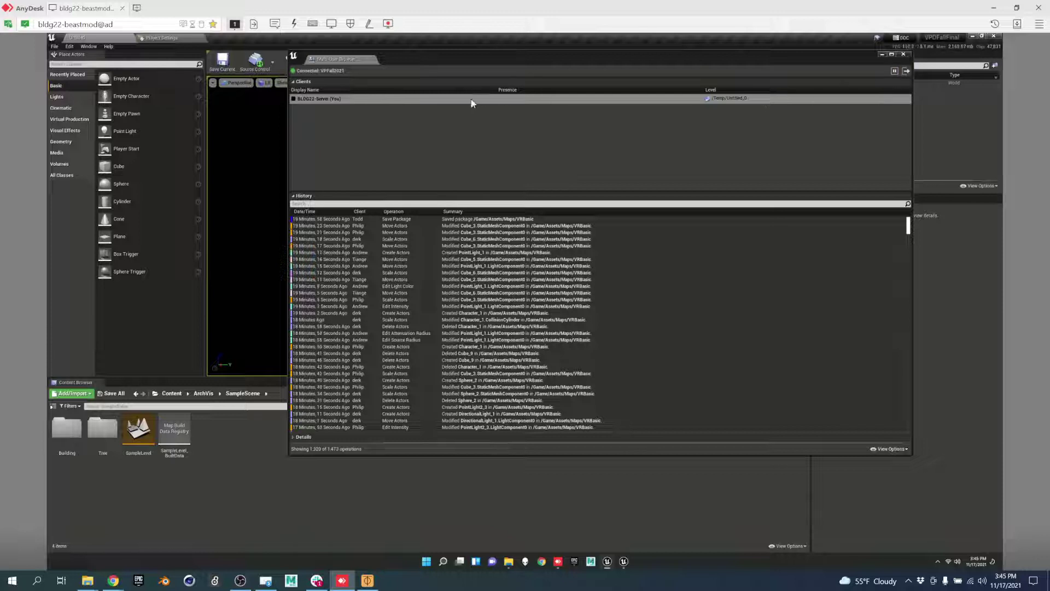
{"action": "left_click", "coordinate": [906, 72]}
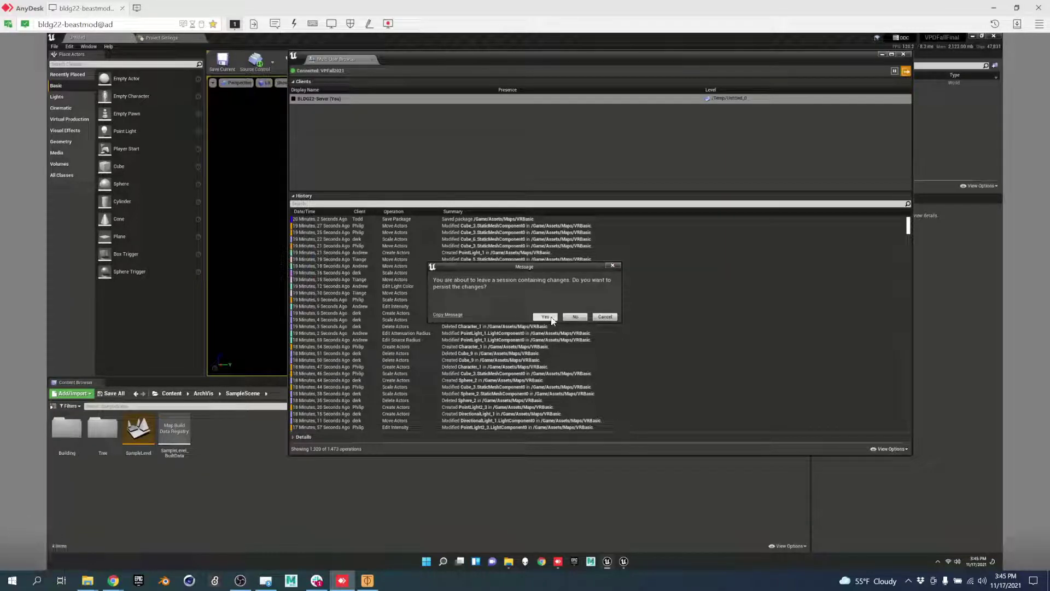
{"action": "left_click", "coordinate": [552, 319]}
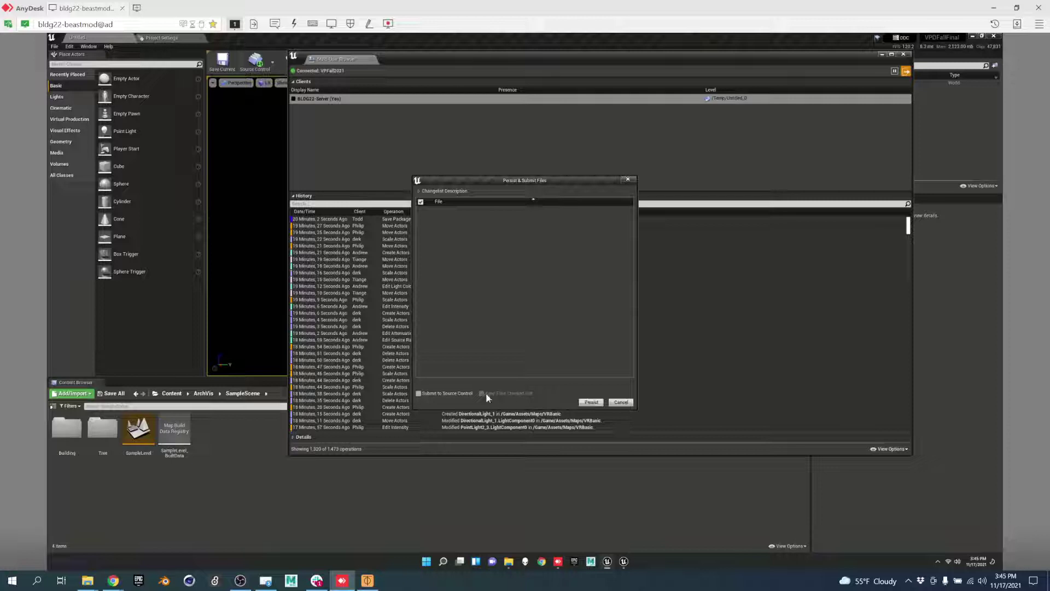
{"action": "left_click", "coordinate": [466, 393]}
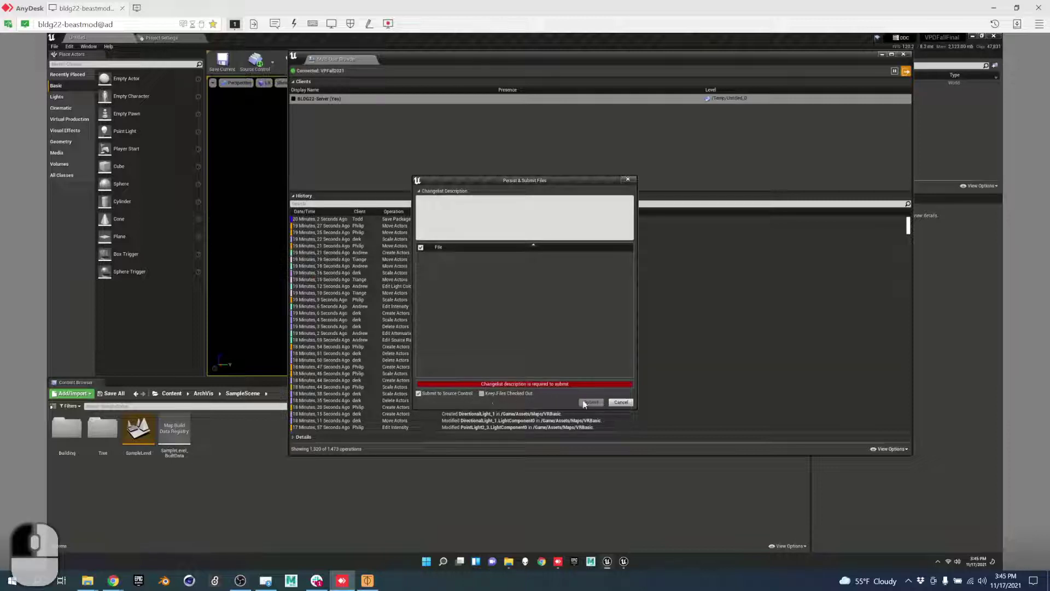
{"action": "left_click", "coordinate": [621, 402]}
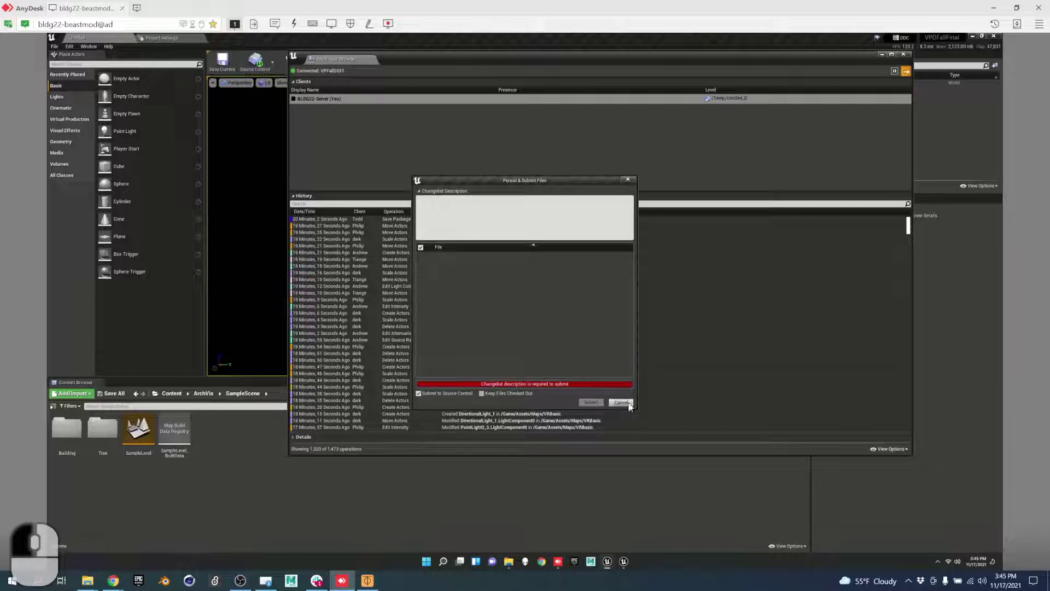
{"action": "left_click", "coordinate": [904, 54]}
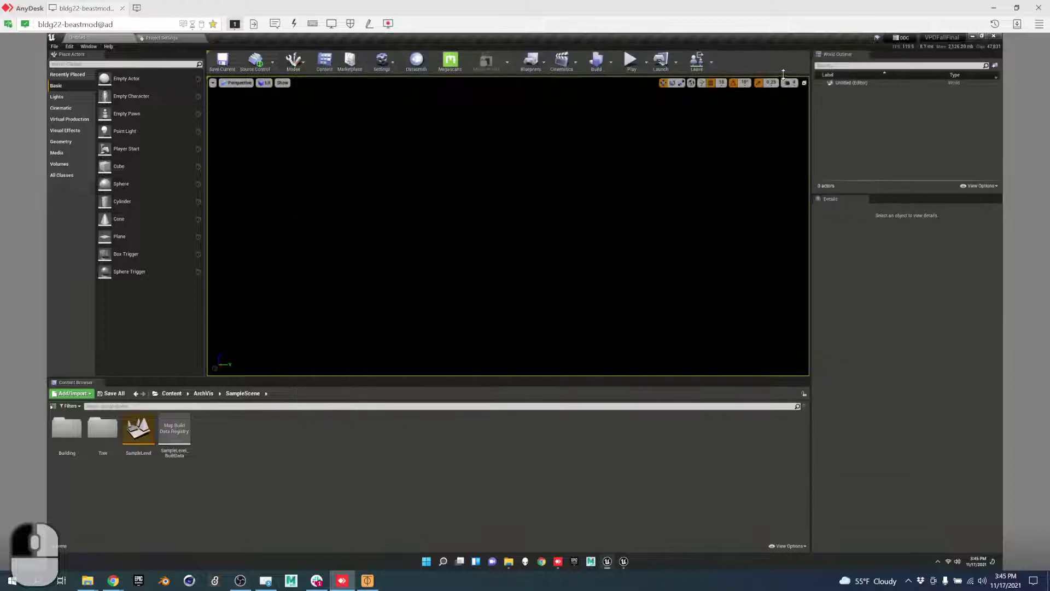
Reopen the Multi-User session browser and leave the VPFall2021 session, persisting its changes without submitting to source control.
{"action": "left_click", "coordinate": [712, 63]}
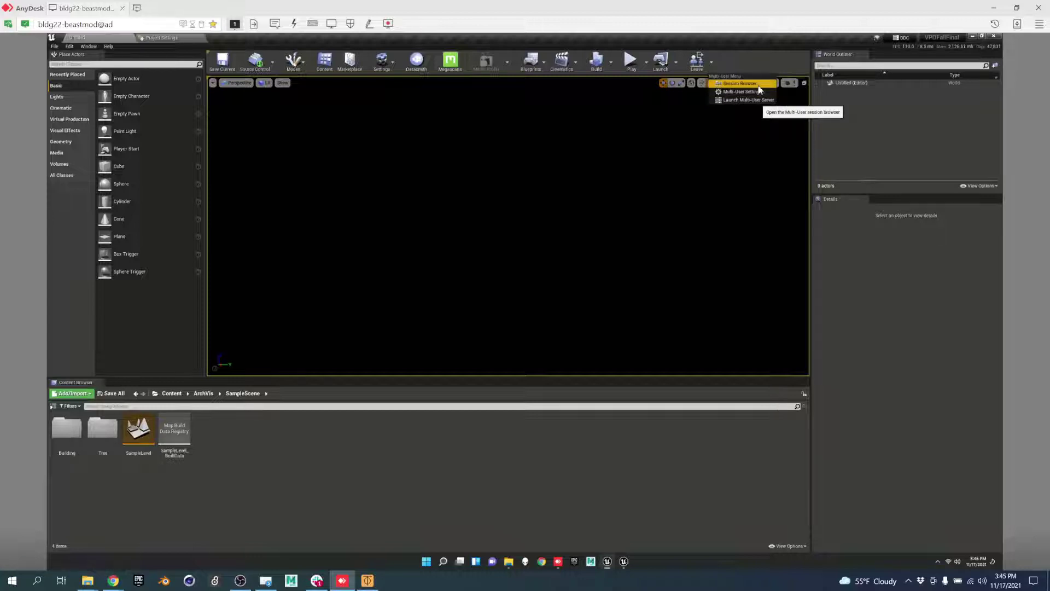
{"action": "left_click", "coordinate": [739, 83]}
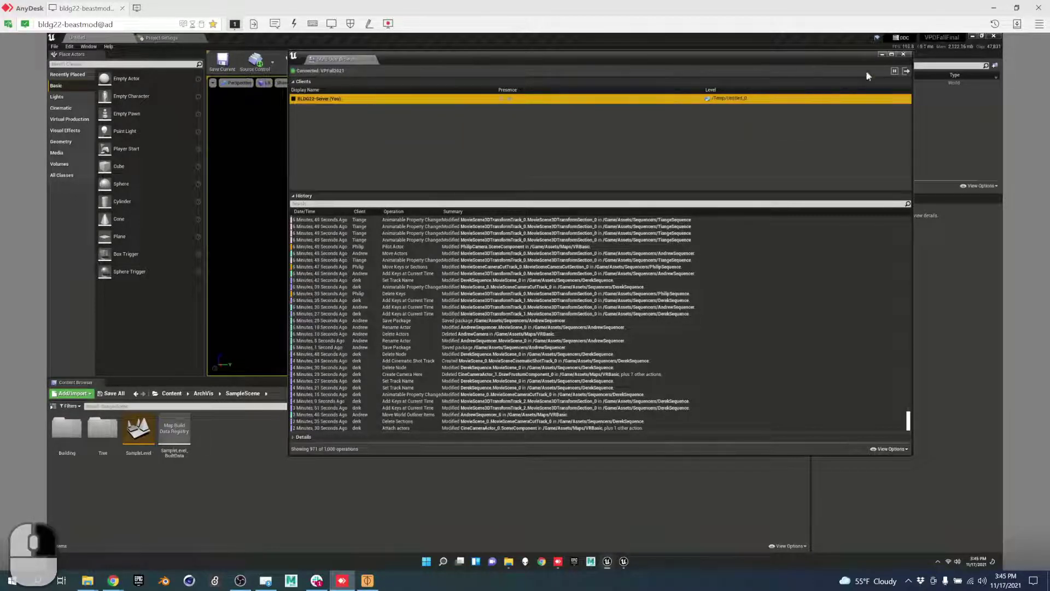
{"action": "left_click", "coordinate": [905, 71]}
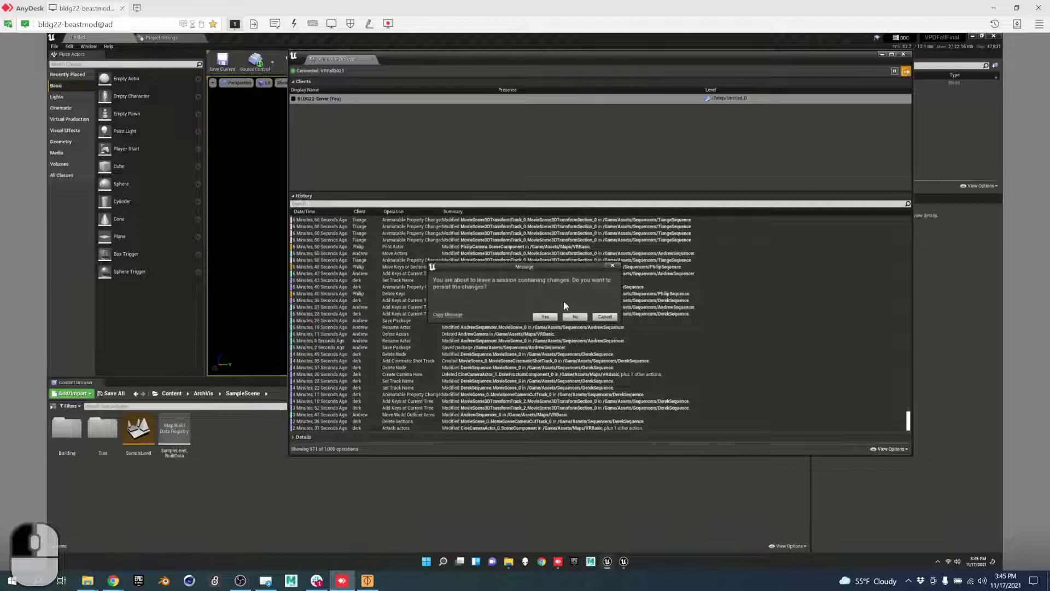
{"action": "left_click", "coordinate": [545, 317]}
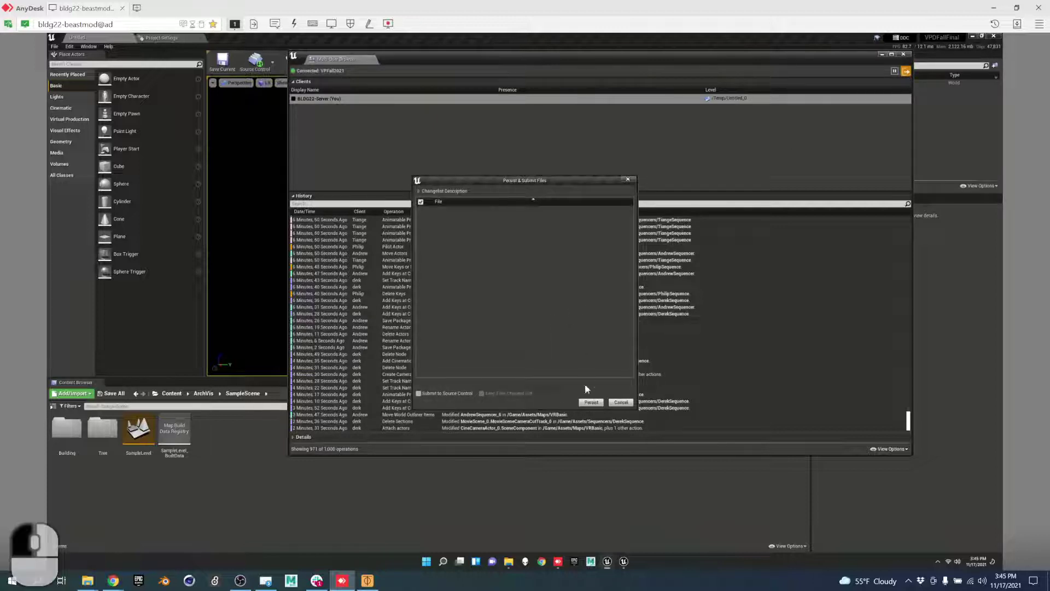
{"action": "left_click", "coordinate": [591, 402]}
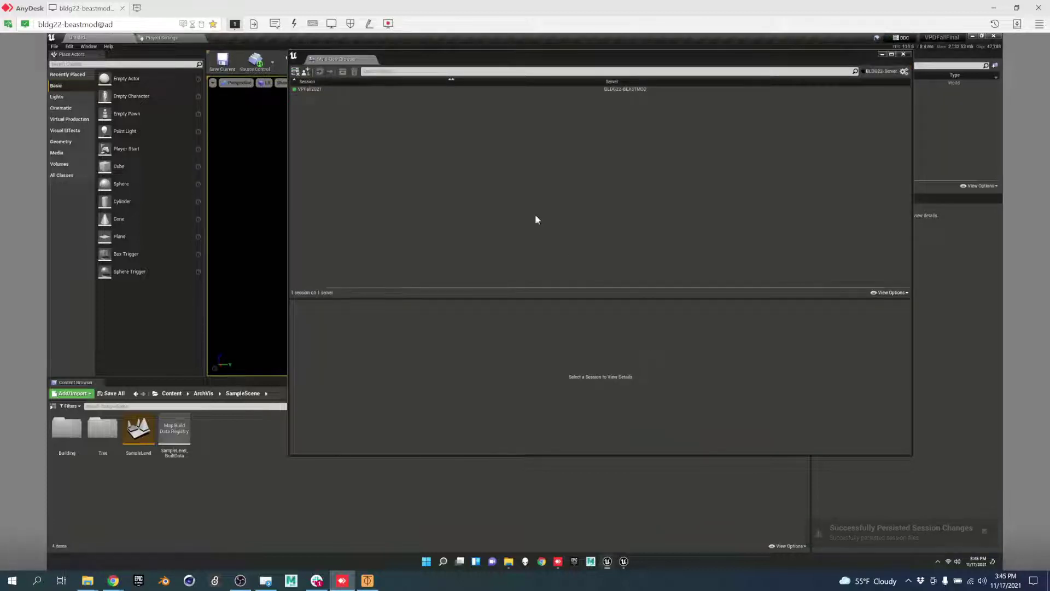
{"action": "left_click", "coordinate": [318, 90]}
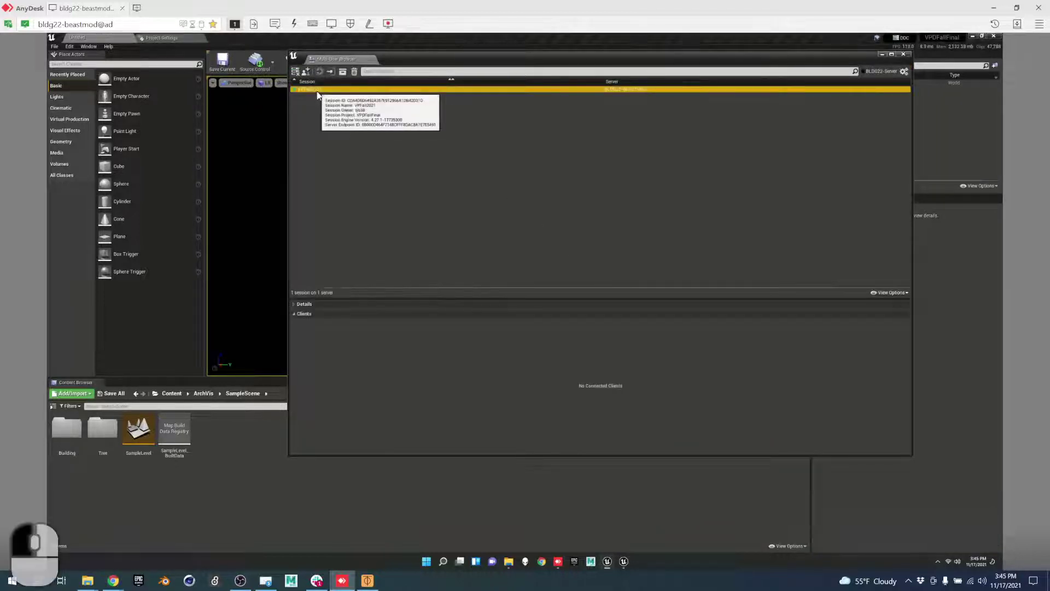
{"action": "right_click", "coordinate": [318, 94]}
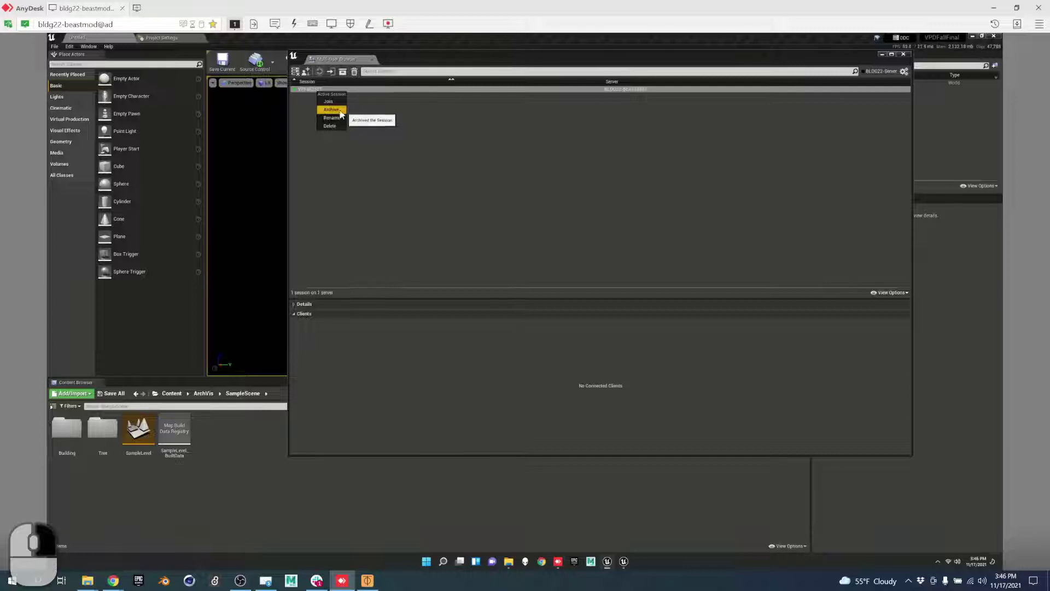
{"action": "left_click", "coordinate": [409, 108]}
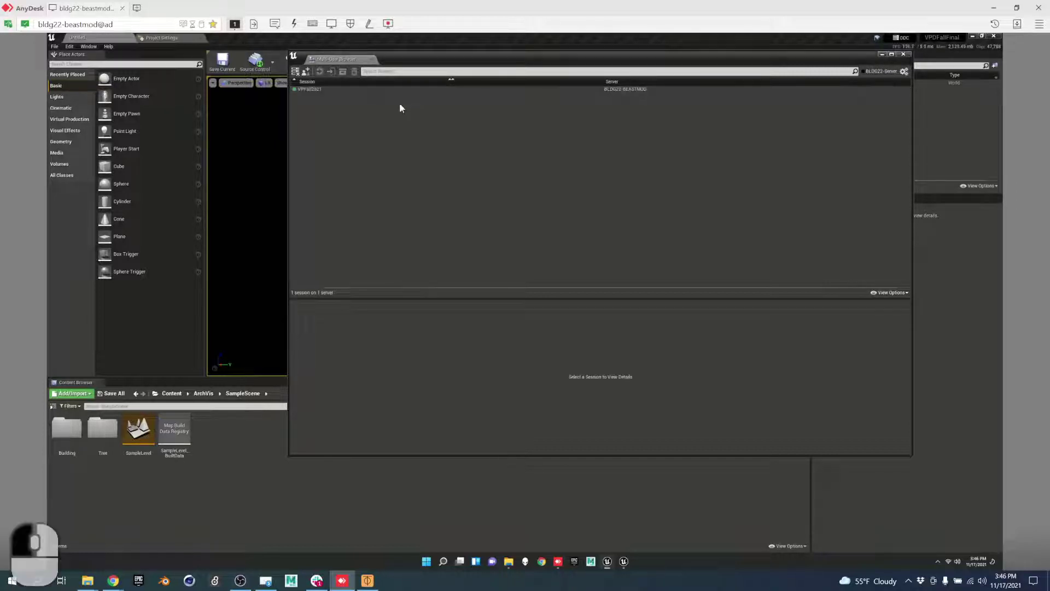
Close the Multi-User Browser, the server's VPDFallFinal editor and the UnrealMultiUserServer console window.
{"action": "left_click", "coordinate": [905, 55]}
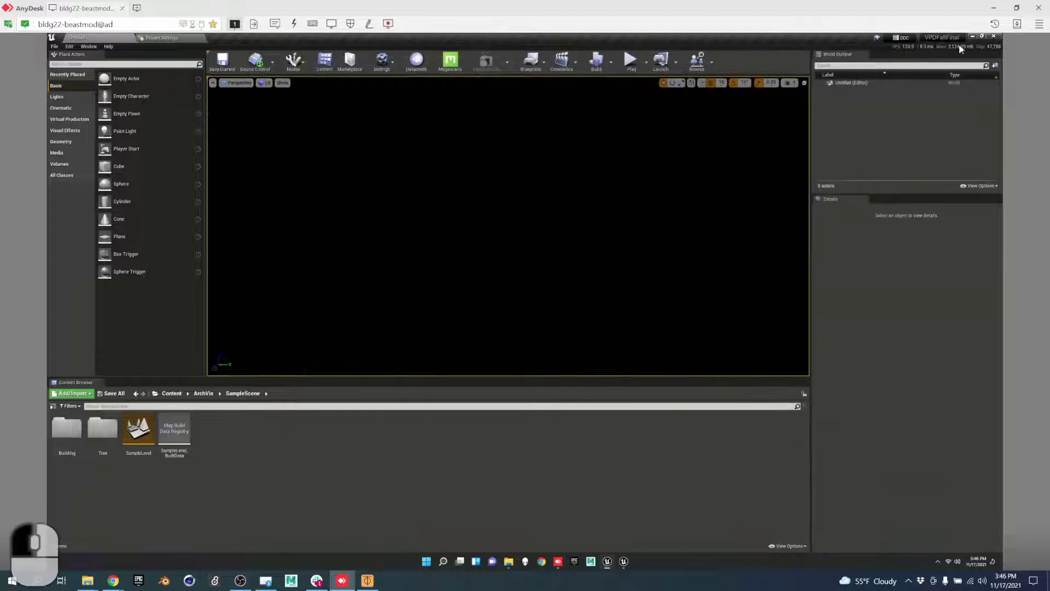
{"action": "left_click", "coordinate": [993, 35]}
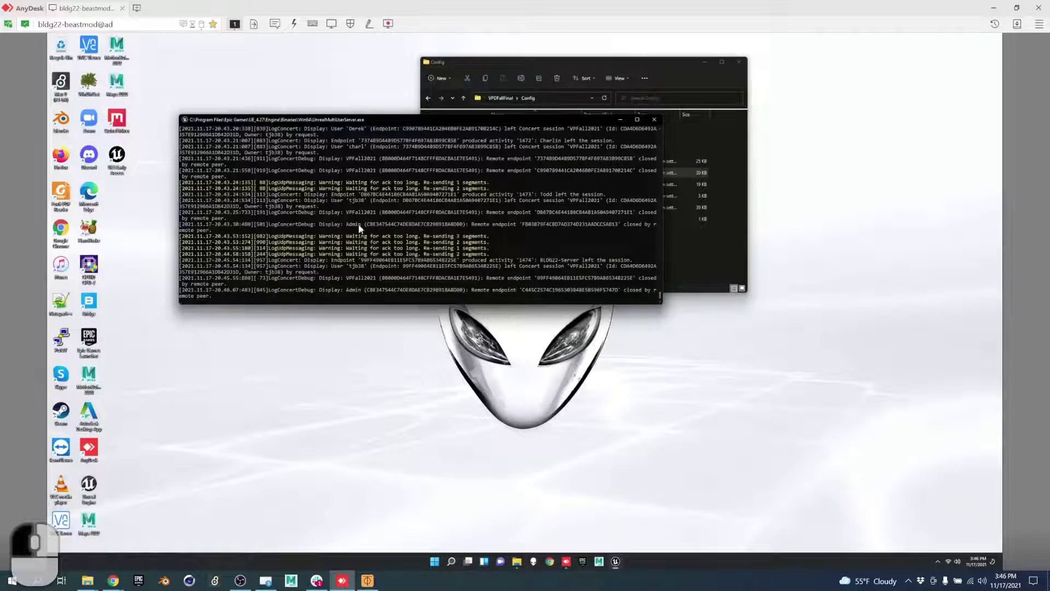
{"action": "left_click", "coordinate": [654, 119]}
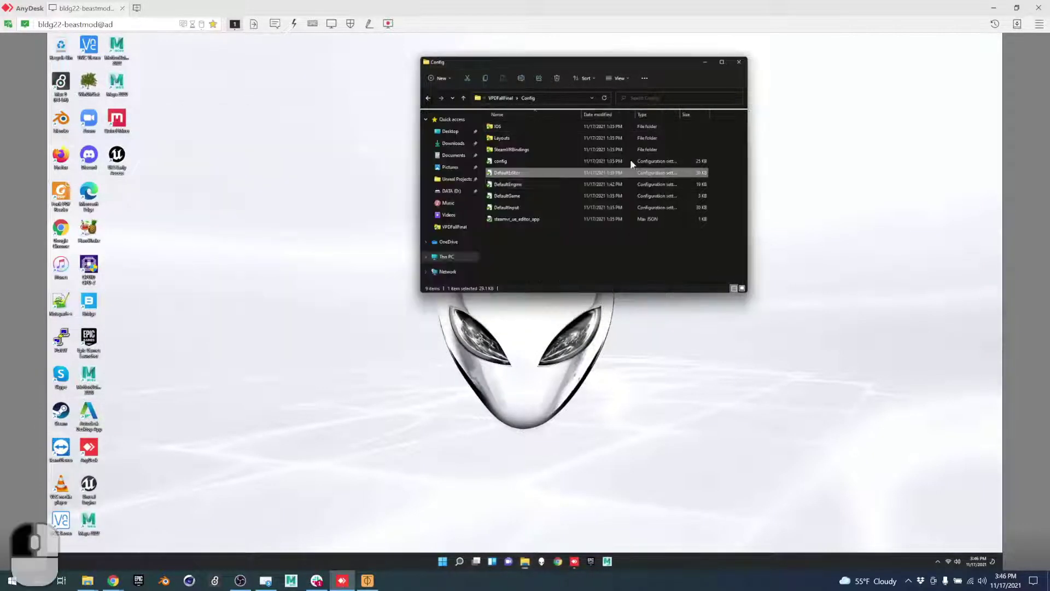
Run an SVN update on the local VPDFallFinal project folder and return to the AnyDesk remote server.
{"action": "mouse_move", "coordinate": [88, 580]}
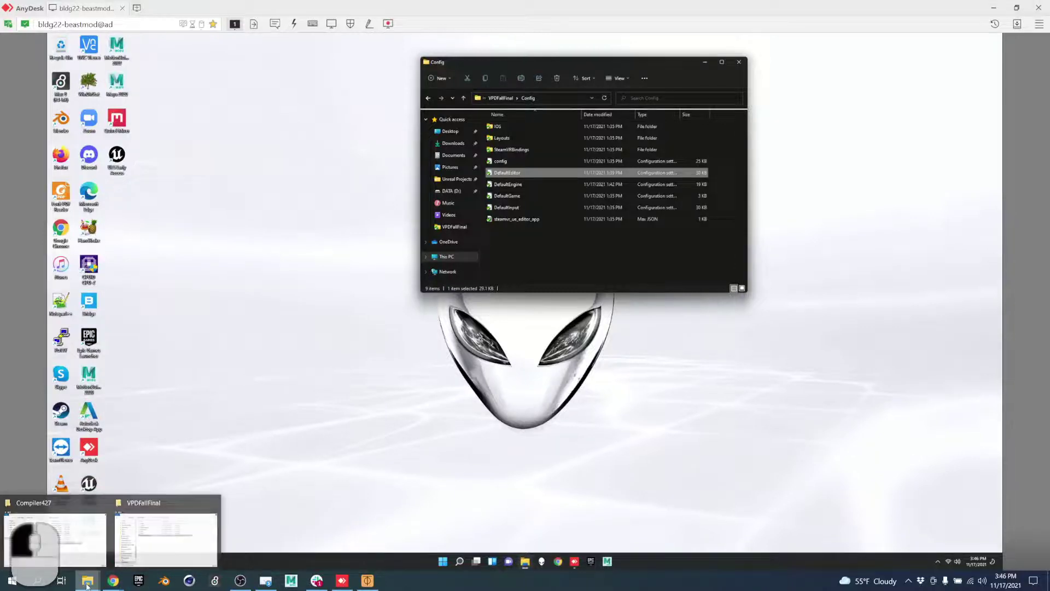
{"action": "left_click", "coordinate": [156, 552]}
{"action": "right_click", "coordinate": [555, 276]}
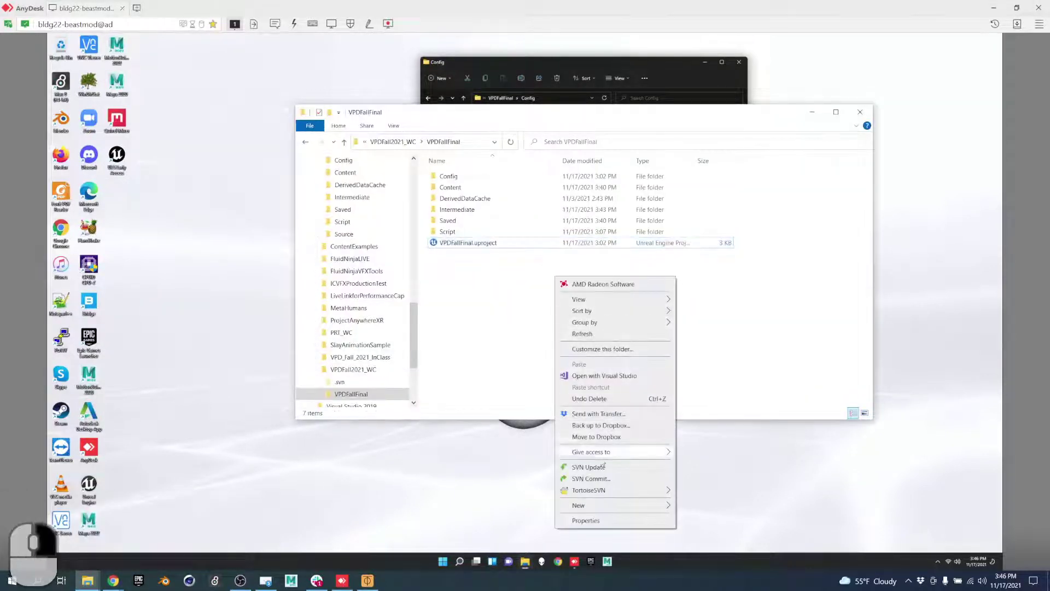
{"action": "left_click", "coordinate": [601, 468]}
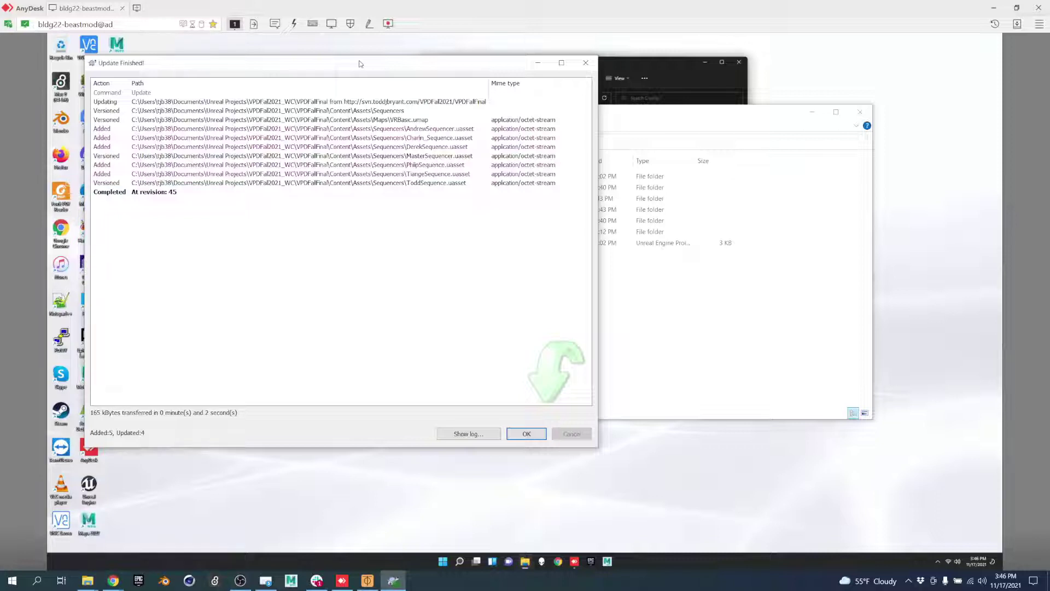
{"action": "left_click", "coordinate": [545, 12]}
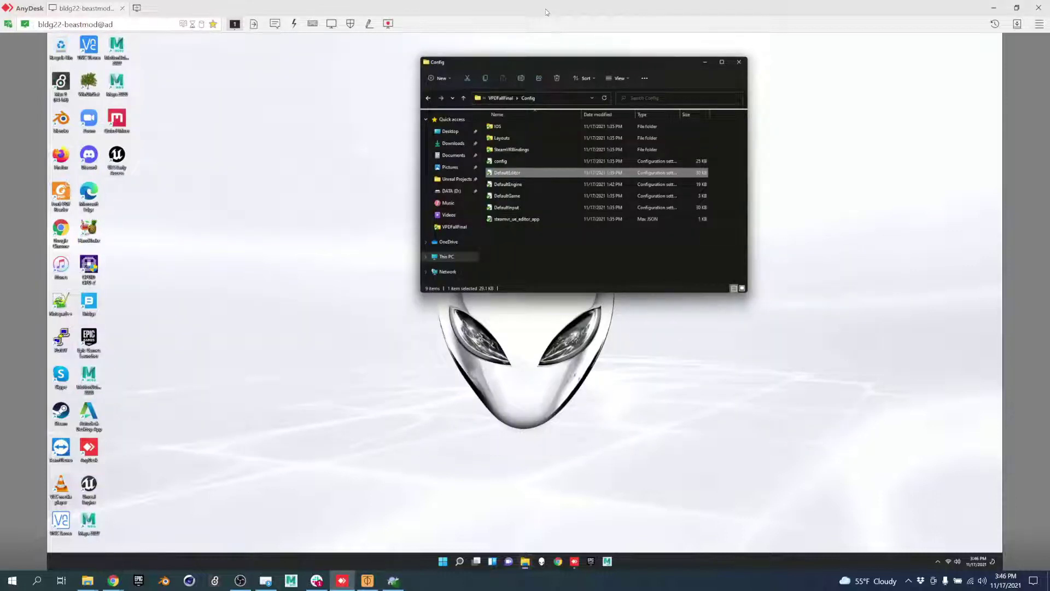